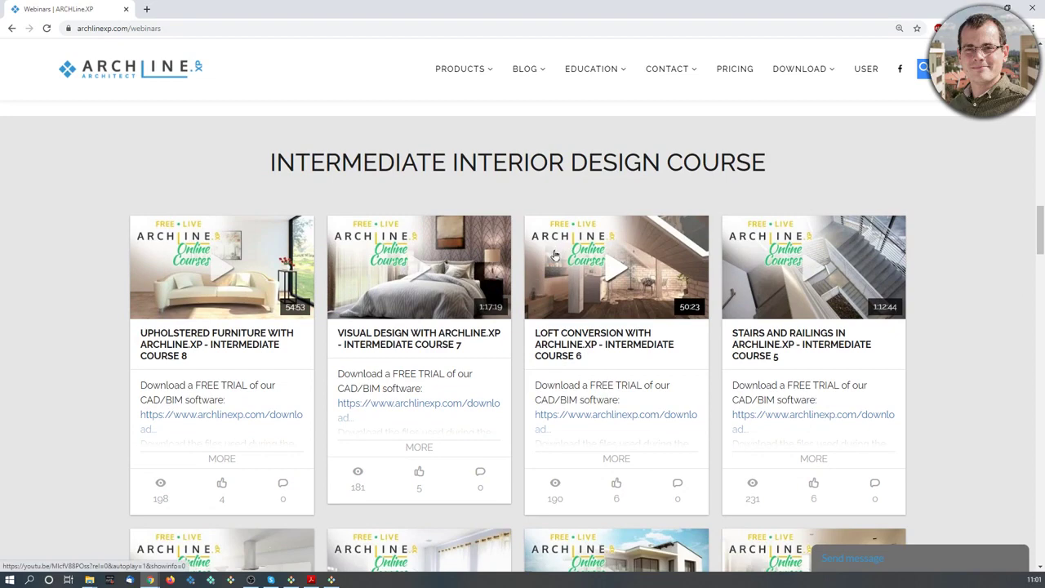
# Browse the intermediate and preliminary interior design courses on the ARCHLine.XP webinars page
pyautogui.scroll(-3, 553, 255)
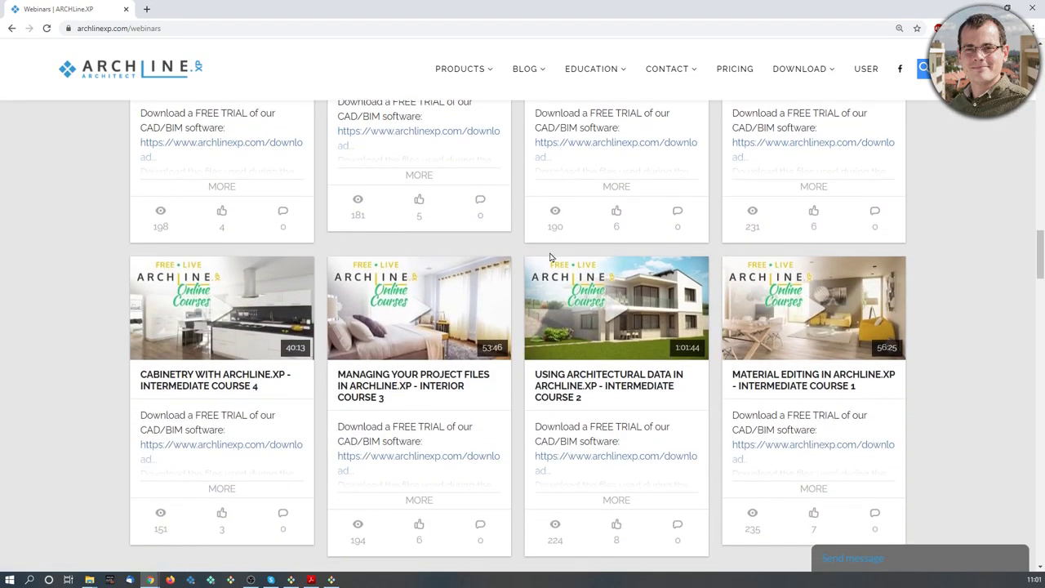
pyautogui.scroll(-2, 541, 257)
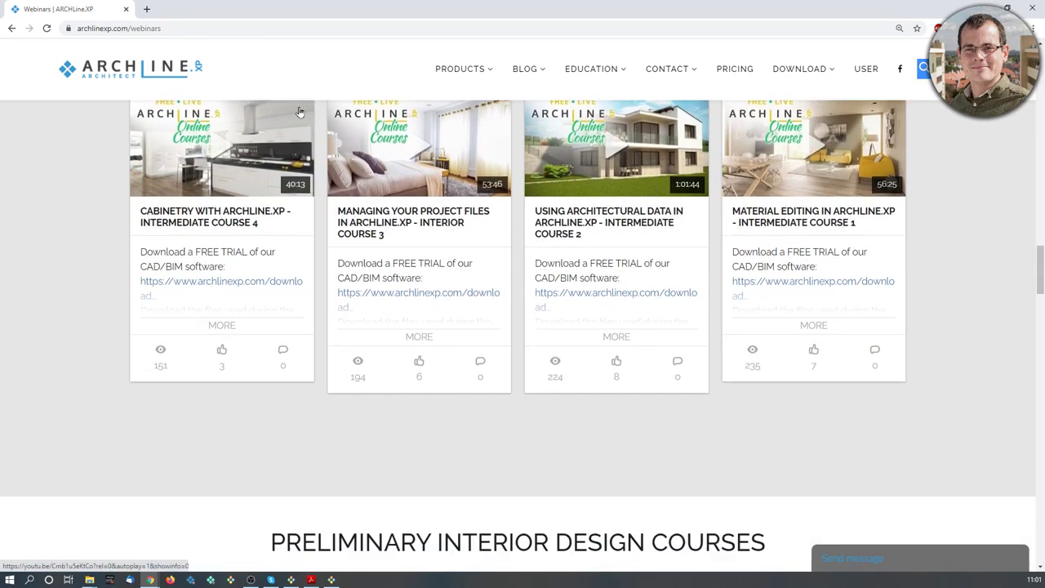
pyautogui.scroll(-4, 691, 299)
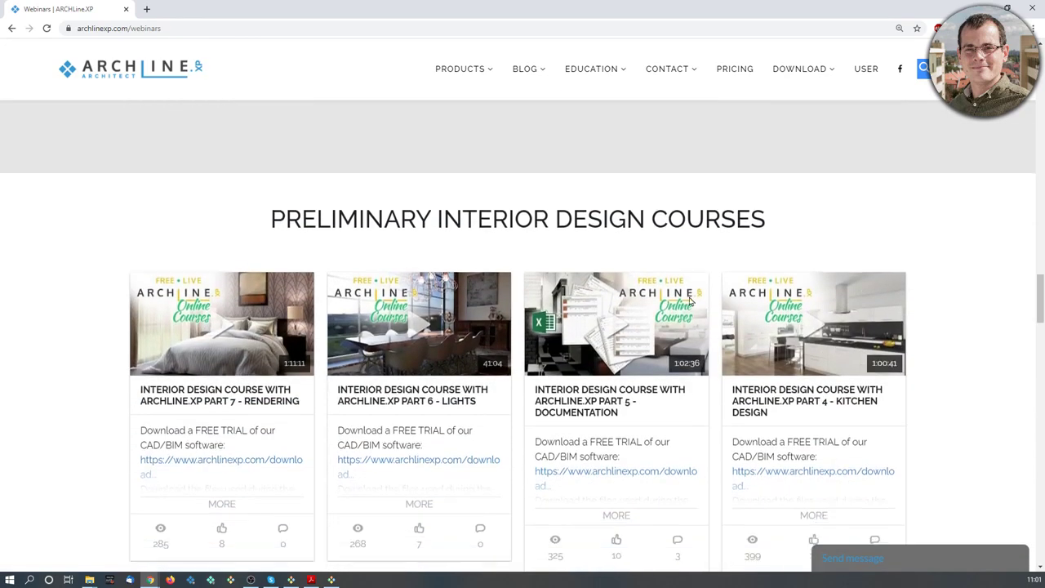
pyautogui.scroll(-1, 690, 300)
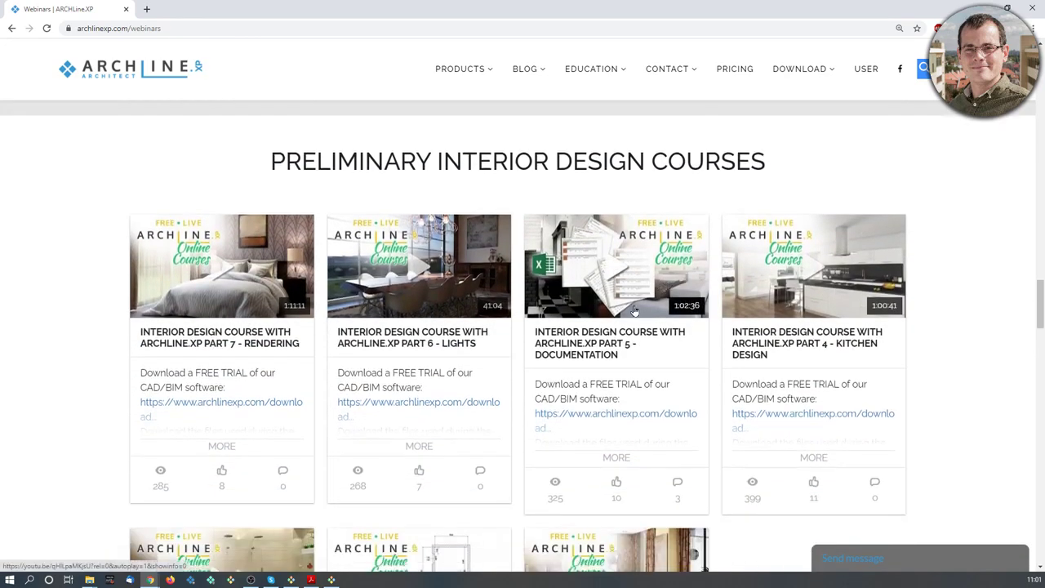
pyautogui.scroll(13, 631, 312)
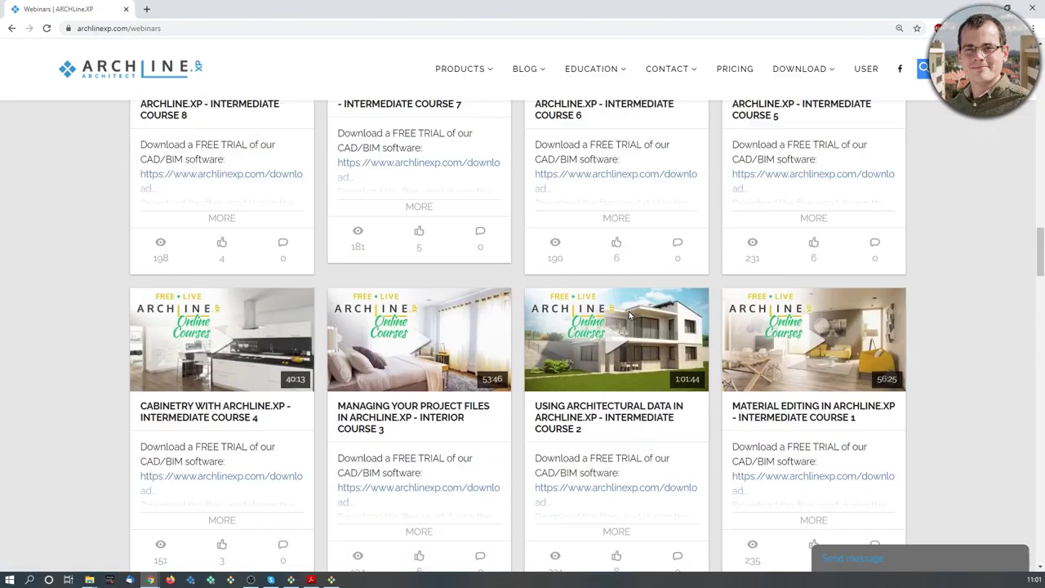
pyautogui.scroll(10, 629, 311)
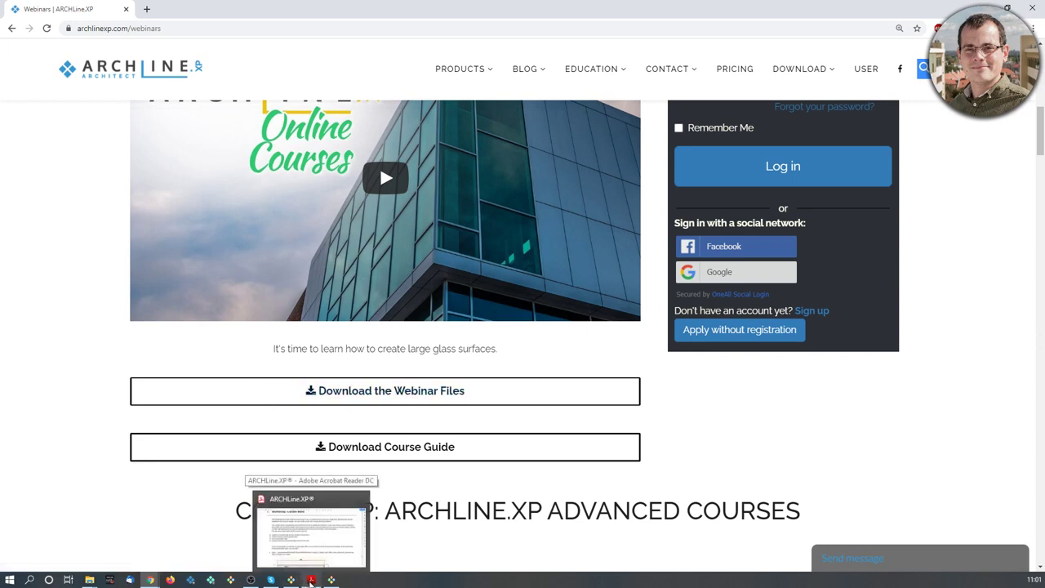
# Switch to the course guide in Adobe Acrobat Reader and examine the curtain walls workshop's office plan and 3D picture
pyautogui.click(309, 579)
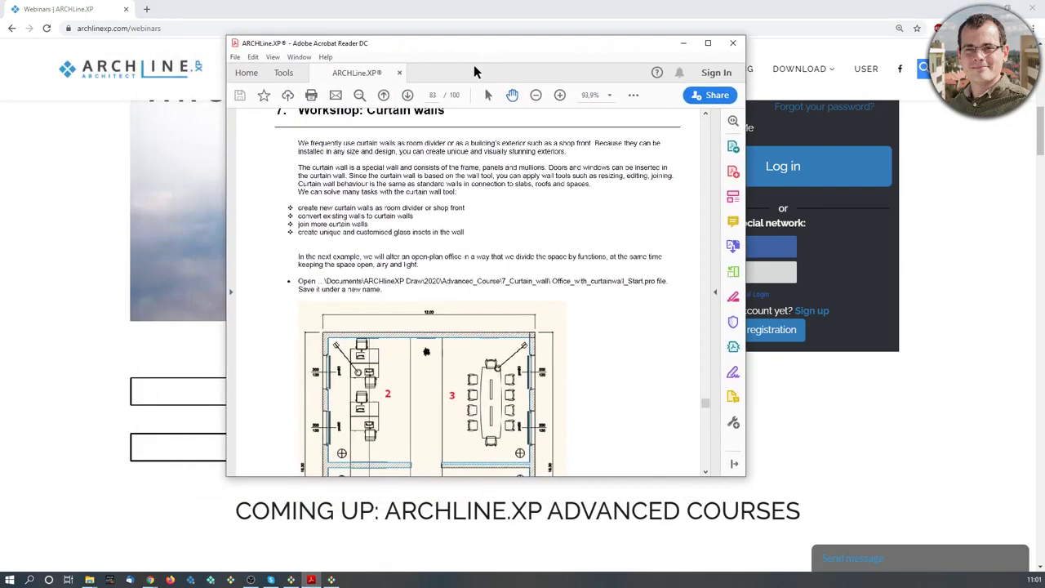
pyautogui.scroll(-3, 461, 363)
pyautogui.scroll(-15, 461, 363)
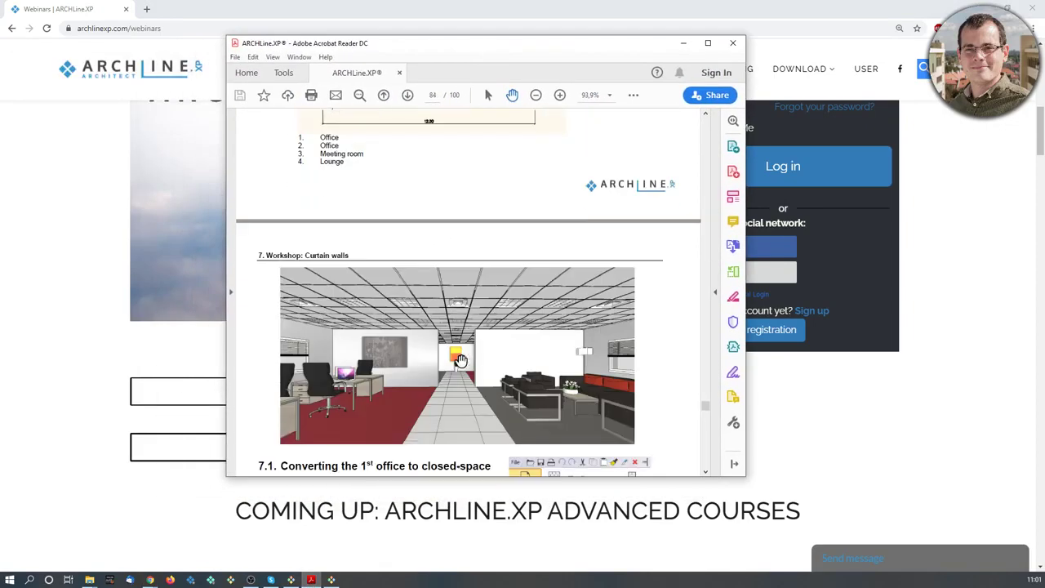
pyautogui.scroll(5, 461, 359)
pyautogui.scroll(11, 524, 168)
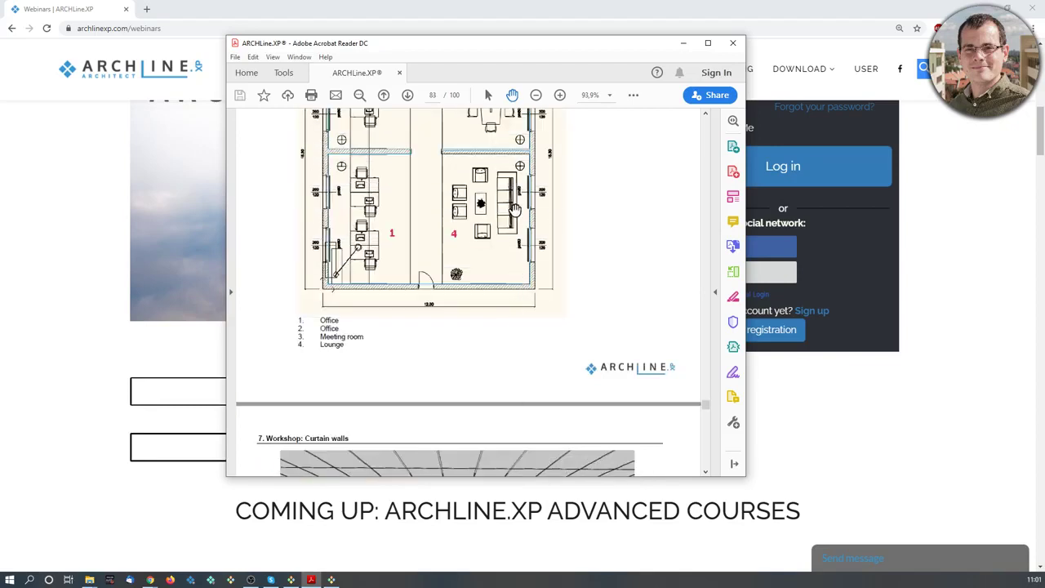
pyautogui.scroll(2, 507, 221)
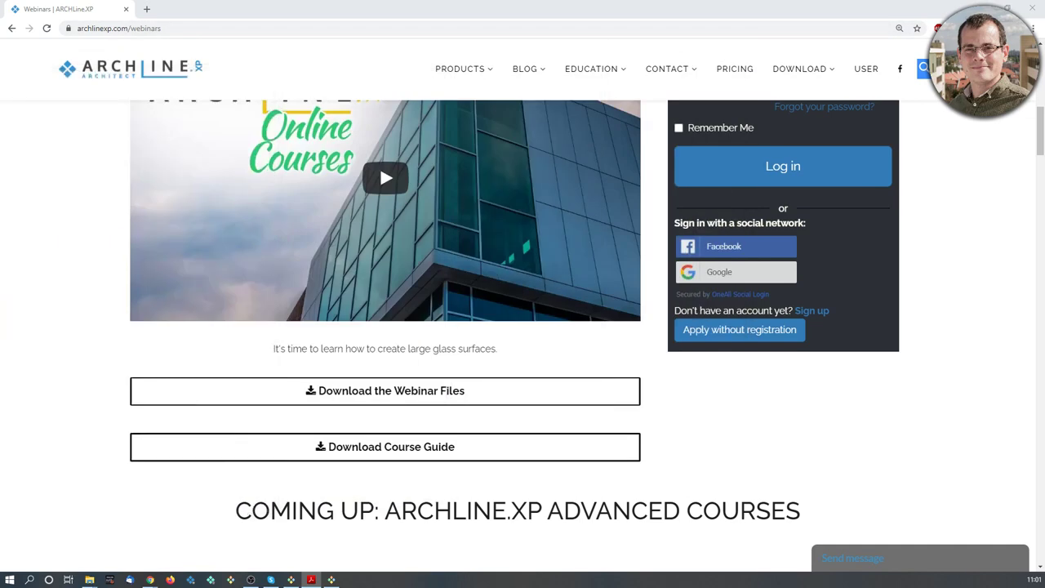
pyautogui.scroll(1, 312, 256)
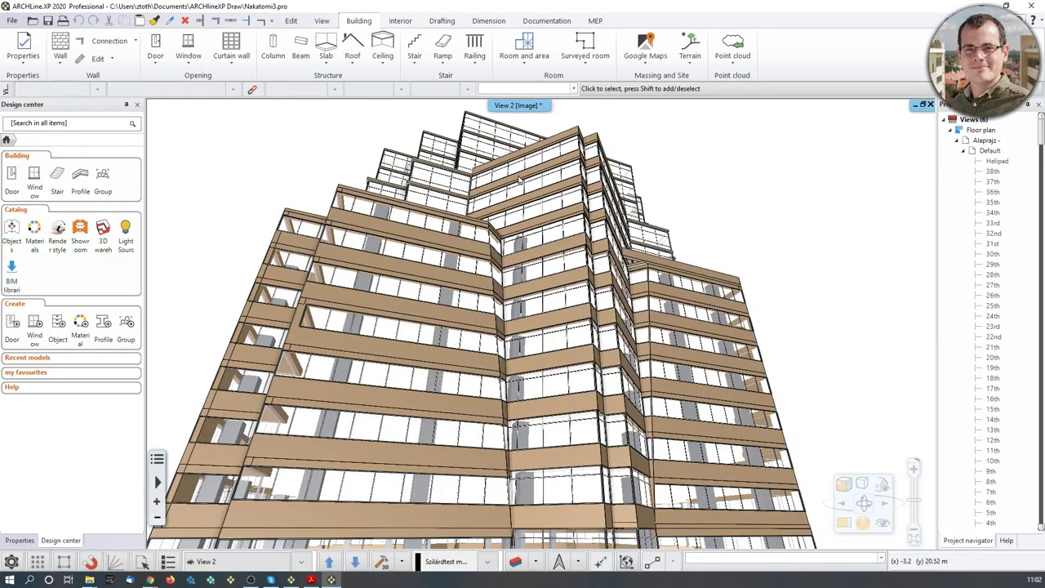
# Examine the glazed facade of the Nakatomi3 tower model in the 3D view
pyautogui.scroll(5, 553, 315)
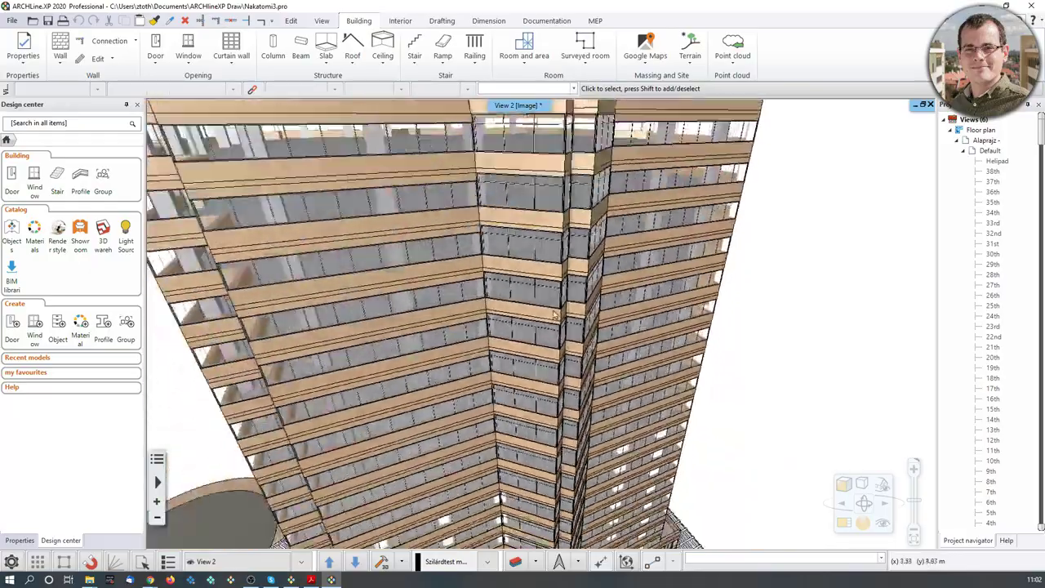
pyautogui.scroll(-5, 554, 315)
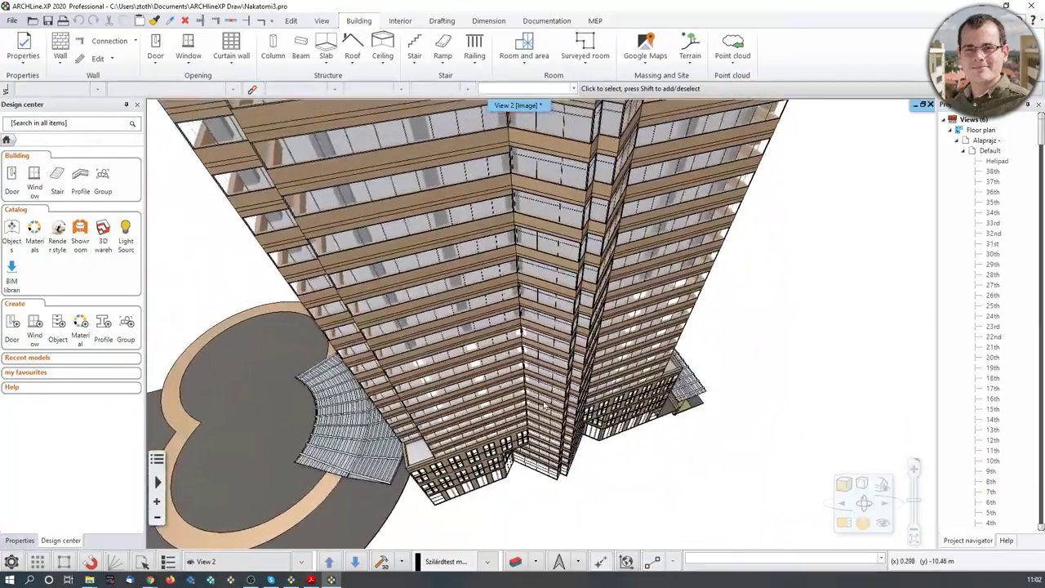
pyautogui.scroll(5, 545, 406)
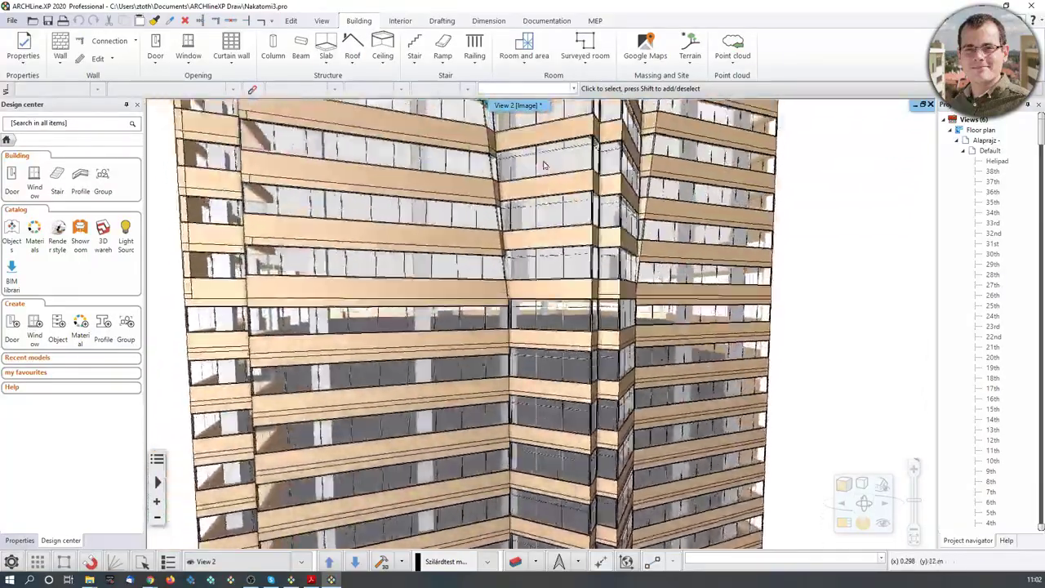
pyautogui.scroll(-5, 561, 323)
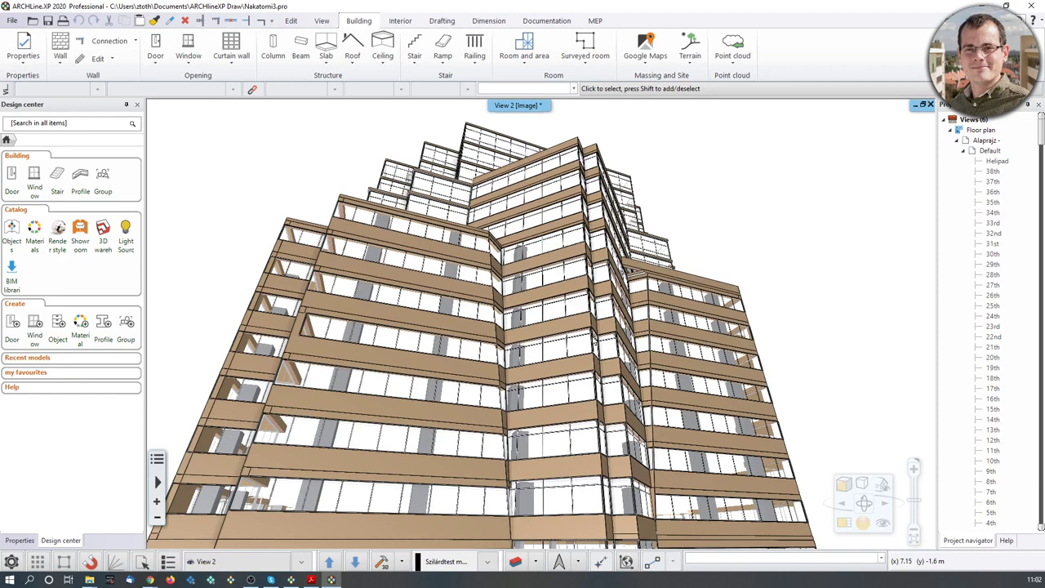
# Switch to the Office_Curtain_wall_Start project, make its 3D view the main view and look around the open-plan office
pyautogui.click(290, 579)
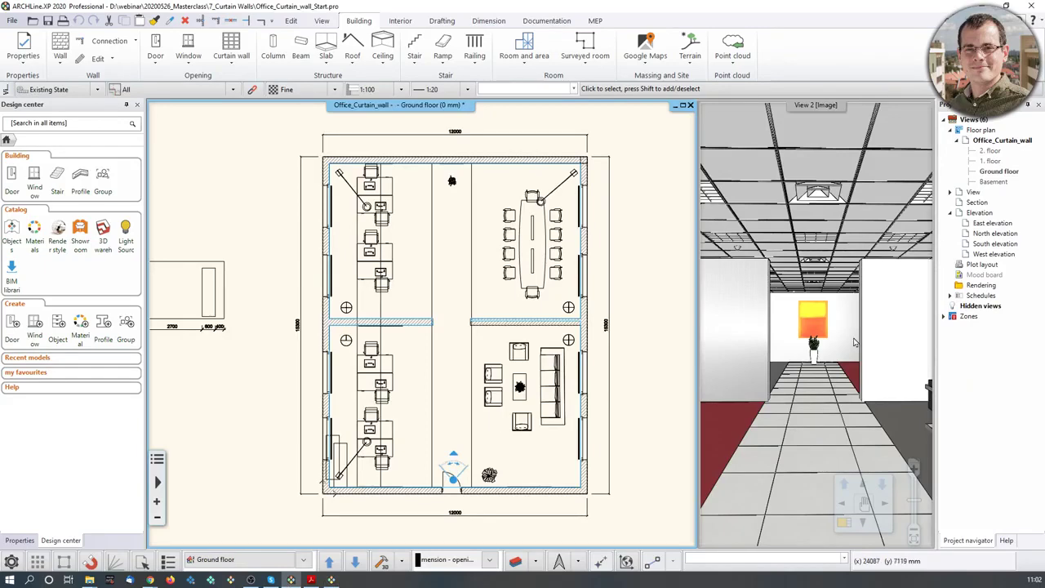
pyautogui.click(840, 510)
pyautogui.click(845, 524)
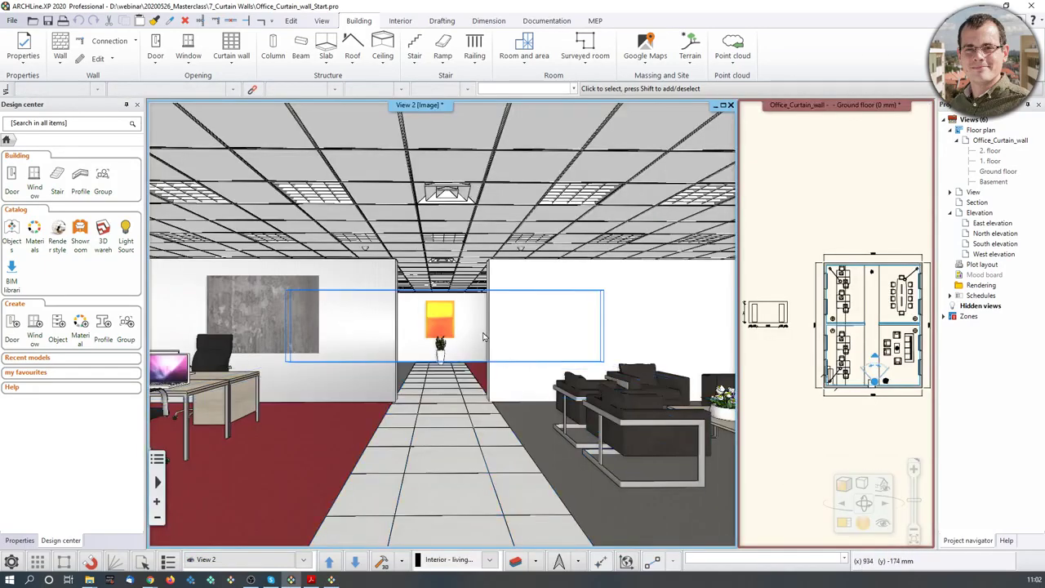
pyautogui.moveTo(486, 338); pyautogui.dragTo(608, 385, button='middle')
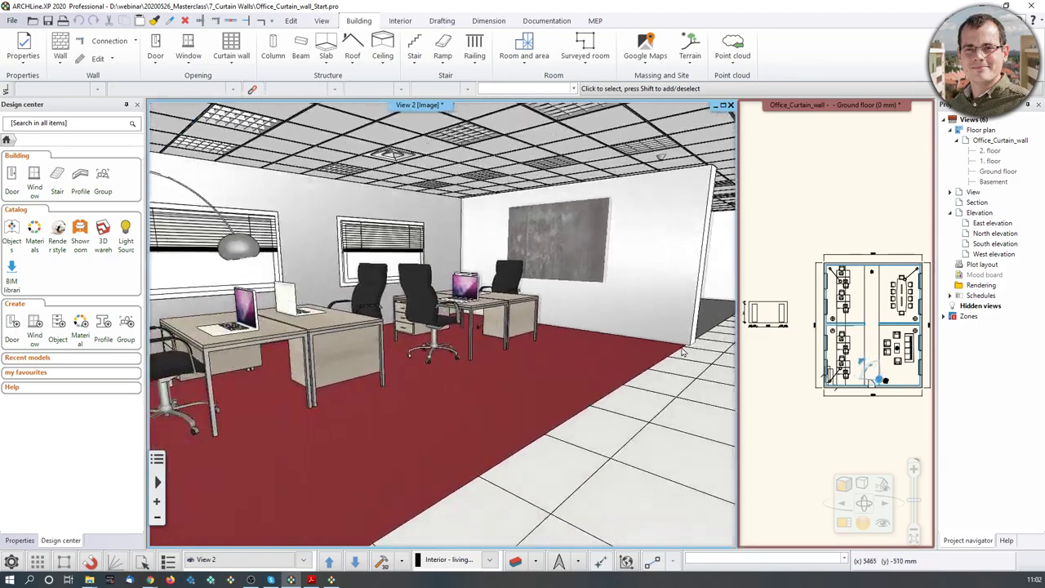
pyautogui.moveTo(682, 351); pyautogui.dragTo(204, 333, button='middle')
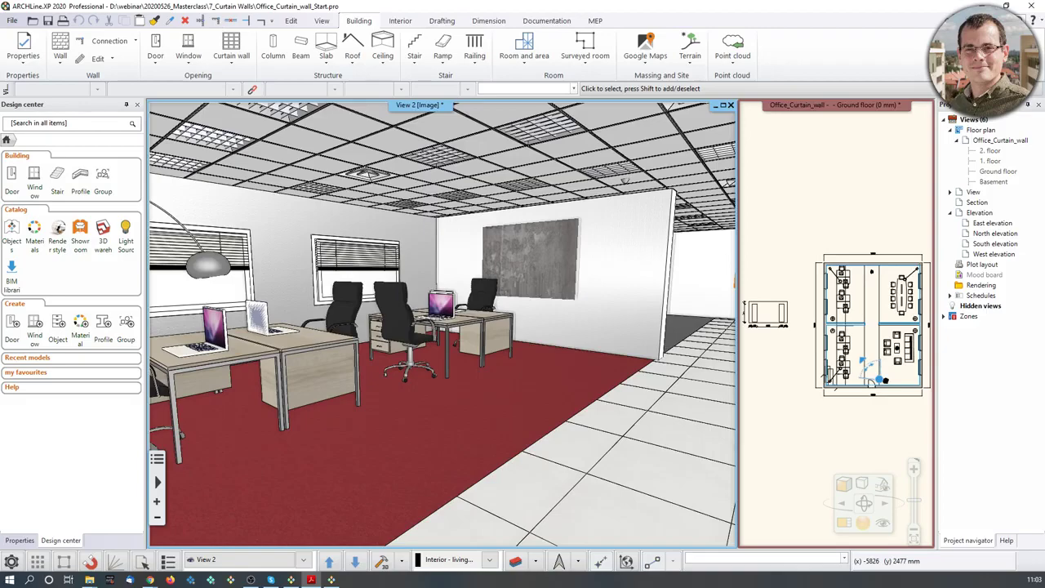
pyautogui.moveTo(512, 324)
pyautogui.mouseDown(button='middle')
pyautogui.moveTo(442, 365)
pyautogui.moveTo(492, 360)
pyautogui.mouseUp(button='middle')
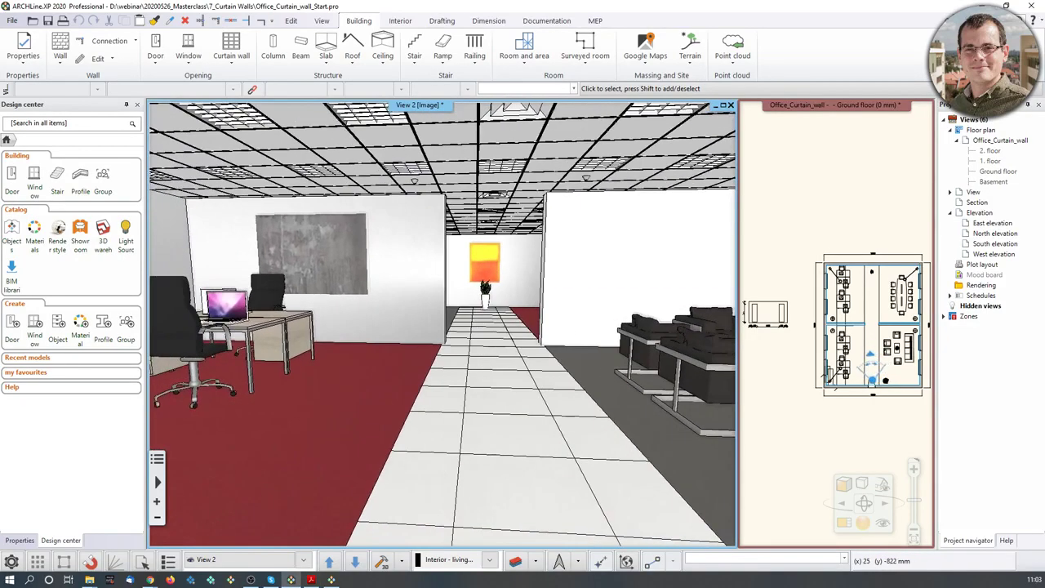
# Inspect the default wall properties and close them without changes
pyautogui.rightClick(60, 46)
pyautogui.click(90, 58)
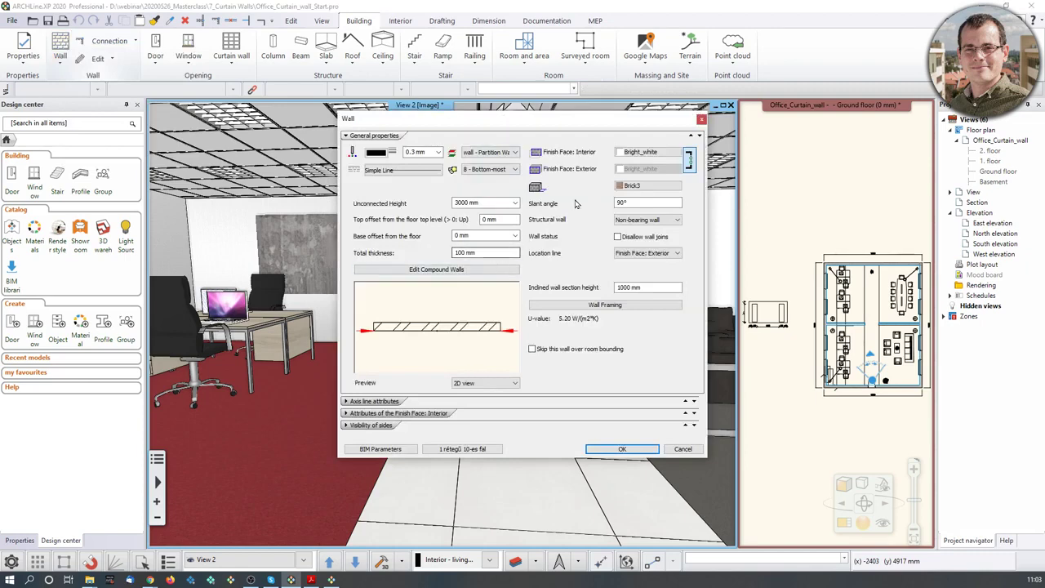
pyautogui.click(701, 119)
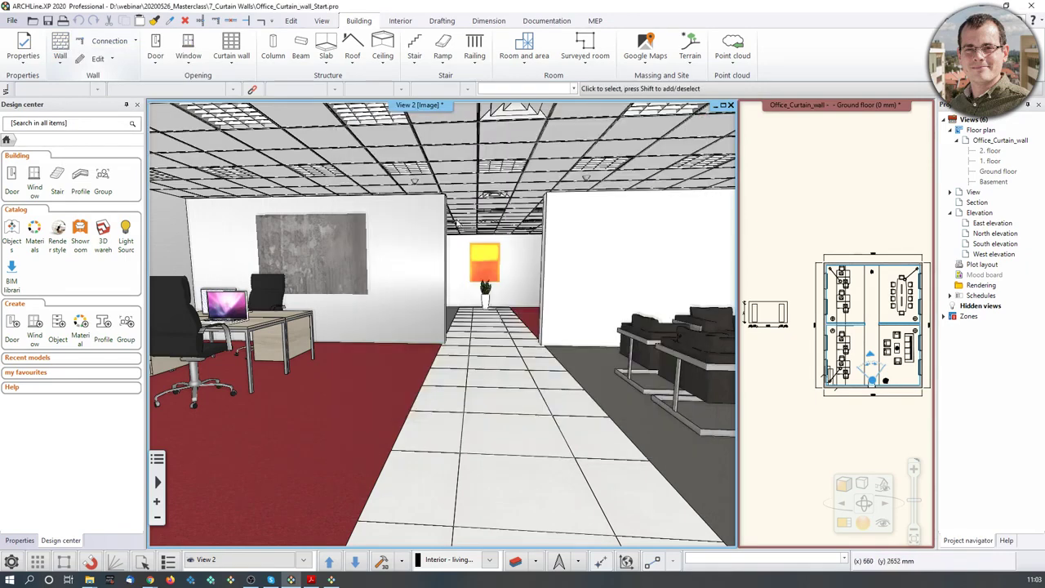
pyautogui.moveTo(437, 227); pyautogui.dragTo(448, 216, button='middle')
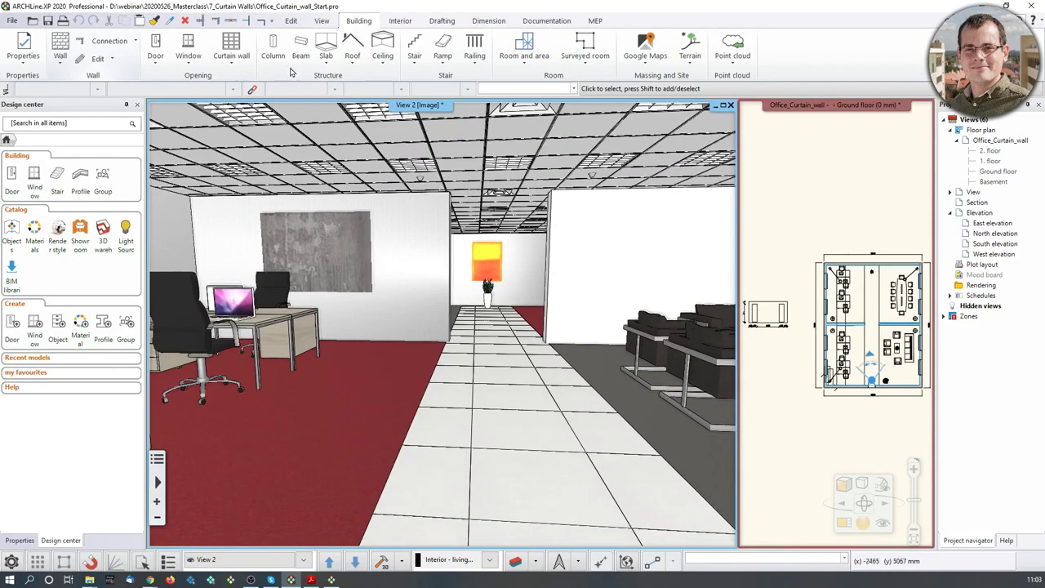
# Open the default curtain wall properties, inspect the preview and consult the course guide for the main parameters
pyautogui.rightClick(231, 47)
pyautogui.click(237, 64)
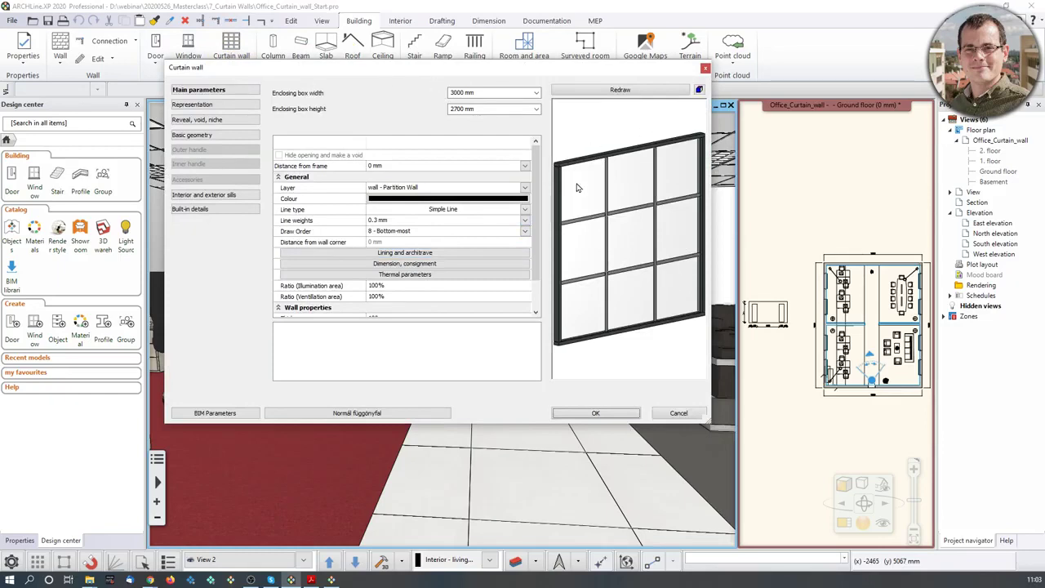
pyautogui.moveTo(604, 190)
pyautogui.mouseDown()
pyautogui.moveTo(639, 192)
pyautogui.moveTo(614, 192)
pyautogui.mouseUp()
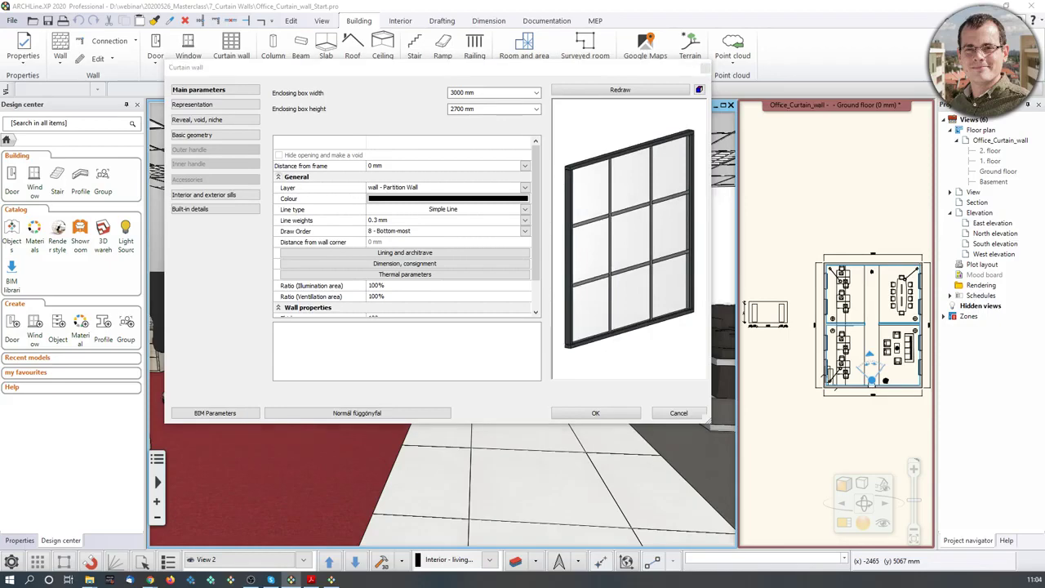
pyautogui.hotkey('alt', 'Tab')
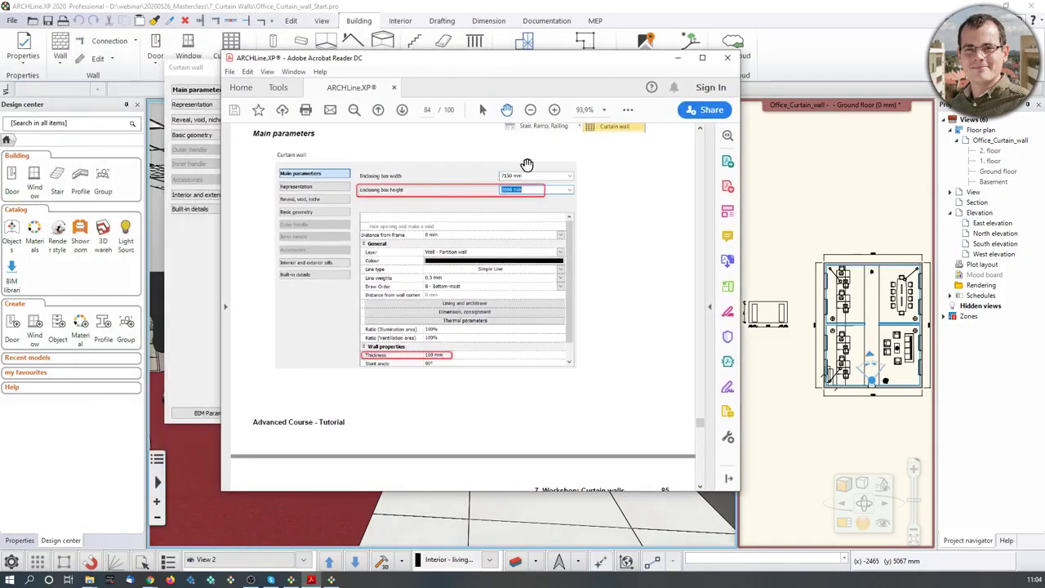
pyautogui.hotkey('alt', 'Tab')
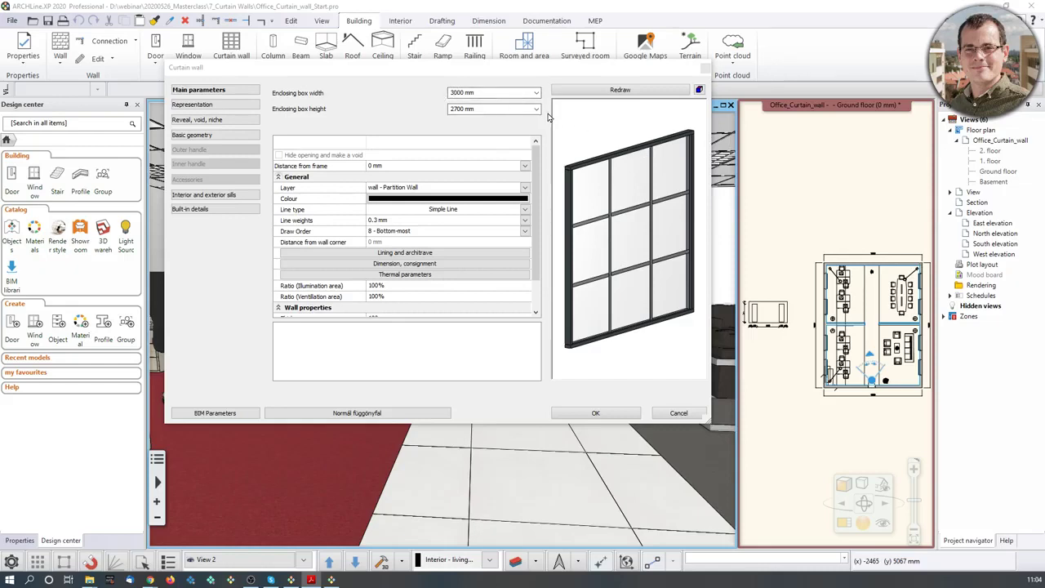
# Set the curtain wall's enclosing box to 7150 mm wide and 2600 mm high and accept the properties
pyautogui.click(498, 93)
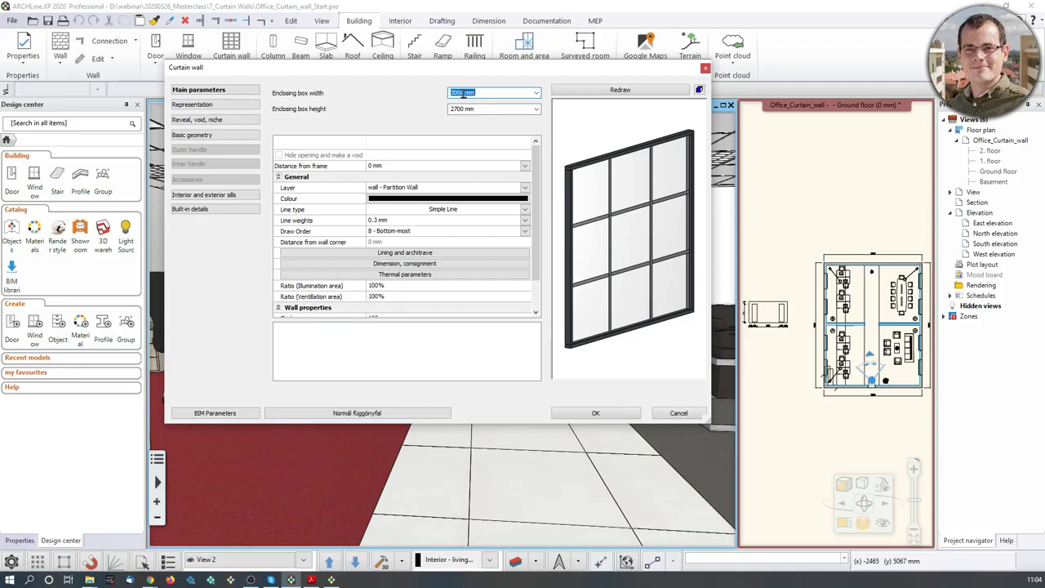
pyautogui.write('7150')
pyautogui.press('Tab')
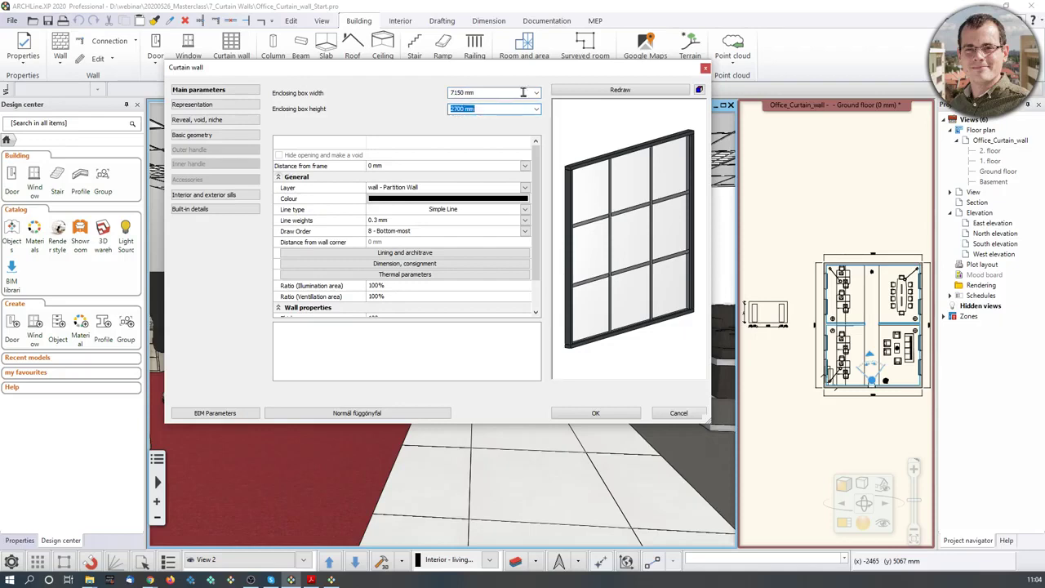
pyautogui.write('2600')
pyautogui.click(565, 90)
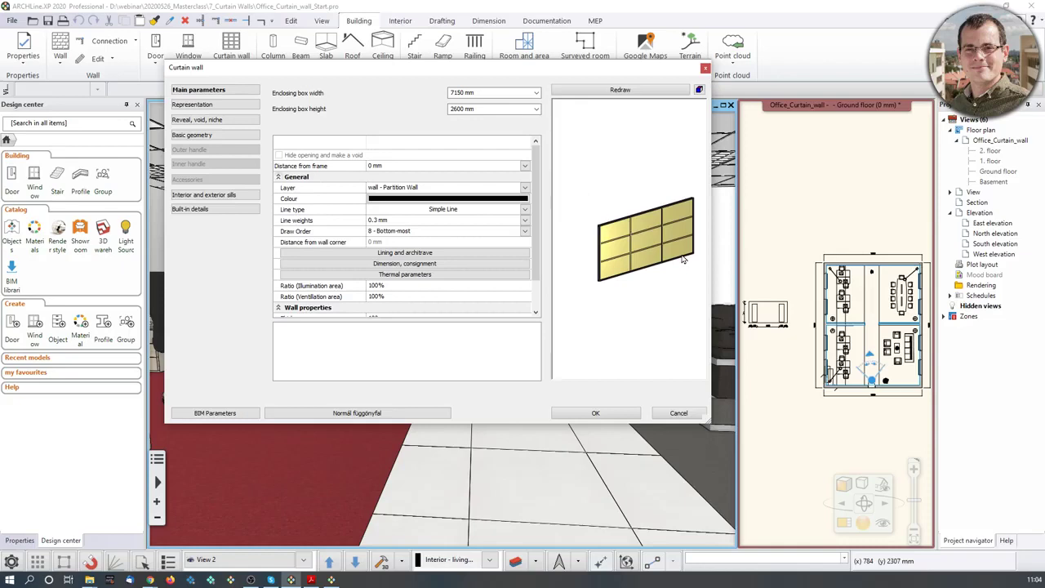
pyautogui.moveTo(664, 228); pyautogui.dragTo(662, 212, button='middle')
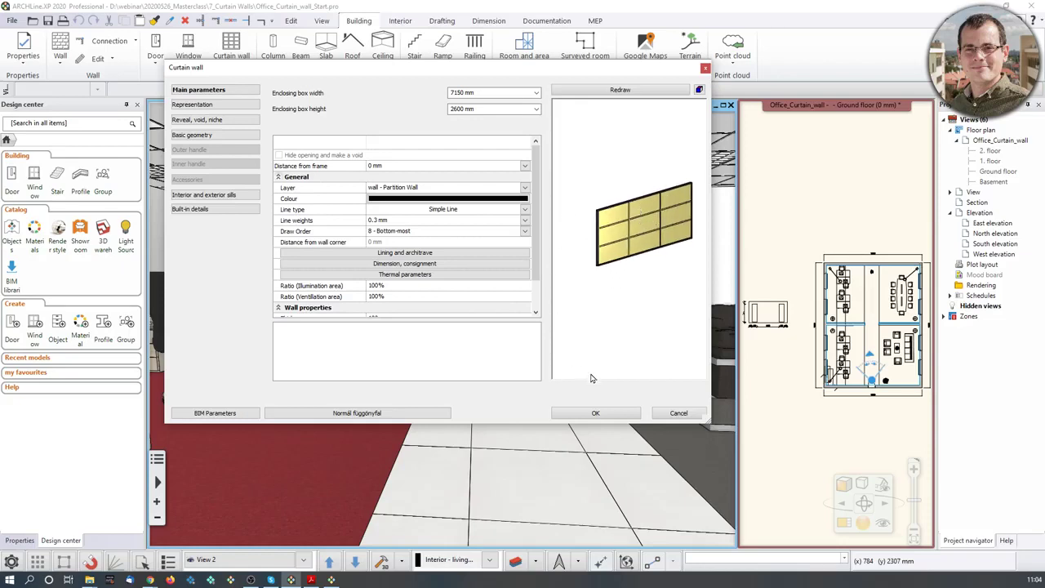
pyautogui.click(596, 413)
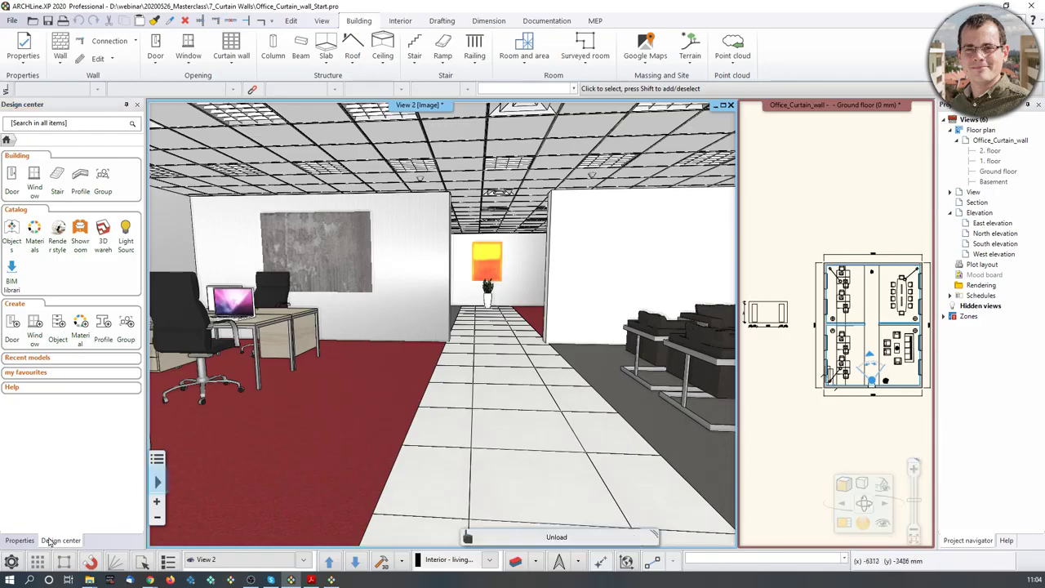
# Check the project's units and angles settings
pyautogui.click(11, 562)
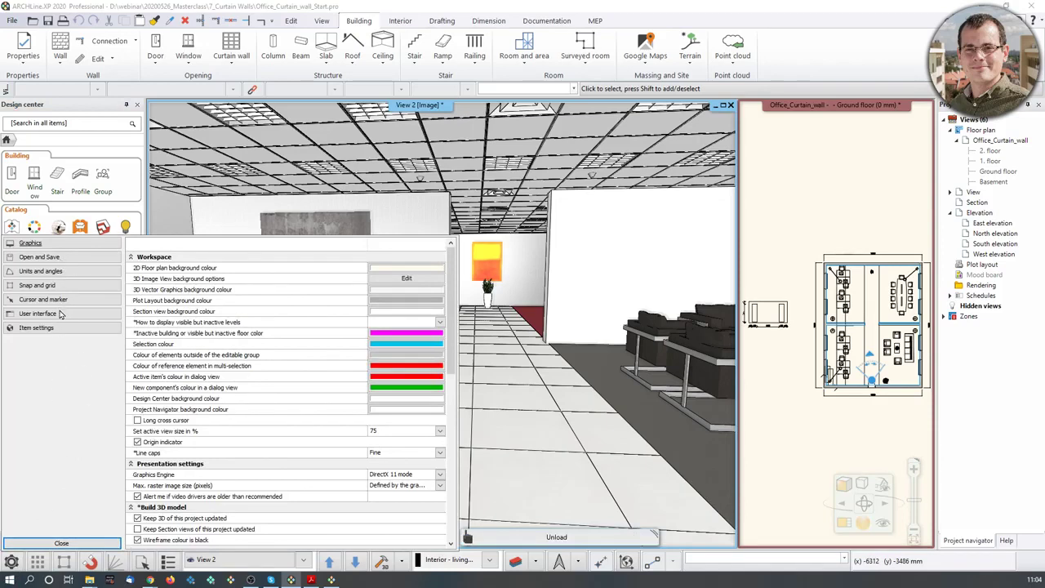
pyautogui.click(54, 272)
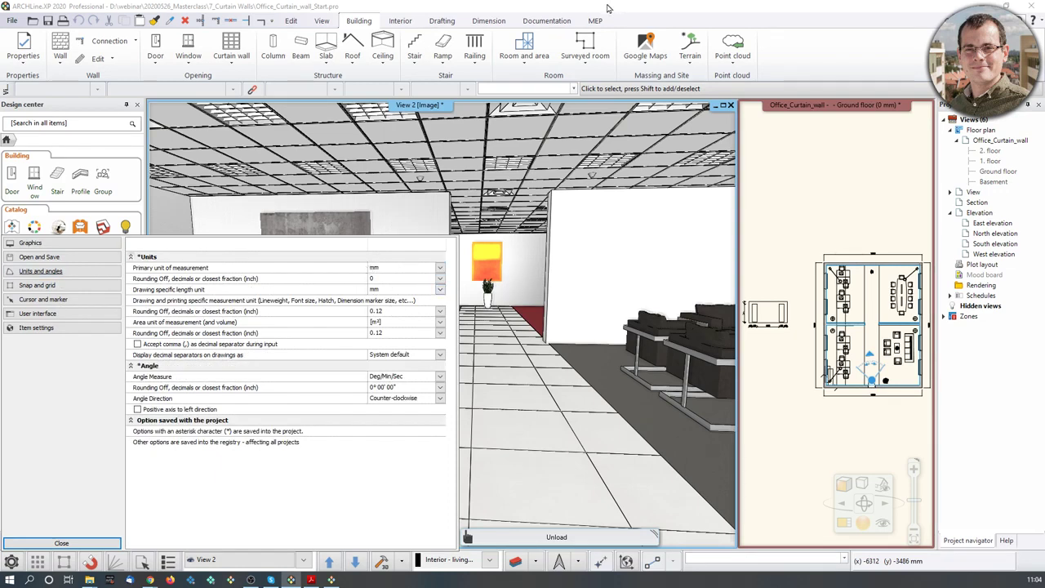
pyautogui.click(90, 543)
# Open the default curtain wall properties and inspect the wall parameters and the frame in the preview
pyautogui.rightClick(237, 46)
pyautogui.click(266, 50)
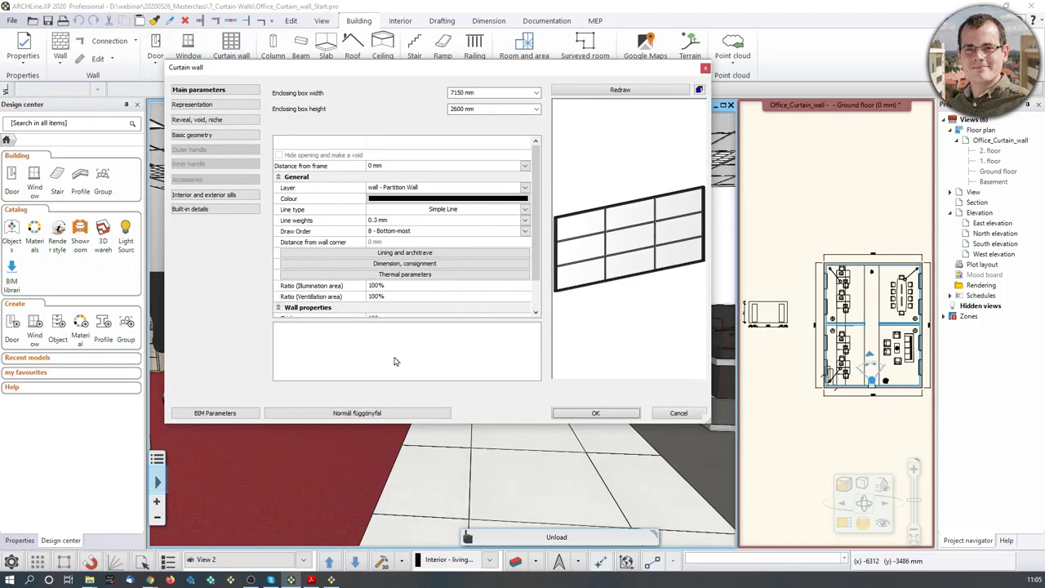
pyautogui.scroll(-1, 435, 241)
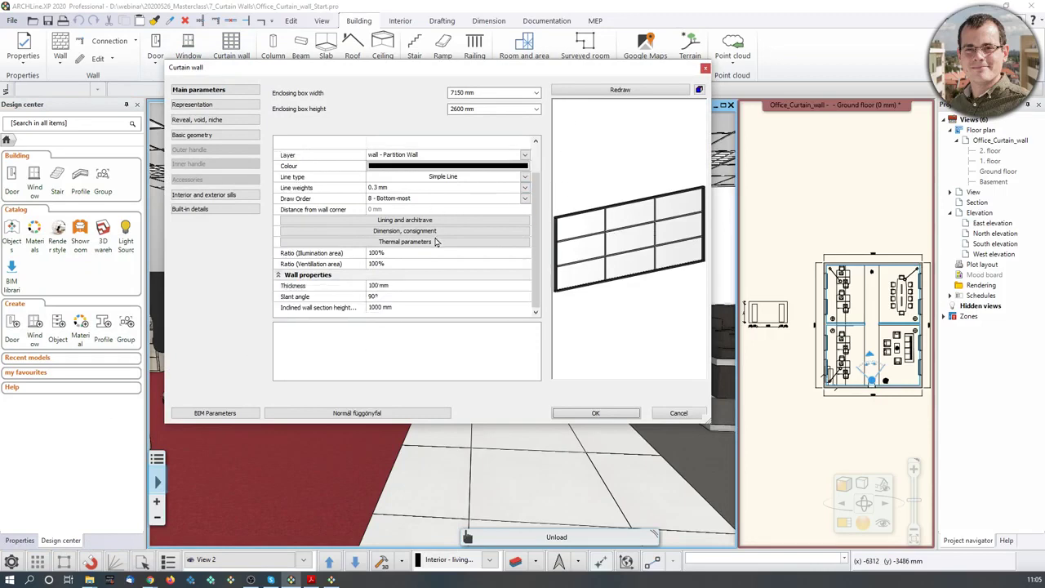
pyautogui.scroll(8, 600, 221)
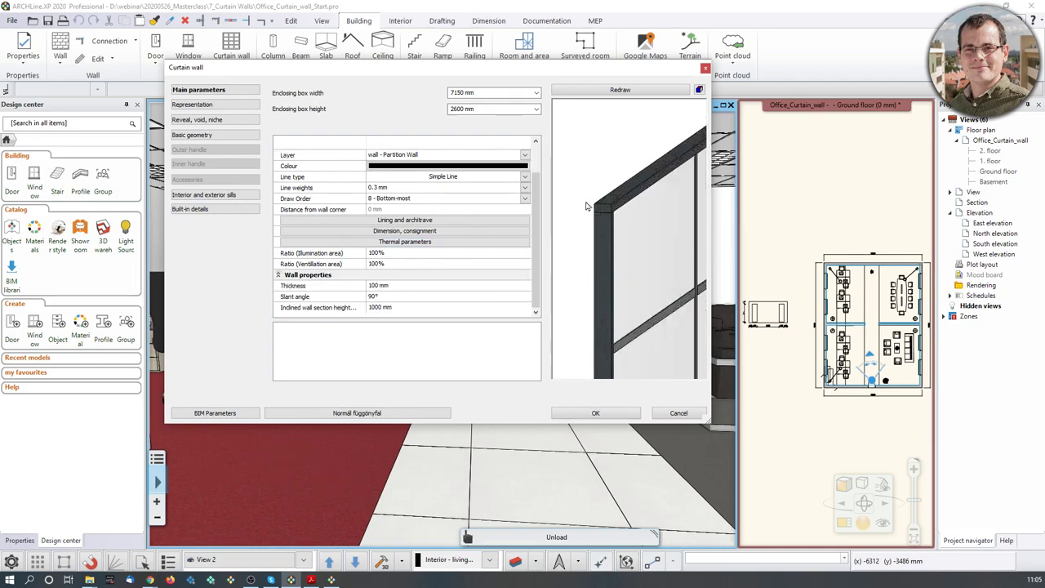
pyautogui.scroll(-8, 596, 212)
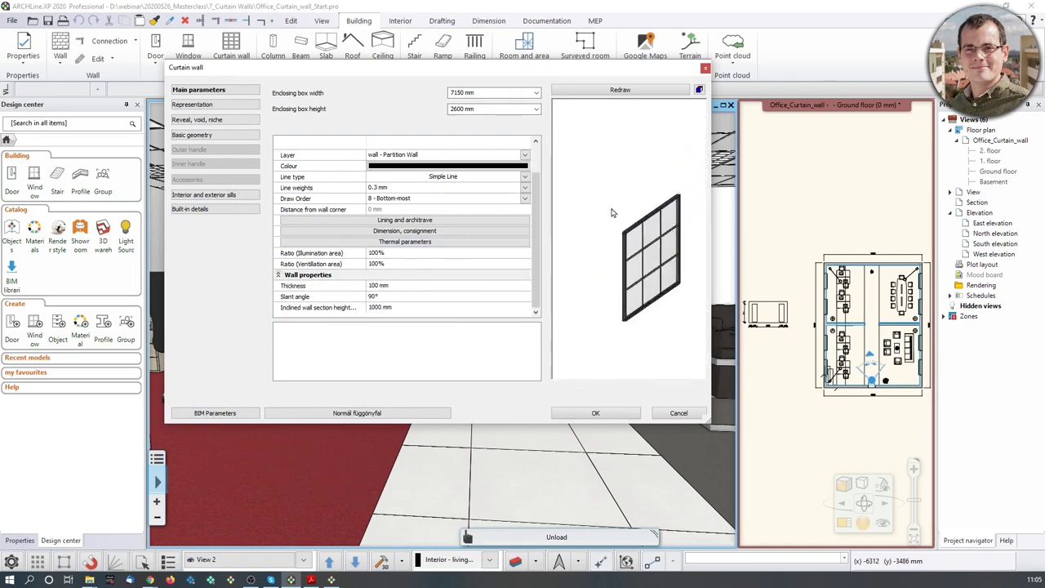
# Preview the curtain wall with a thickness of 50 mm and set the thickness back to 100 mm
pyautogui.click(378, 286)
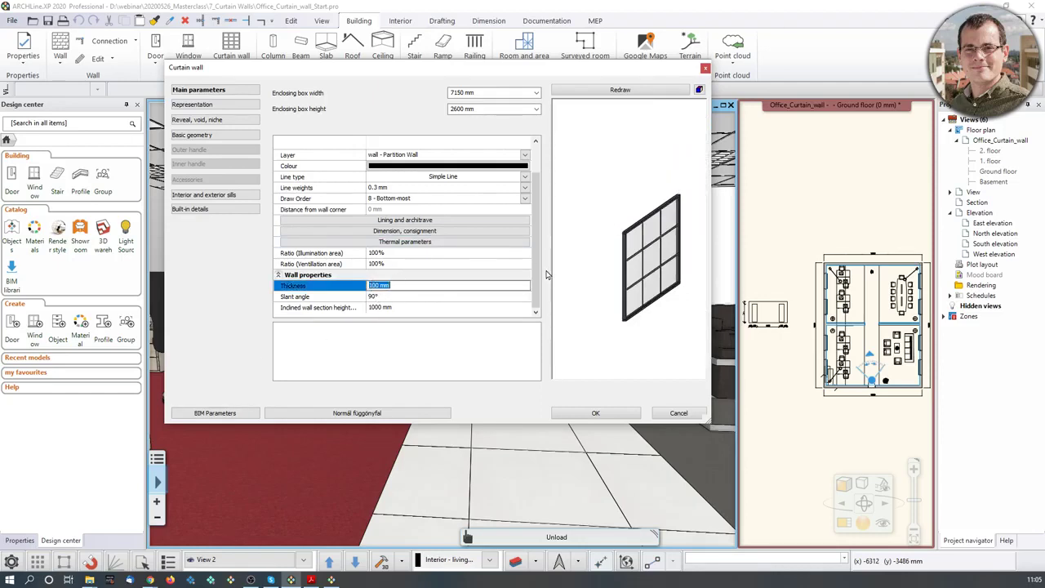
pyautogui.write('50')
pyautogui.click(653, 89)
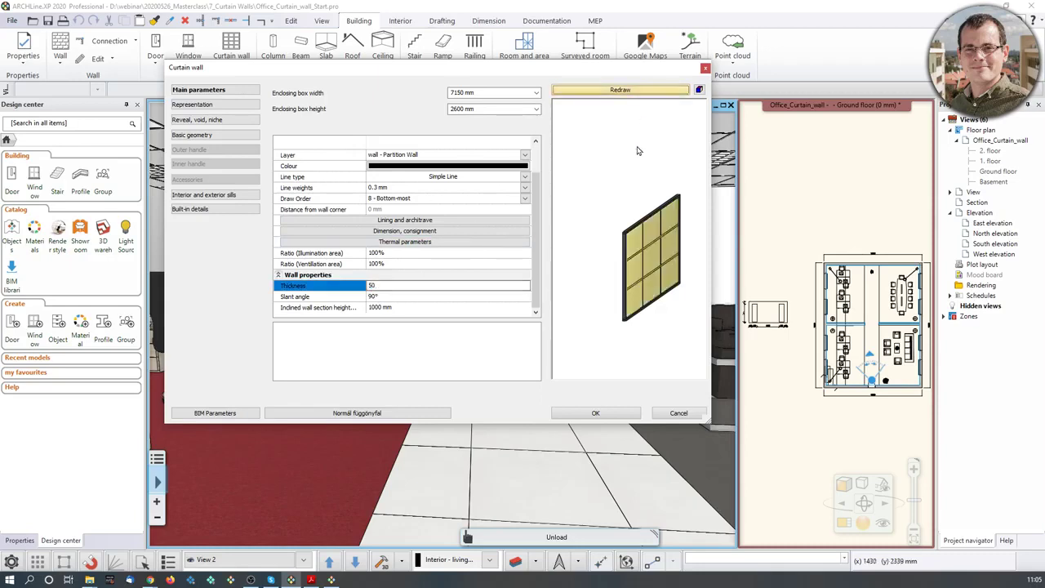
pyautogui.doubleClick(378, 286)
pyautogui.write('100')
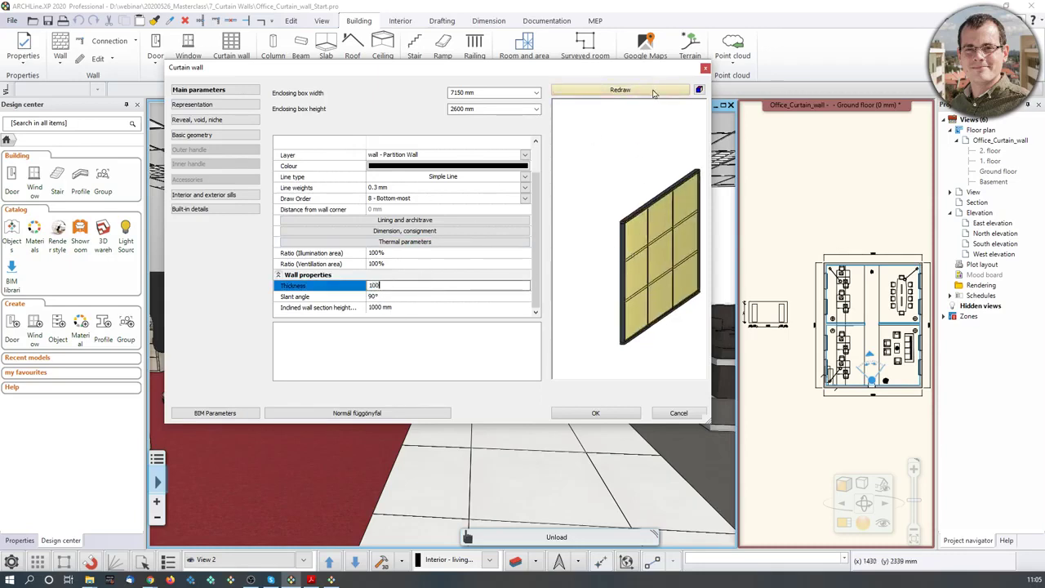
pyautogui.click(653, 92)
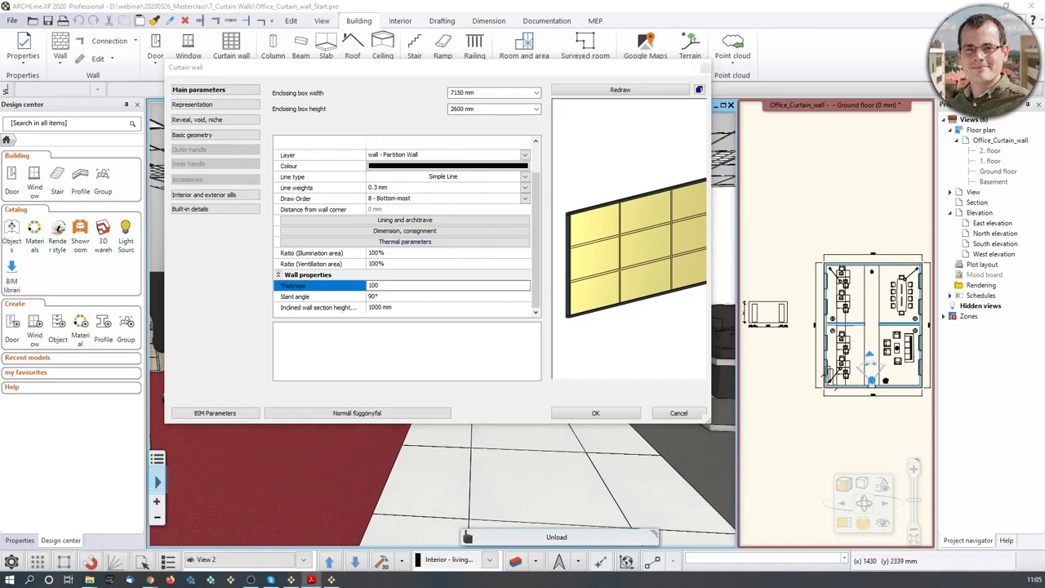
# Set the mullion thickness and mullion width to 30 mm each in the basic geometry and redraw the preview
pyautogui.click(200, 137)
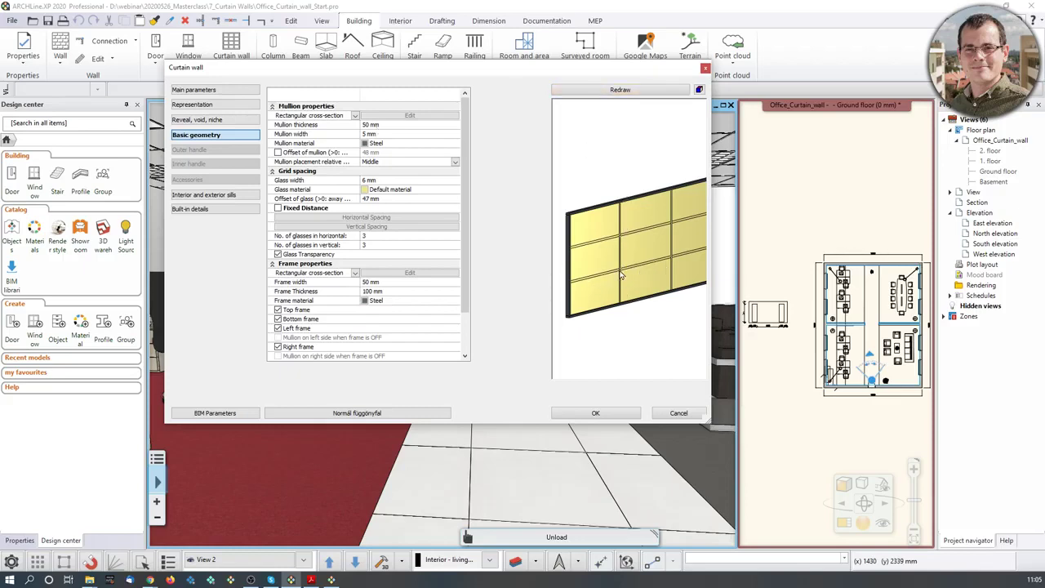
pyautogui.click(392, 125)
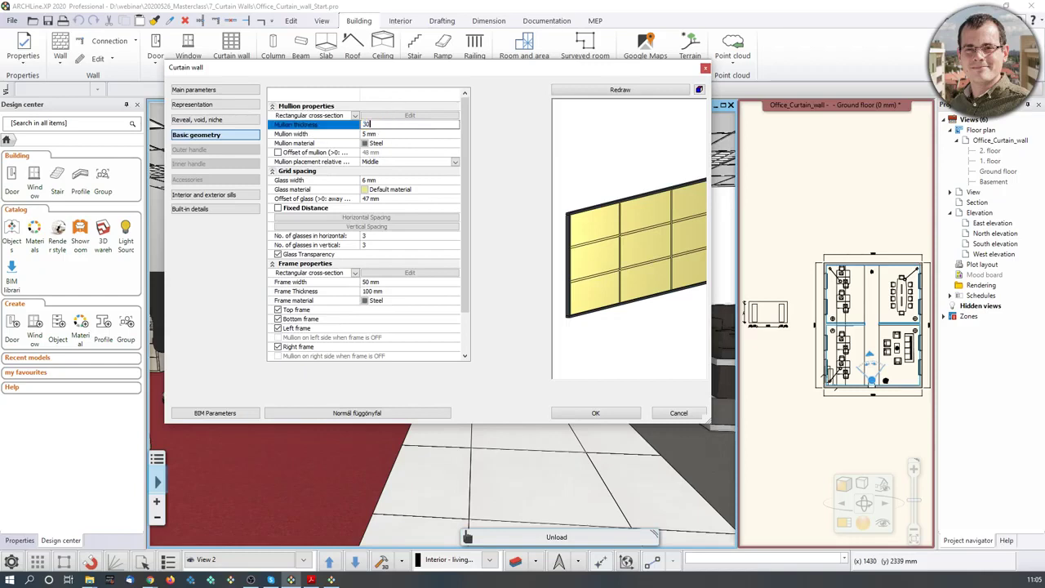
pyautogui.write('30')
pyautogui.click(582, 92)
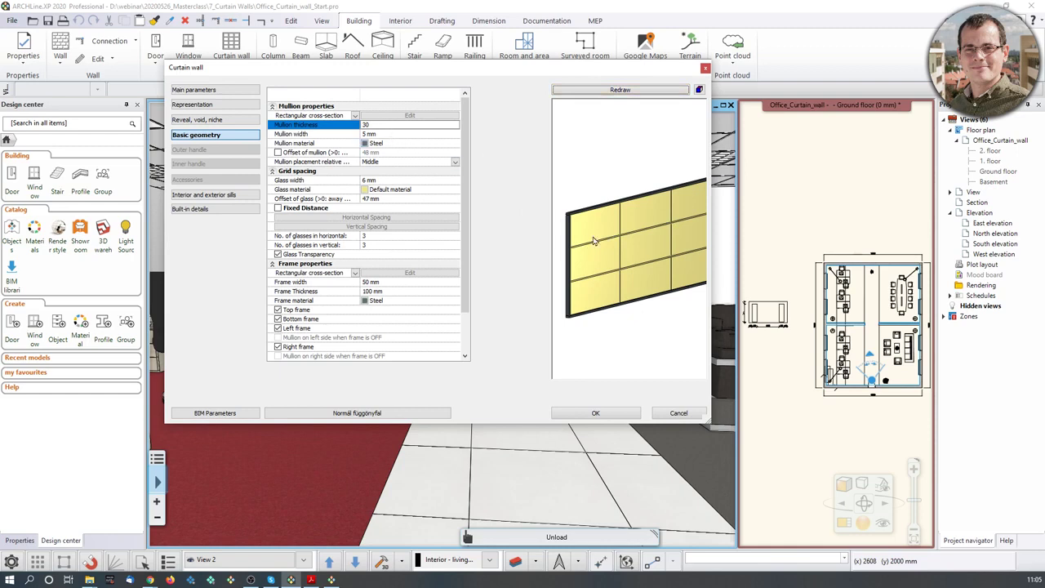
pyautogui.scroll(5, 612, 249)
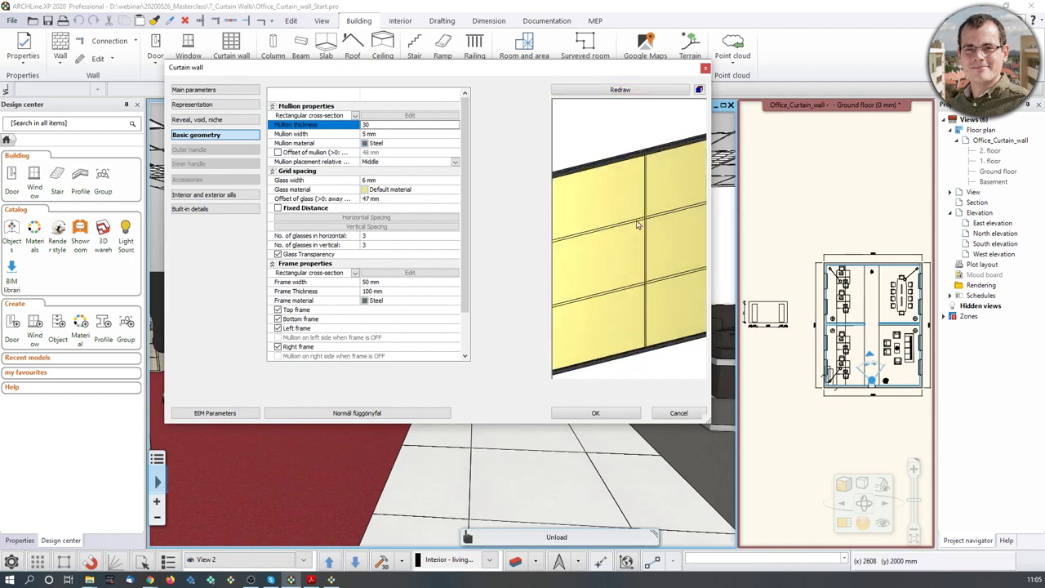
pyautogui.click(387, 134)
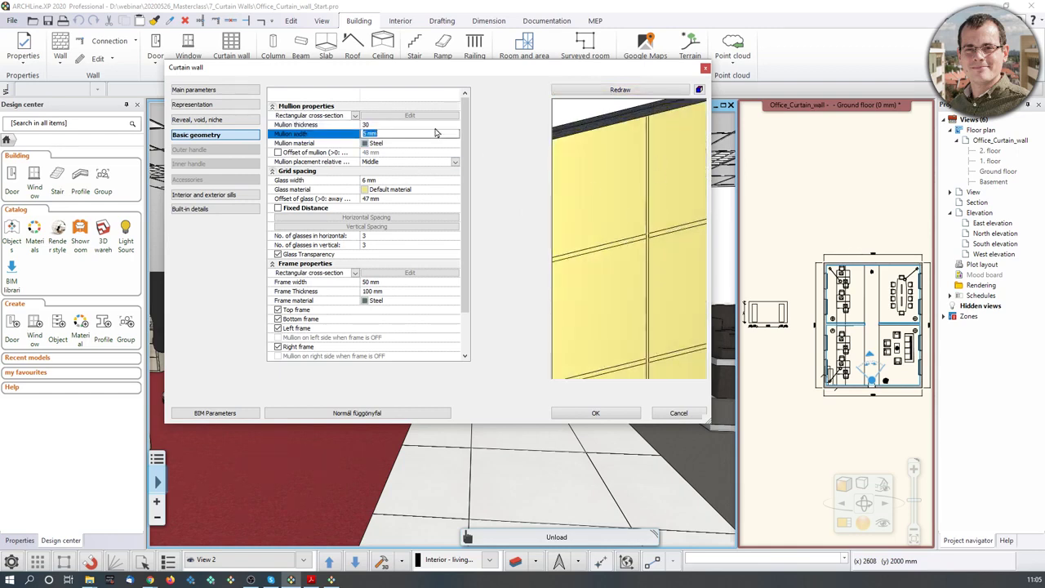
pyautogui.write('30')
pyautogui.click(610, 91)
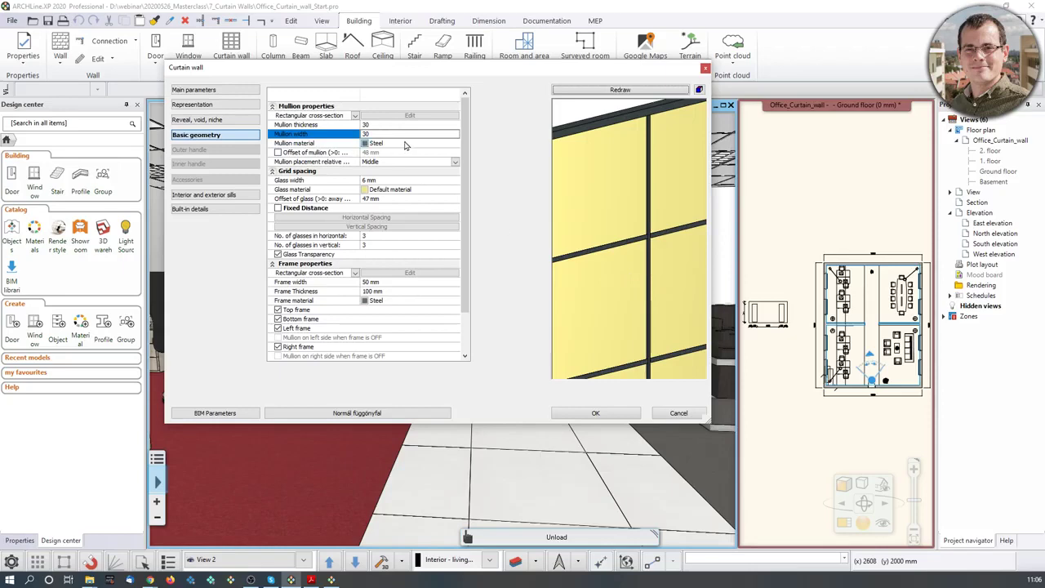
# Search the whole material library for "aluminium" and assign Bright_Aluminium as the mullion material
pyautogui.click(403, 145)
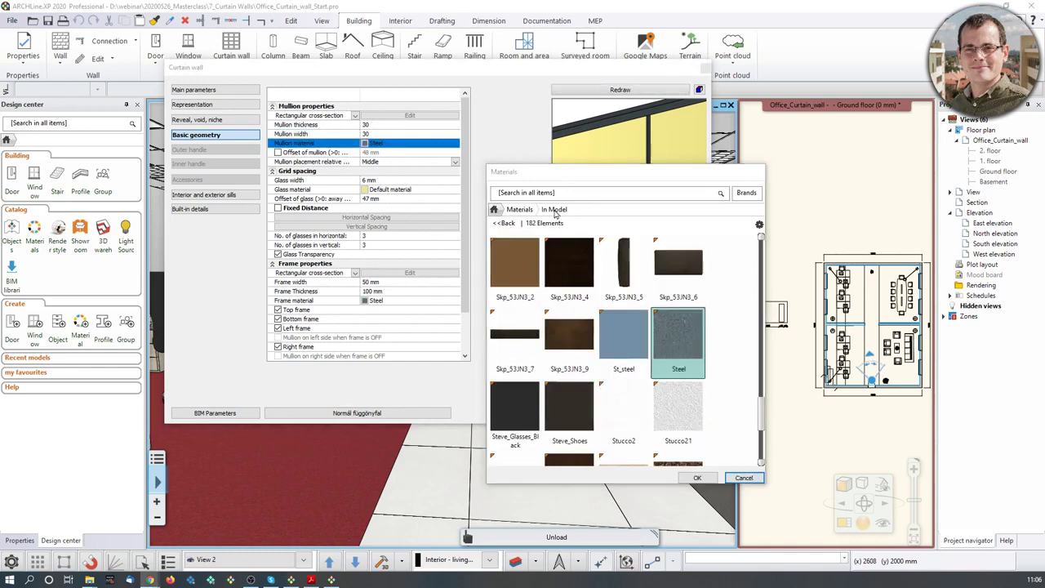
pyautogui.click(494, 210)
pyautogui.click(526, 191)
pyautogui.write('al')
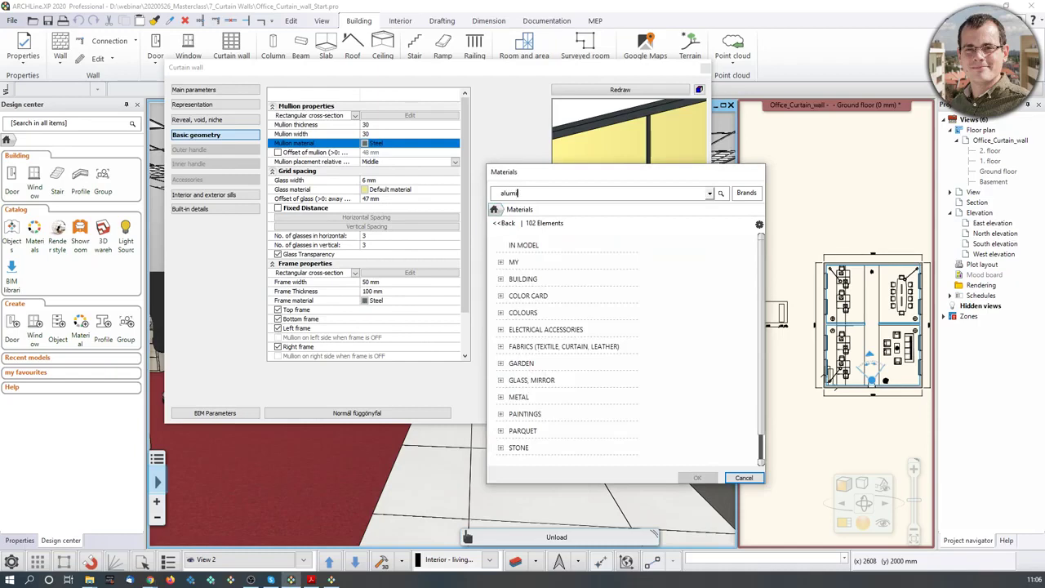
pyautogui.write('uminium')
pyautogui.press('Return')
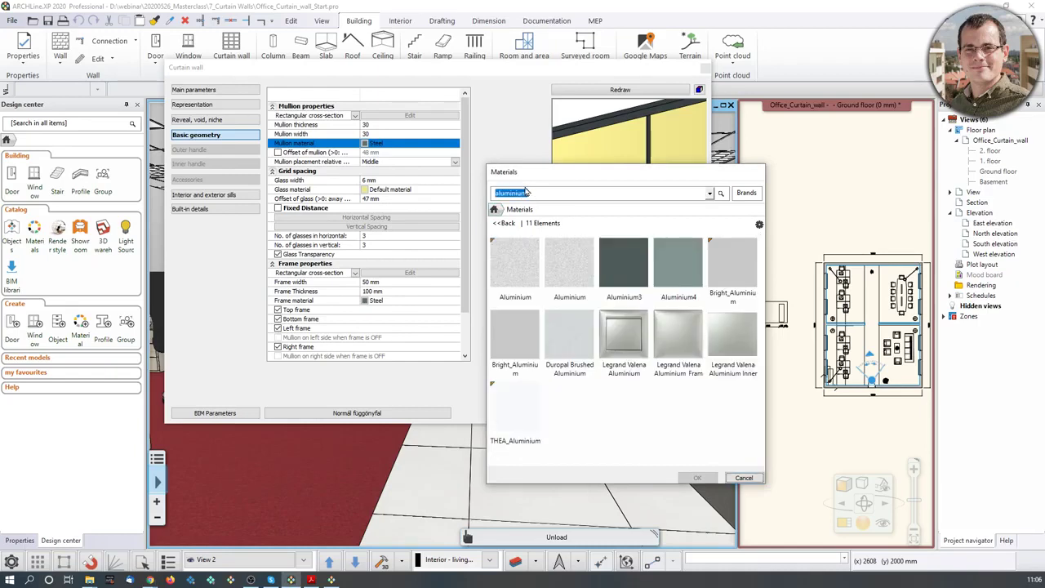
pyautogui.click(730, 265)
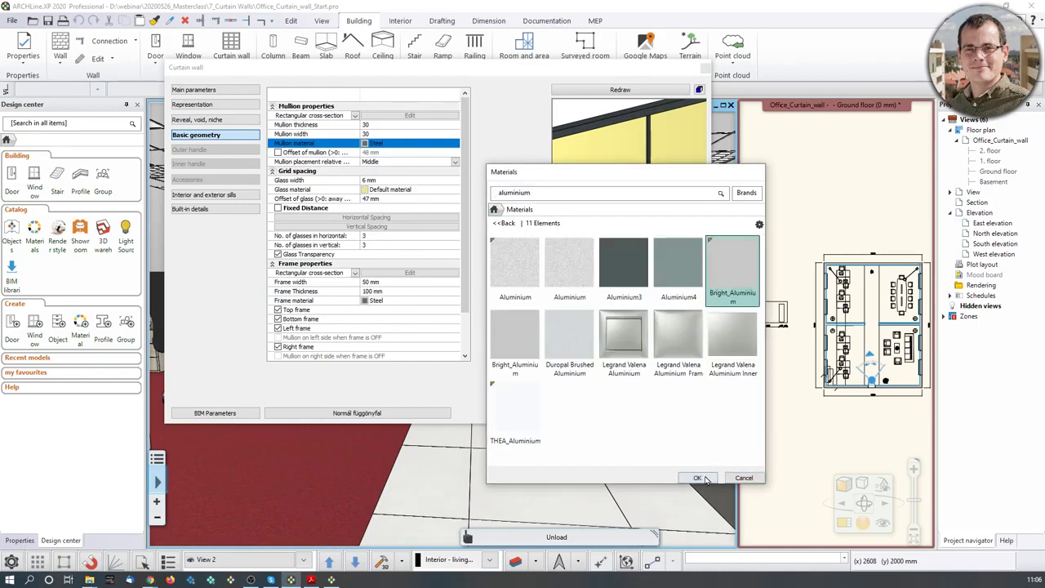
pyautogui.click(698, 478)
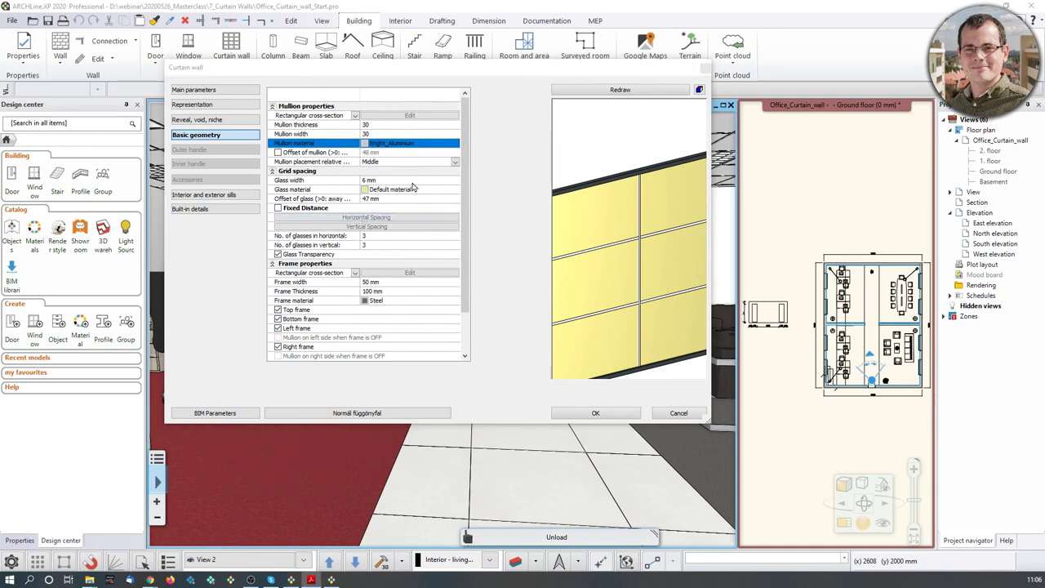
# Search the whole material library for "turquoise", assign Turquoise glass as the glass material and check it in the redrawn preview
pyautogui.click(411, 190)
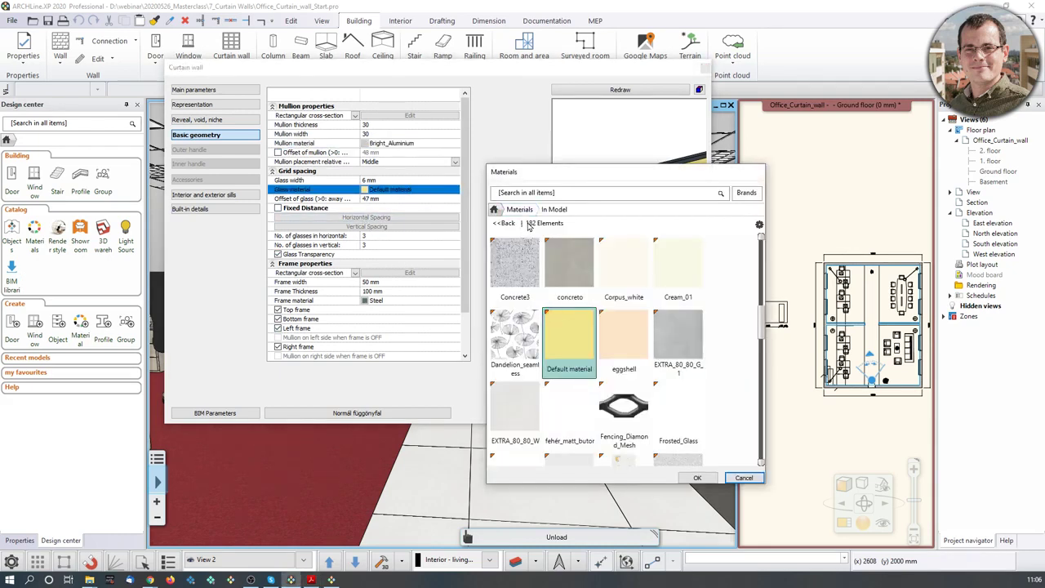
pyautogui.click(494, 210)
pyautogui.click(541, 194)
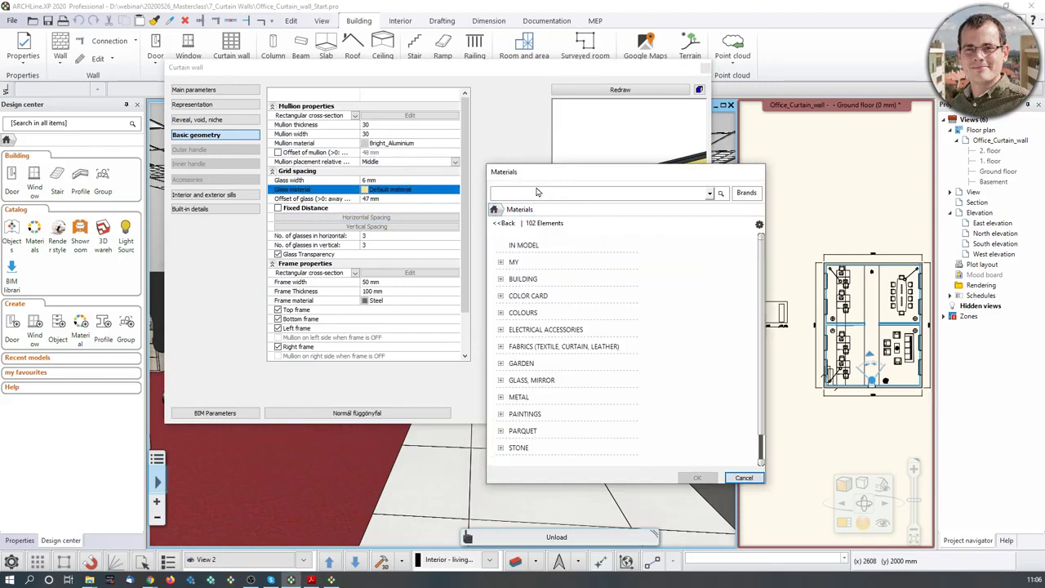
pyautogui.write('tr')
pyautogui.write('rquoise')
pyautogui.press('Return')
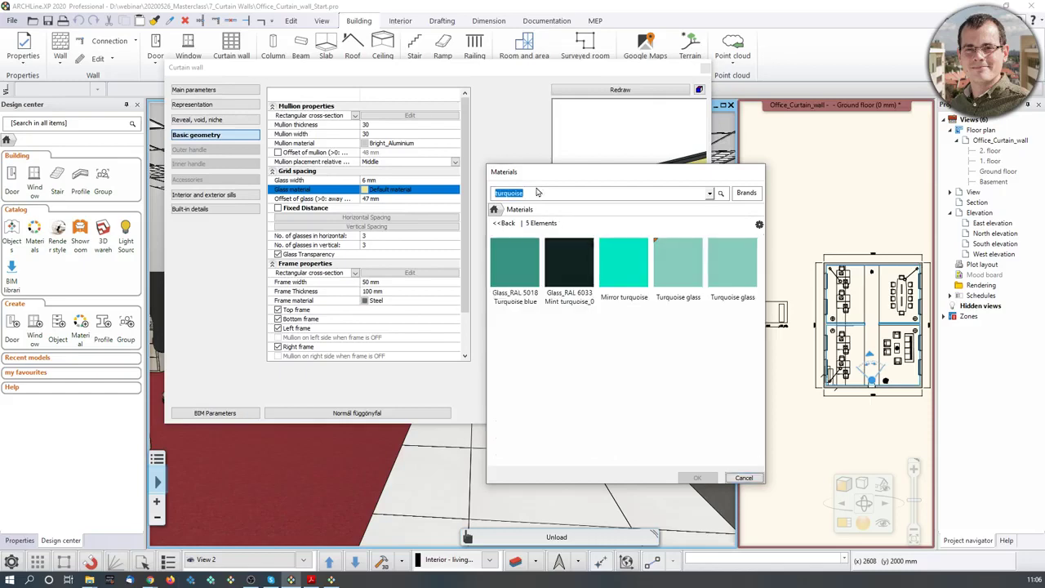
pyautogui.click(701, 287)
pyautogui.click(696, 476)
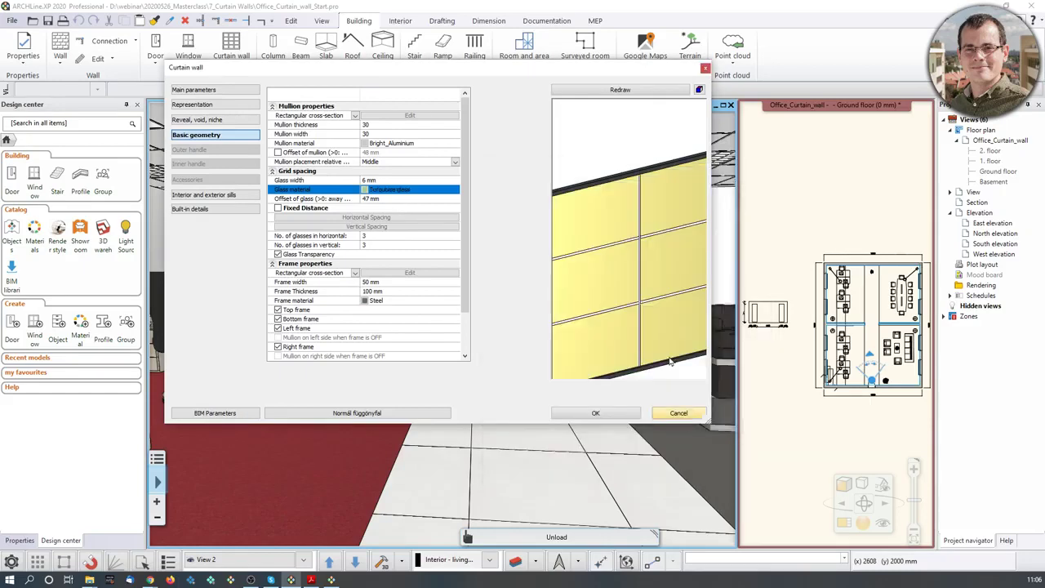
pyautogui.click(610, 91)
pyautogui.moveTo(630, 222); pyautogui.dragTo(627, 208, button='middle')
pyautogui.moveTo(627, 238)
pyautogui.mouseDown()
pyautogui.moveTo(644, 241)
pyautogui.moveTo(627, 243)
pyautogui.mouseUp()
pyautogui.scroll(-2, 638, 222)
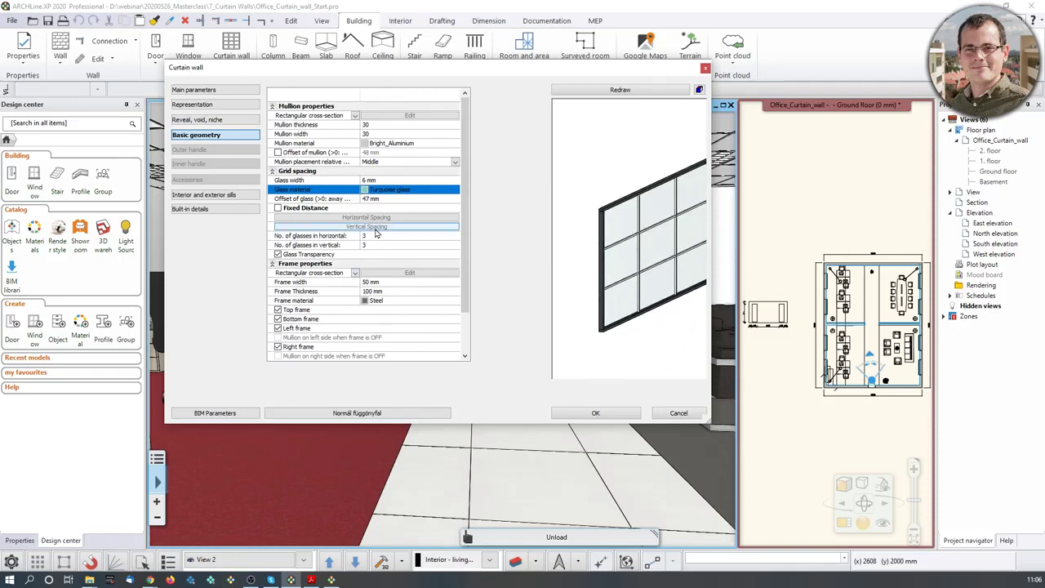
pyautogui.moveTo(678, 242); pyautogui.dragTo(650, 239)
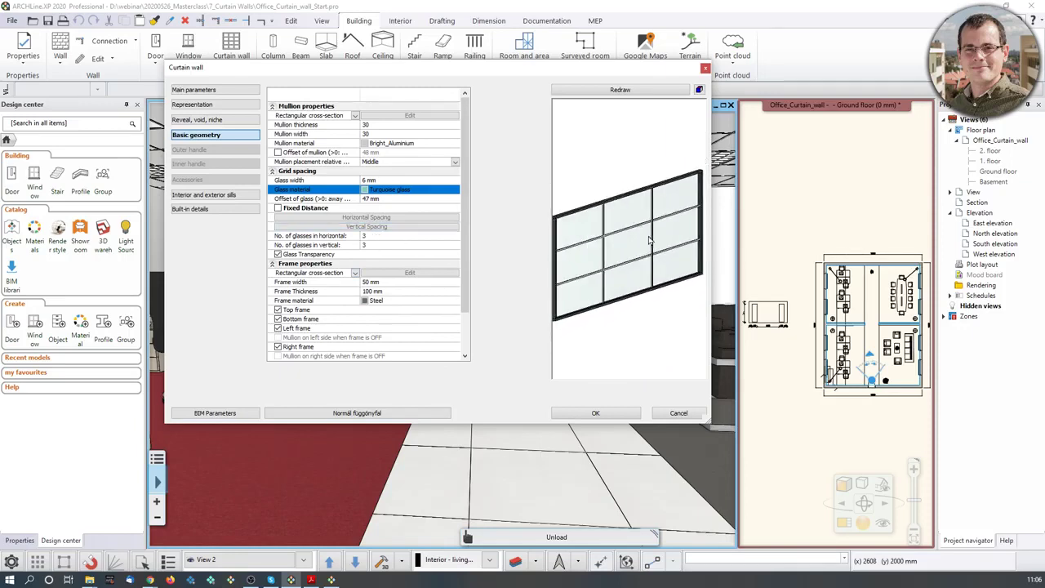
# Preview the curtain wall with 2 glasses in horizontal and set the number back to 3
pyautogui.click(383, 236)
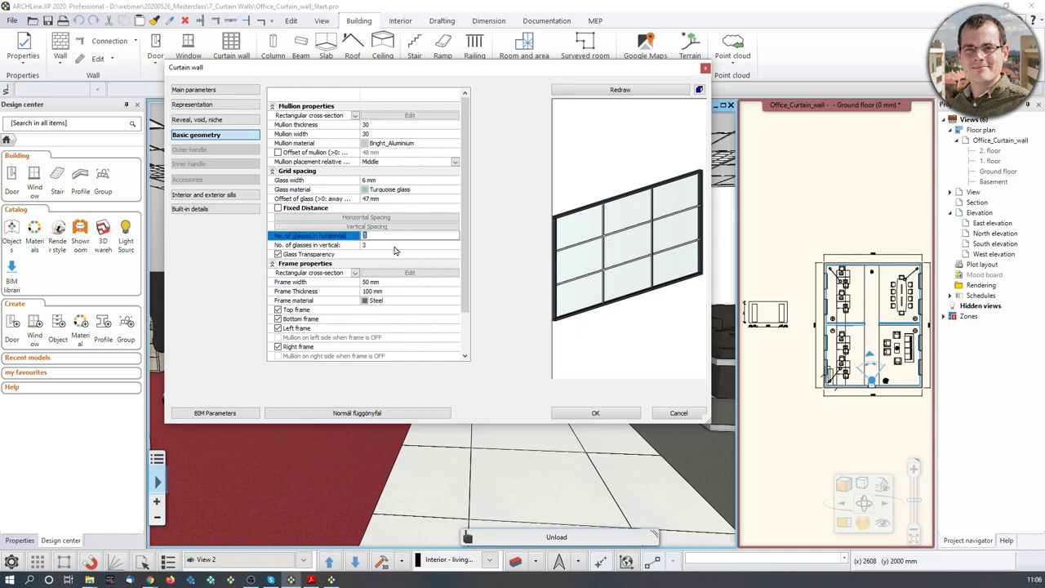
pyautogui.write('2')
pyautogui.click(618, 90)
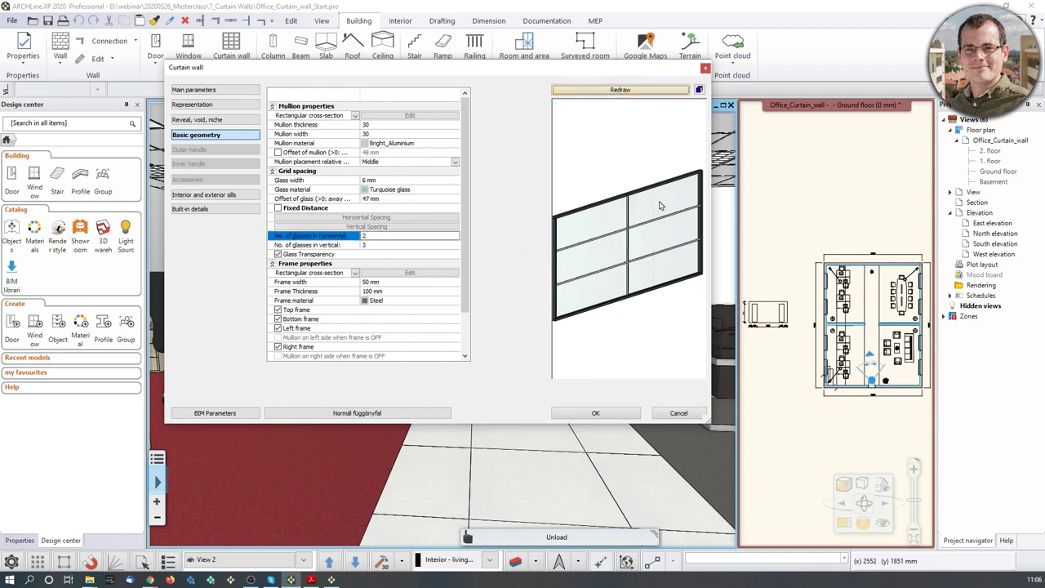
pyautogui.click(384, 236)
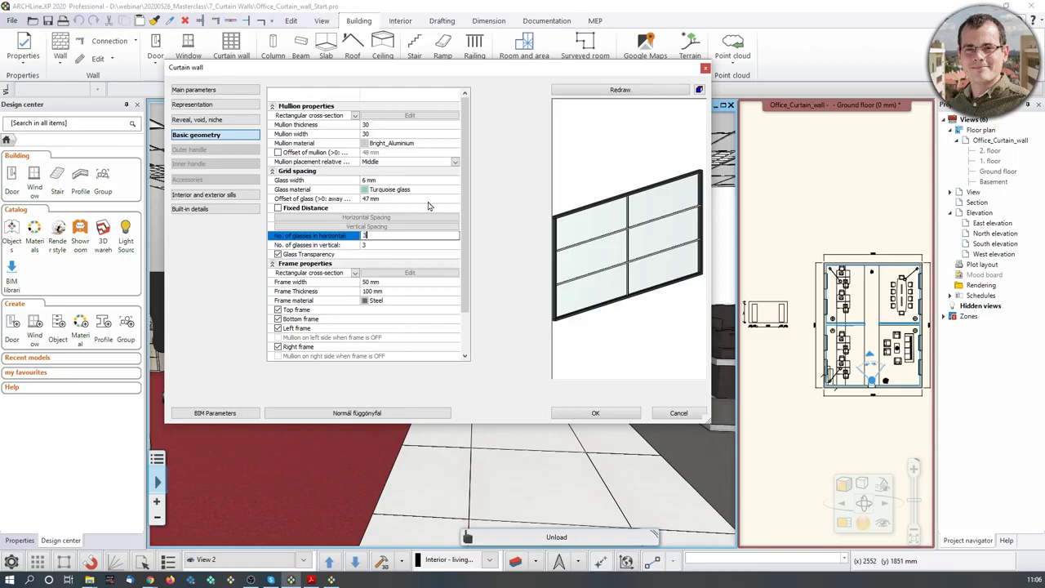
pyautogui.click(611, 92)
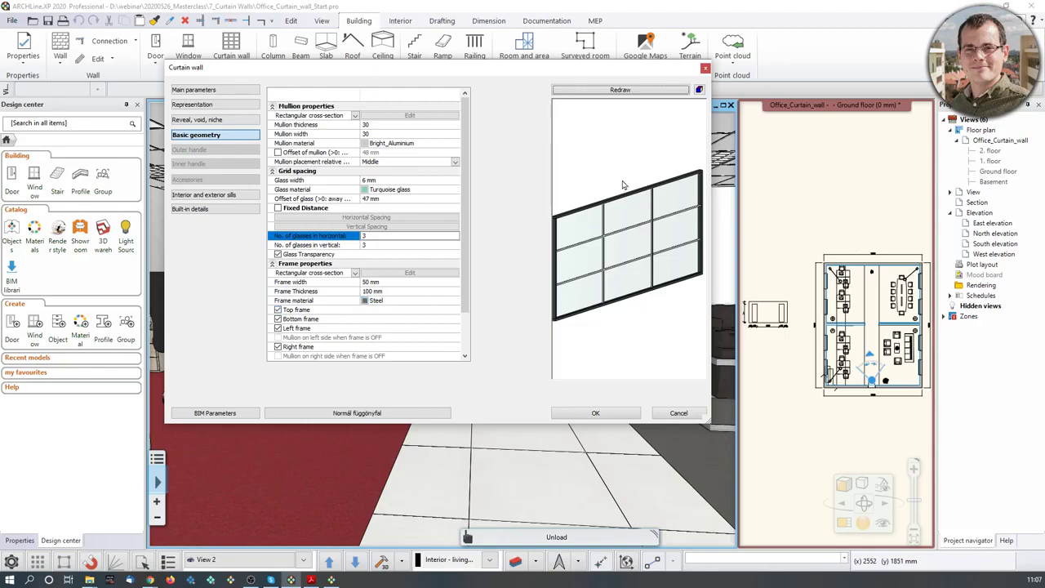
# Assign Bright_Aluminium as the frame material by searching the model's materials for "alu", and disable the corner column
pyautogui.click(372, 301)
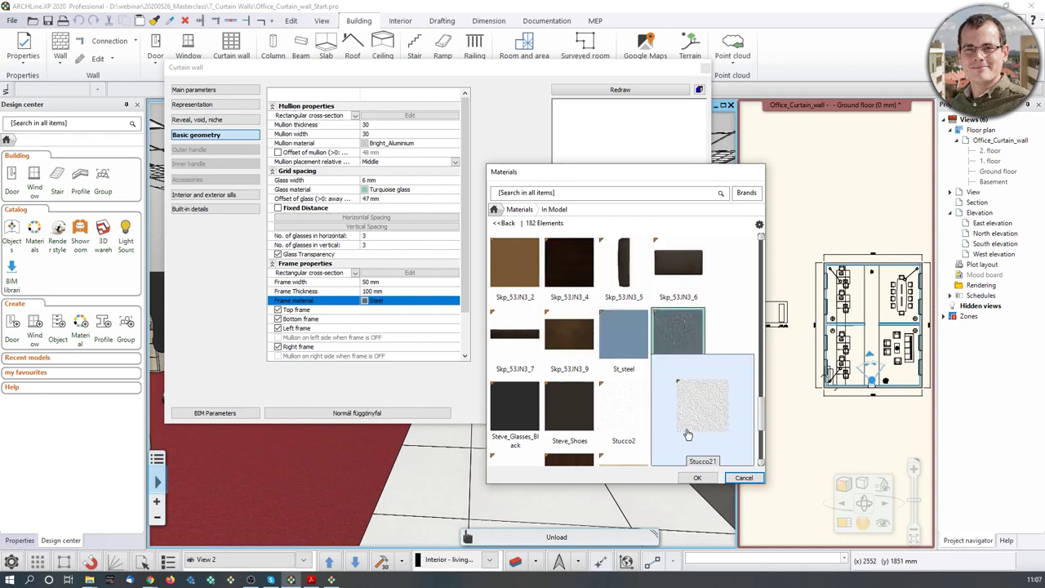
pyautogui.click(610, 194)
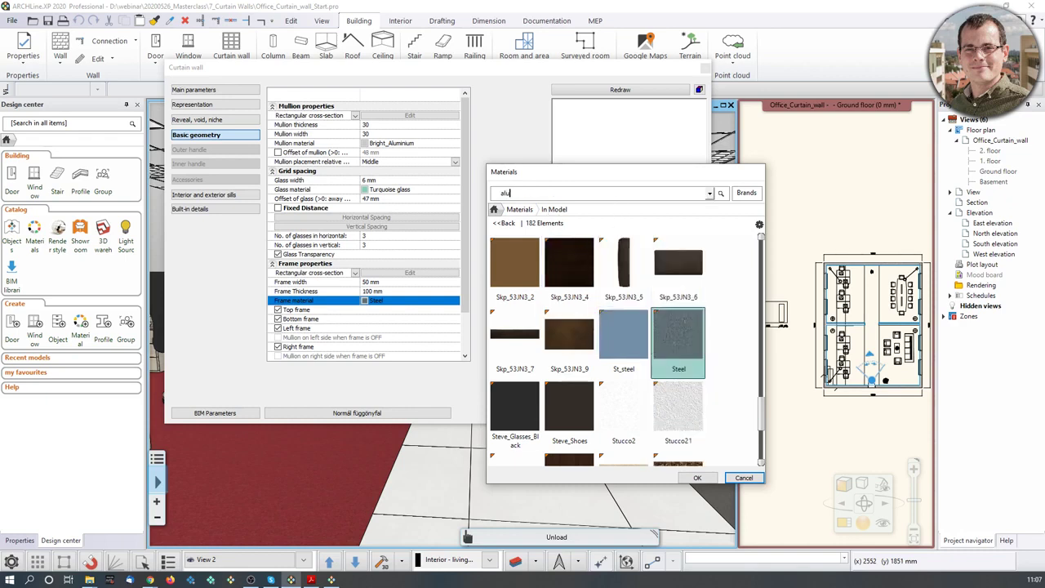
pyautogui.press('Return')
pyautogui.click(624, 265)
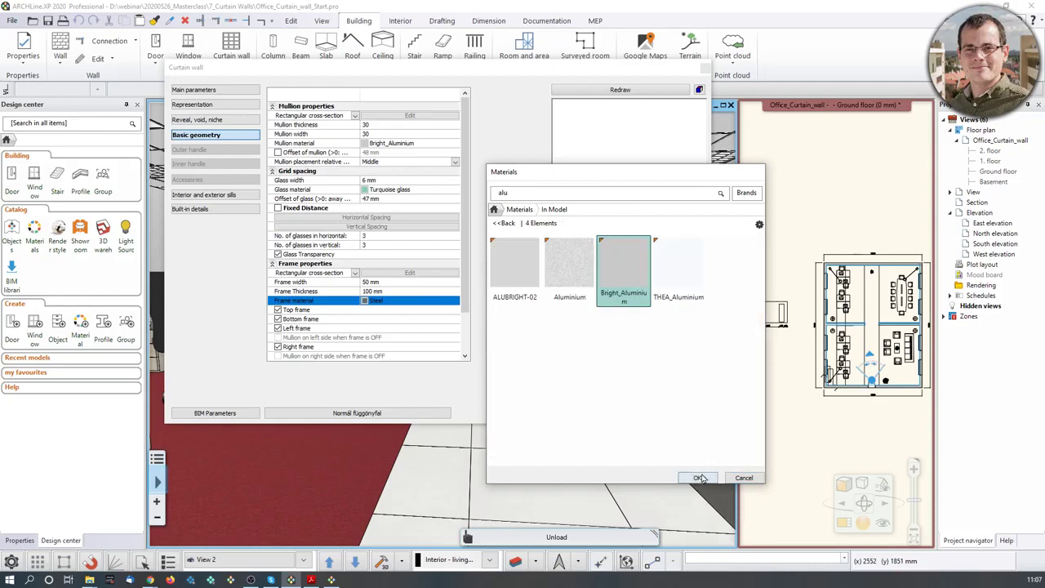
pyautogui.click(696, 477)
pyautogui.click(662, 91)
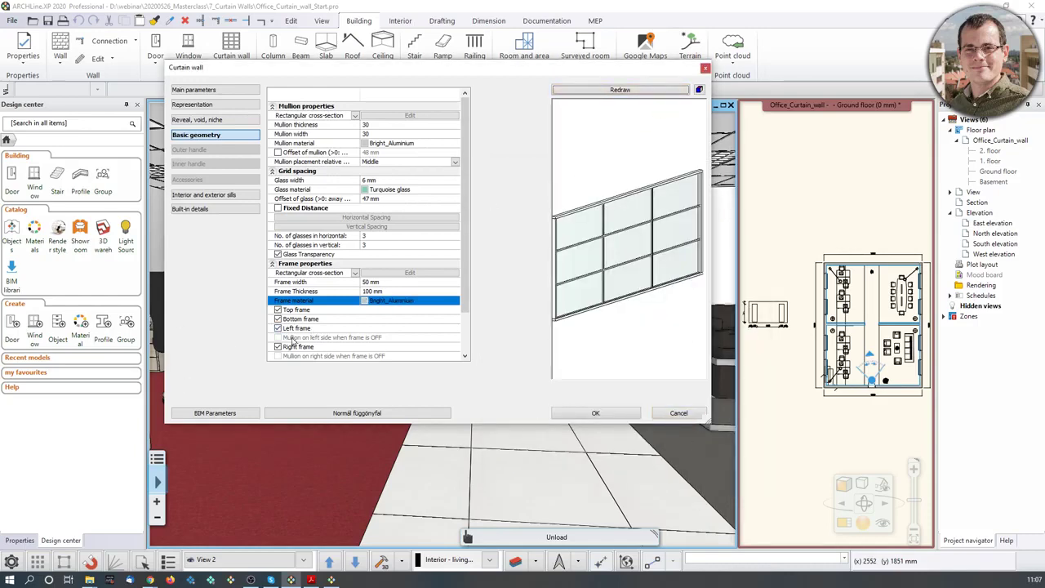
pyautogui.scroll(-3, 411, 314)
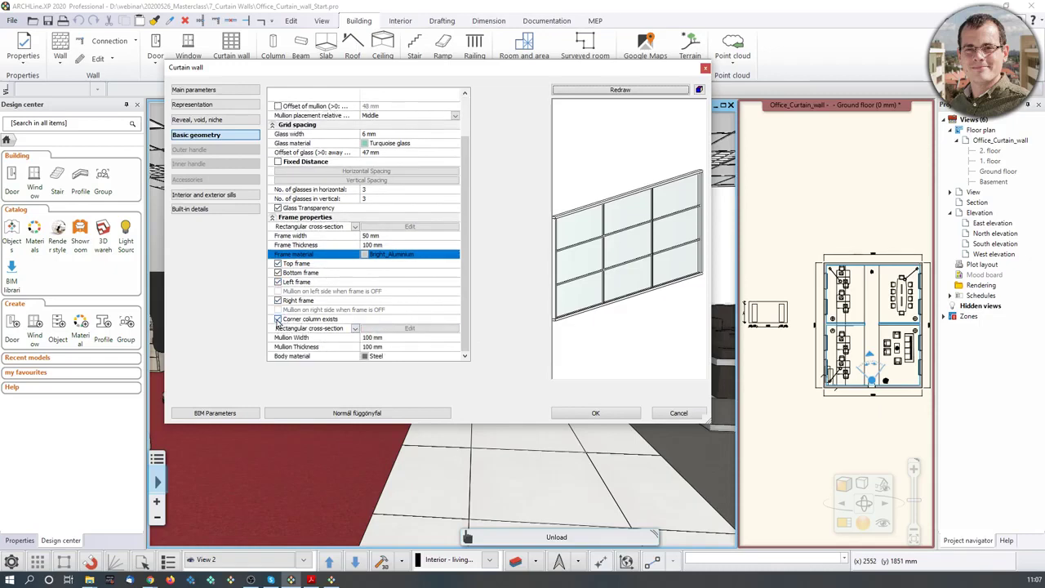
pyautogui.click(278, 320)
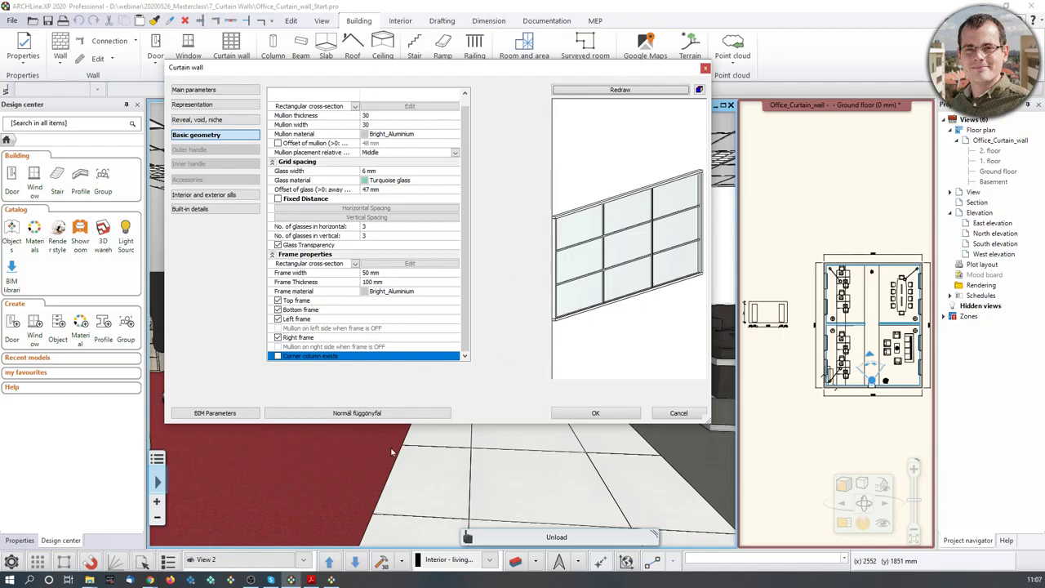
# Save the curtain wall settings as a new style named Webinar_Curtain_Wall, available in all projects, and accept the curtain wall properties
pyautogui.click(421, 415)
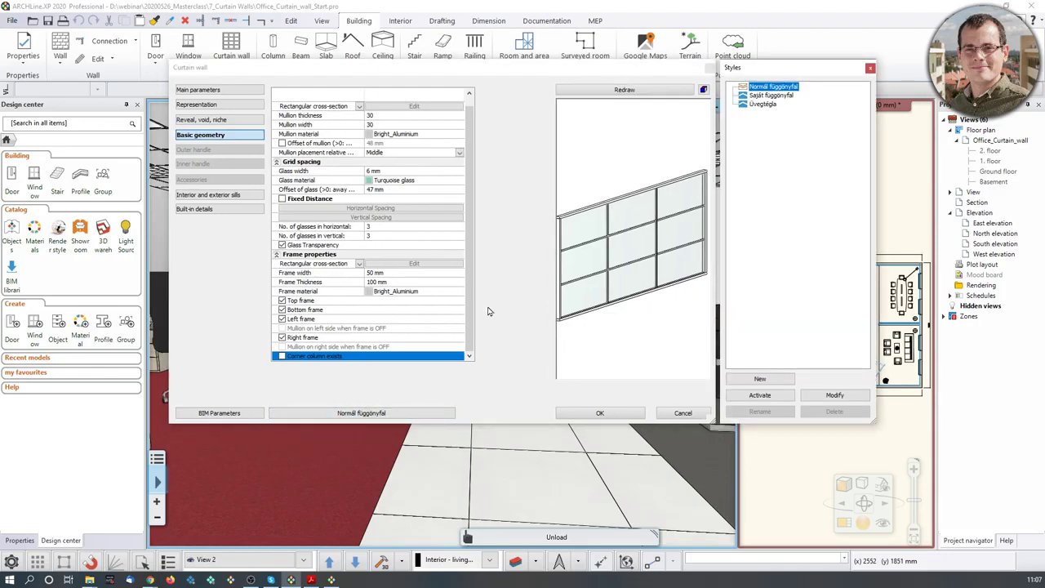
pyautogui.click(761, 379)
pyautogui.write('Webinar_Curtain_Wall')
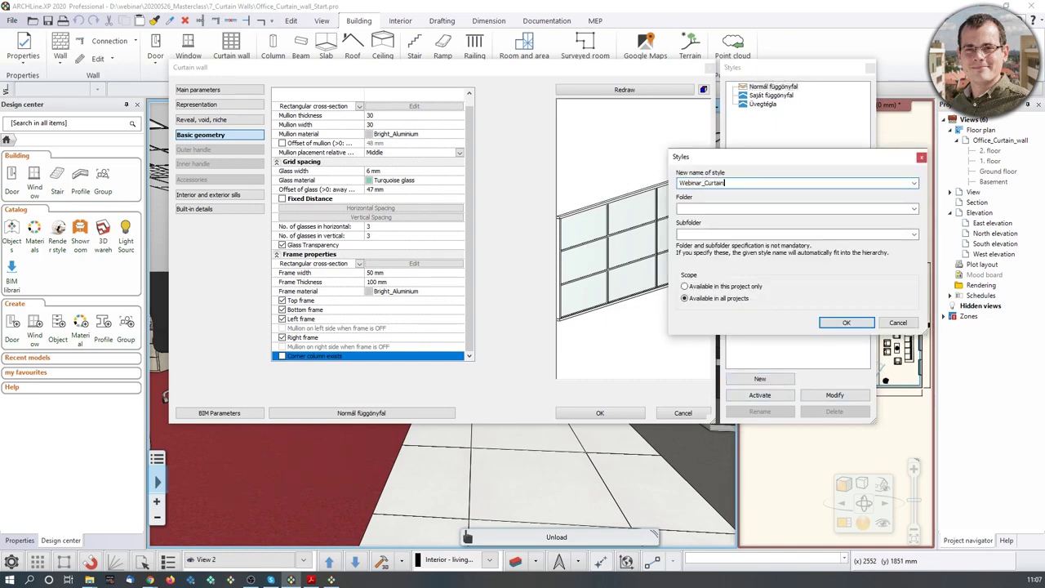
pyautogui.click(845, 323)
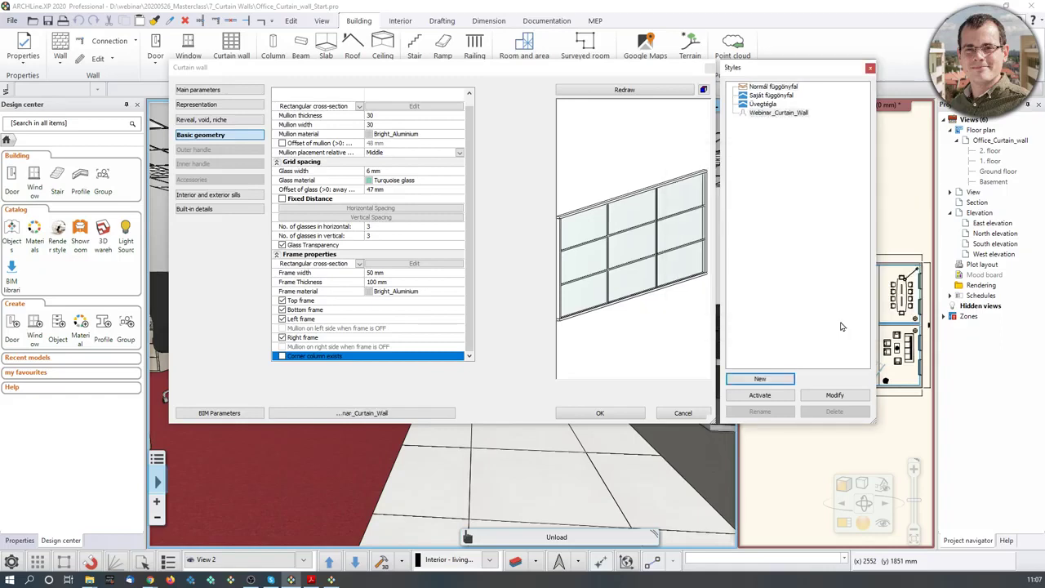
pyautogui.click(790, 112)
pyautogui.click(788, 86)
pyautogui.click(600, 413)
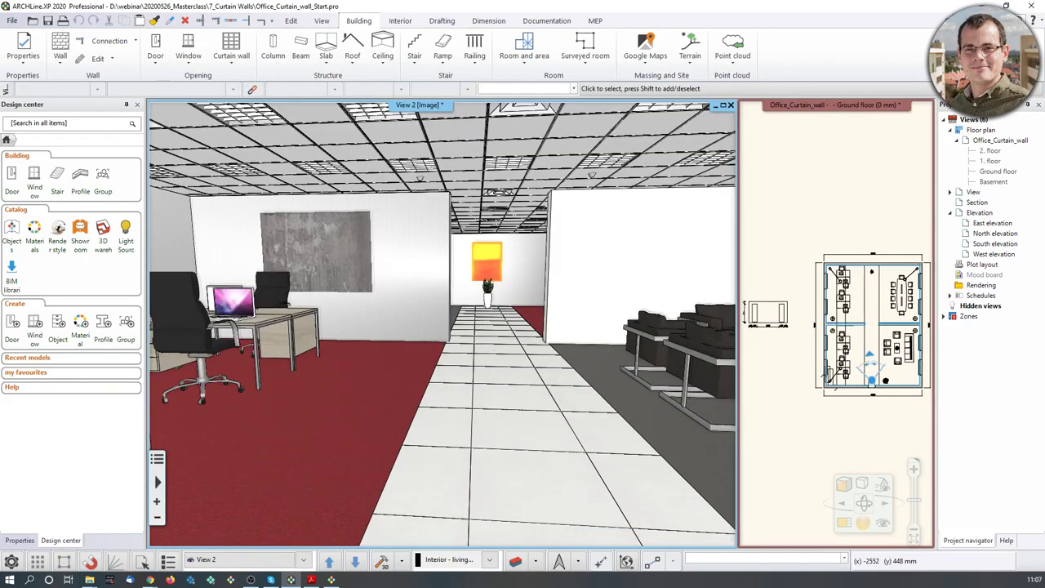
# Make the ground floor plan the main view and move the View 2 camera to the far side of the plant near the entrance door
pyautogui.moveTo(653, 344); pyautogui.dragTo(524, 286, button='middle')
pyautogui.moveTo(551, 284); pyautogui.dragTo(461, 359, button='middle')
pyautogui.scroll(2, 523, 267)
pyautogui.scroll(-3, 515, 240)
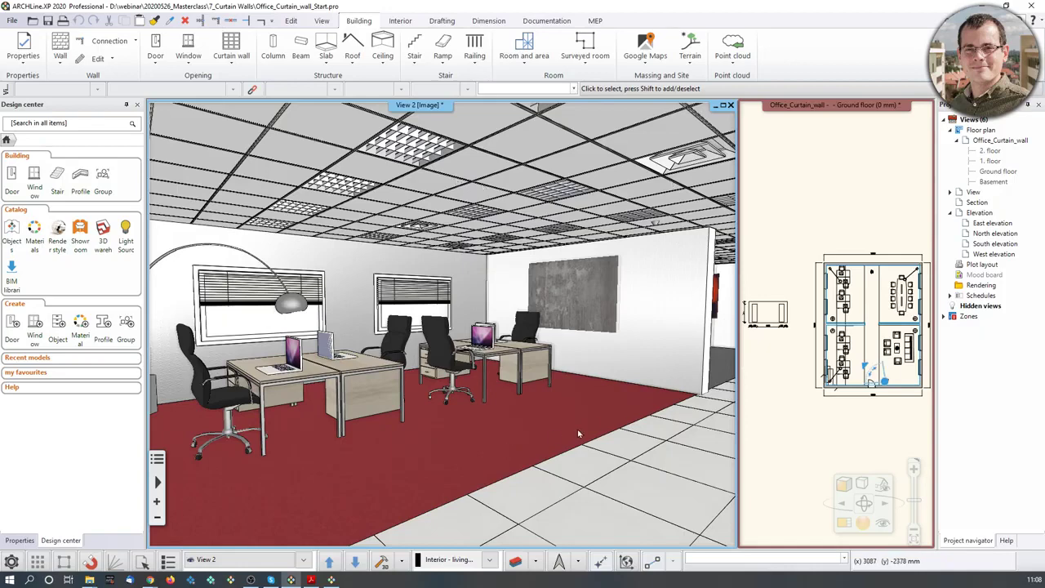
pyautogui.scroll(4, 857, 387)
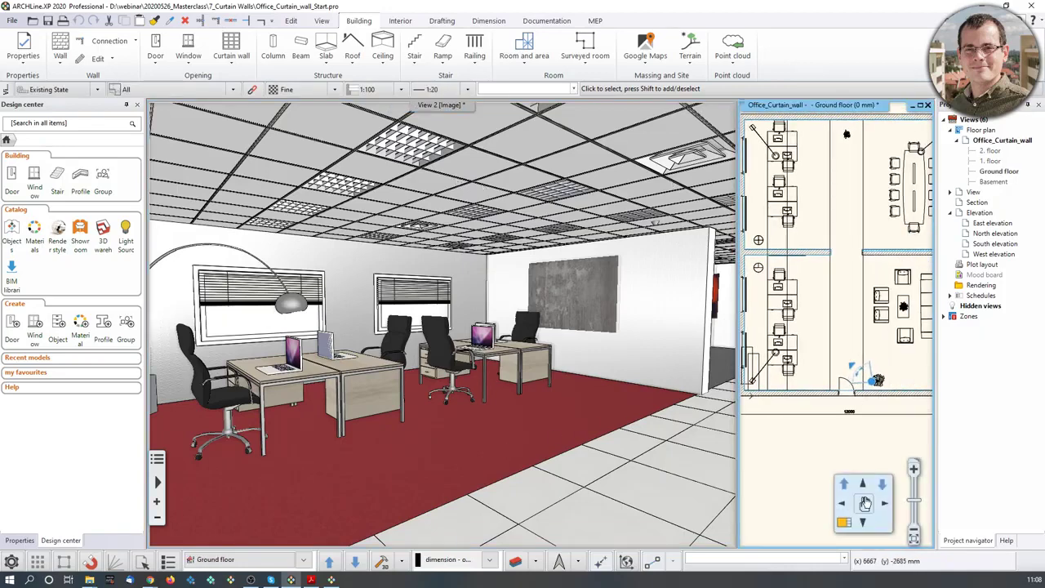
pyautogui.click(844, 520)
pyautogui.scroll(2, 522, 424)
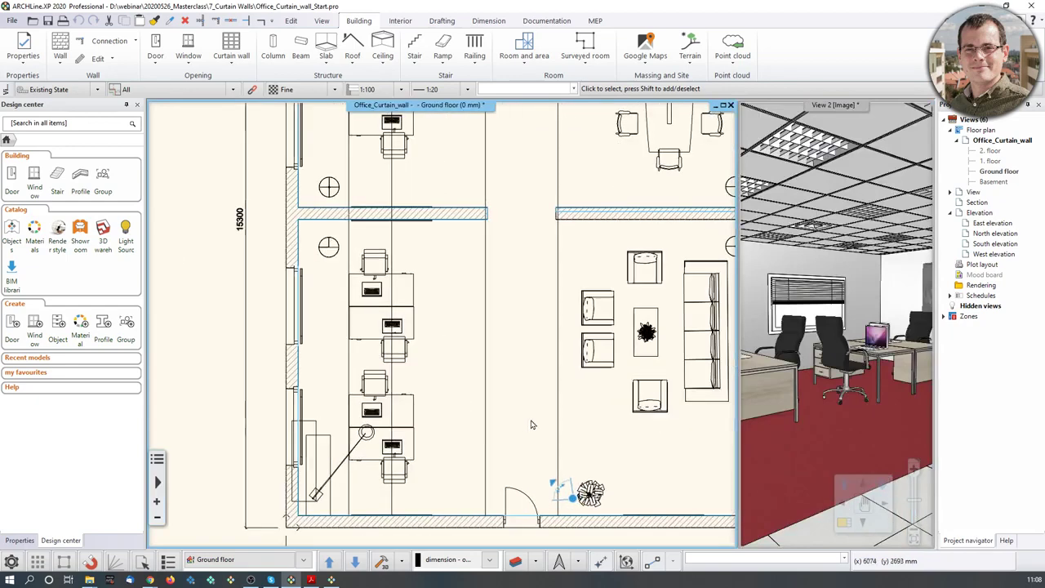
pyautogui.moveTo(581, 500); pyautogui.dragTo(648, 479)
pyautogui.moveTo(480, 343); pyautogui.dragTo(482, 336, button='middle')
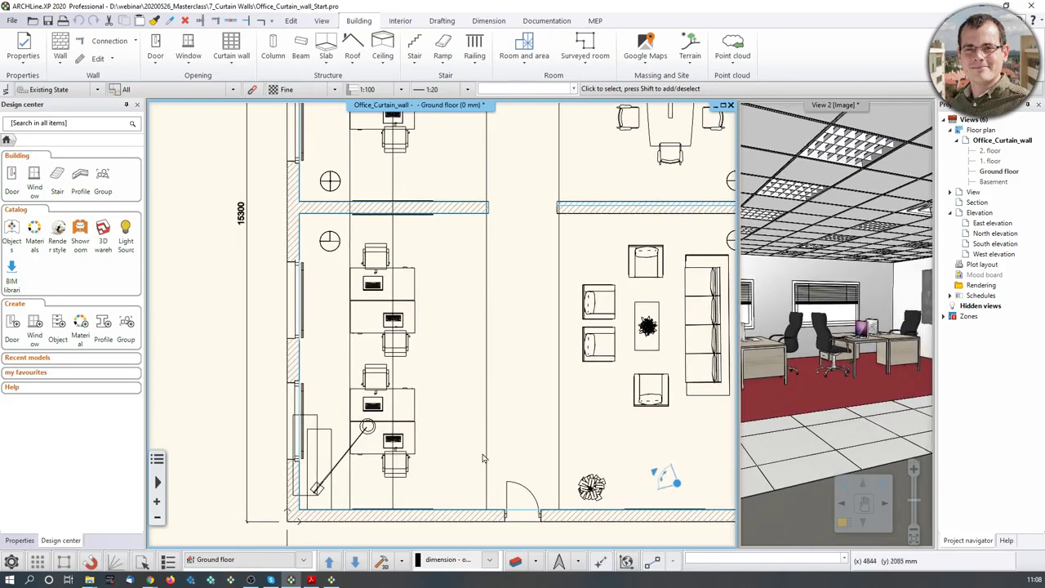
# Draw a centered Webinar_Curtain_Wall along the floor line beside the desks, from the entrance wall to the end of the partition wall
pyautogui.click(233, 62)
pyautogui.click(238, 82)
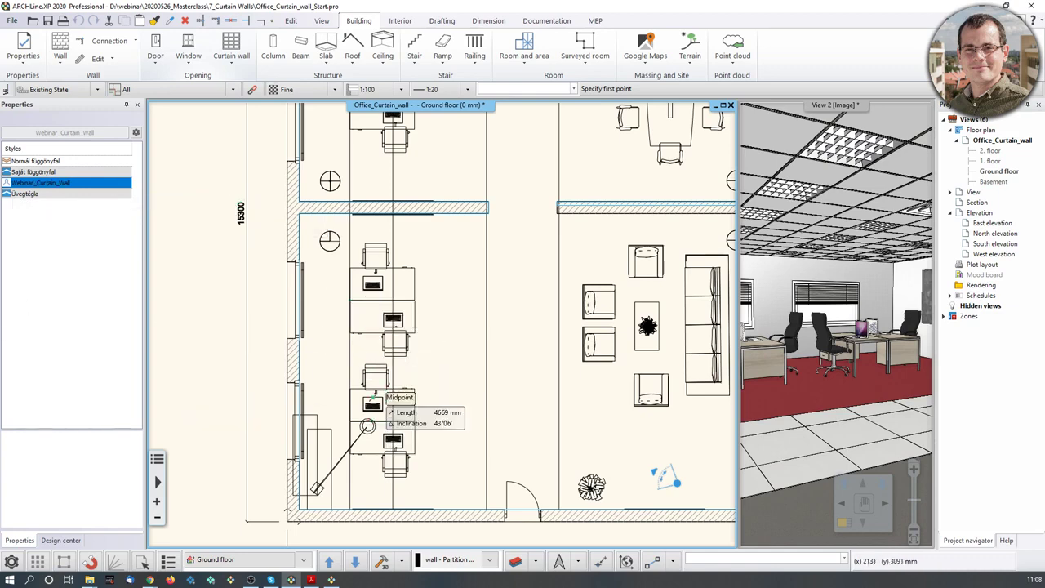
pyautogui.scroll(4, 490, 495)
pyautogui.click(467, 327)
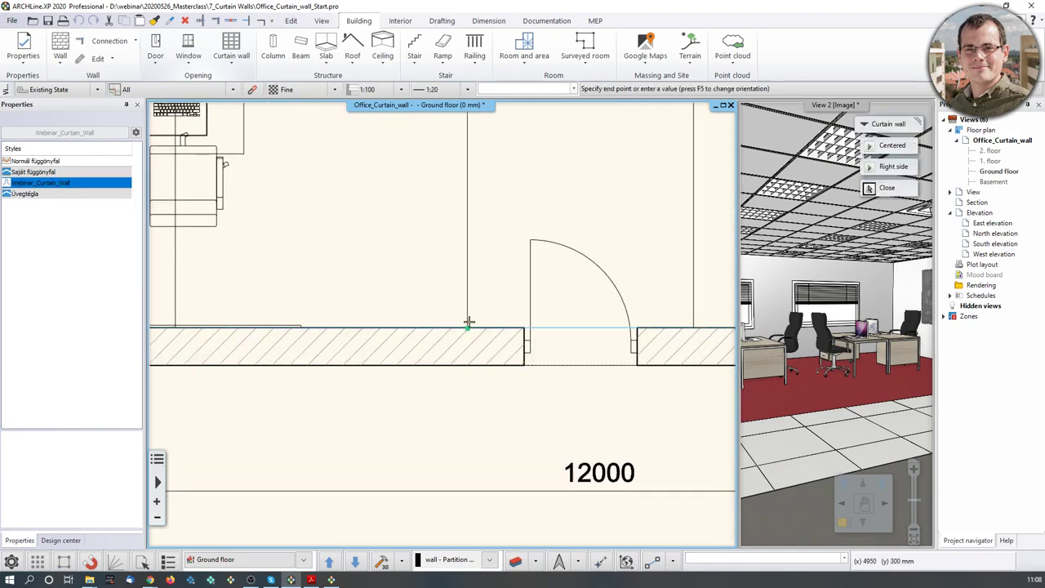
pyautogui.scroll(-2, 482, 213)
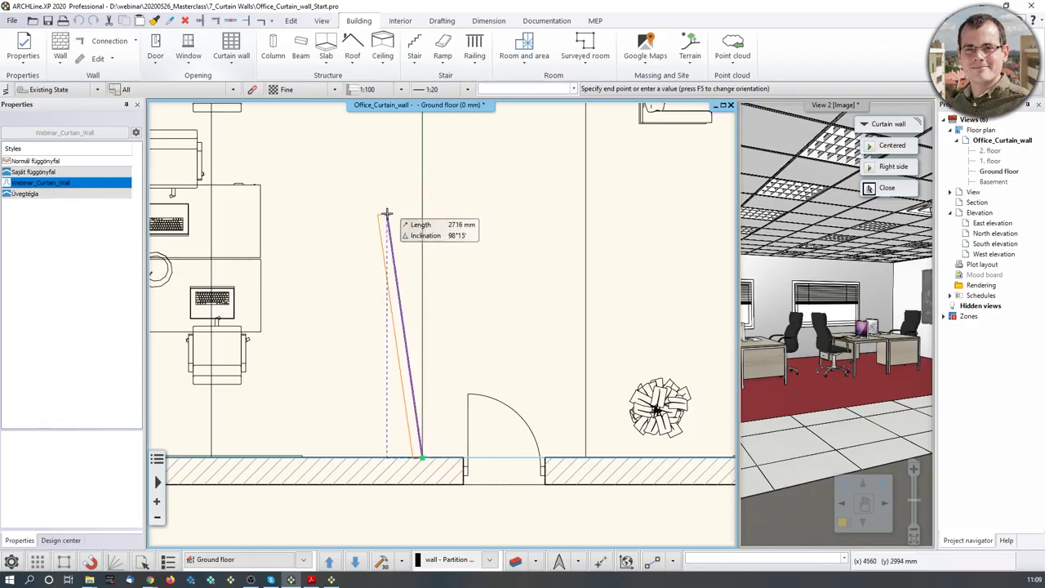
pyautogui.press('F5')
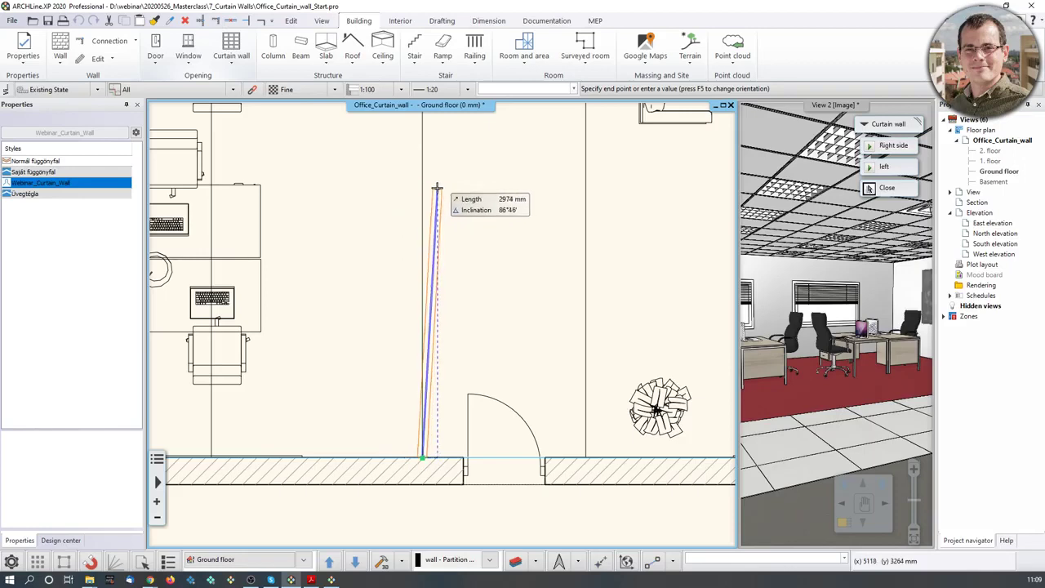
pyautogui.press('F5')
pyautogui.press('F5')
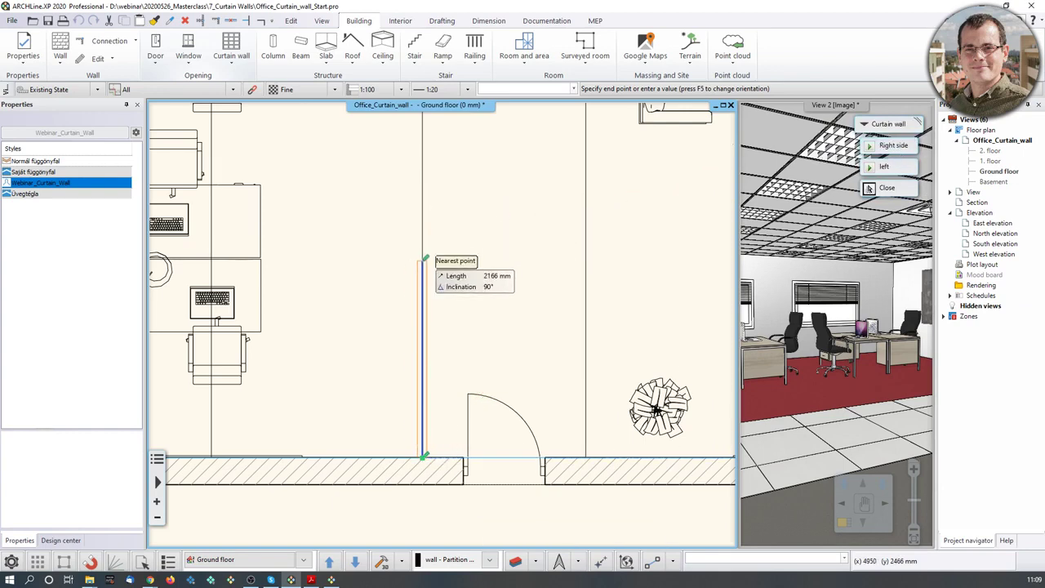
pyautogui.moveTo(425, 188); pyautogui.dragTo(408, 402, button='middle')
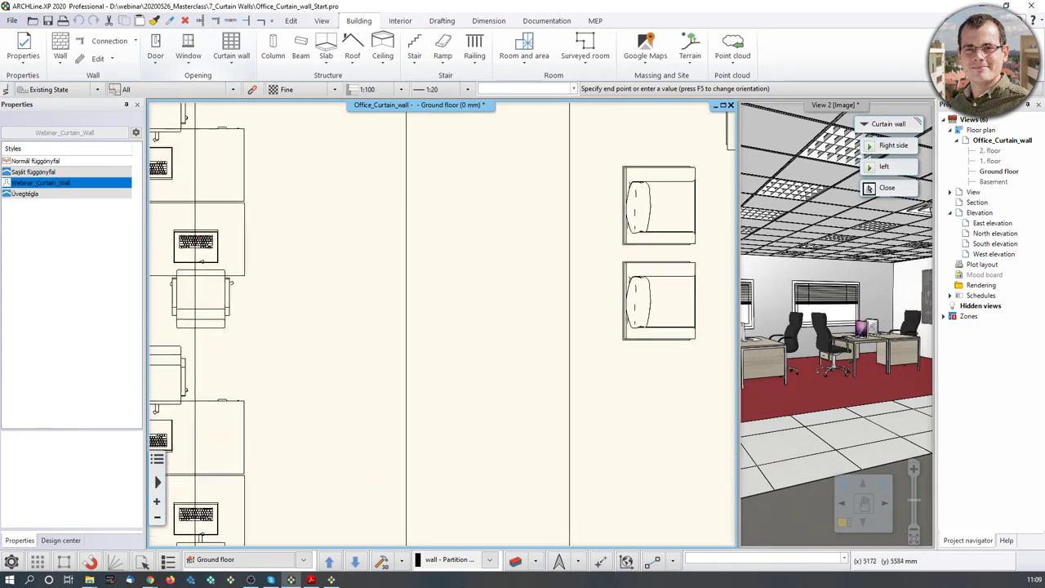
pyautogui.moveTo(408, 130); pyautogui.dragTo(370, 396, button='middle')
pyautogui.click(368, 269)
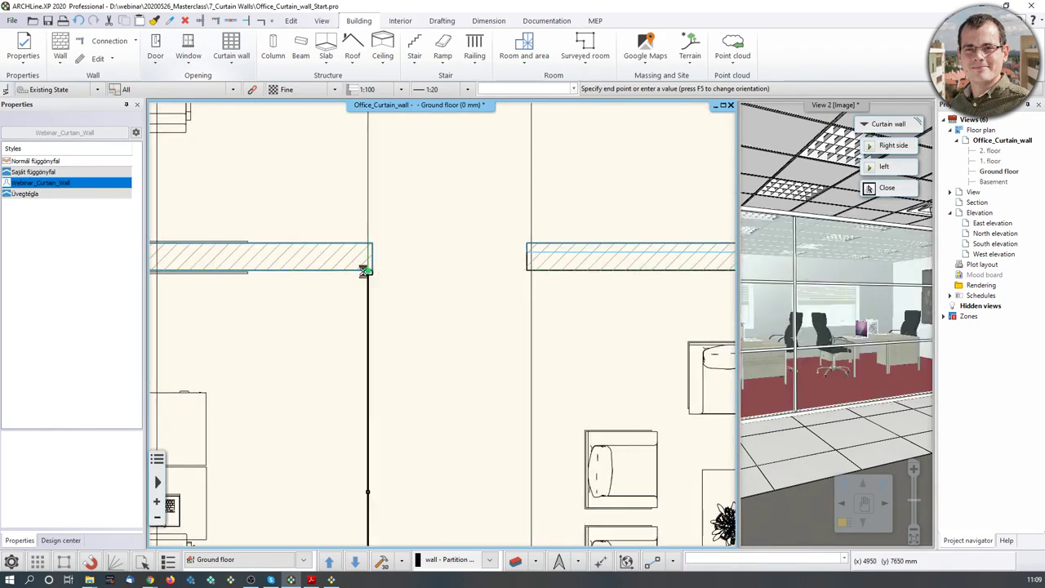
pyautogui.press('Escape')
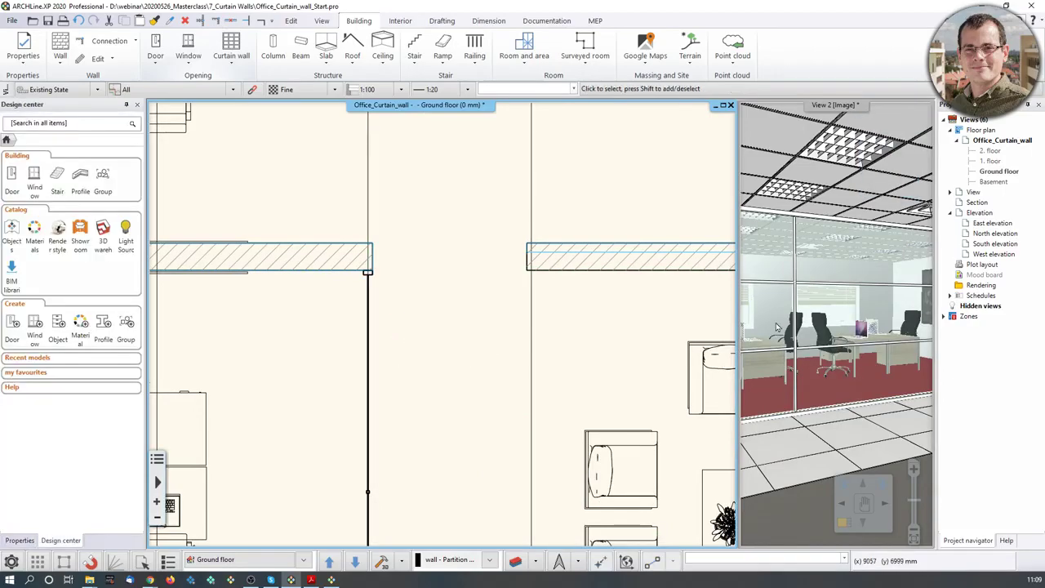
# Make View 2 the main view and examine the new curtain wall's frame, mullions and glass up close
pyautogui.click(788, 322)
pyautogui.click(847, 528)
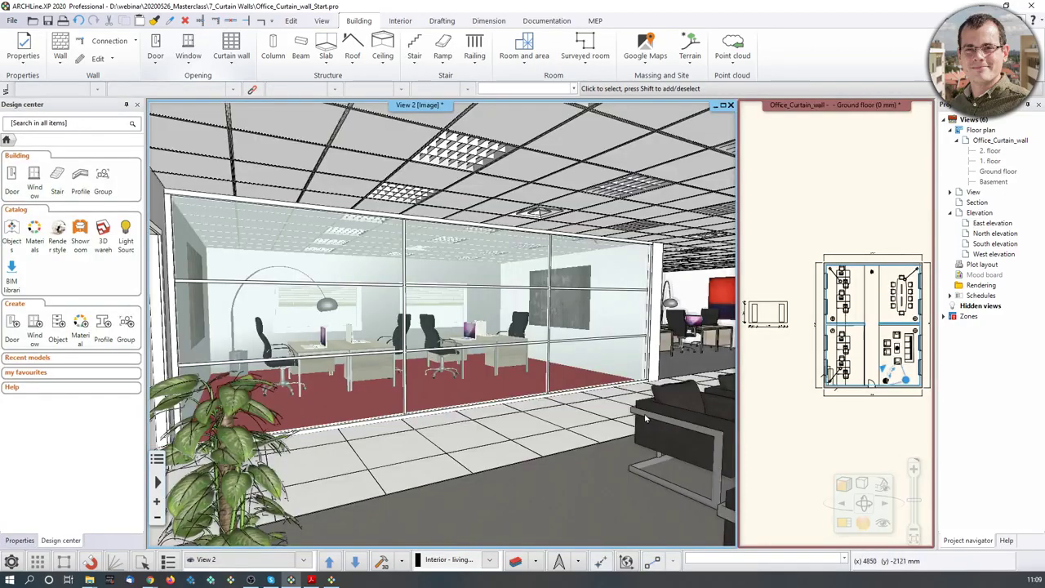
pyautogui.scroll(5, 586, 376)
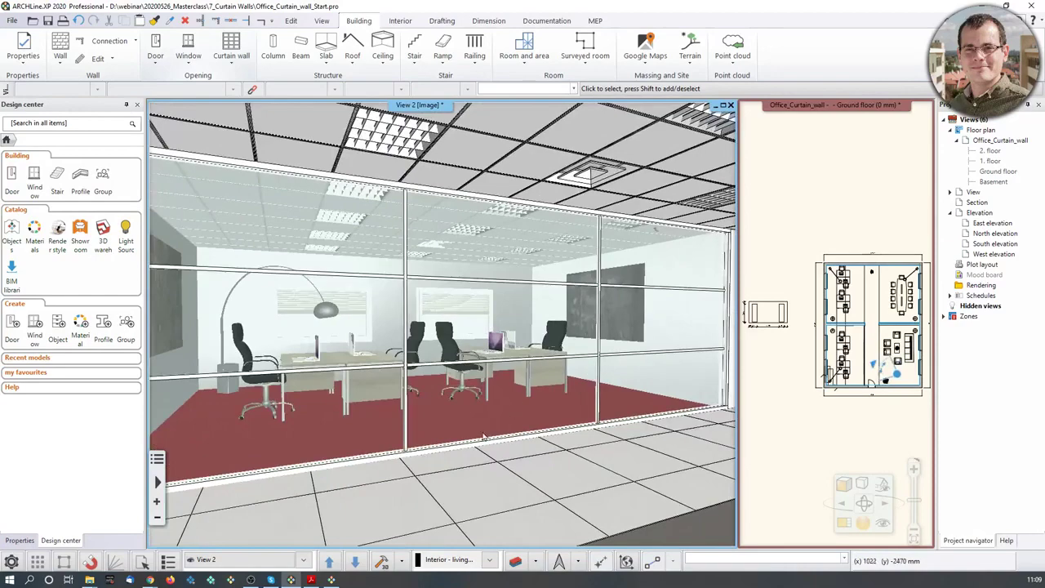
pyautogui.scroll(5, 508, 416)
pyautogui.scroll(5, 508, 416)
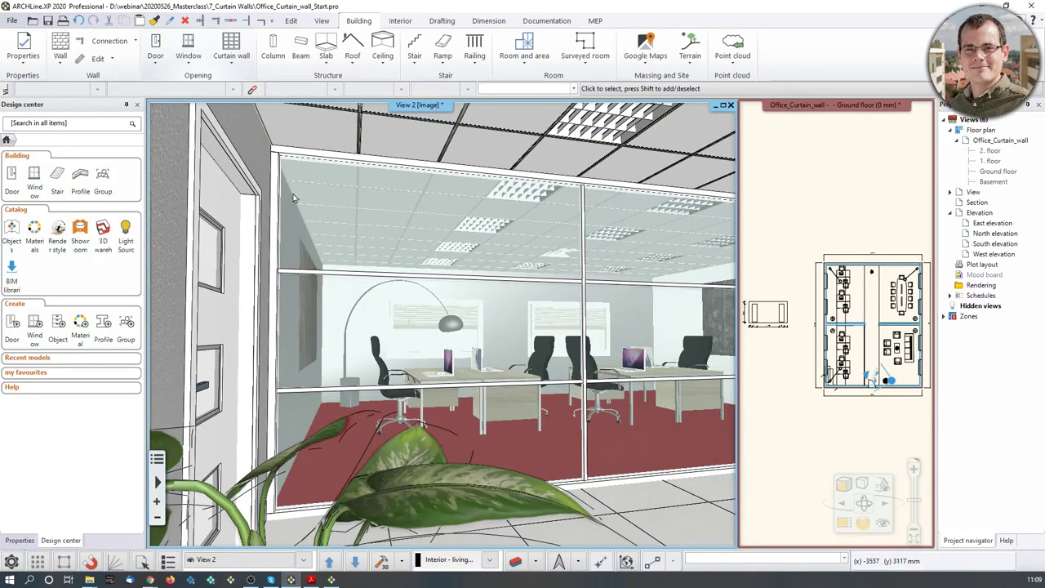
pyautogui.scroll(3, 418, 211)
pyautogui.scroll(5, 811, 316)
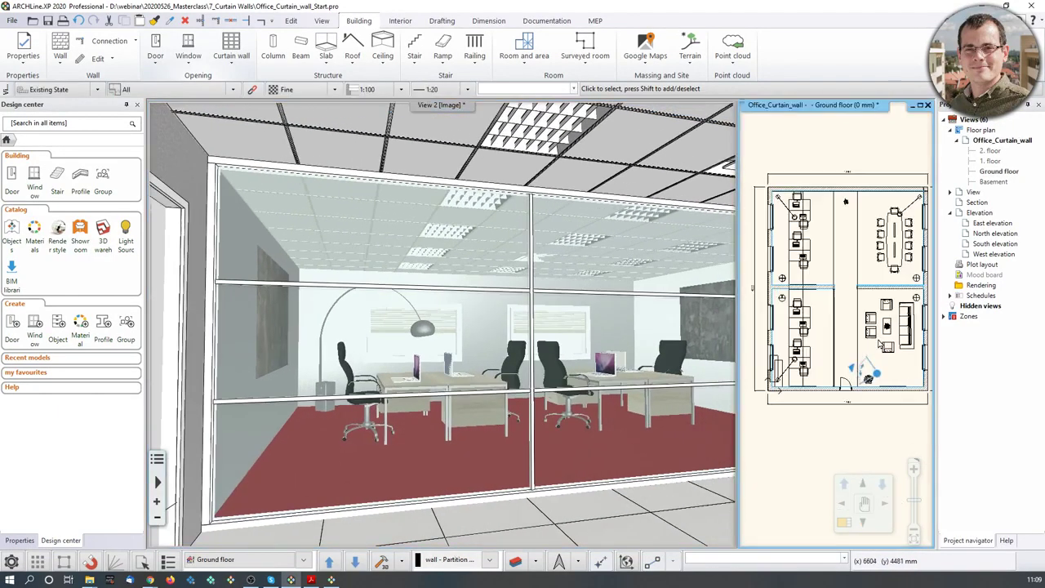
# Select the curtain wall on the floor plan to check its internal and external sides, deselect it and look at it again in 3D
pyautogui.click(792, 314)
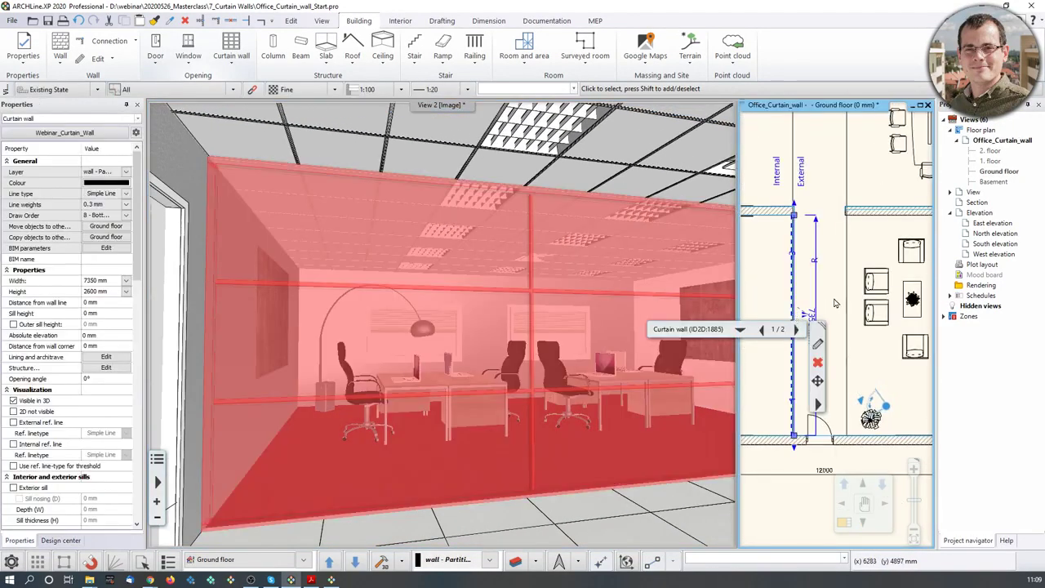
pyautogui.scroll(2, 826, 300)
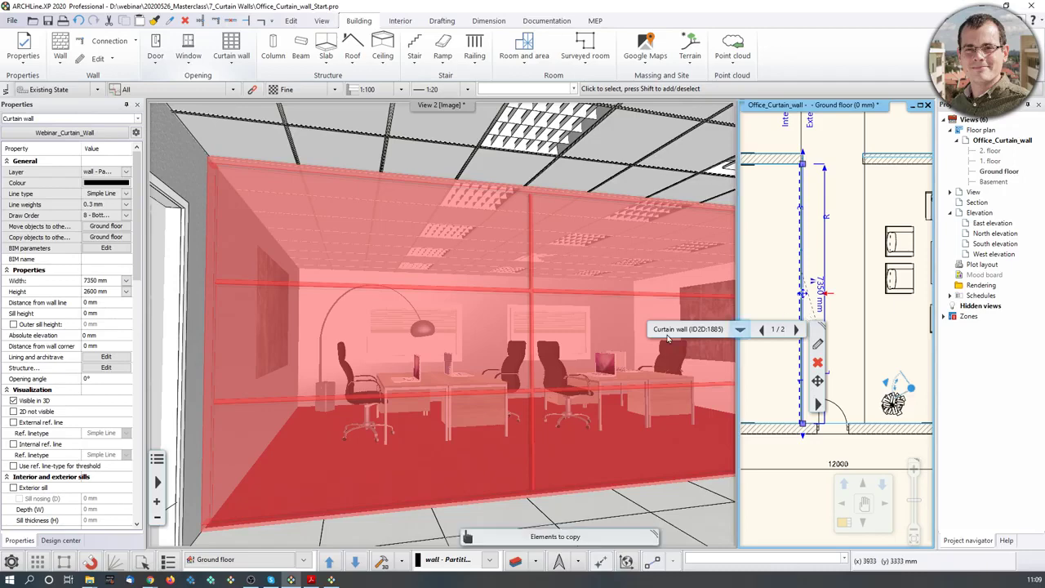
pyautogui.scroll(-3, 622, 321)
pyautogui.press('Escape')
pyautogui.moveTo(622, 321); pyautogui.dragTo(579, 332, button='middle')
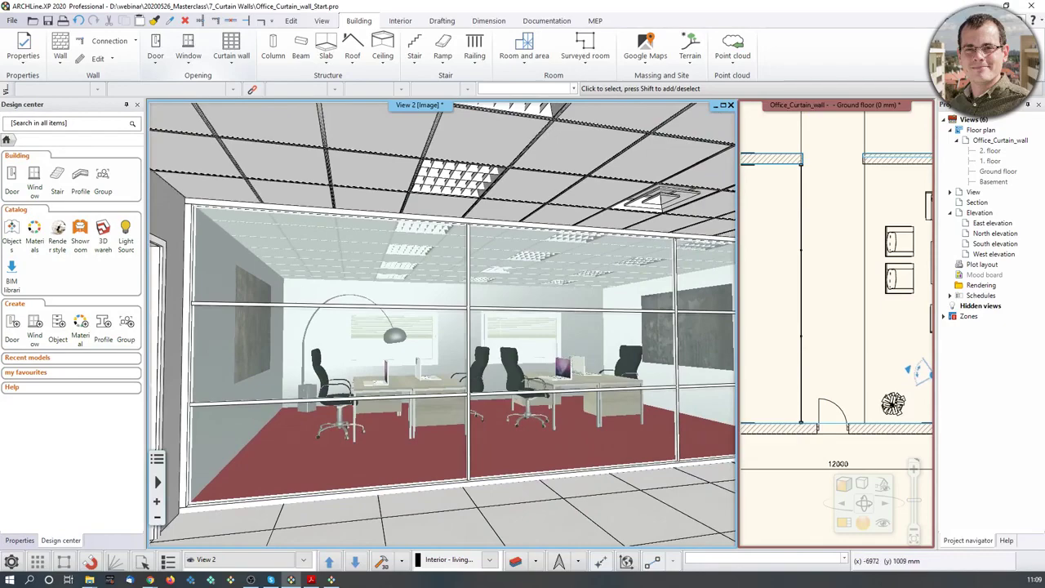
pyautogui.moveTo(357, 394)
pyautogui.mouseDown(button='middle')
pyautogui.moveTo(399, 429)
pyautogui.moveTo(457, 424)
pyautogui.moveTo(469, 404)
pyautogui.mouseUp(button='middle')
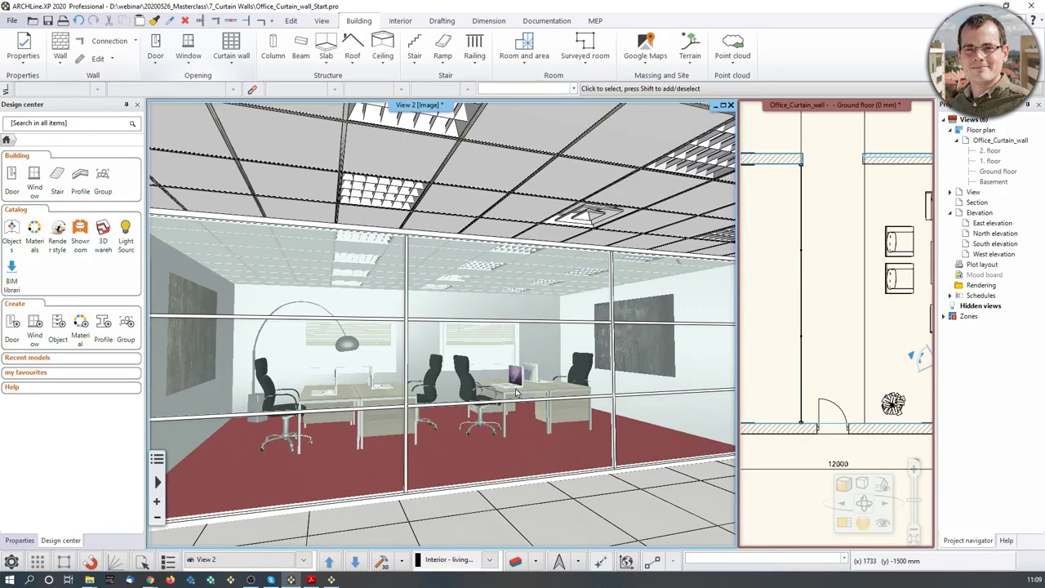
# Make the ground floor plan the main view again and search all Design center items for "single leaf glass"
pyautogui.click(841, 531)
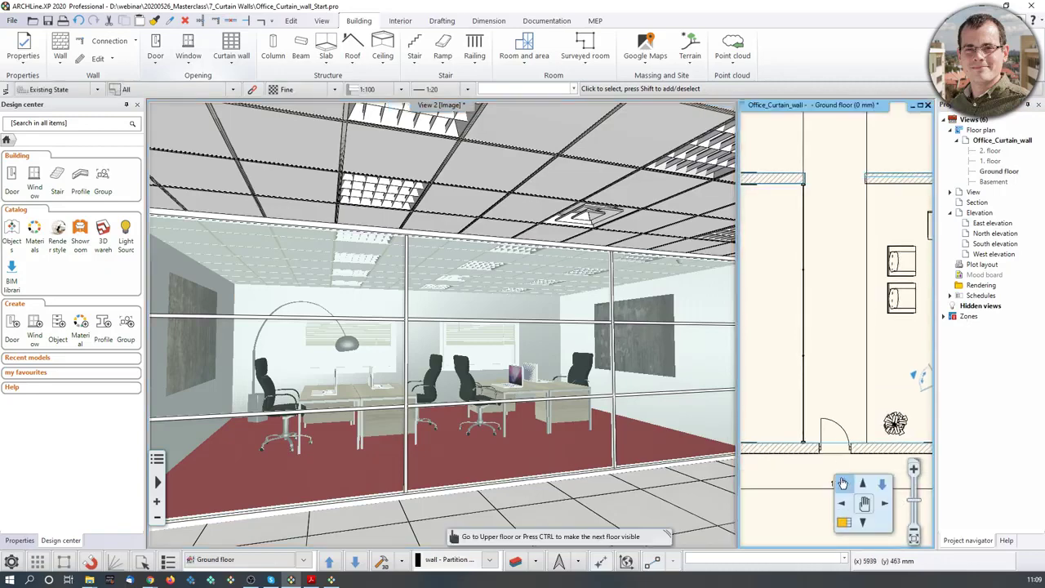
pyautogui.click(843, 522)
pyautogui.scroll(6, 479, 336)
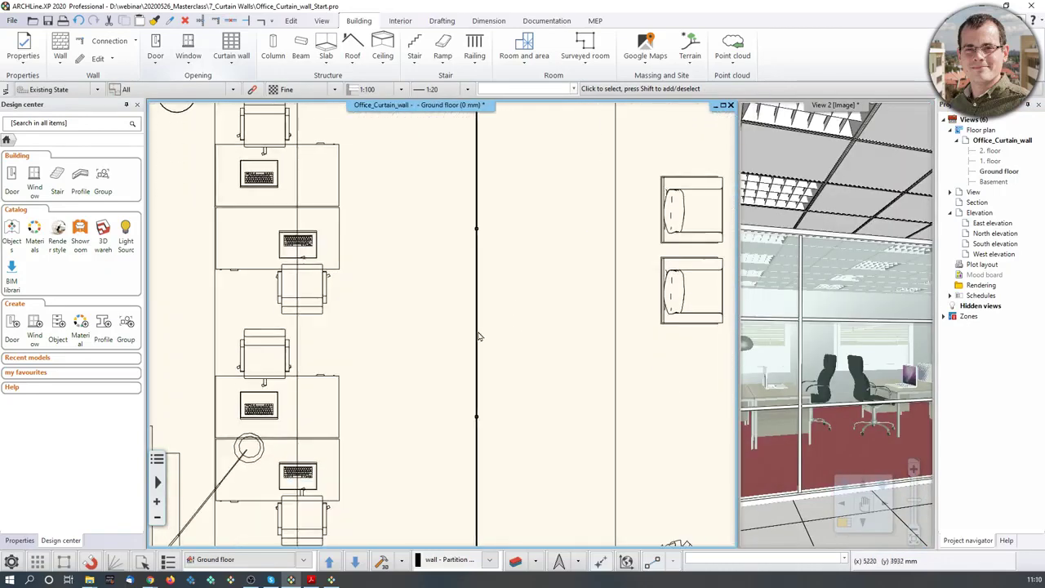
pyautogui.click(75, 127)
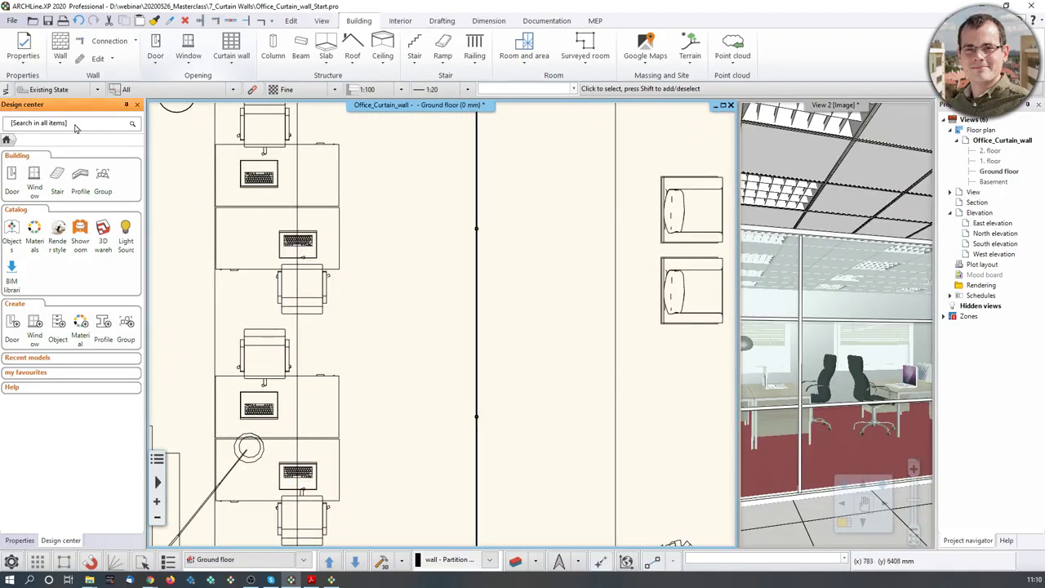
pyautogui.click(72, 127)
pyautogui.write('single leaf glass')
pyautogui.press('Return')
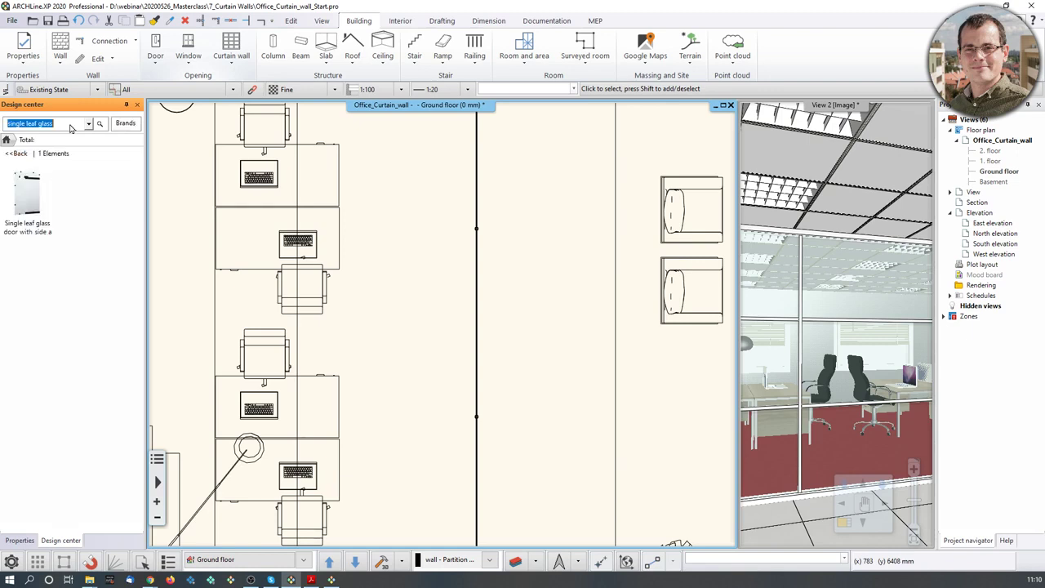
# Place the 1500 × 2400 mm single leaf glass door near the middle of the curtain wall, swinging into the corridor
pyautogui.moveTo(29, 208); pyautogui.dragTo(480, 332)
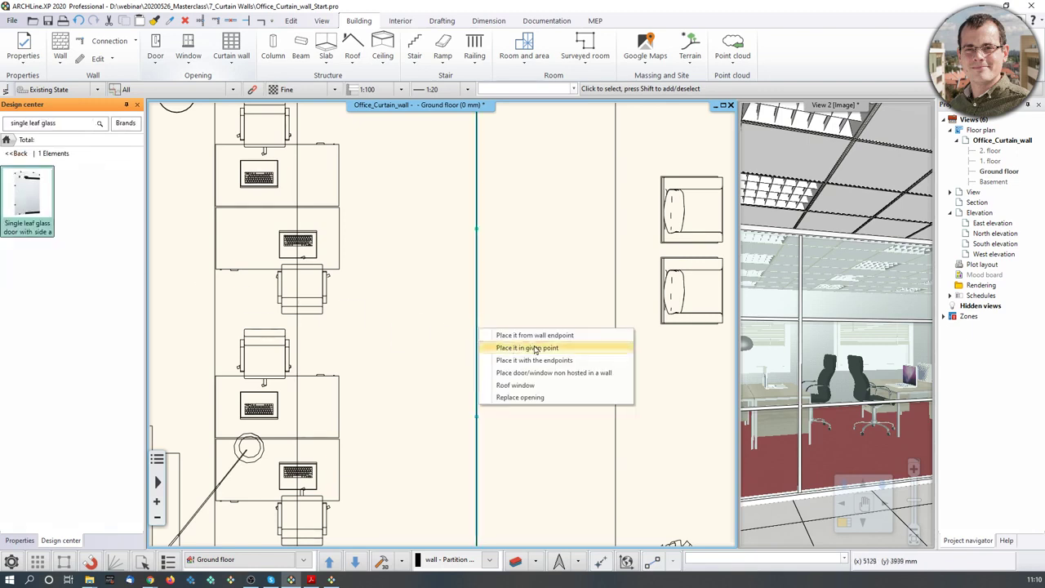
pyautogui.click(566, 340)
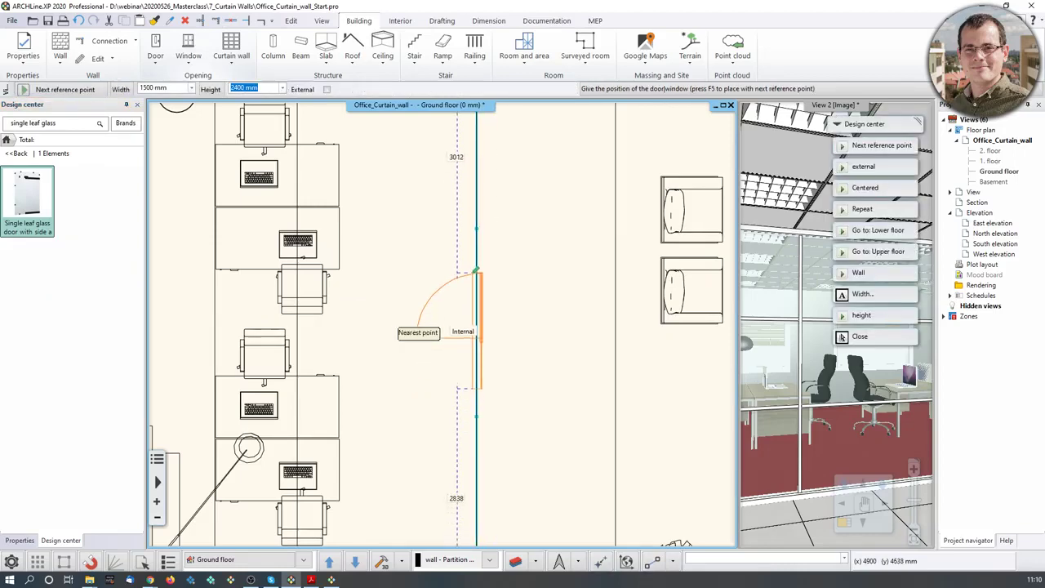
pyautogui.scroll(-2, 418, 326)
pyautogui.scroll(-1, 448, 261)
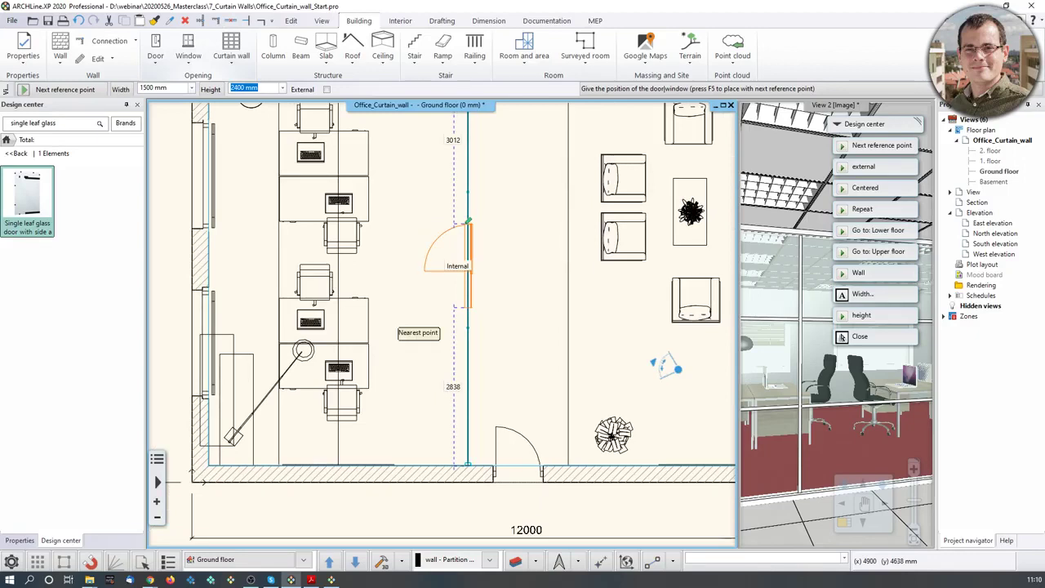
pyautogui.click(469, 217)
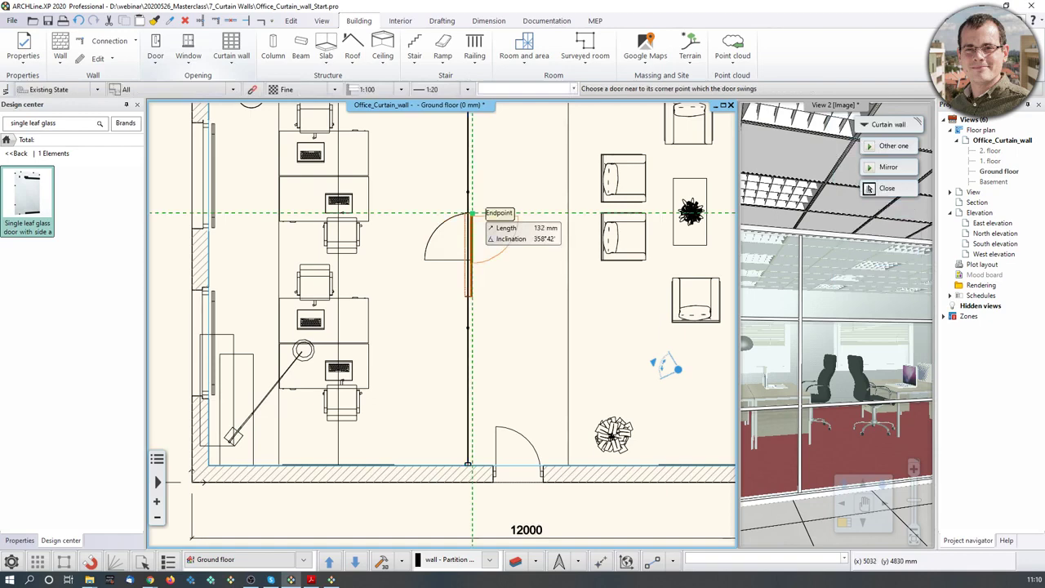
pyautogui.click(481, 214)
# Set the glass door's distance from the wall line to 5 mm and deselect the door
pyautogui.click(887, 327)
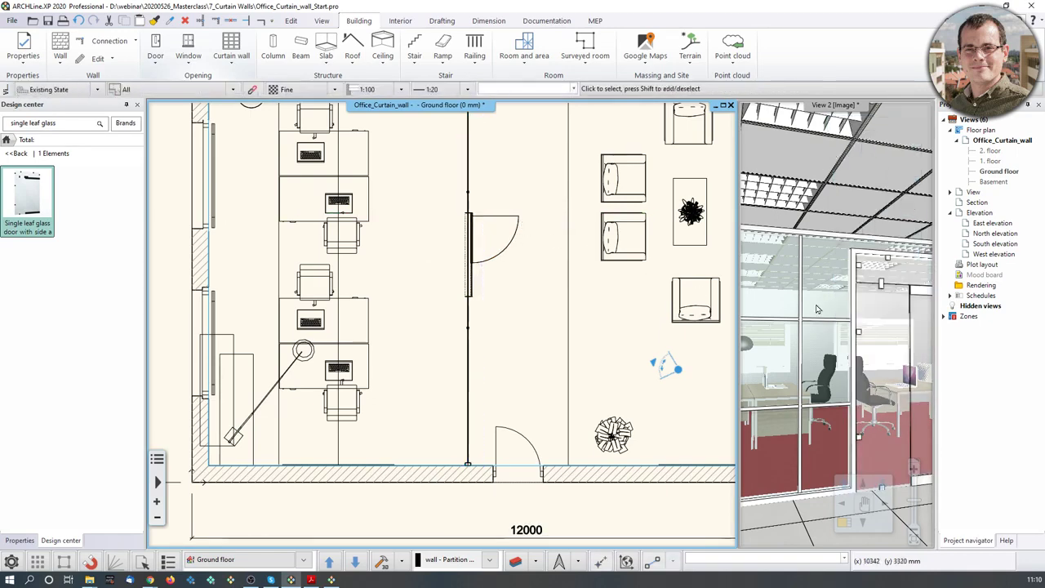
pyautogui.moveTo(887, 326); pyautogui.dragTo(769, 314, button='middle')
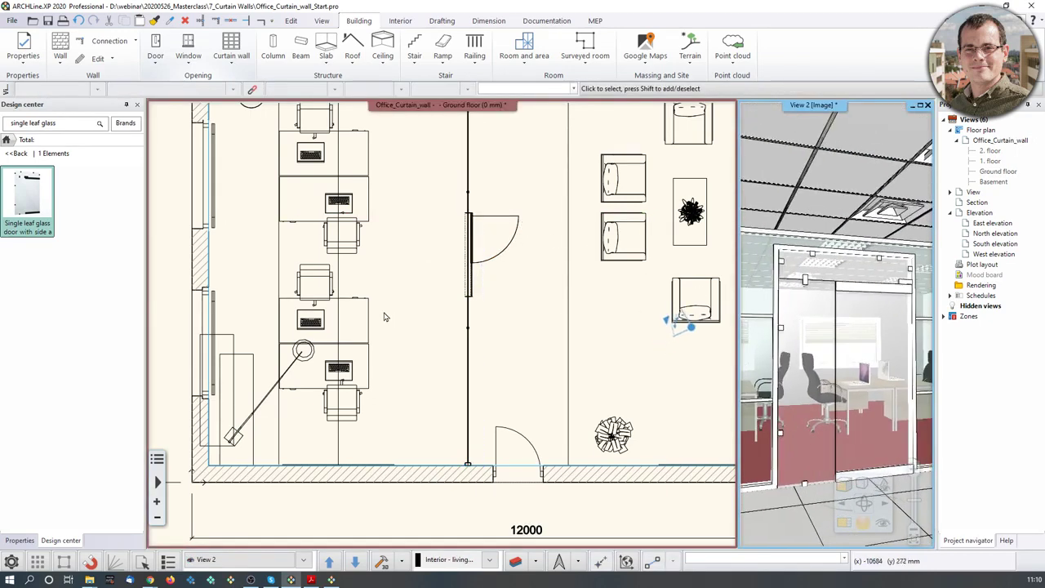
pyautogui.click(482, 233)
pyautogui.click(496, 220)
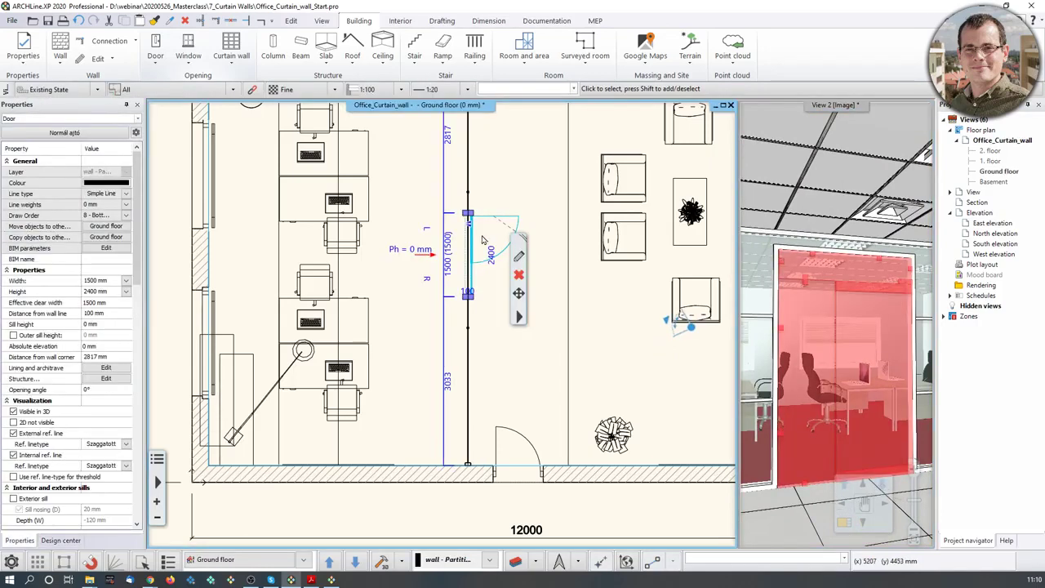
pyautogui.scroll(3, 467, 296)
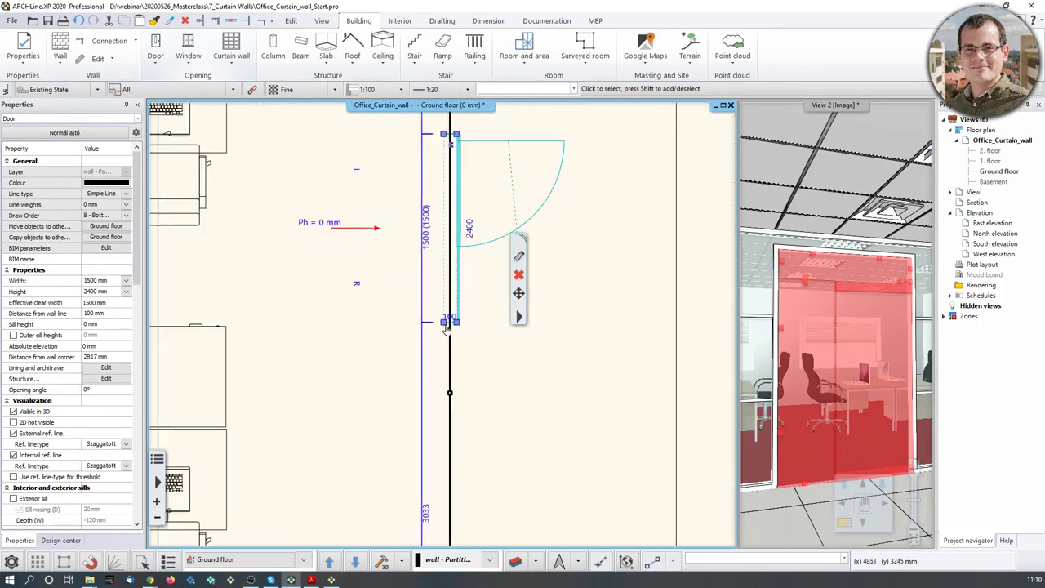
pyautogui.click(828, 397)
pyautogui.scroll(3, 791, 348)
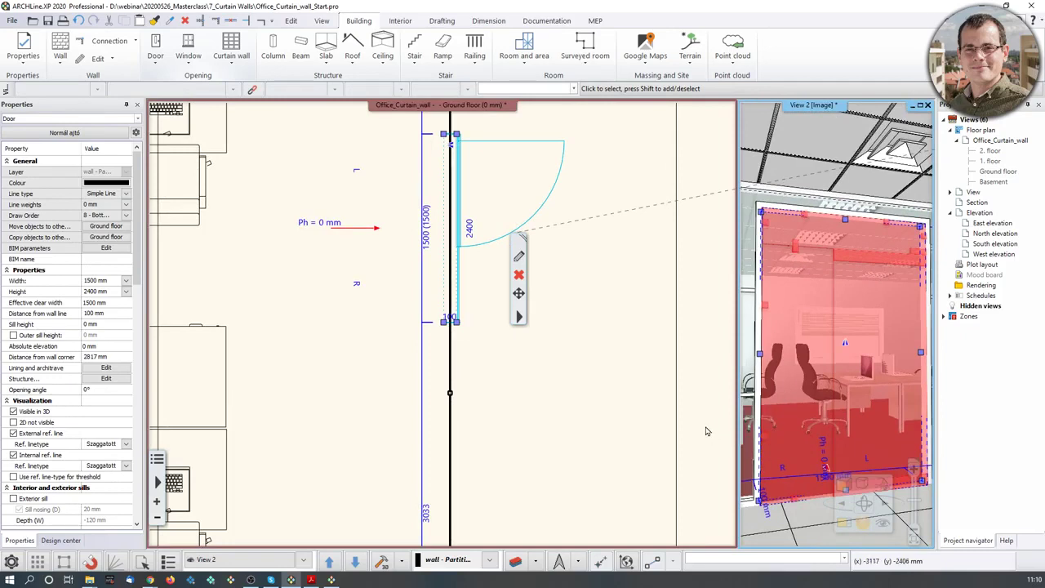
pyautogui.click(449, 320)
pyautogui.click(449, 318)
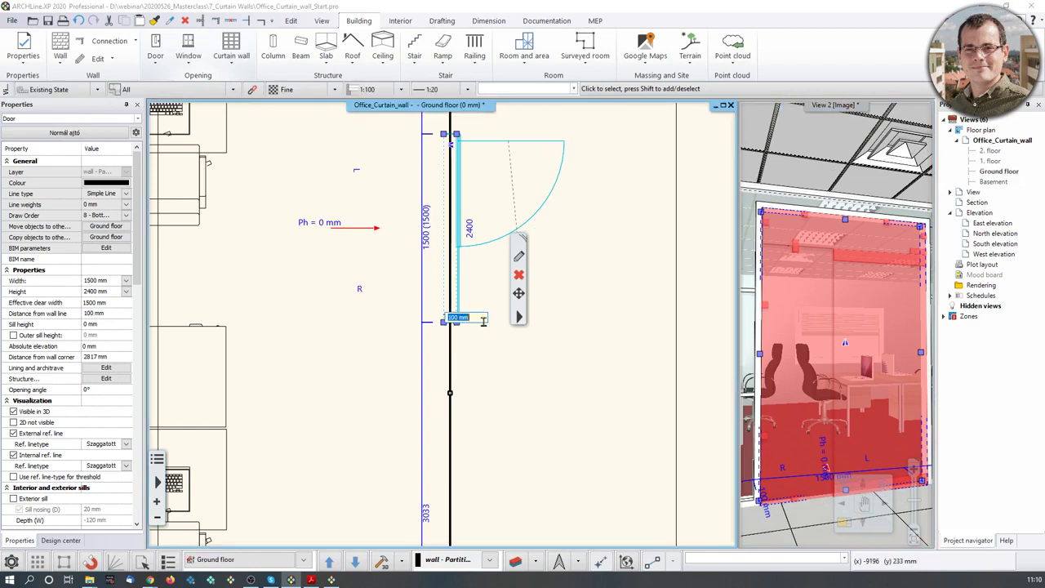
pyautogui.write('5')
pyautogui.press('Return')
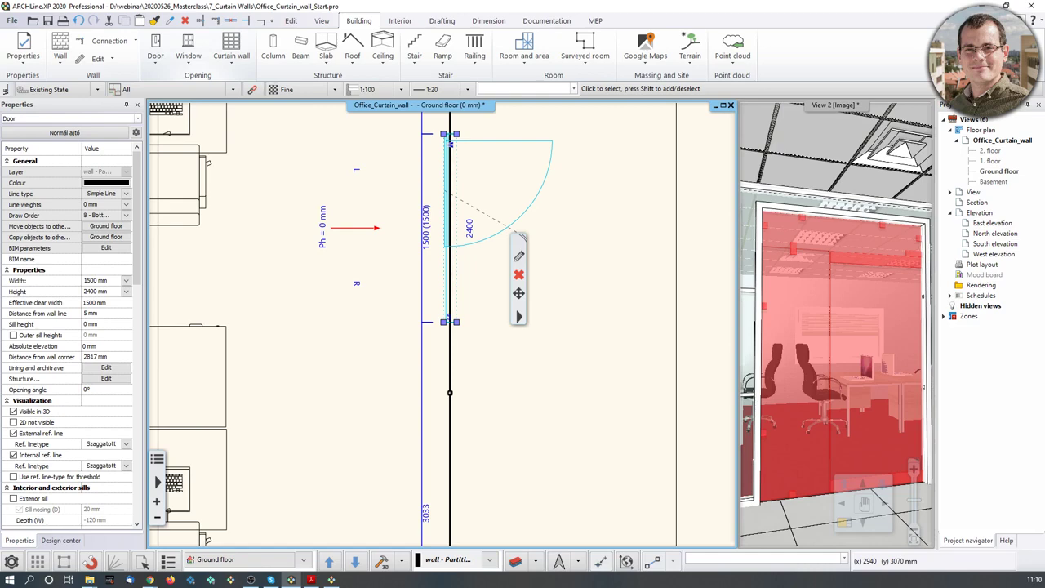
pyautogui.scroll(-3, 441, 334)
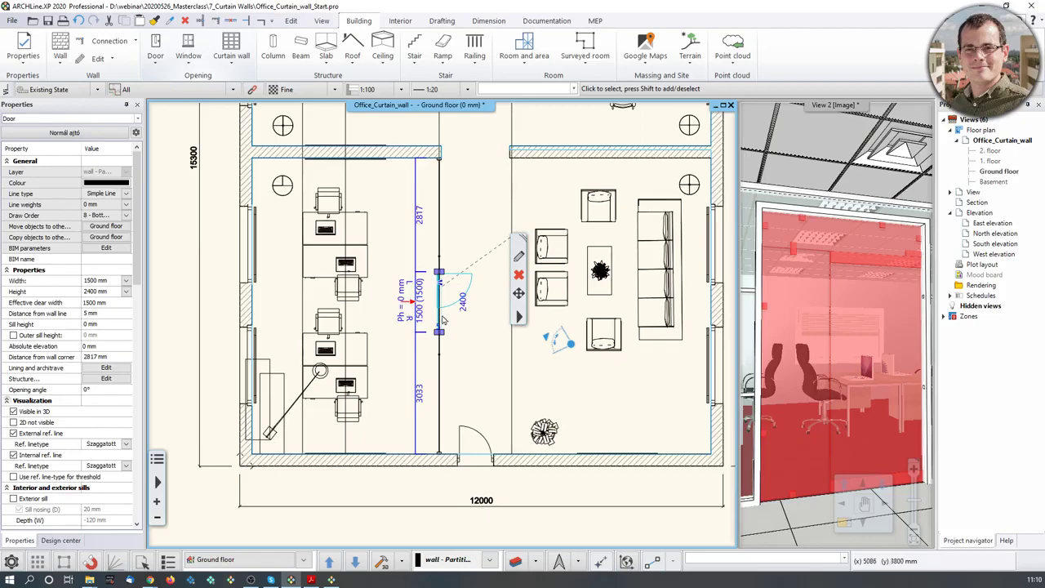
pyautogui.press('Escape')
# Set the glass door's height to 2490 mm, check how it fits the frame in 3D and deselect it
pyautogui.scroll(3, 457, 307)
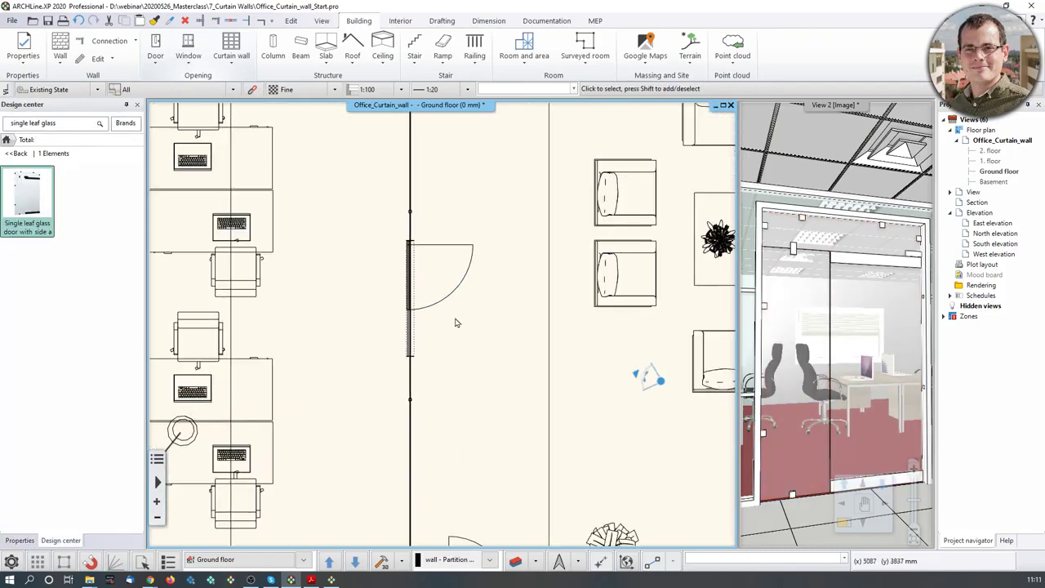
pyautogui.click(793, 266)
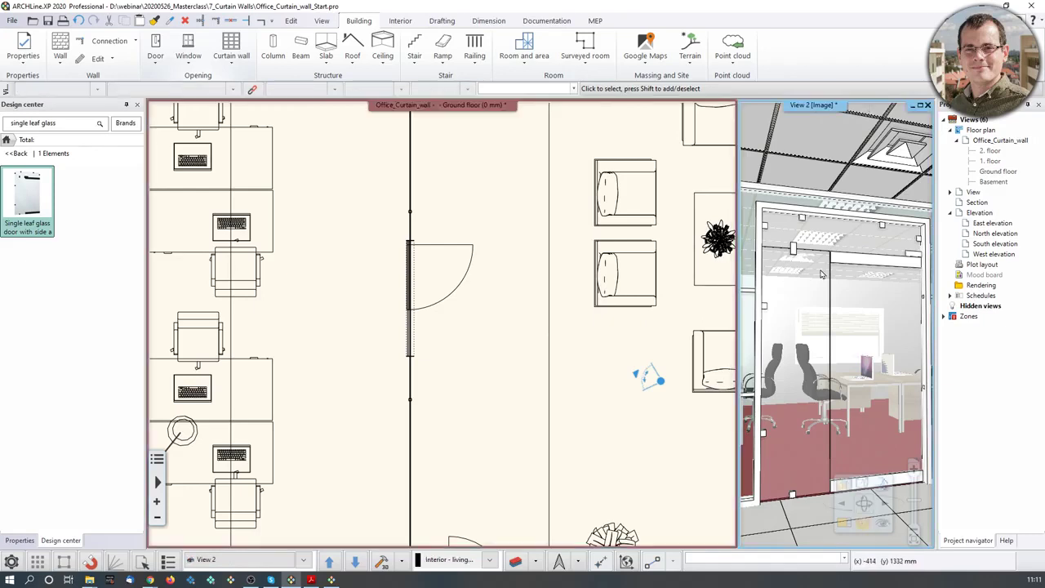
pyautogui.click(796, 282)
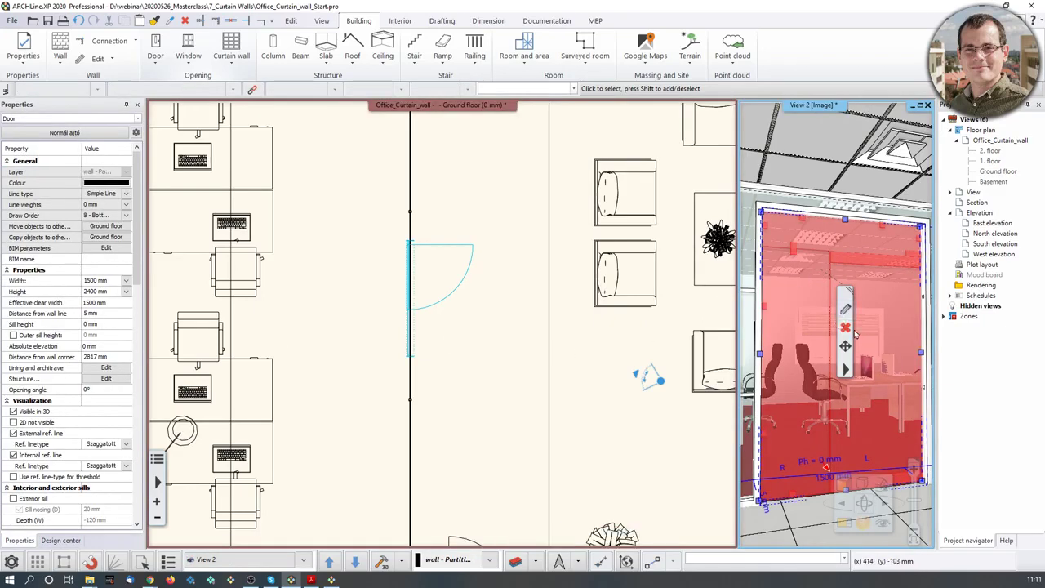
pyautogui.click(467, 289)
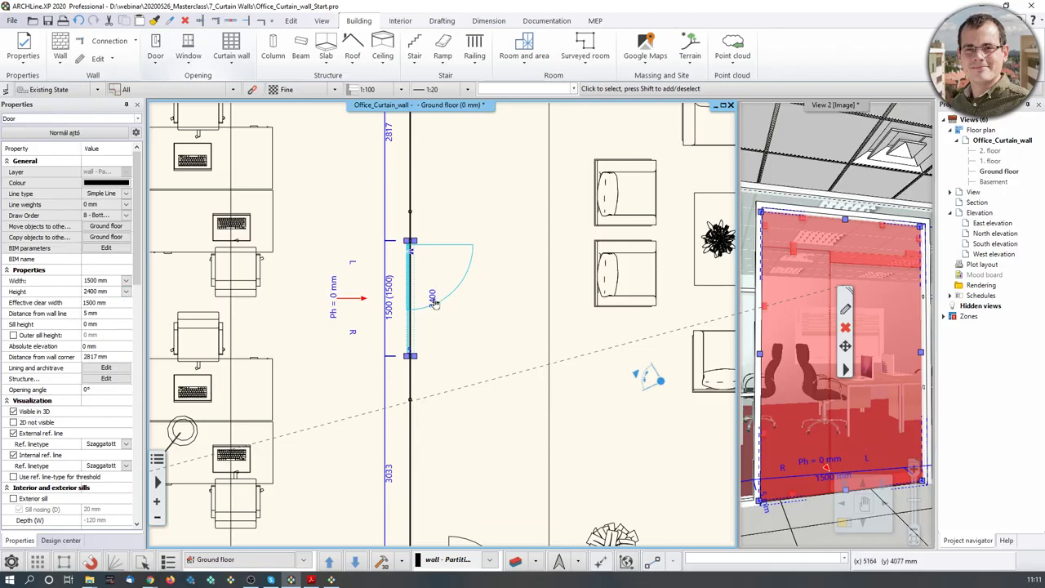
pyautogui.click(432, 297)
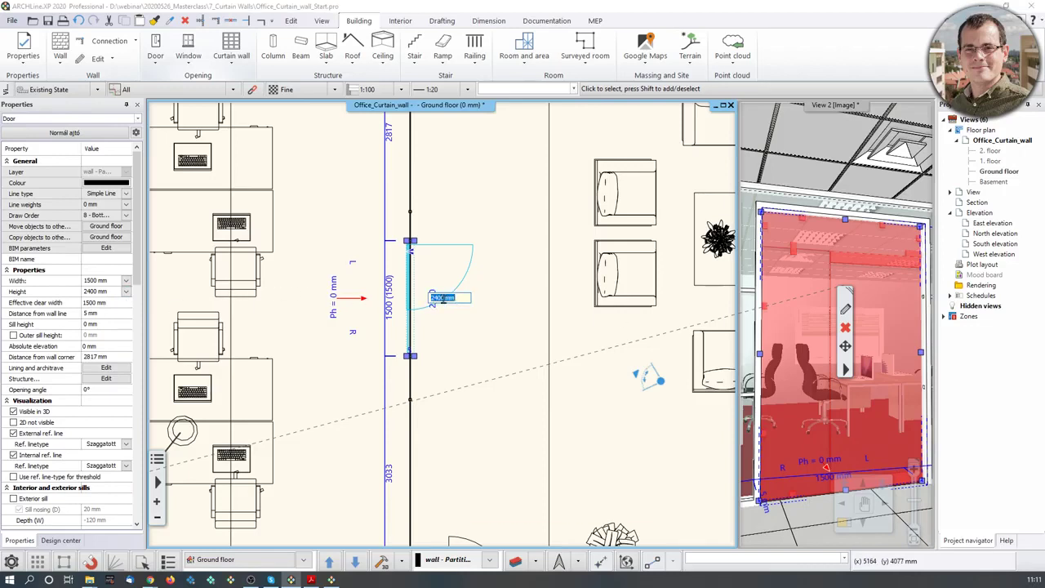
pyautogui.press('BackSpace')
pyautogui.press('Return')
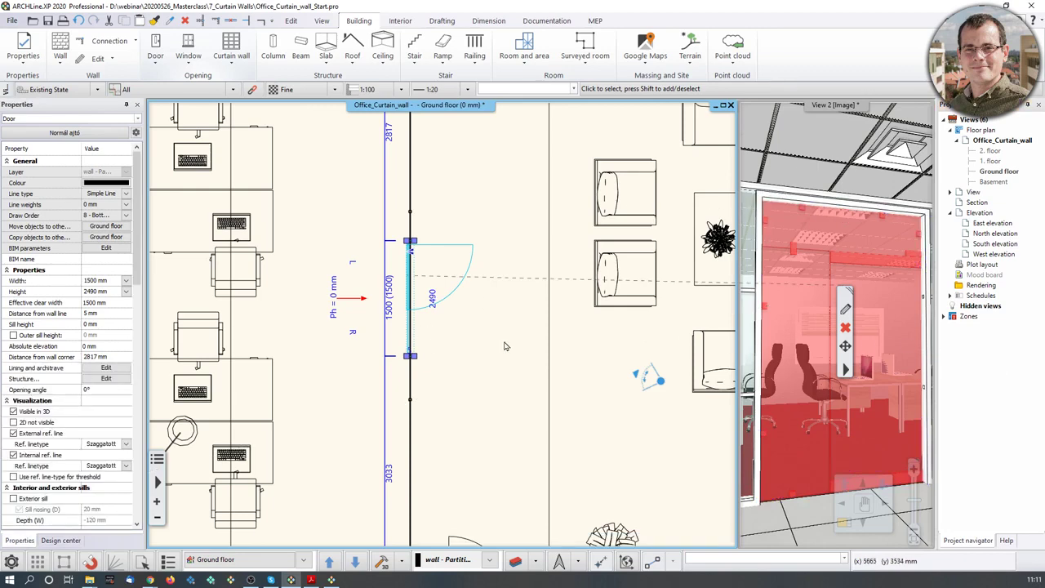
pyautogui.moveTo(869, 329); pyautogui.dragTo(766, 259)
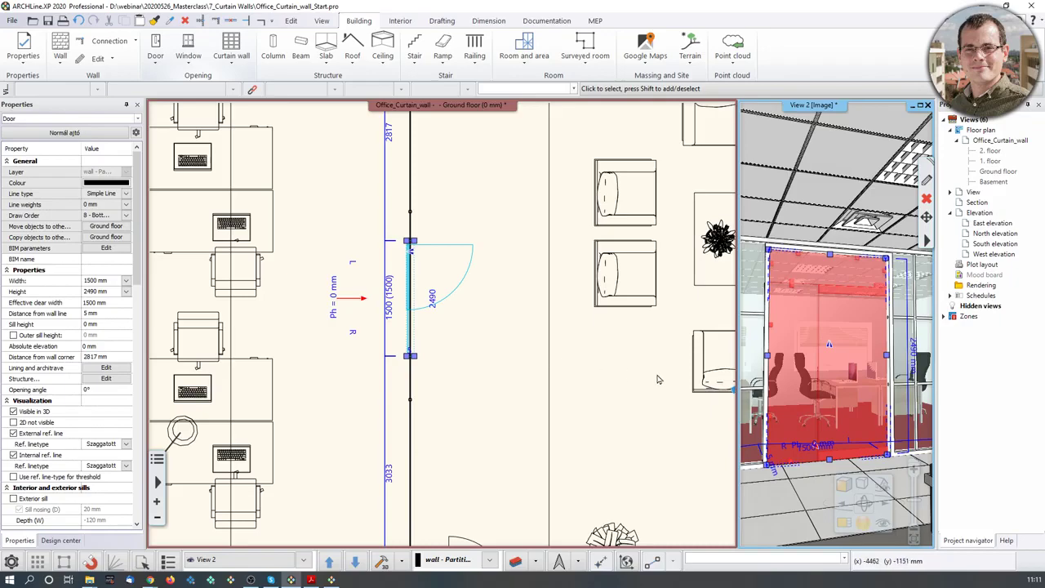
pyautogui.press('Escape')
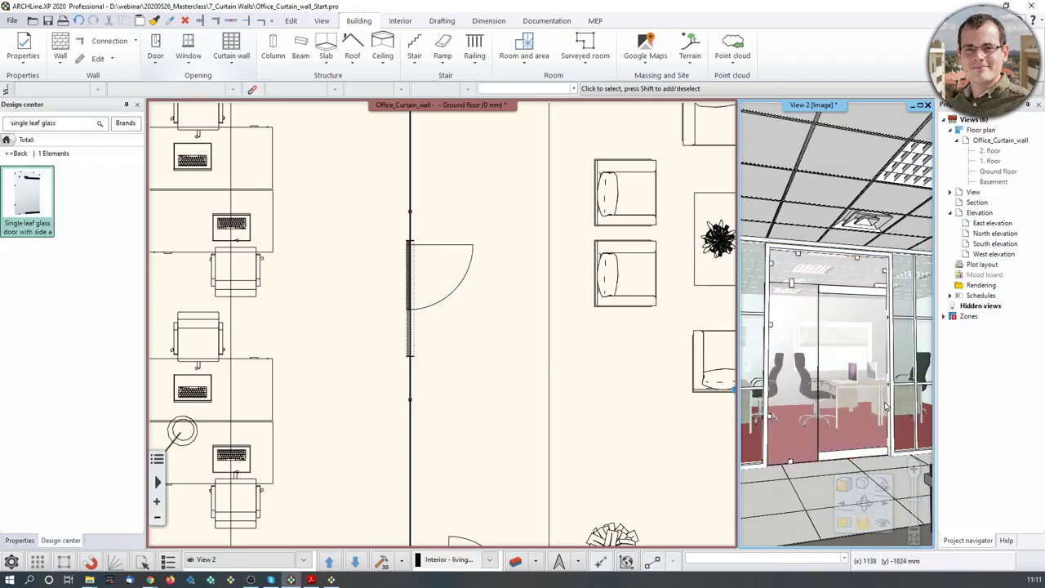
# Make View 2 the main view and find the material of the curtain wall's glass panels
pyautogui.click(856, 524)
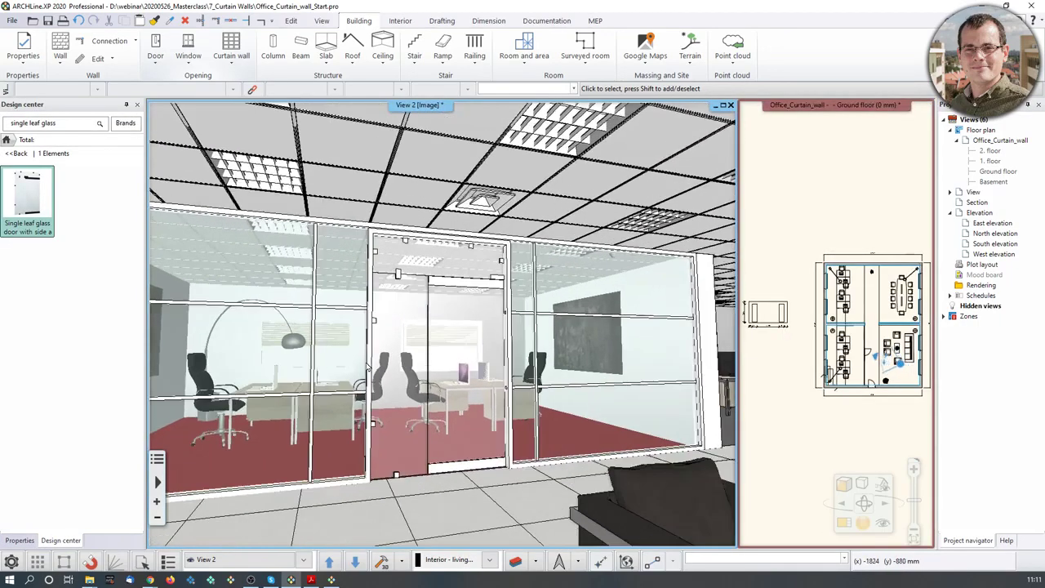
pyautogui.scroll(2, 369, 368)
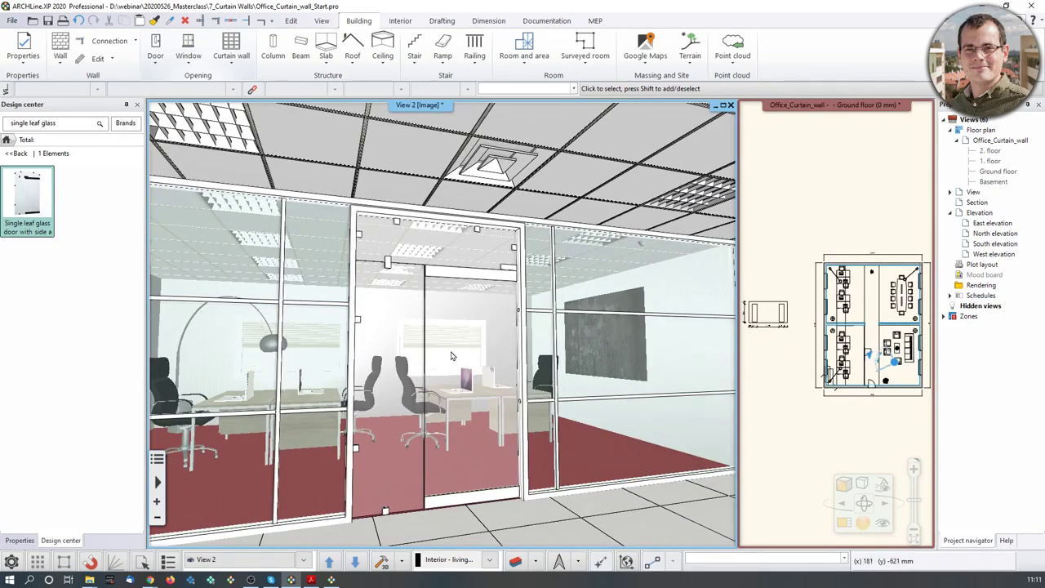
pyautogui.rightClick(213, 358)
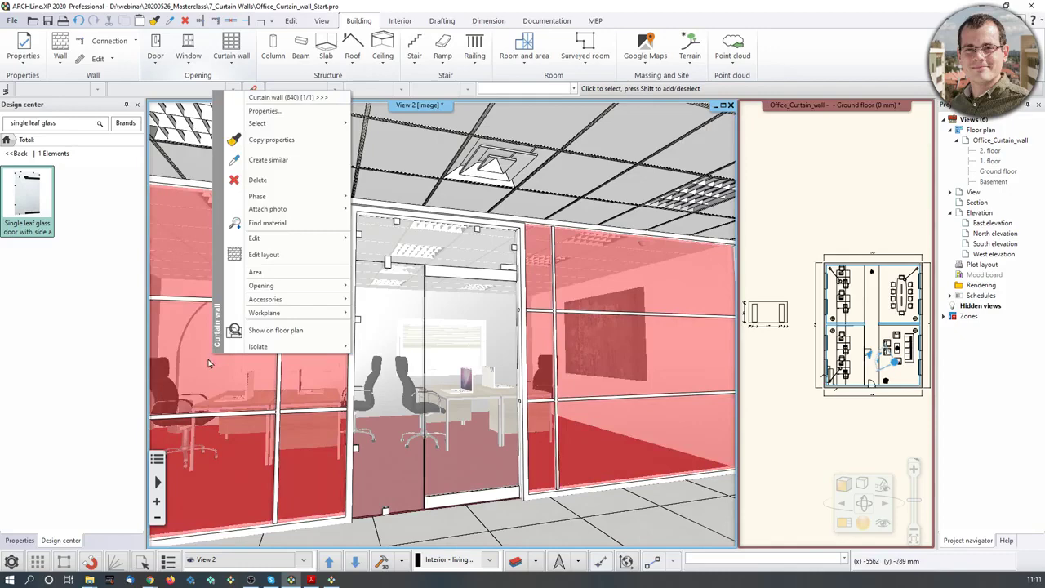
pyautogui.click(280, 222)
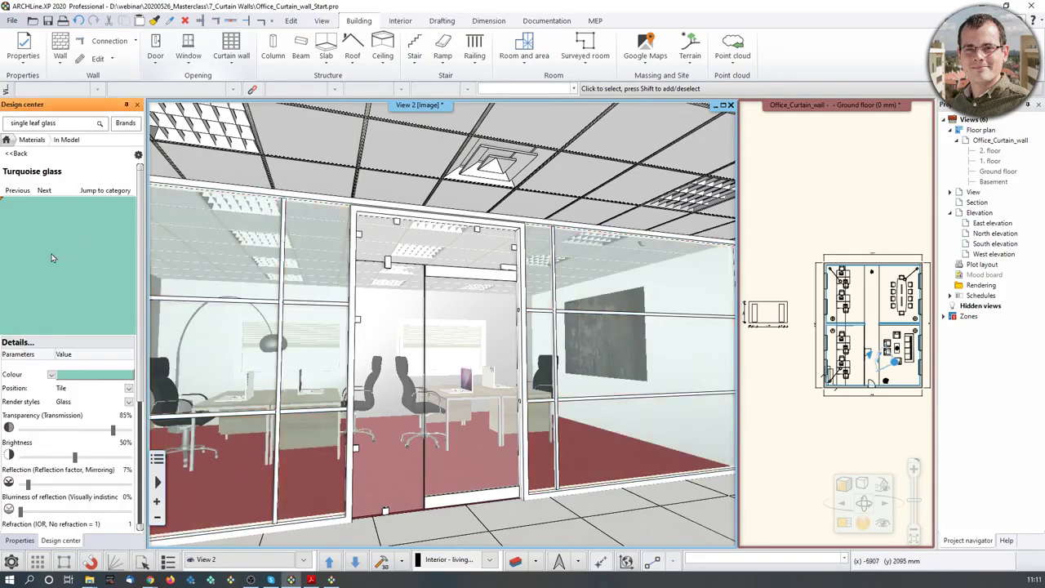
# Apply Turquoise glass to the glass door, replacing its glass material on this object only, and inspect the result
pyautogui.moveTo(51, 258); pyautogui.dragTo(454, 334)
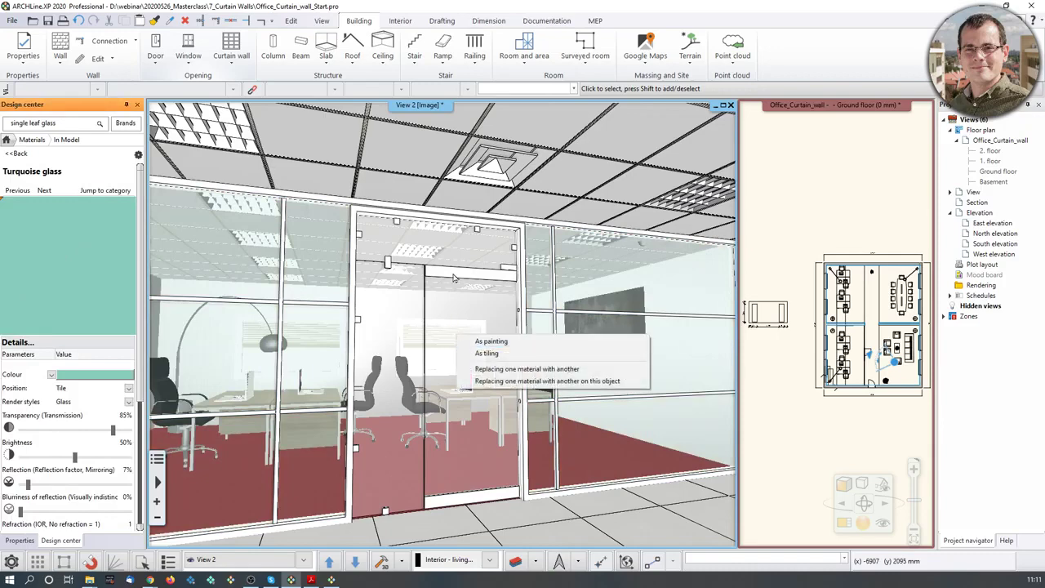
pyautogui.click(520, 383)
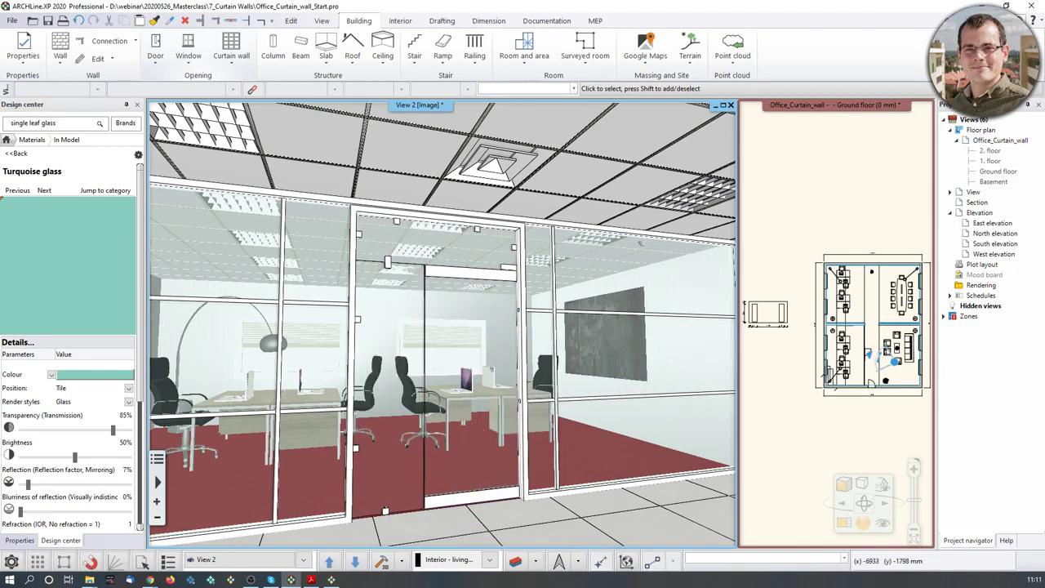
pyautogui.moveTo(570, 380)
pyautogui.mouseDown(button='middle')
pyautogui.moveTo(539, 377)
pyautogui.moveTo(572, 370)
pyautogui.mouseUp(button='middle')
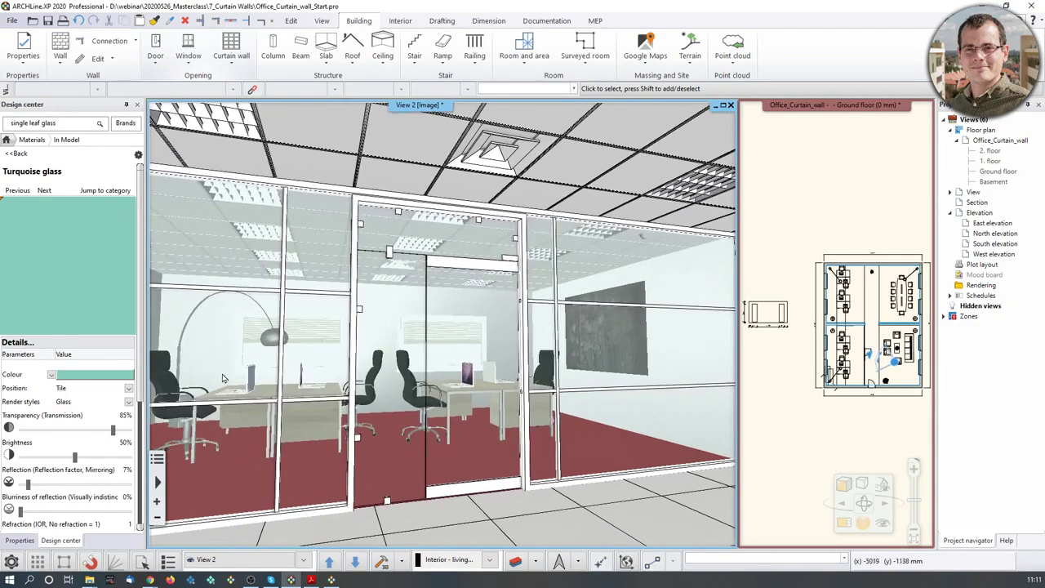
pyautogui.moveTo(490, 388); pyautogui.dragTo(404, 400, button='middle')
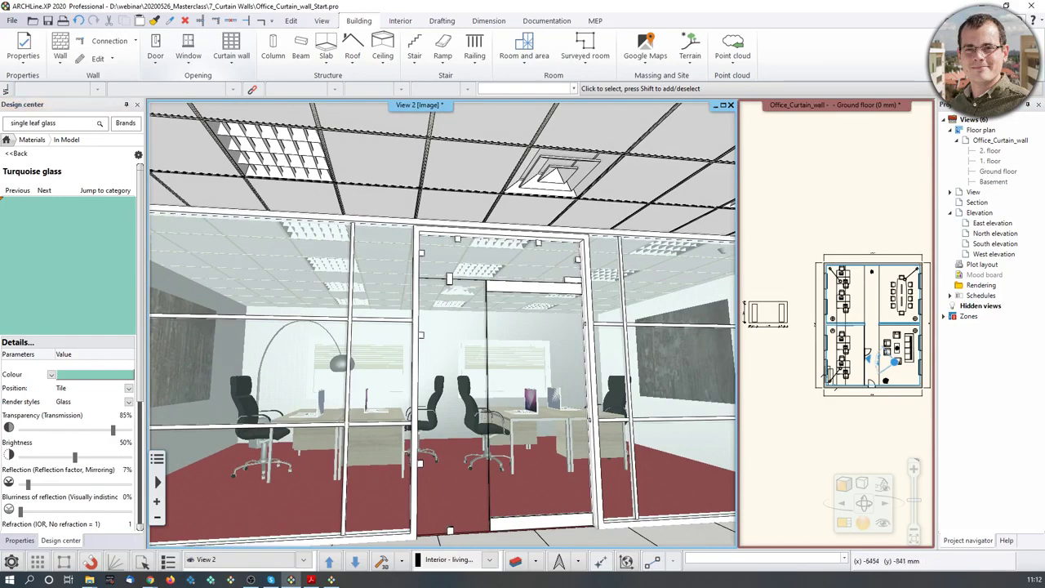
# Make the ground floor plan the main view, start editing the curtain wall's layout and place the layout below the floor plan
pyautogui.click(841, 490)
pyautogui.scroll(3, 841, 490)
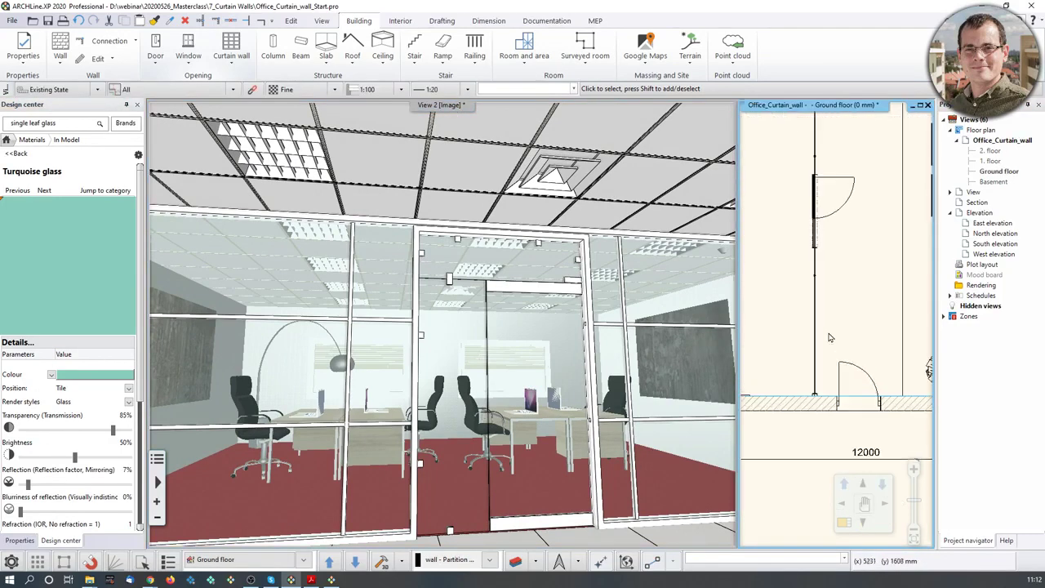
pyautogui.click(842, 523)
pyautogui.scroll(3, 551, 441)
pyautogui.click(485, 441)
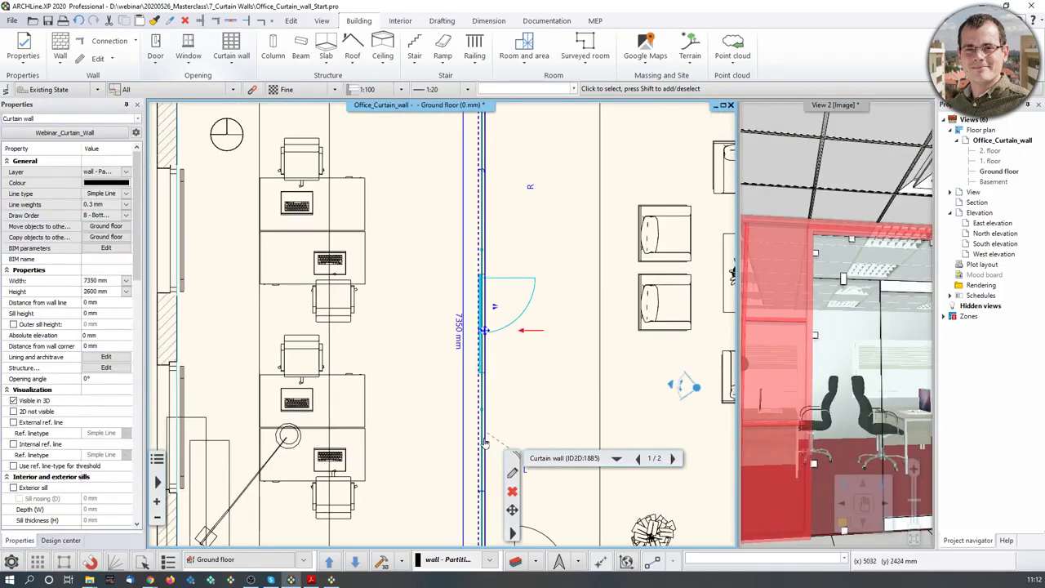
pyautogui.rightClick(484, 441)
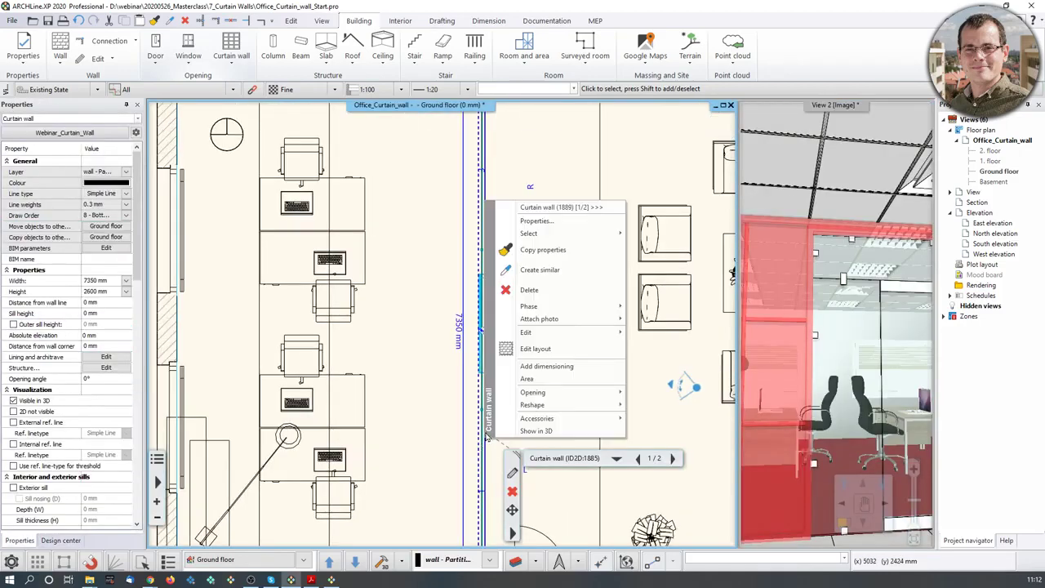
pyautogui.click(551, 350)
pyautogui.scroll(-4, 490, 368)
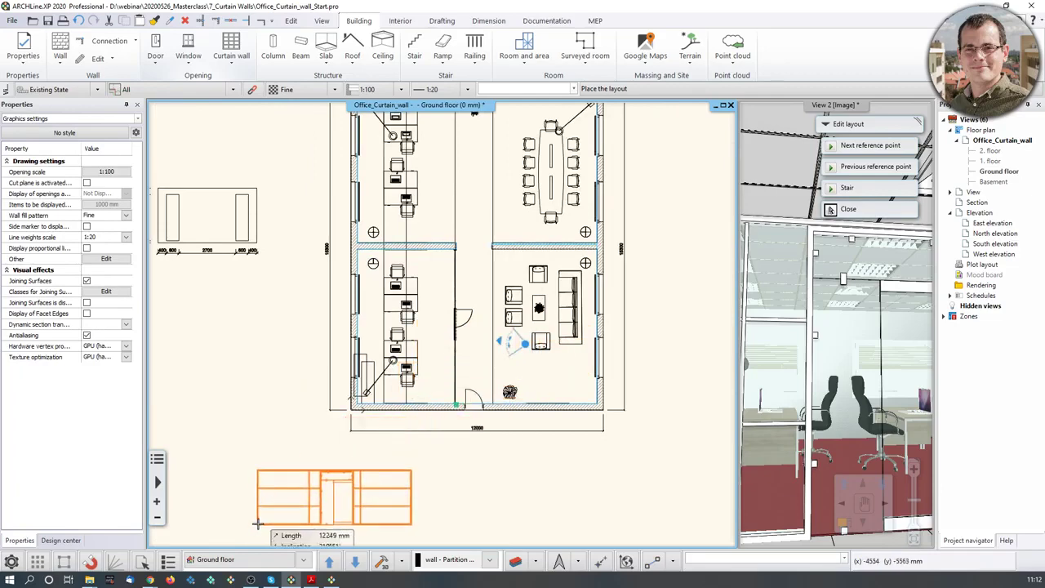
pyautogui.click(274, 511)
pyautogui.scroll(3, 403, 485)
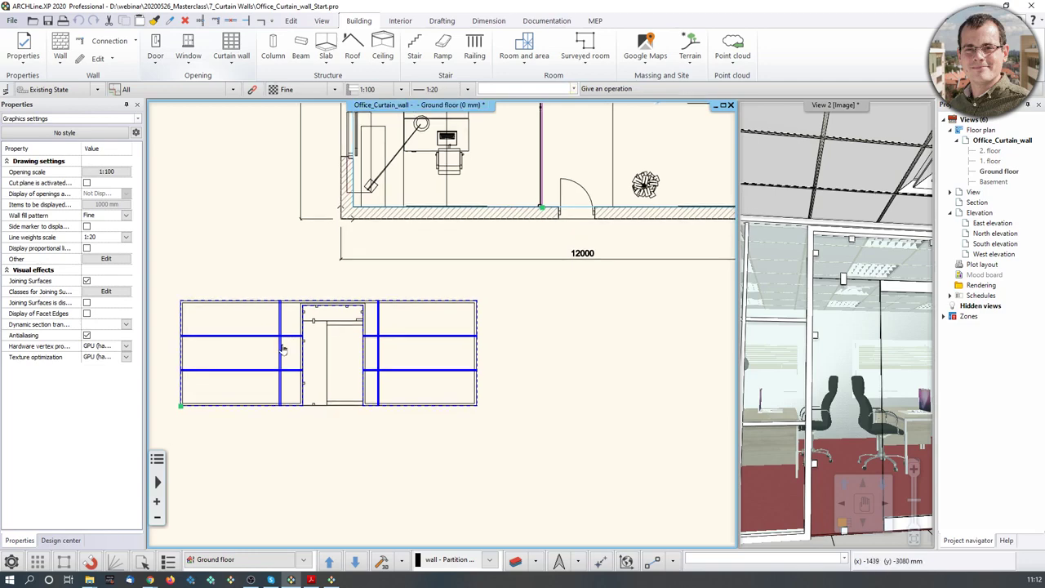
# Move the vertical mullion left of the door 1400 mm to the left in the layout and finish the layout editing
pyautogui.scroll(2, 360, 321)
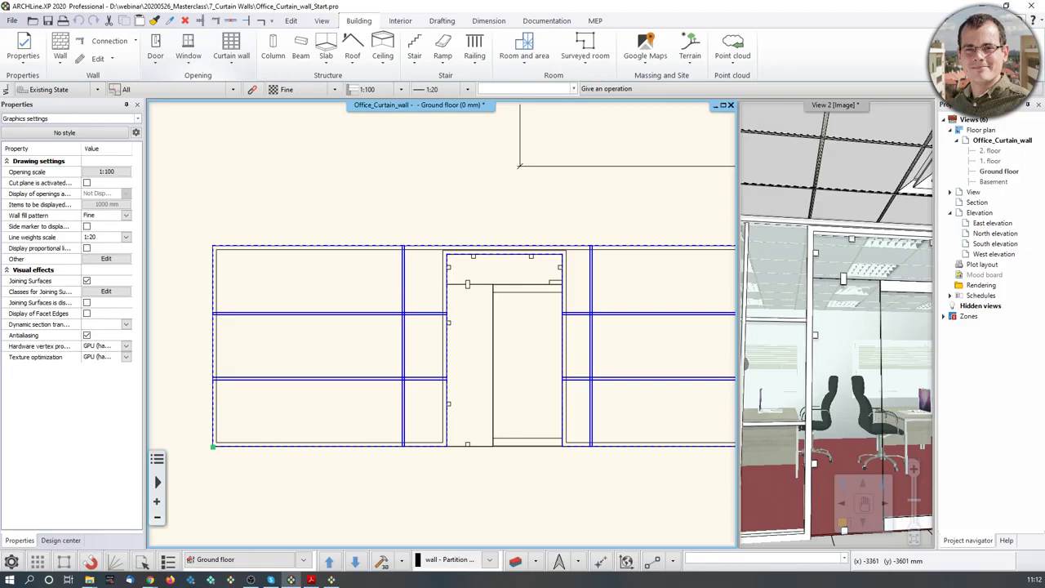
pyautogui.rightClick(403, 355)
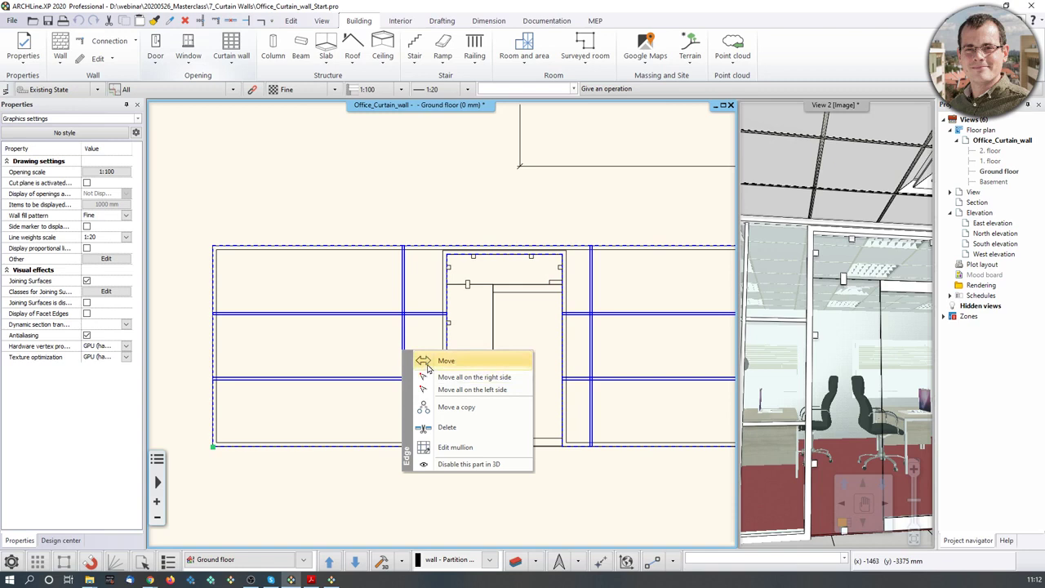
pyautogui.click(427, 366)
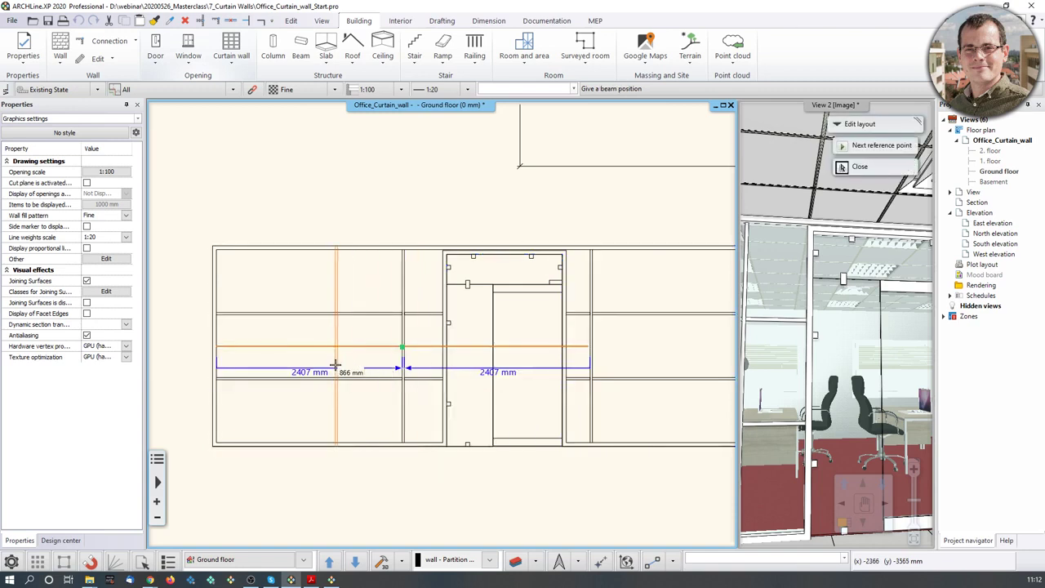
pyautogui.write('1400')
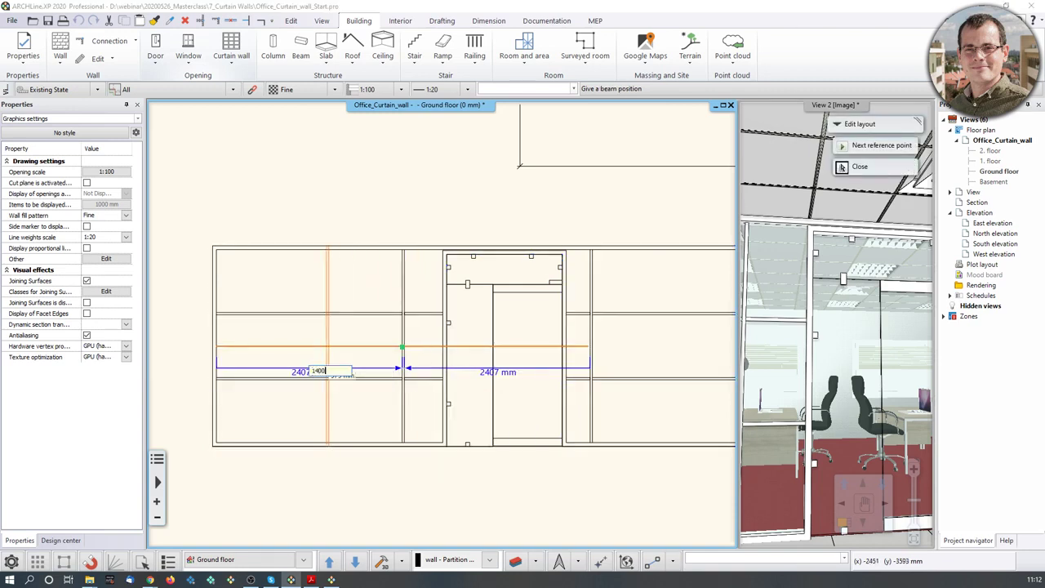
pyautogui.press('Return')
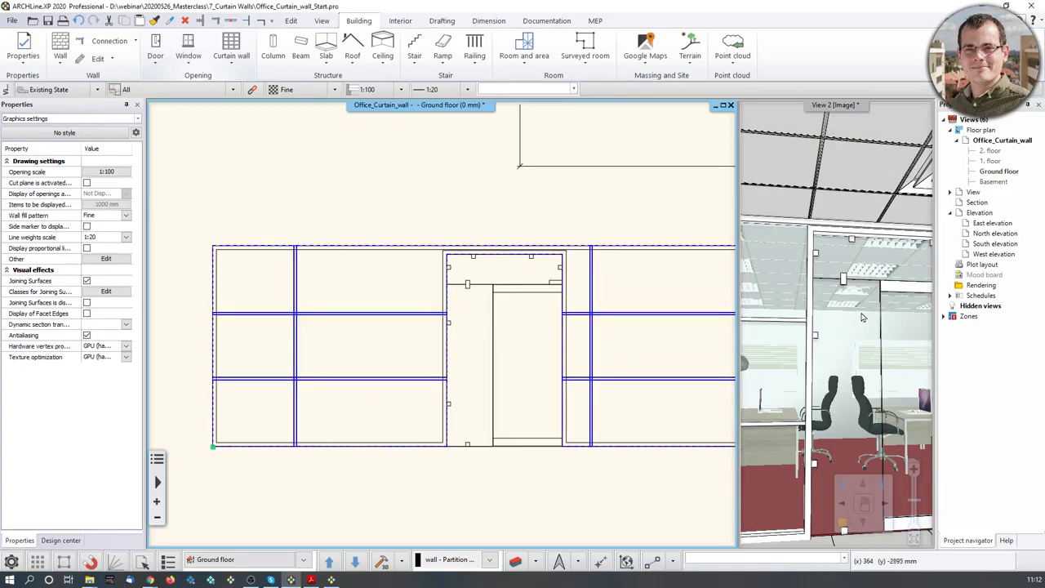
pyautogui.moveTo(525, 292); pyautogui.dragTo(490, 298, button='middle')
pyautogui.press('Escape')
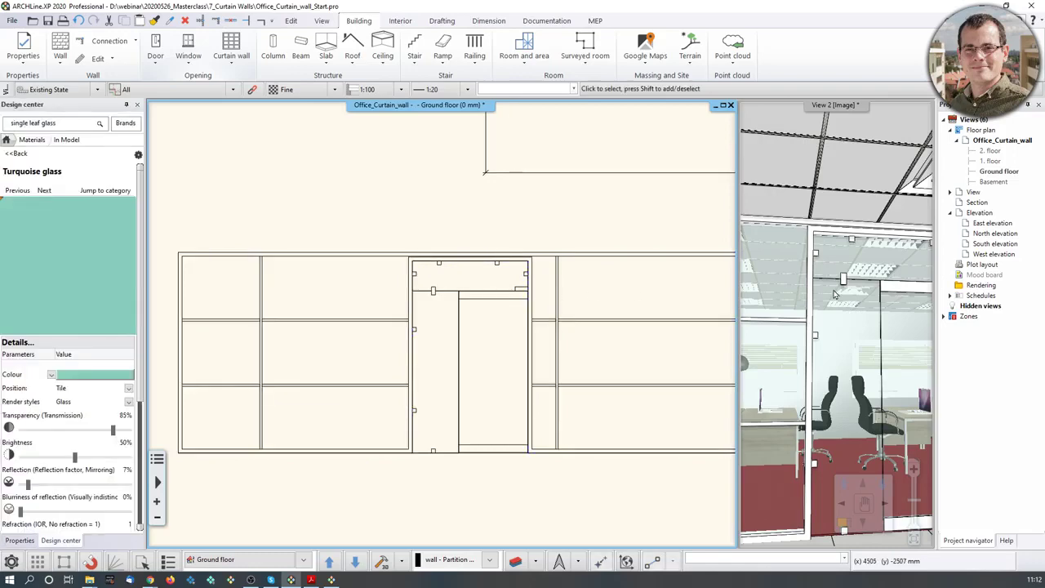
# Inspect the curtain wall in View 2 and continue editing its layout on the ground floor plan
pyautogui.moveTo(877, 400); pyautogui.dragTo(804, 414, button='middle')
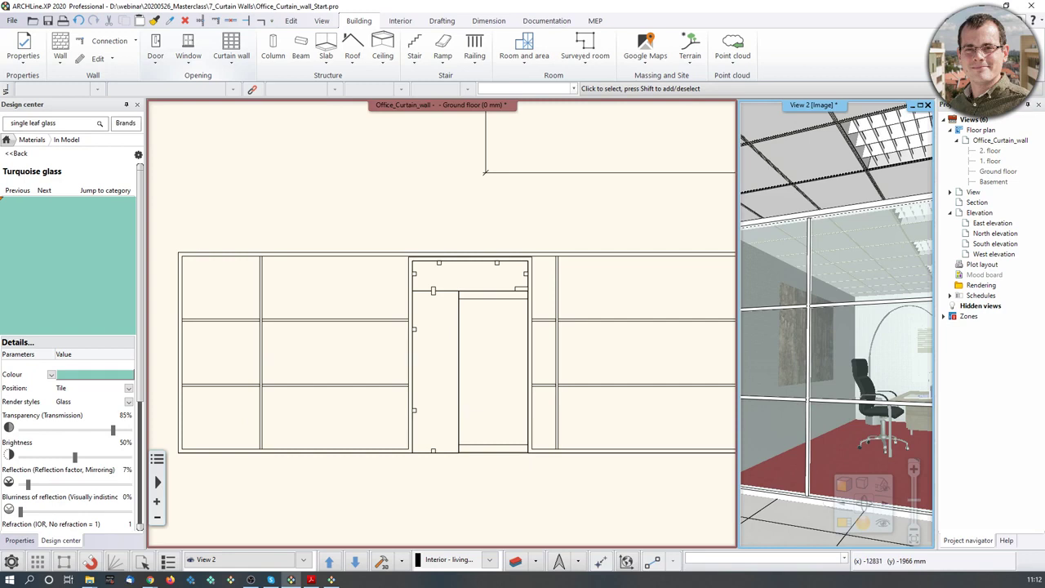
pyautogui.click(553, 367)
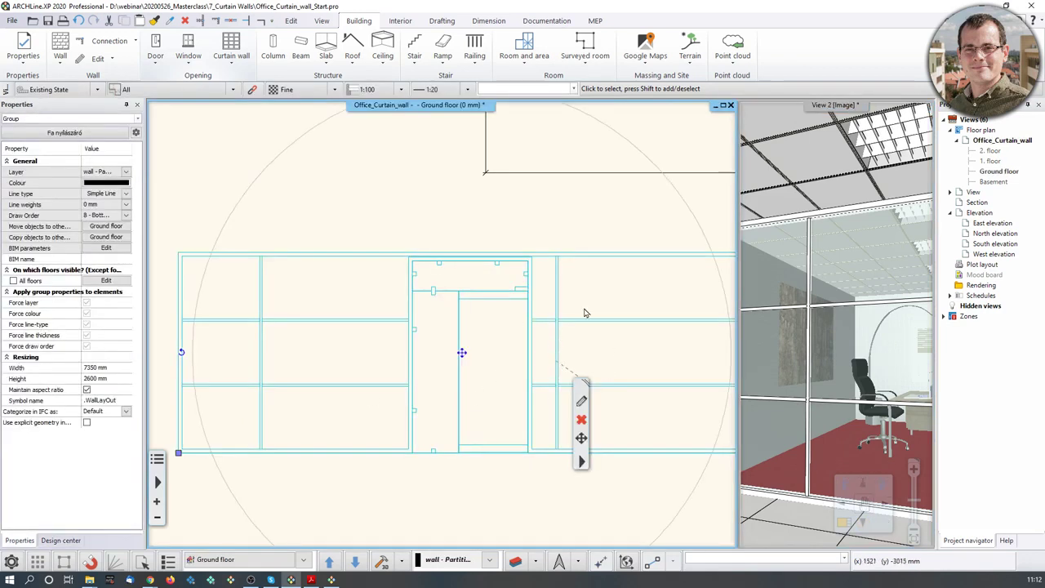
pyautogui.rightClick(561, 344)
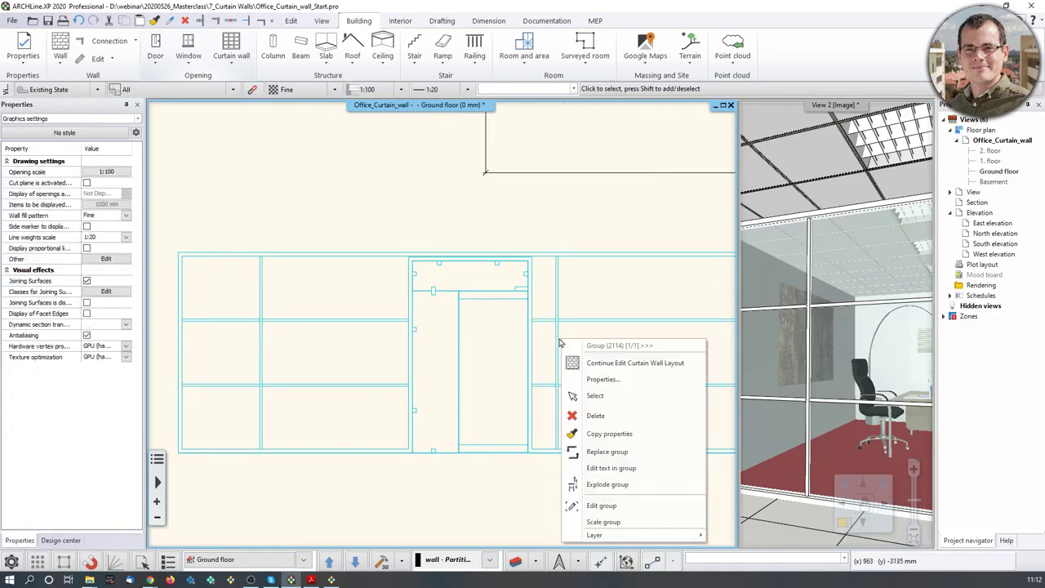
pyautogui.click(600, 361)
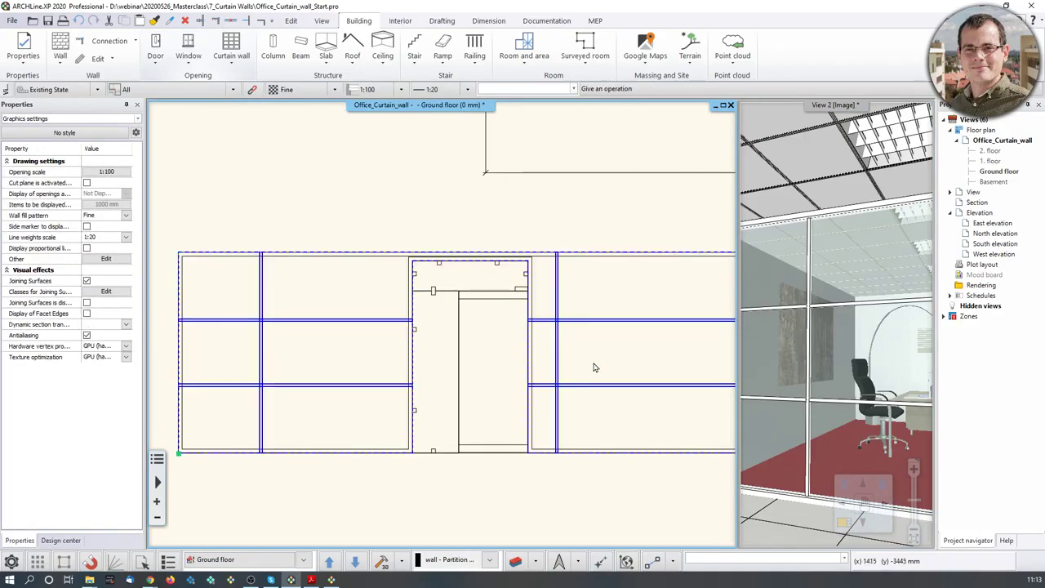
pyautogui.click(512, 238)
pyautogui.click(525, 281)
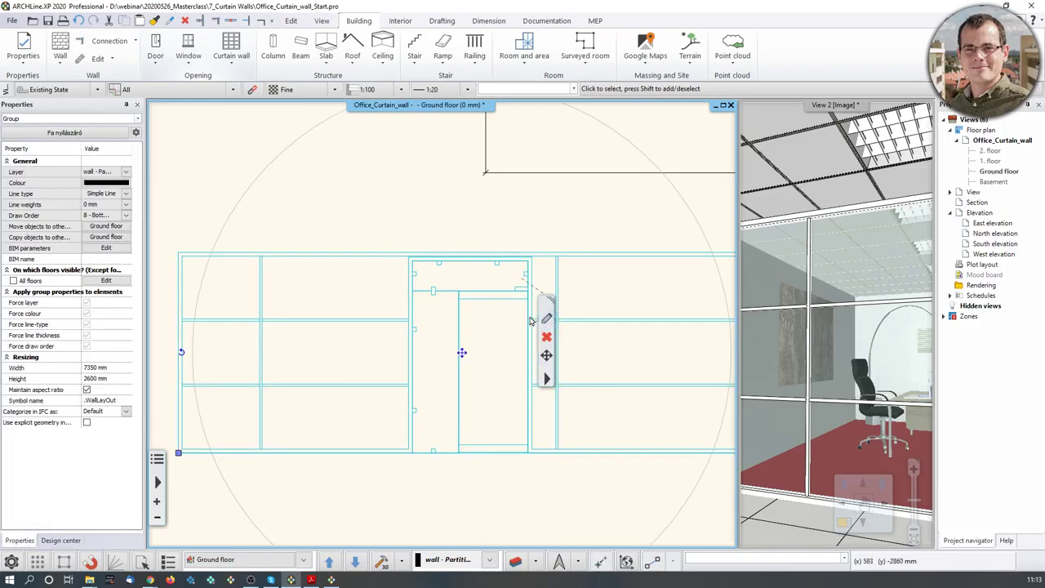
pyautogui.rightClick(555, 284)
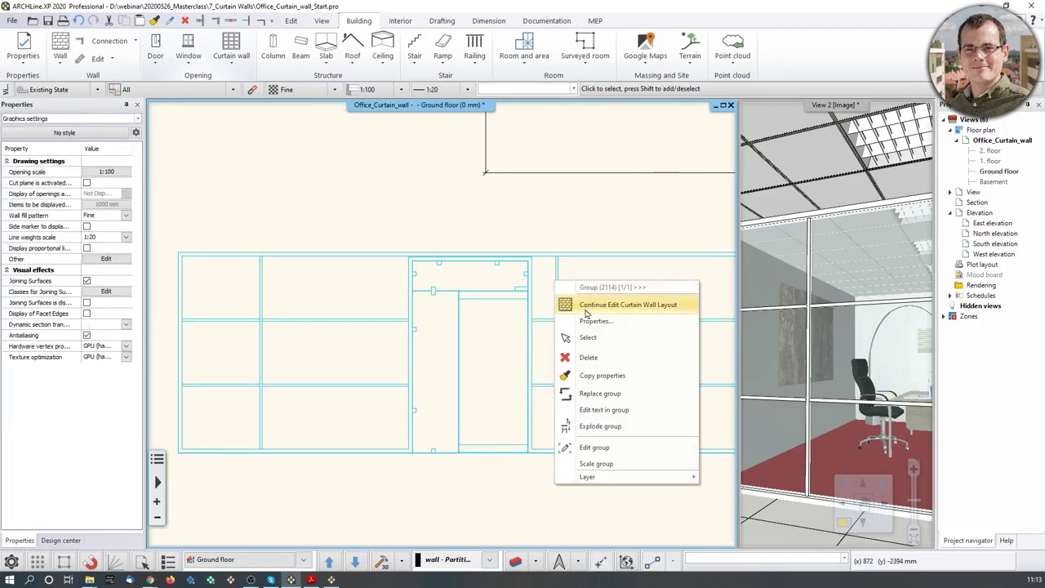
pyautogui.click(581, 314)
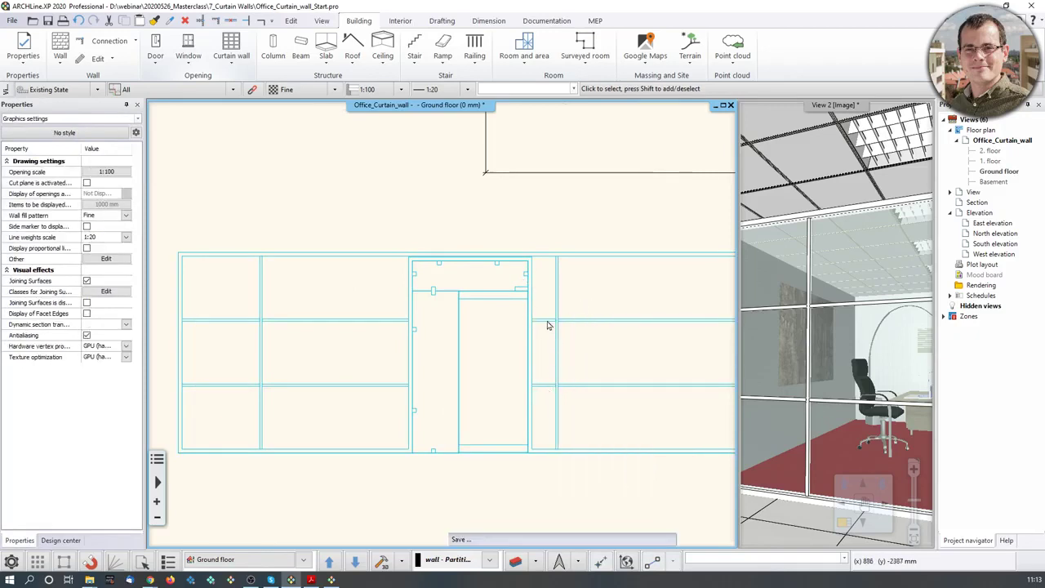
# Move the vertical mullion right of the door to 1400 mm from the layout's right end
pyautogui.rightClick(560, 347)
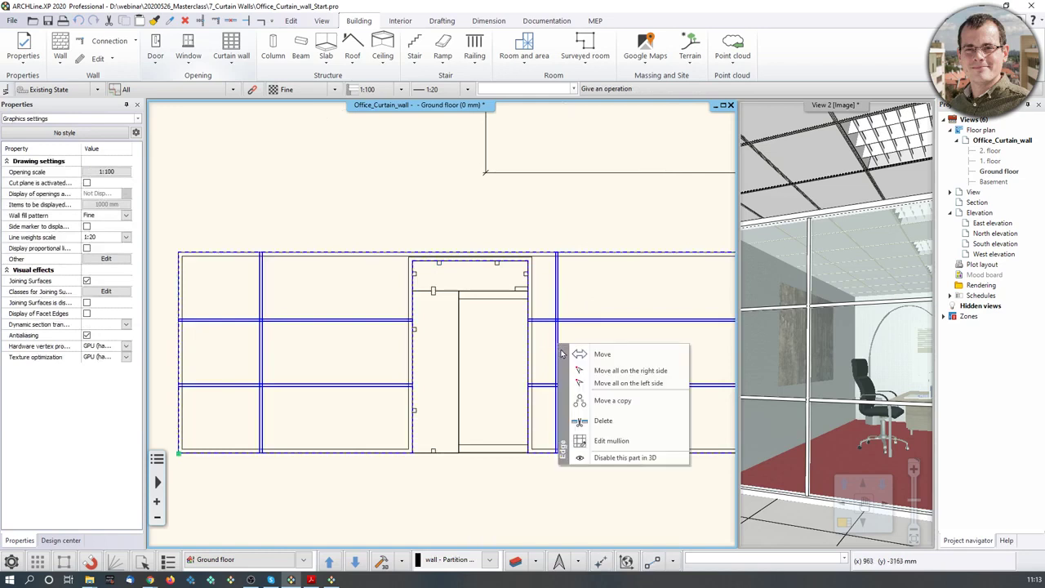
pyautogui.click(573, 352)
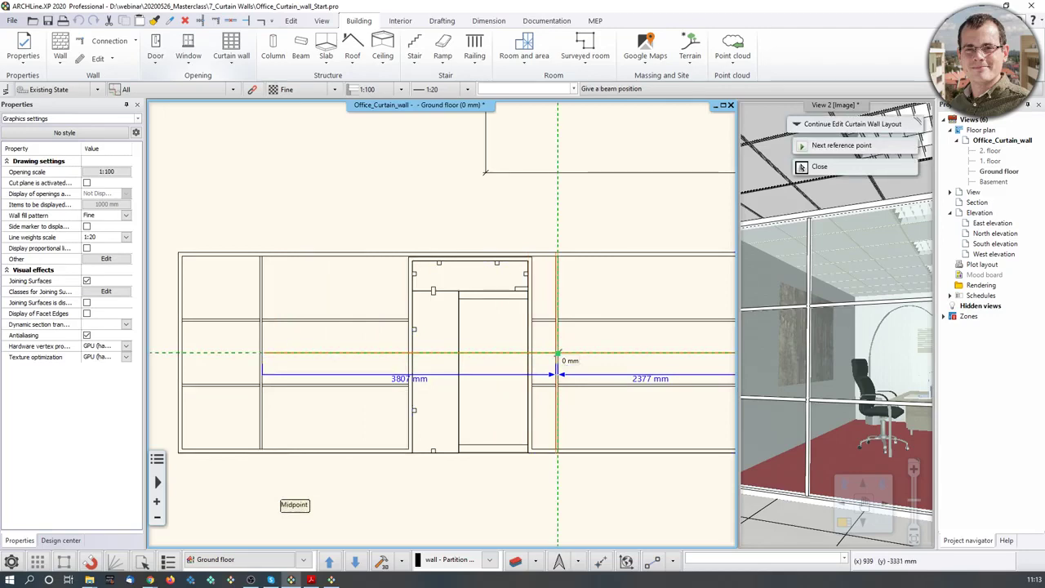
pyautogui.moveTo(621, 367); pyautogui.dragTo(531, 365, button='middle')
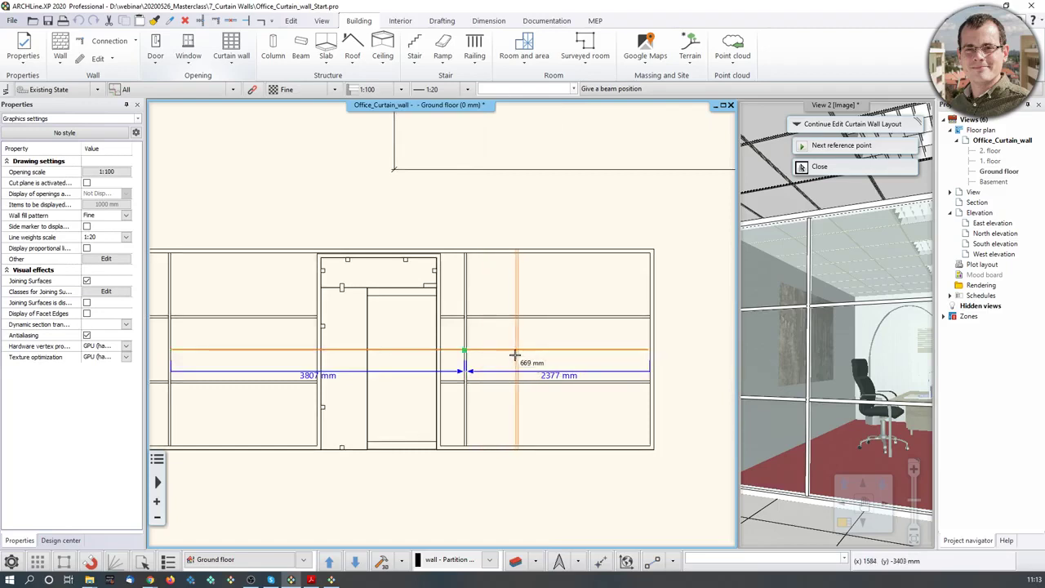
pyautogui.press('Tab')
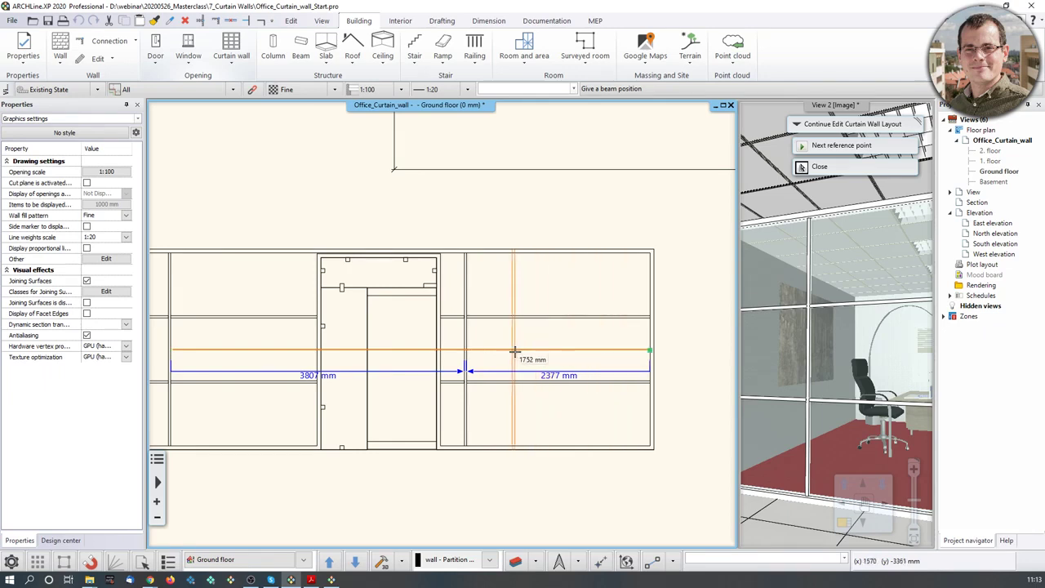
pyautogui.write('1')
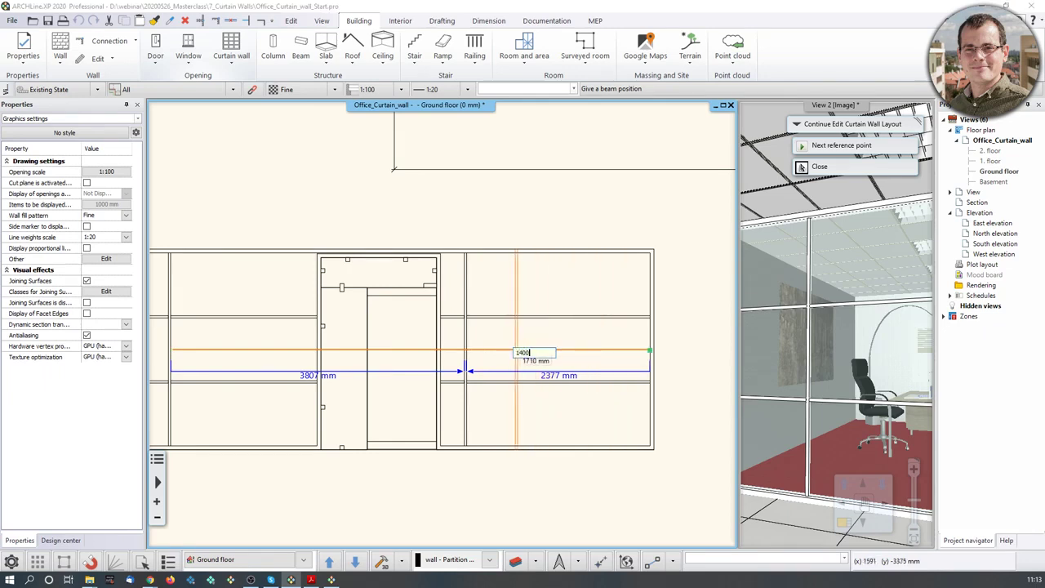
pyautogui.write('400')
pyautogui.press('Return')
pyautogui.scroll(-3, 498, 351)
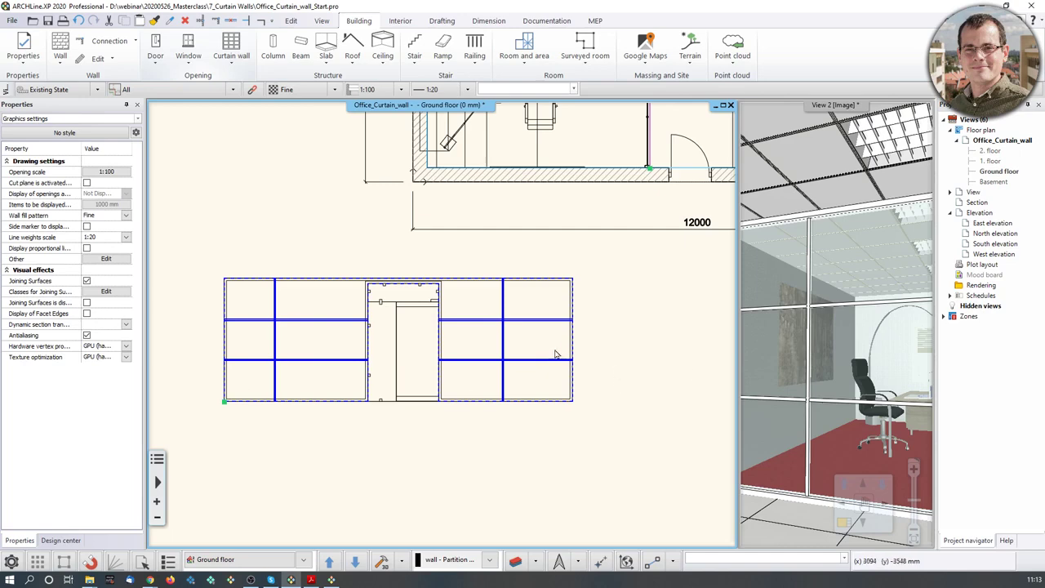
pyautogui.scroll(4, 555, 353)
pyautogui.click(467, 328)
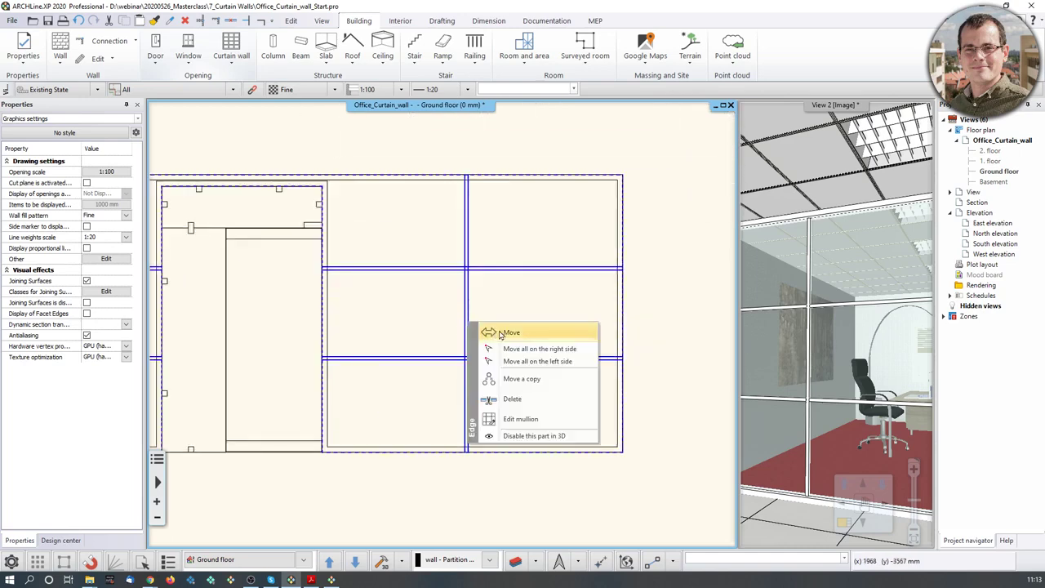
pyautogui.click(510, 332)
pyautogui.scroll(-2, 402, 324)
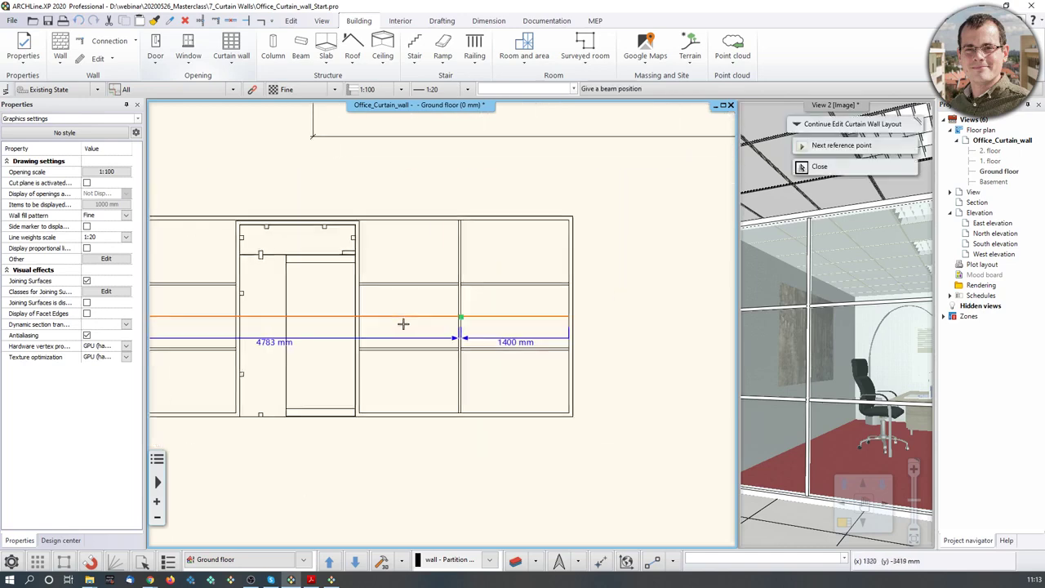
pyautogui.scroll(-1, 402, 324)
pyautogui.scroll(-1, 414, 342)
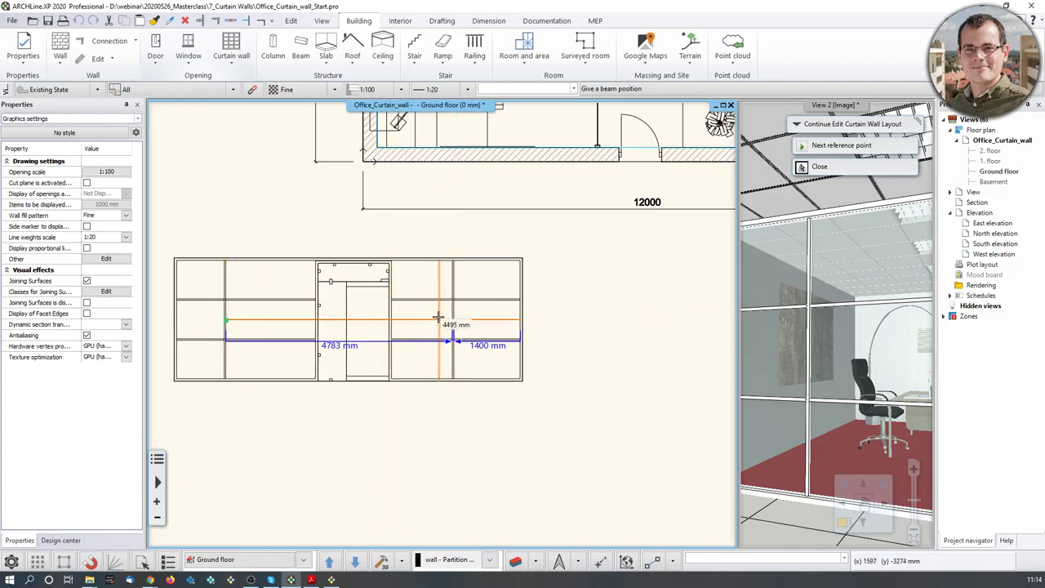
pyautogui.press('Escape')
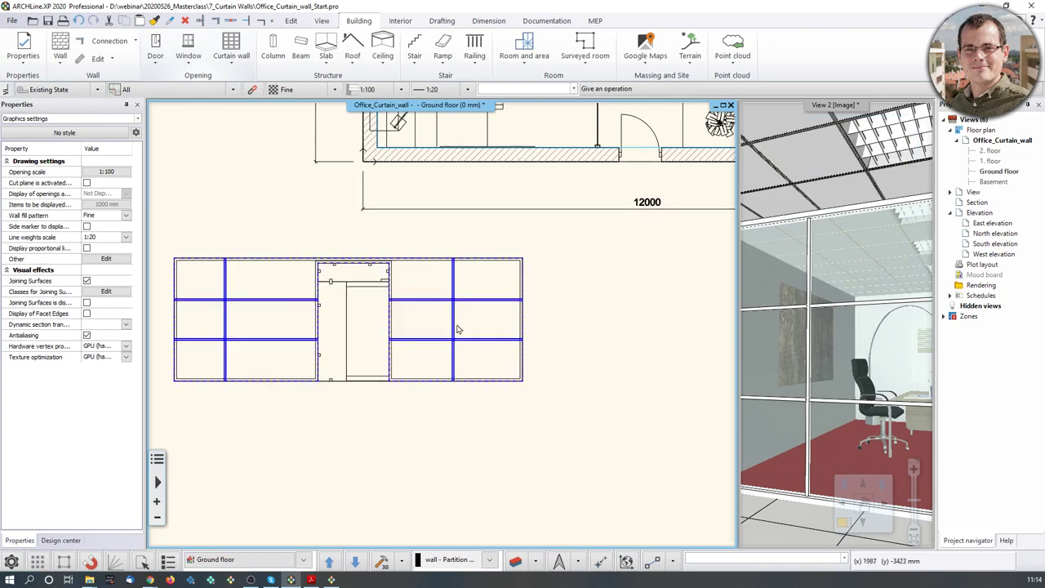
pyautogui.rightClick(457, 329)
pyautogui.click(465, 334)
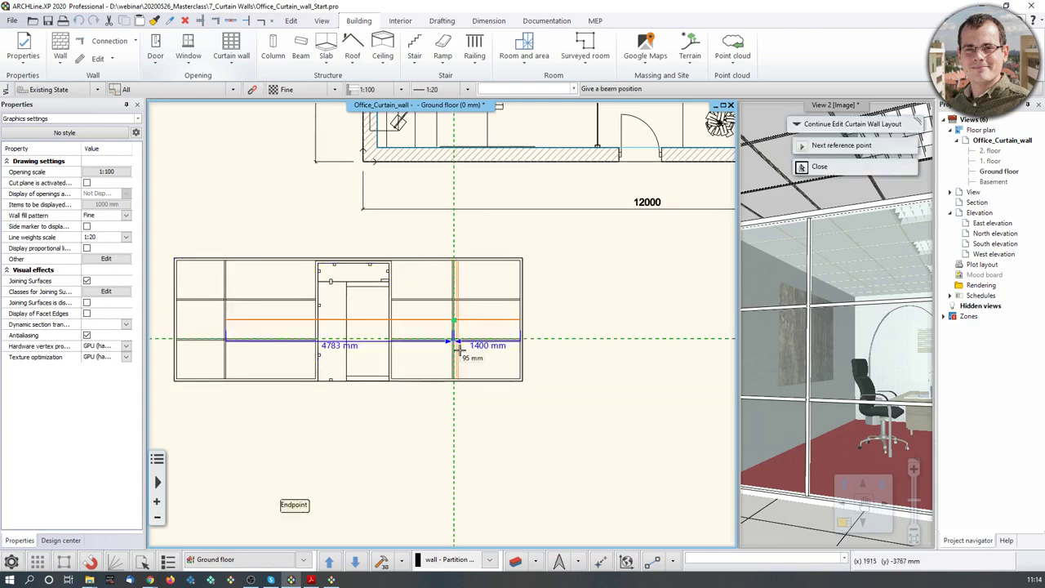
pyautogui.moveTo(279, 321); pyautogui.dragTo(303, 322, button='middle')
pyautogui.press('Escape')
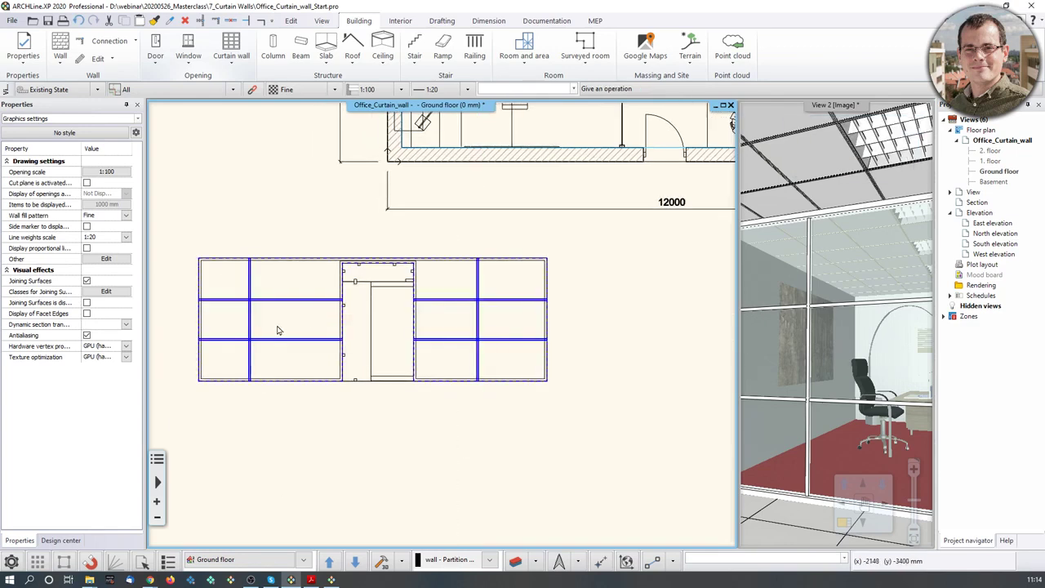
# Move the vertical mullion left of the door to 1400 mm from the layout's left end and finish the layout editing
pyautogui.rightClick(252, 325)
pyautogui.click(260, 332)
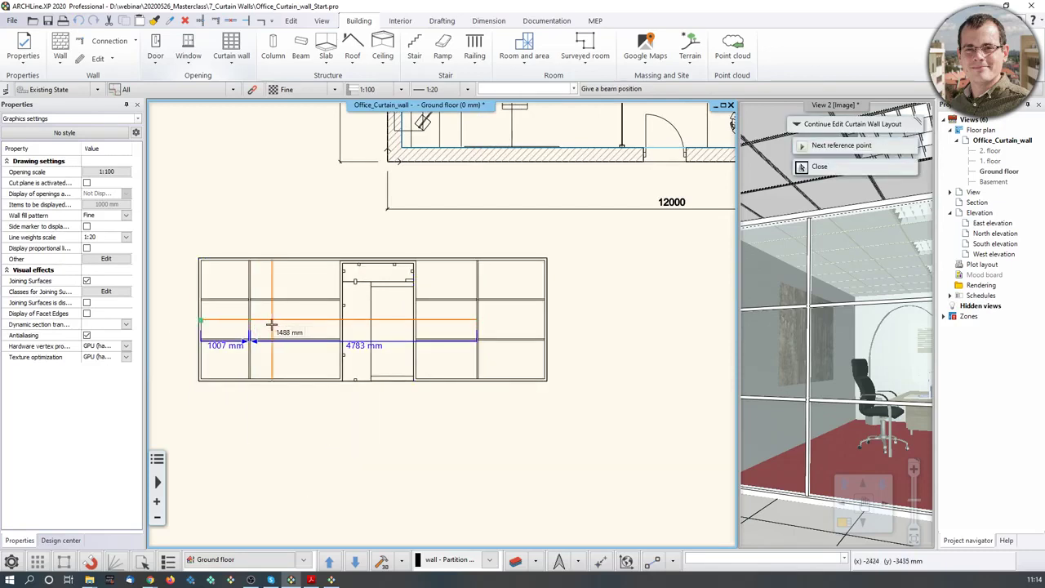
pyautogui.write('14')
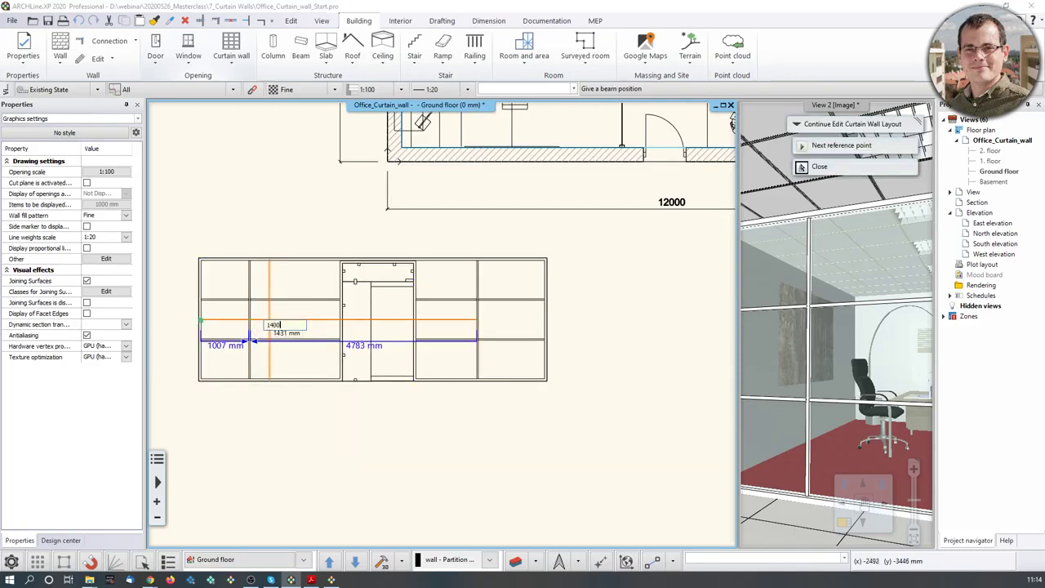
pyautogui.write('00')
pyautogui.press('Return')
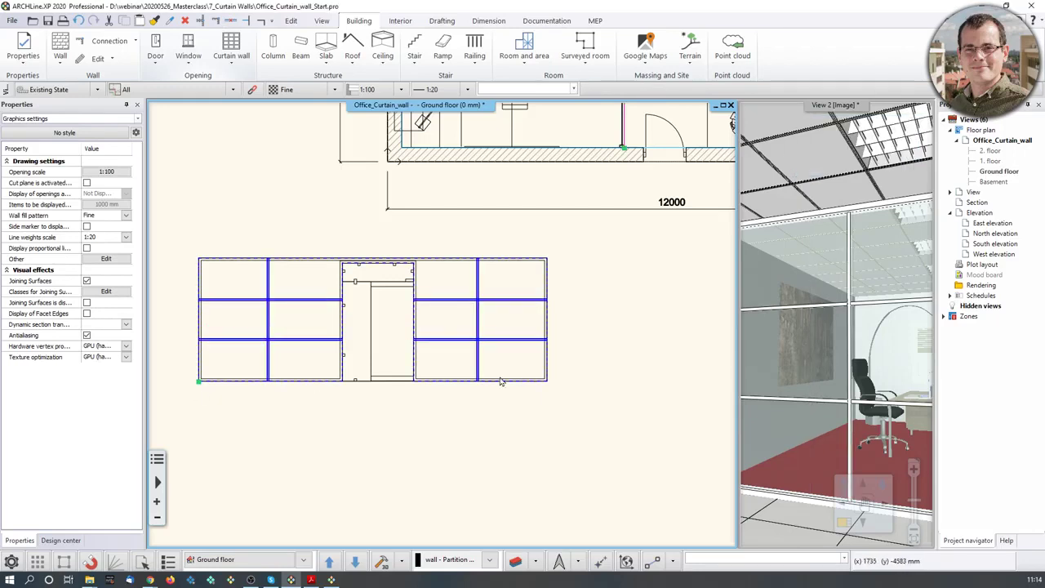
pyautogui.press('Escape')
pyautogui.scroll(-1, 449, 367)
# Make View 2 the main view and inspect the curtain wall's mullions from the door to the wall end
pyautogui.moveTo(863, 359); pyautogui.dragTo(911, 364)
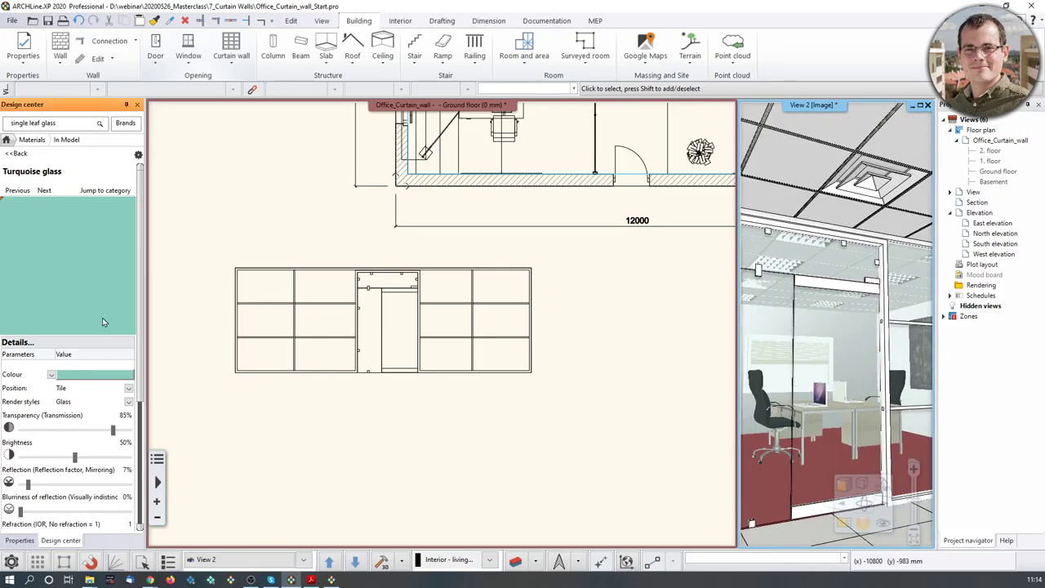
pyautogui.moveTo(853, 502)
pyautogui.click(843, 523)
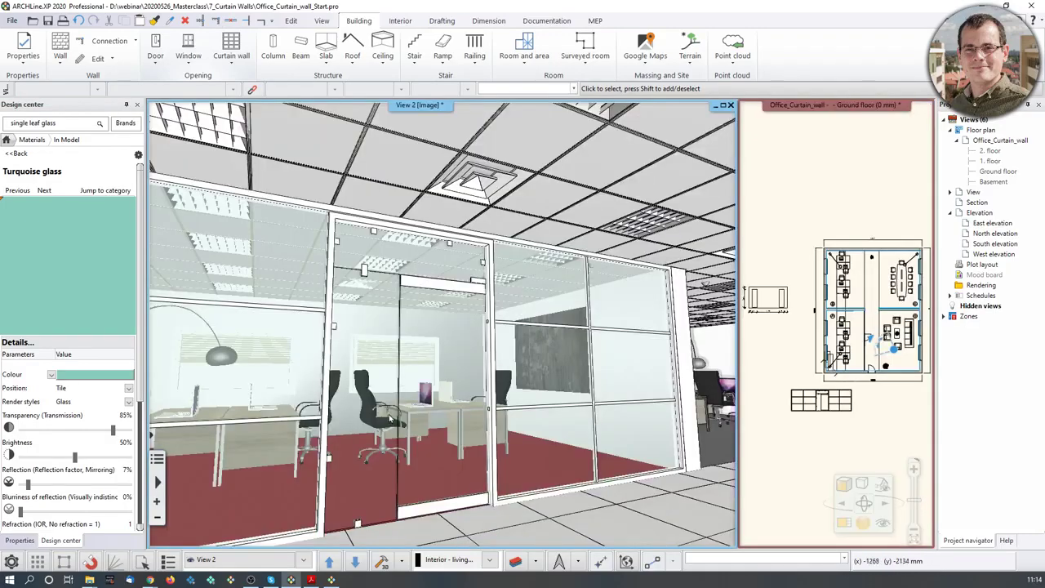
pyautogui.moveTo(675, 356)
pyautogui.mouseDown(button='middle')
pyautogui.moveTo(611, 359)
pyautogui.moveTo(631, 358)
pyautogui.mouseUp(button='middle')
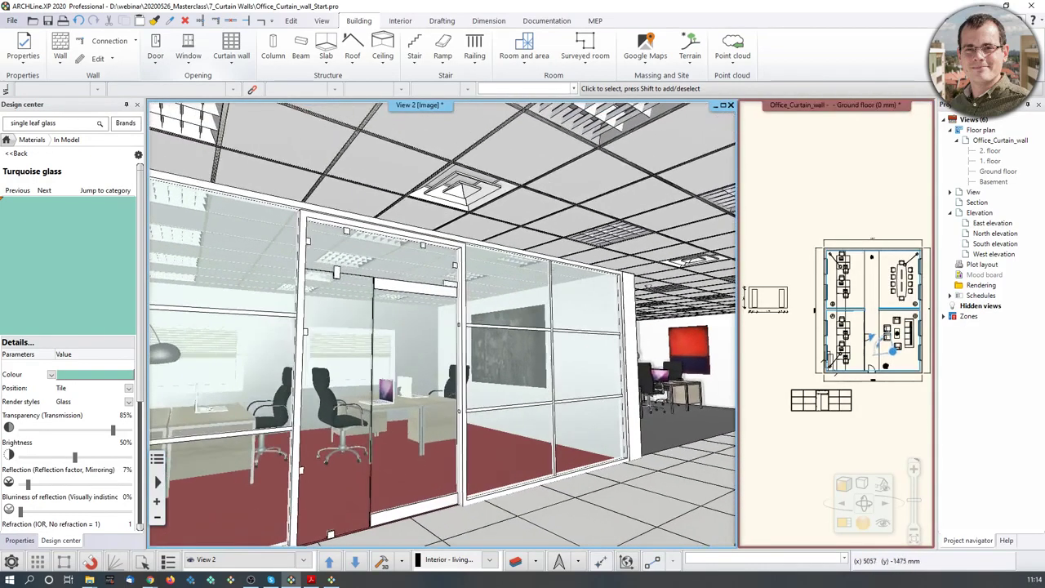
pyautogui.scroll(4, 647, 359)
pyautogui.moveTo(441, 327); pyautogui.dragTo(353, 304, button='middle')
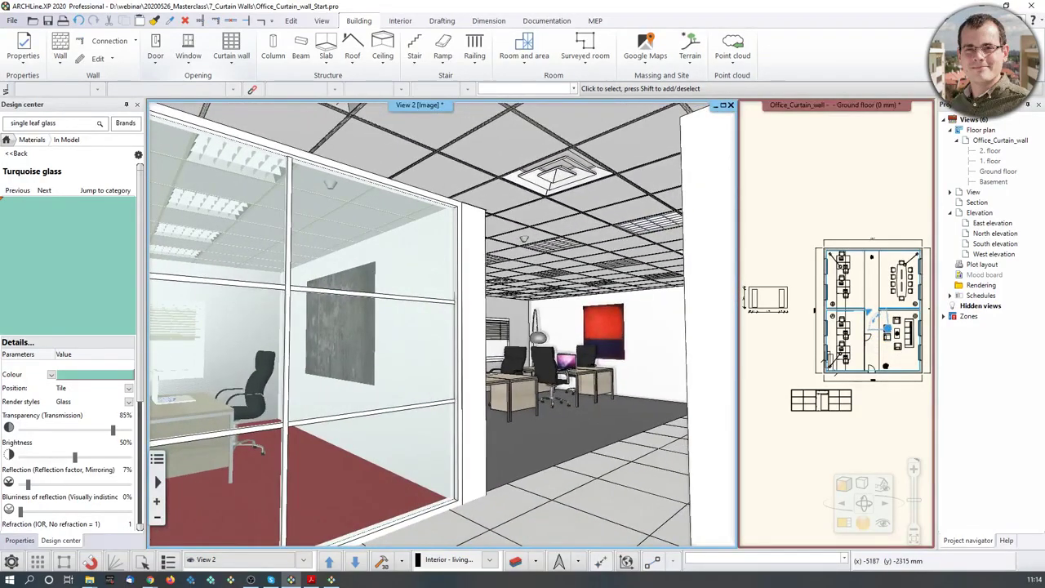
# Make the ground floor plan the main view and show the partition wall end where the existing curtain wall stops
pyautogui.scroll(3, 862, 225)
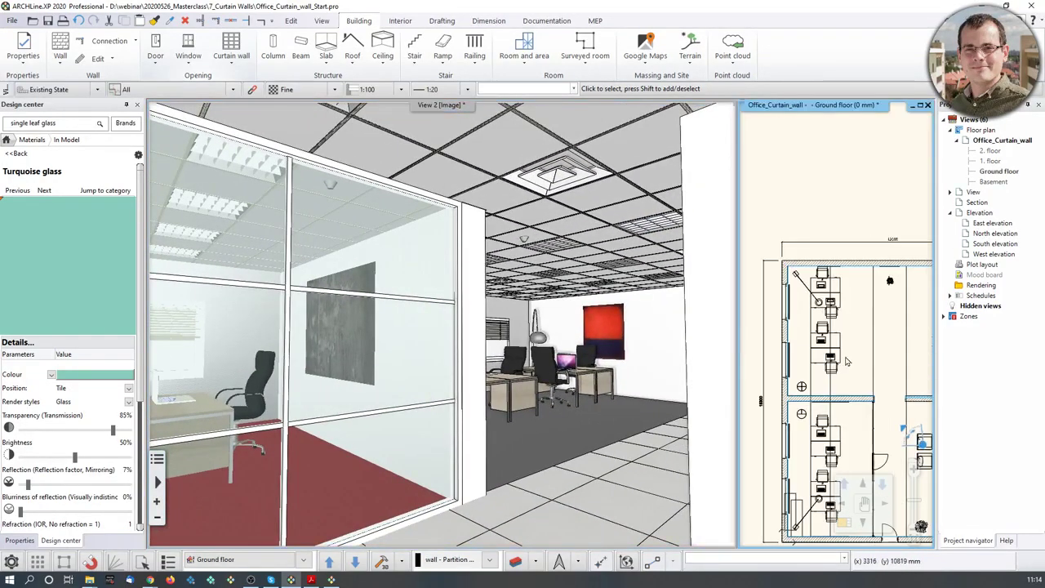
pyautogui.click(849, 535)
pyautogui.scroll(6, 306, 350)
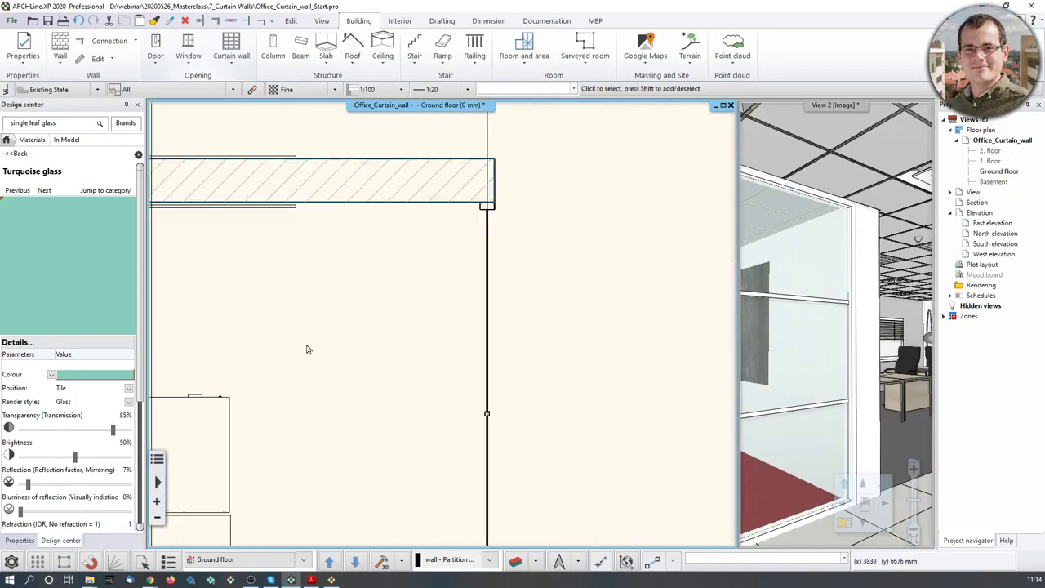
pyautogui.scroll(-2, 457, 416)
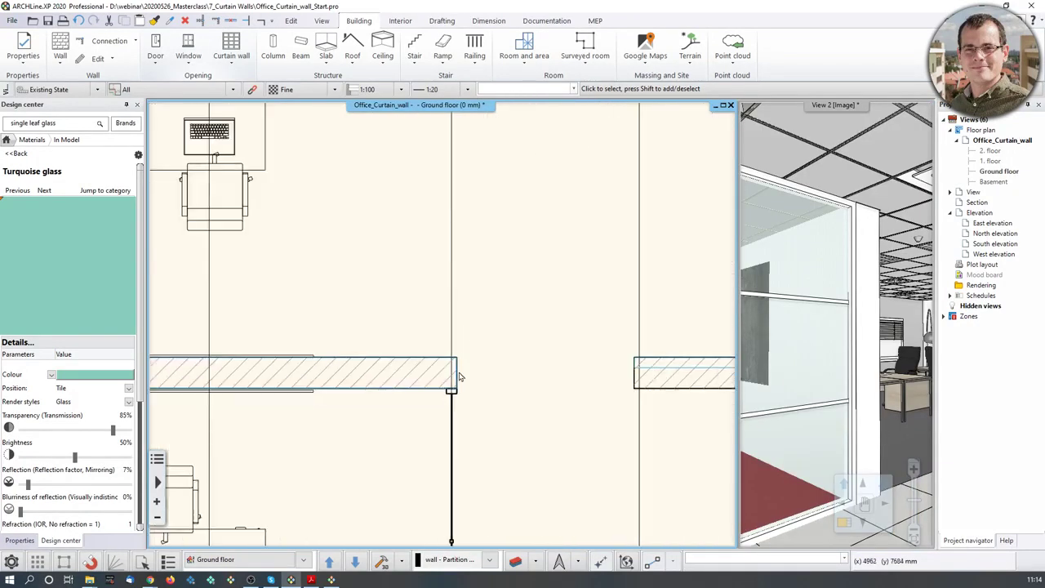
pyautogui.moveTo(450, 392); pyautogui.dragTo(445, 442, button='middle')
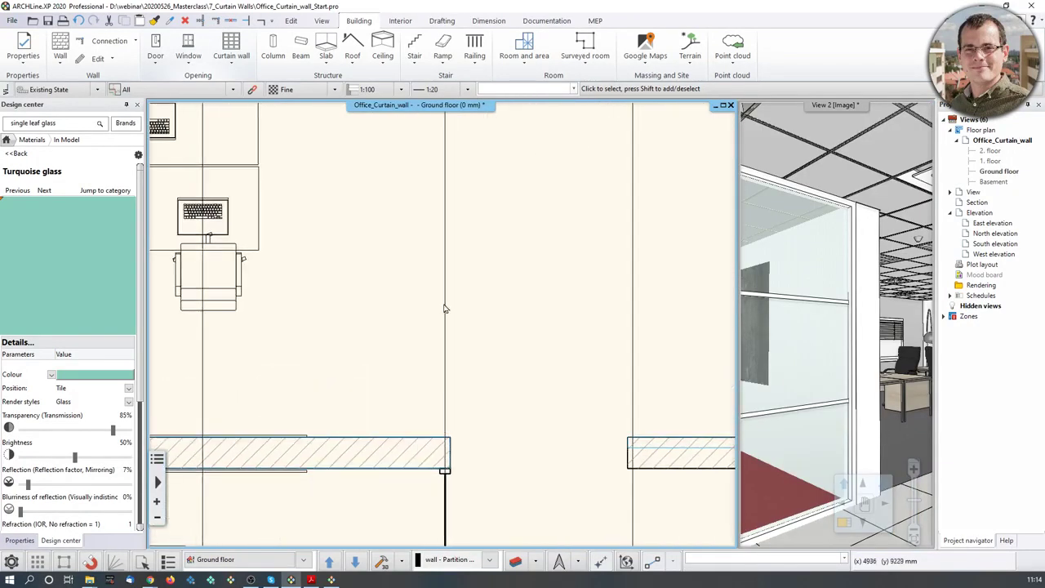
pyautogui.scroll(-1, 445, 309)
pyautogui.click(231, 49)
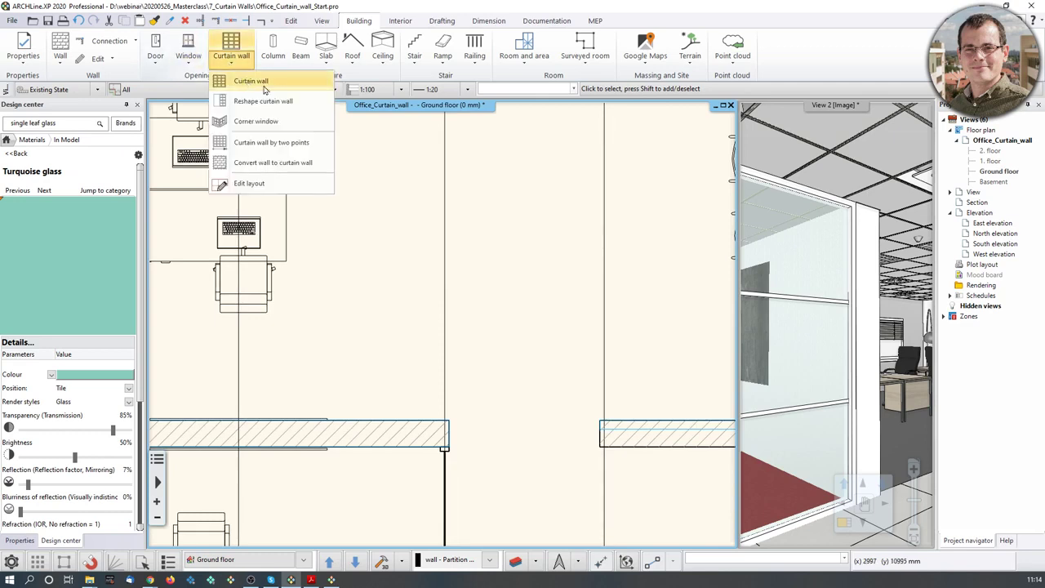
pyautogui.click(448, 454)
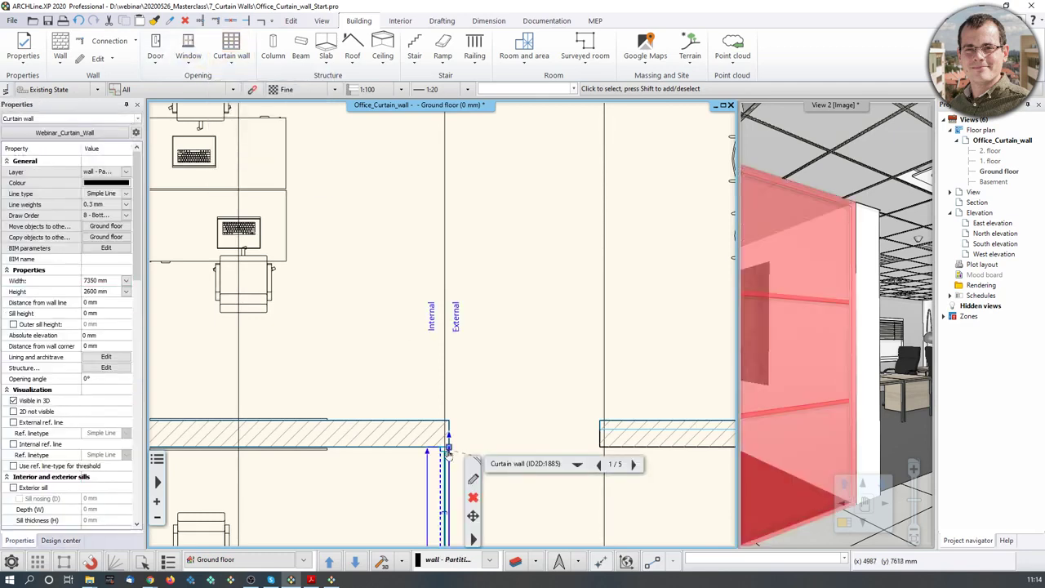
pyautogui.rightClick(448, 454)
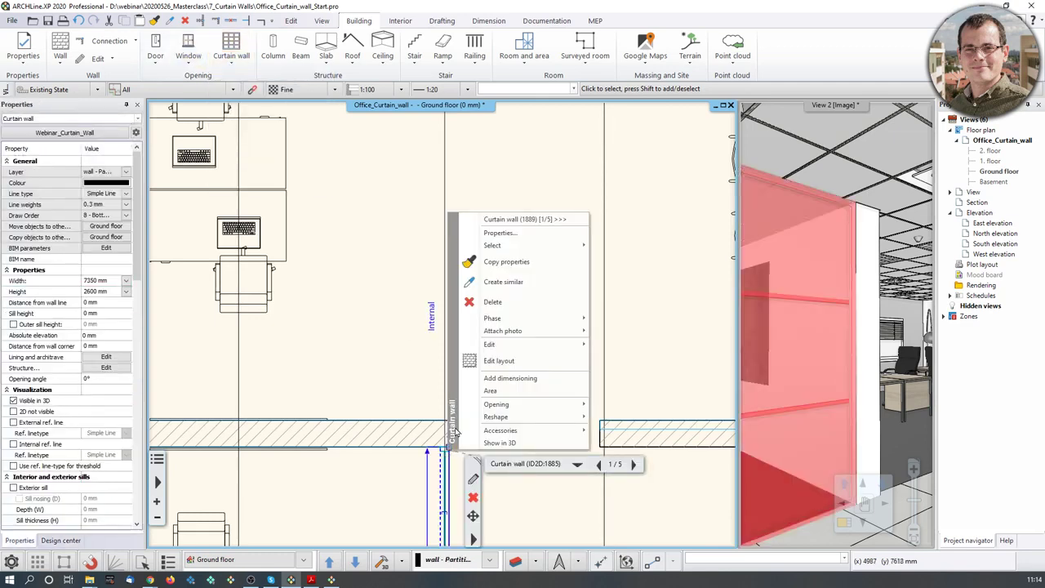
pyautogui.click(363, 261)
pyautogui.click(233, 45)
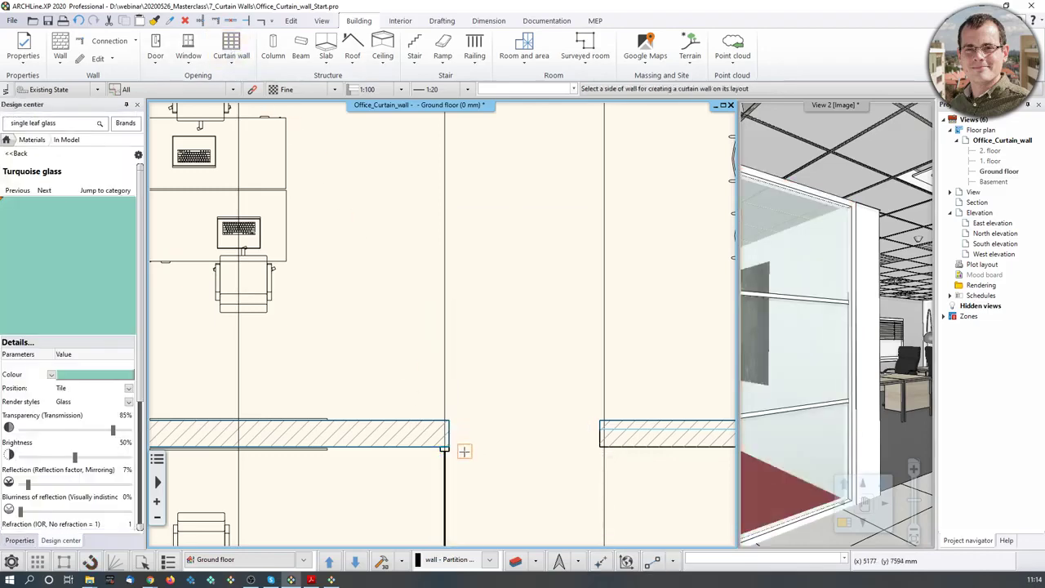
# Draw a Webinar_Curtain_Wall style curtain wall about 7050 mm long from the partition wall's end to the office's outer wall
pyautogui.click(235, 65)
pyautogui.click(242, 82)
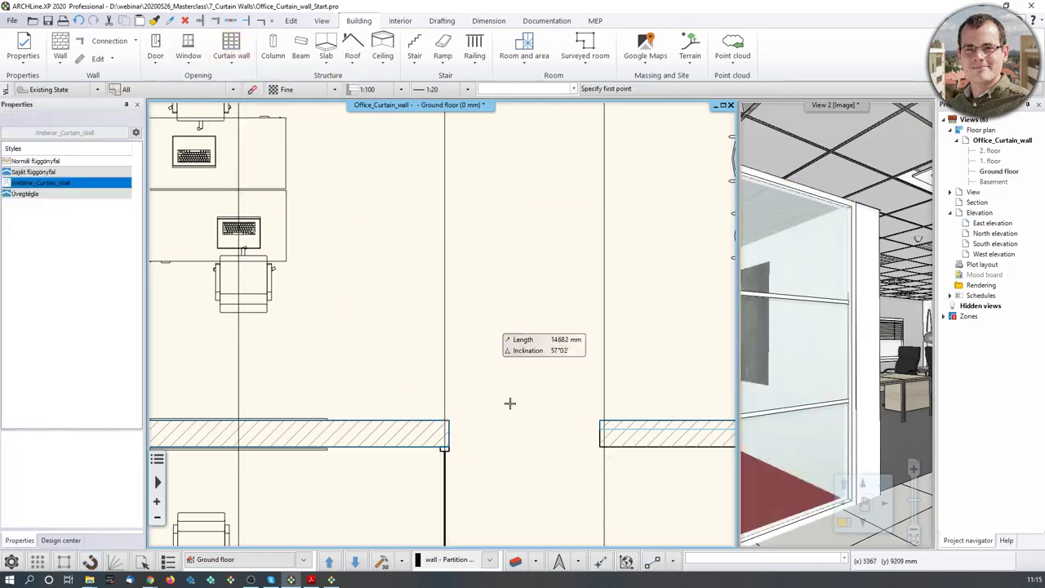
pyautogui.scroll(2, 473, 400)
pyautogui.click(447, 389)
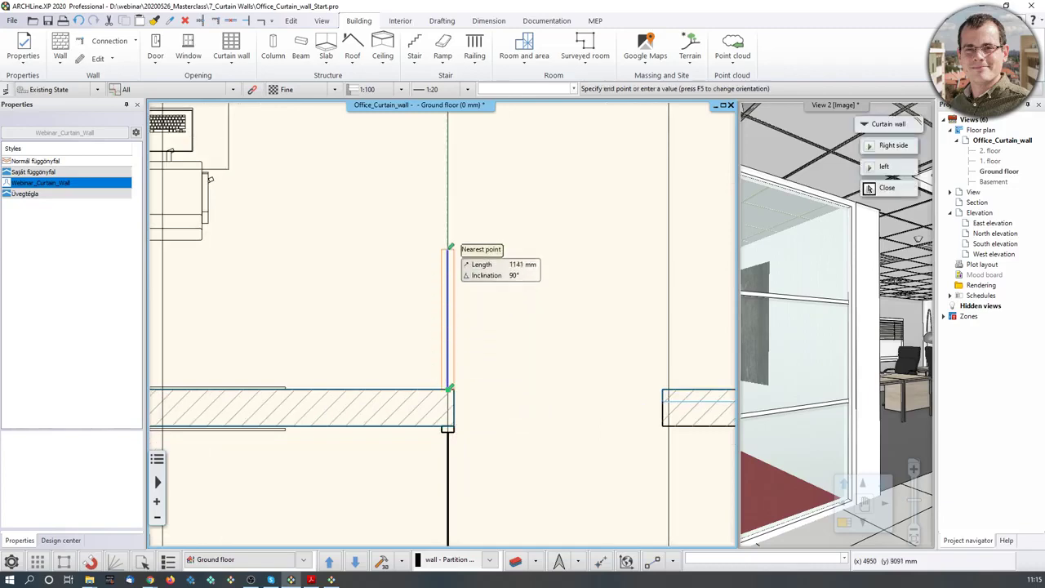
pyautogui.scroll(-3, 419, 412)
pyautogui.scroll(2, 479, 384)
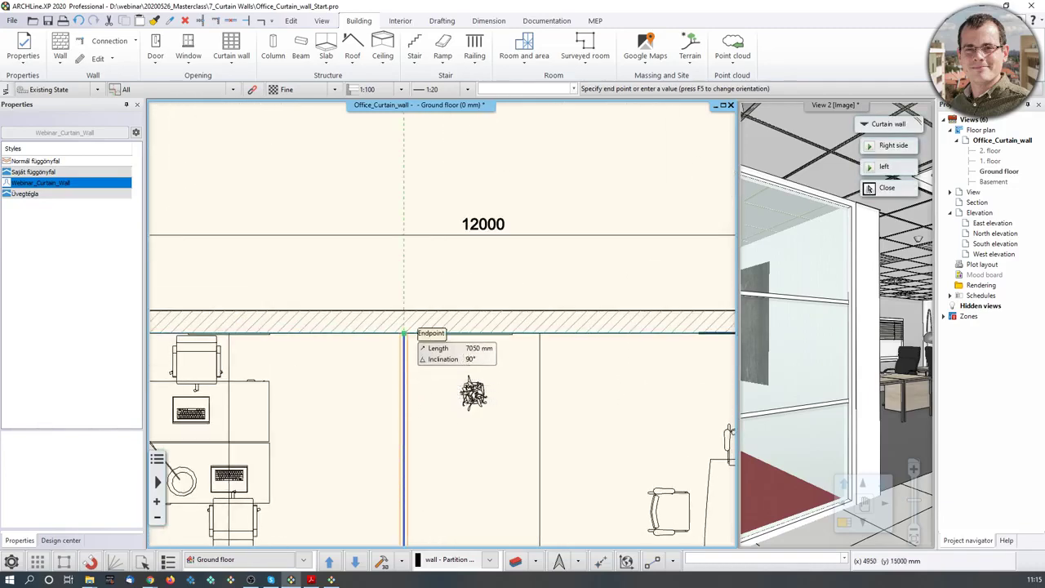
pyautogui.click(428, 335)
pyautogui.press('Escape')
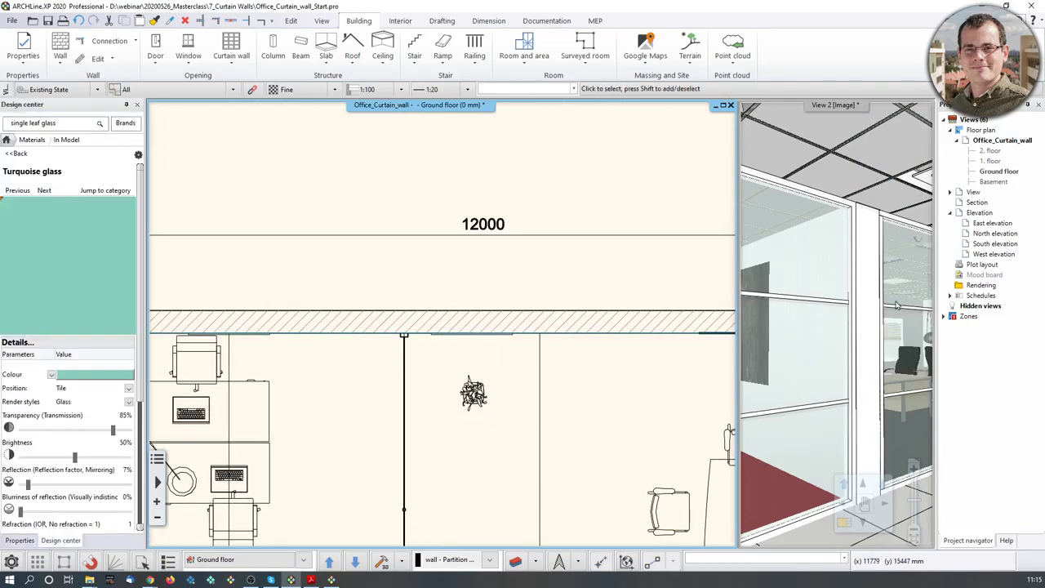
# Widen View 2 beside a narrower floor plan and look along the new curtain wall
pyautogui.click(831, 325)
pyautogui.click(707, 253)
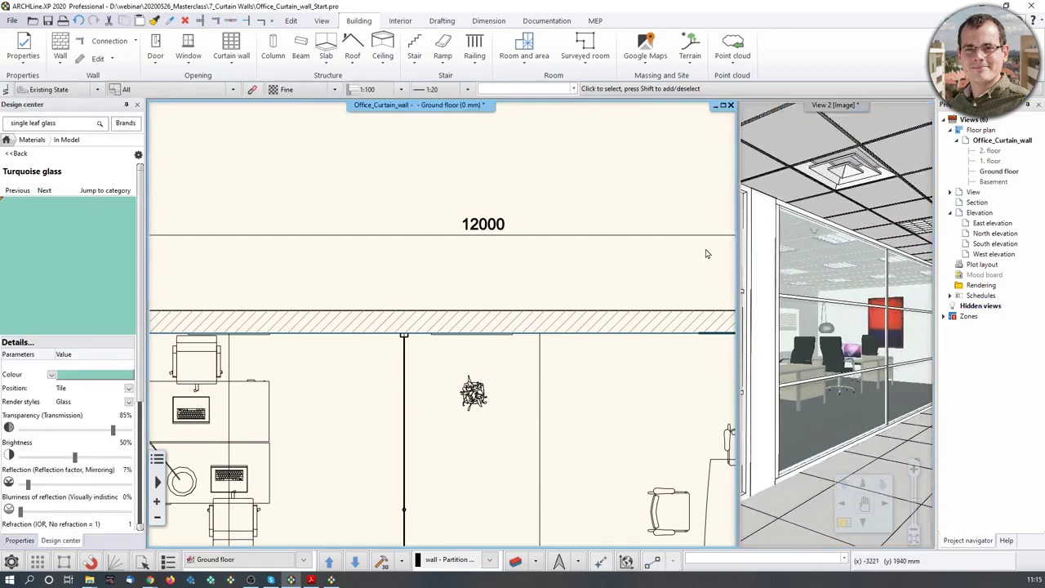
pyautogui.moveTo(737, 255); pyautogui.dragTo(650, 268)
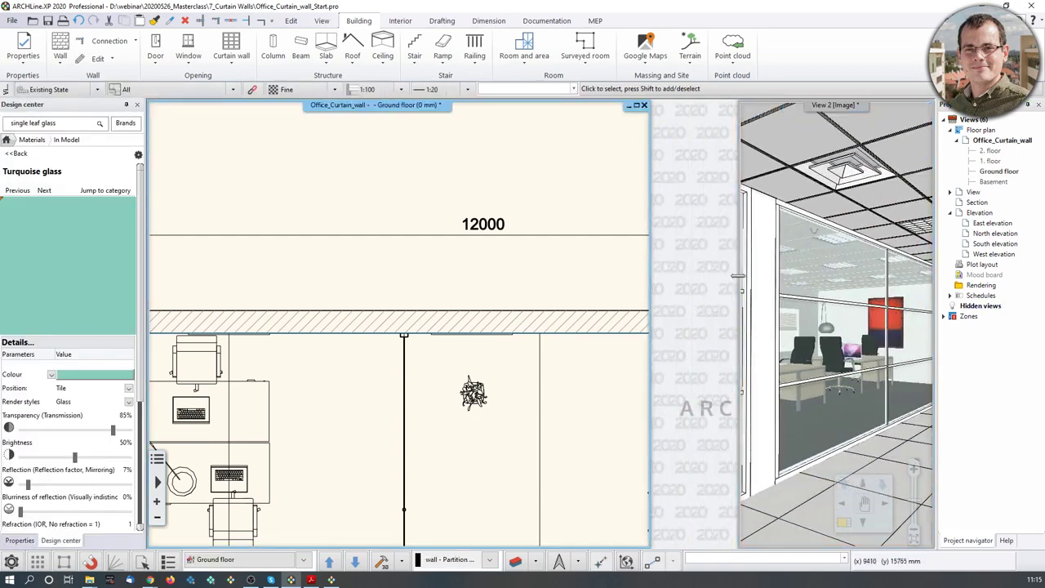
pyautogui.moveTo(738, 276); pyautogui.dragTo(654, 291)
pyautogui.moveTo(759, 363); pyautogui.dragTo(661, 365)
# Copy the existing 1500 mm glass door into the new curtain wall, swinging into the desk room near the partition wall
pyautogui.scroll(-5, 334, 365)
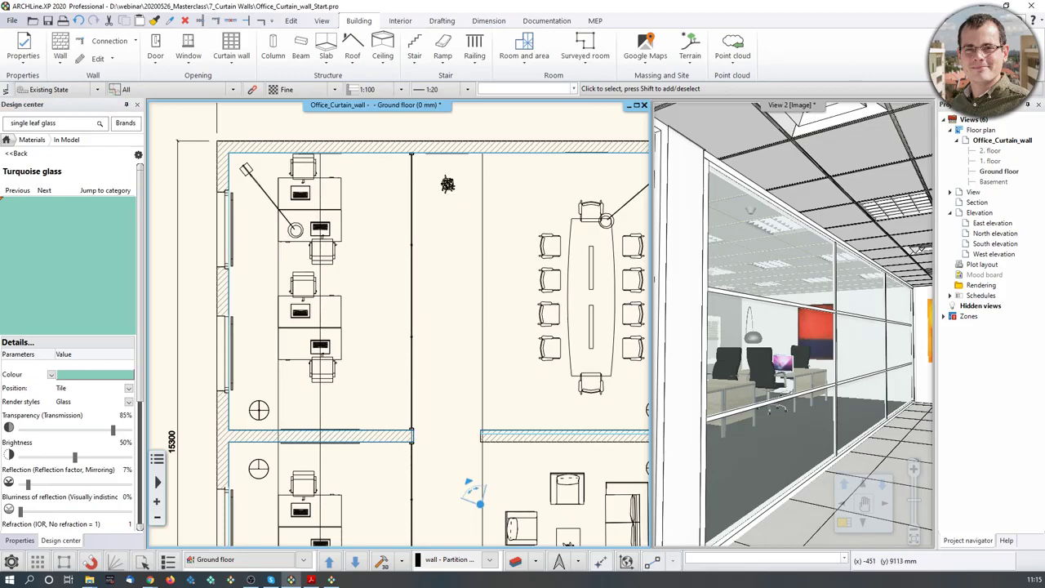
pyautogui.moveTo(589, 520); pyautogui.dragTo(609, 349, button='middle')
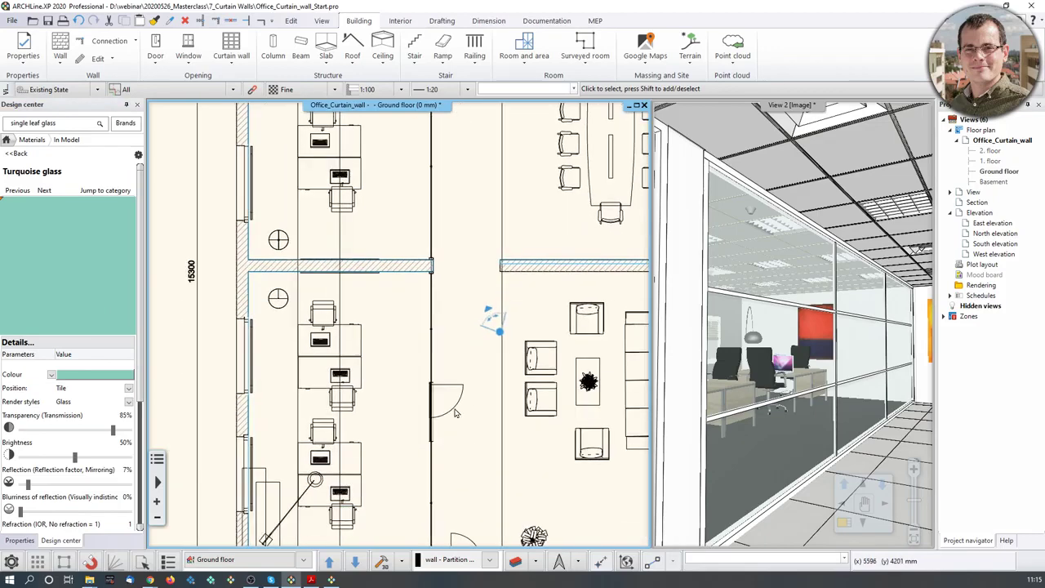
pyautogui.click(431, 429)
pyautogui.click(431, 443)
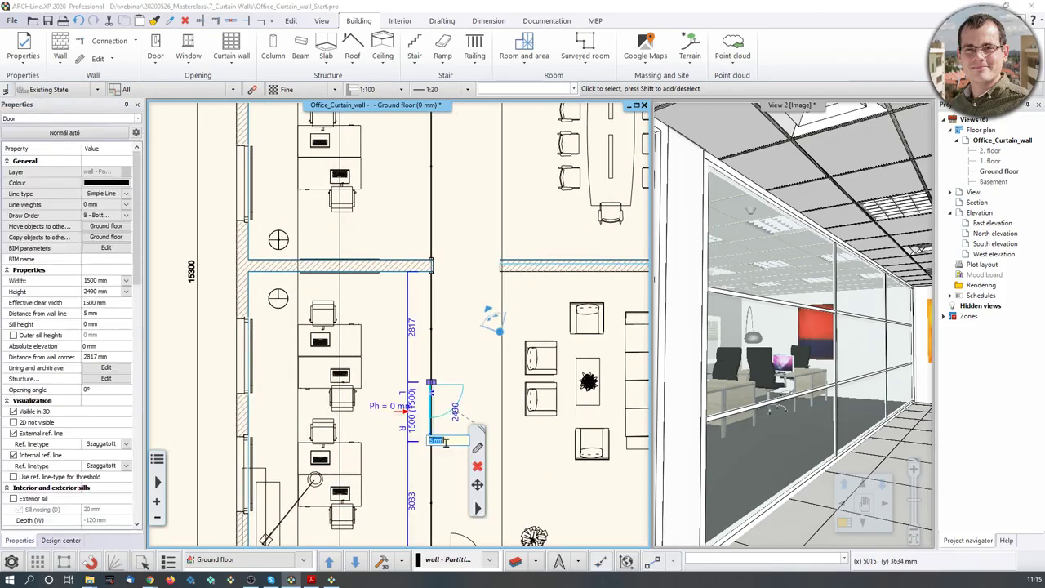
pyautogui.press('Escape')
pyautogui.moveTo(478, 485)
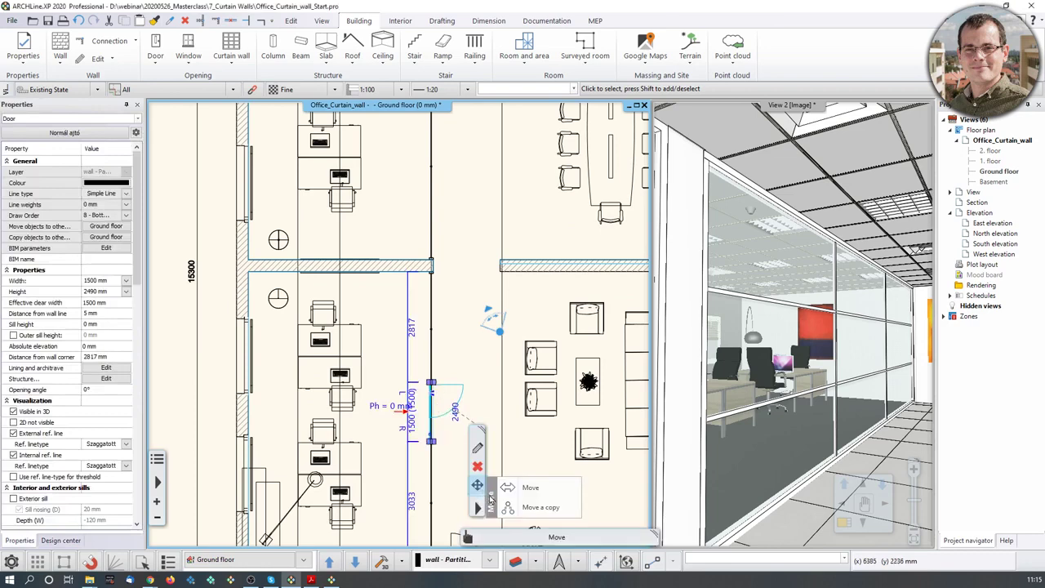
pyautogui.click(516, 512)
pyautogui.moveTo(487, 312); pyautogui.dragTo(422, 508, button='middle')
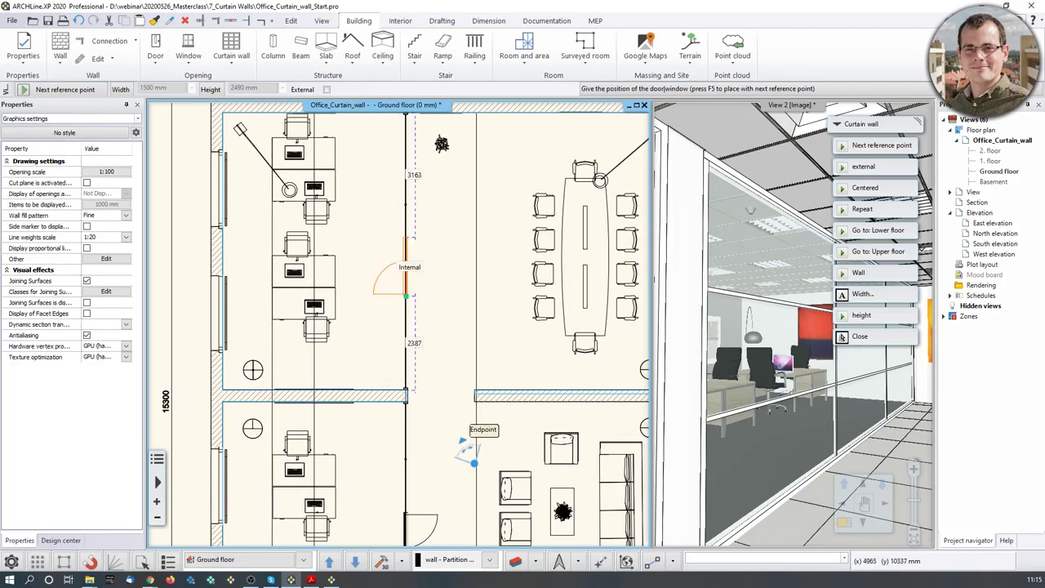
pyautogui.click(406, 324)
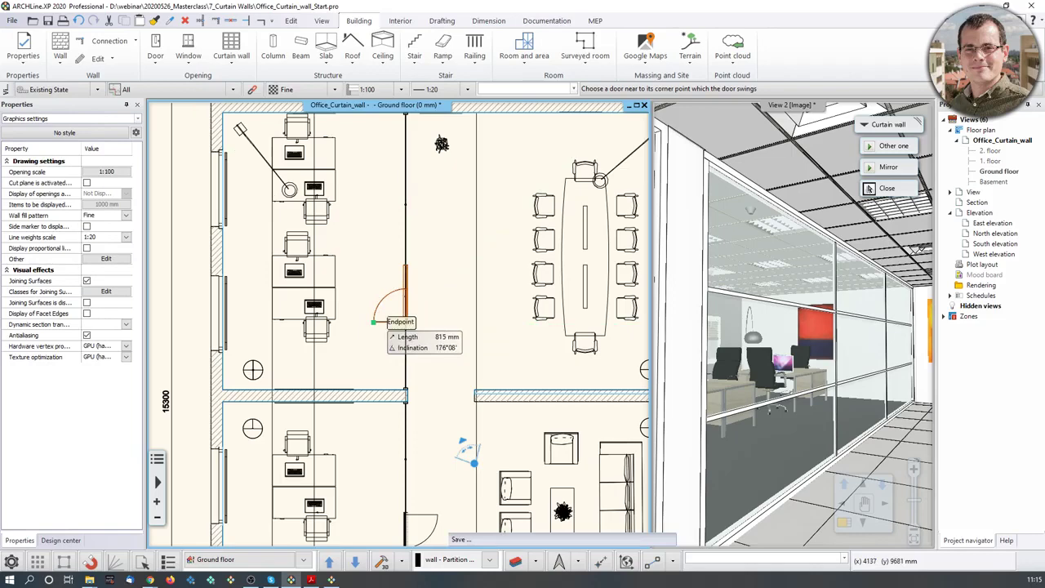
pyautogui.click(373, 323)
pyautogui.press('Escape')
# Set the copied door's distance from the partition wall to 1000 mm
pyautogui.scroll(3, 406, 315)
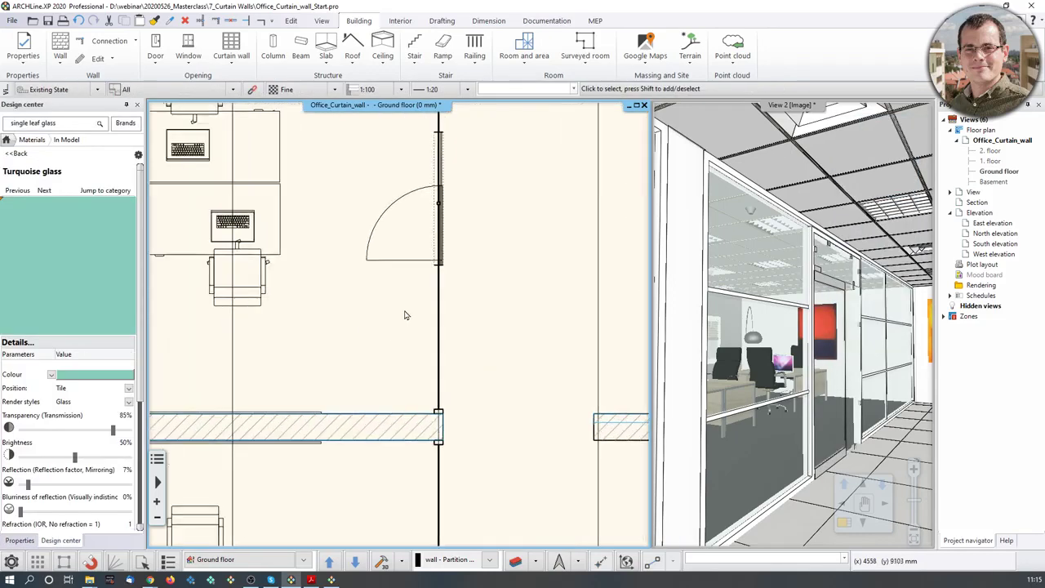
pyautogui.click(395, 259)
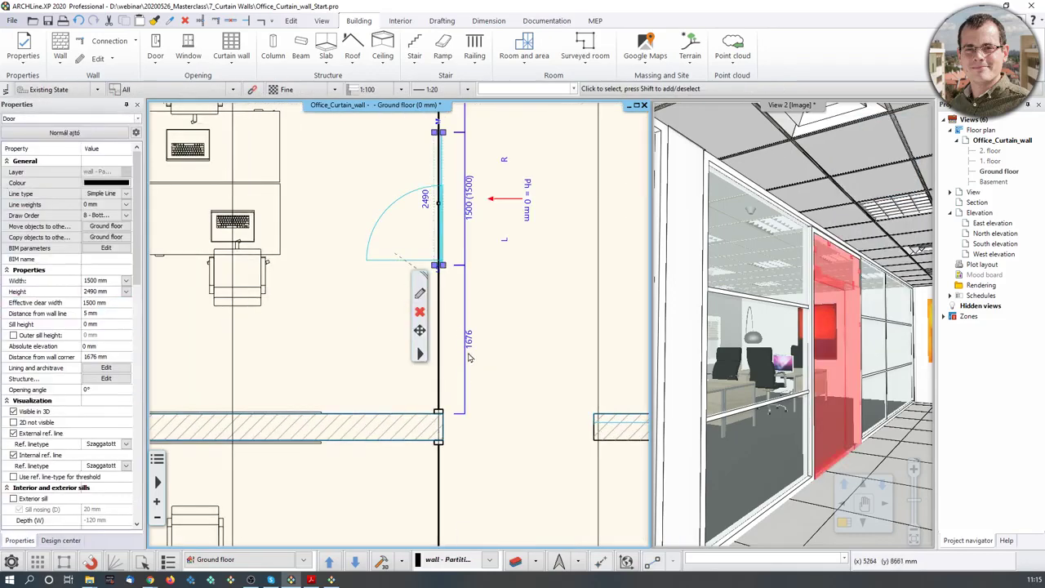
pyautogui.click(470, 343)
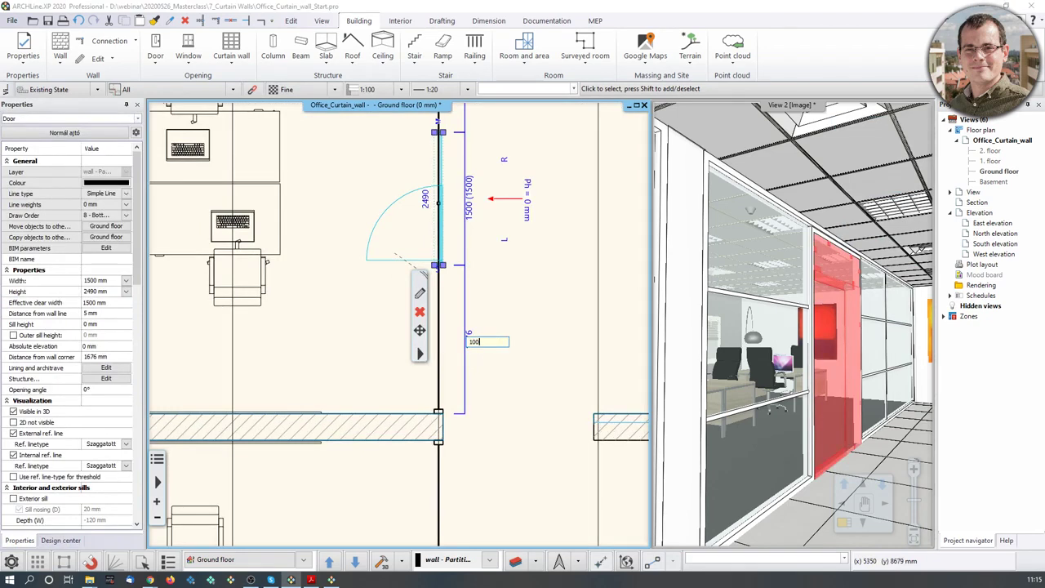
pyautogui.write('1000')
pyautogui.press('Return')
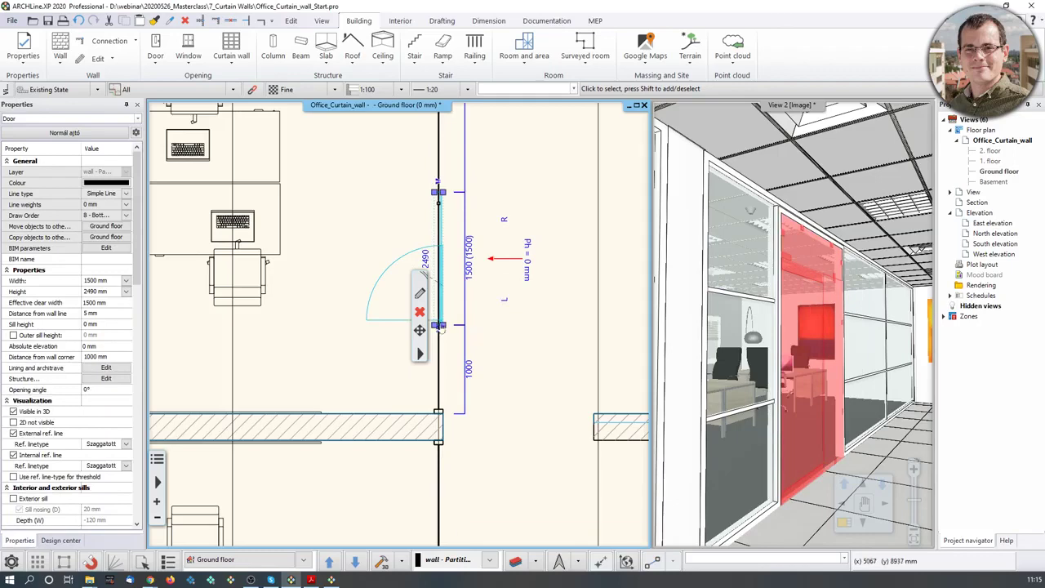
# Mirror the copied door left-right and in-out so it opens into the desk room, hinged away from the partition wall
pyautogui.moveTo(451, 278); pyautogui.dragTo(467, 303, button='middle')
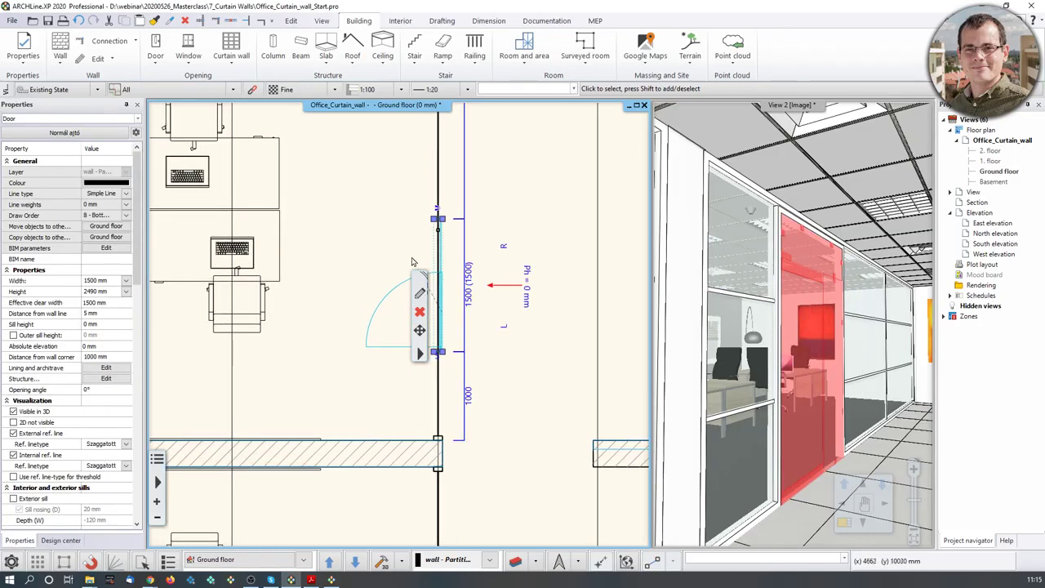
pyautogui.moveTo(493, 269); pyautogui.dragTo(513, 271, button='middle')
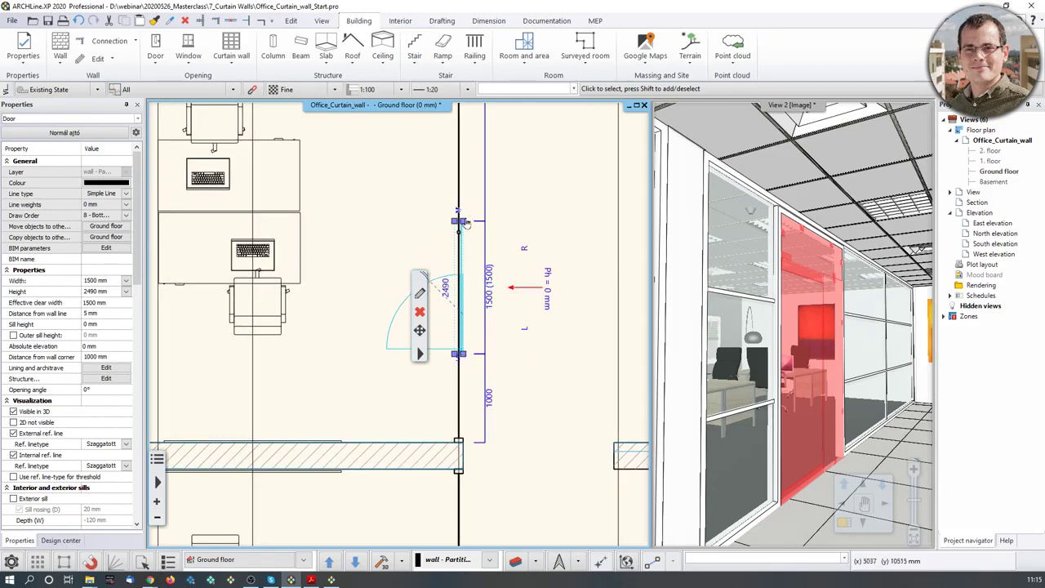
pyautogui.moveTo(460, 220)
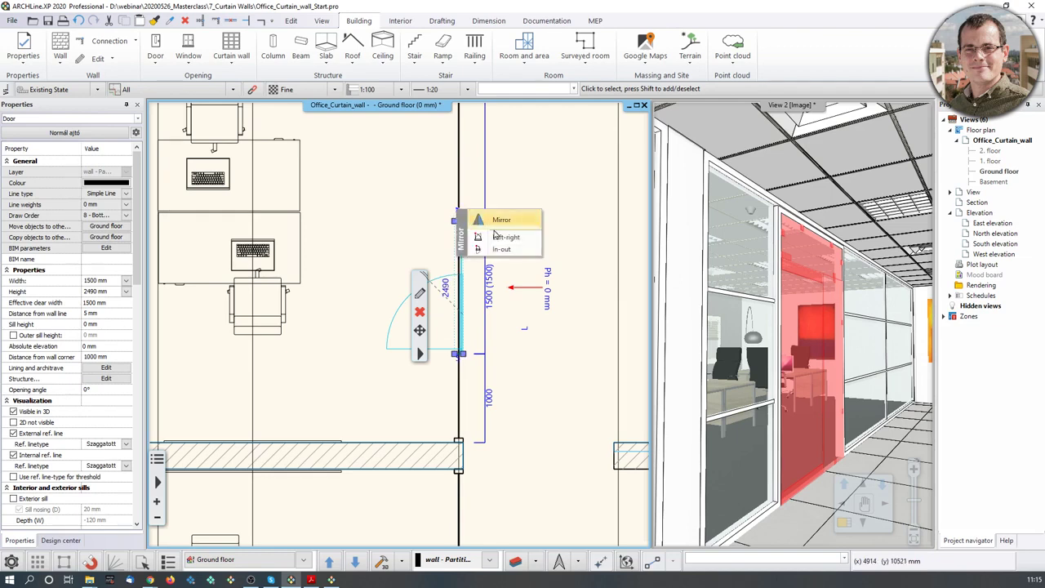
pyautogui.click(501, 238)
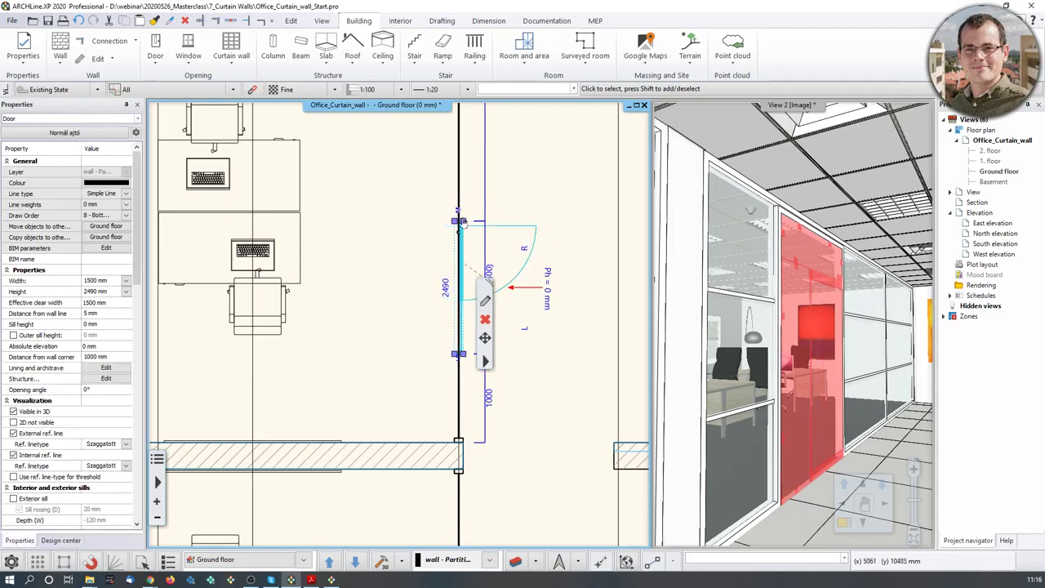
pyautogui.moveTo(460, 218)
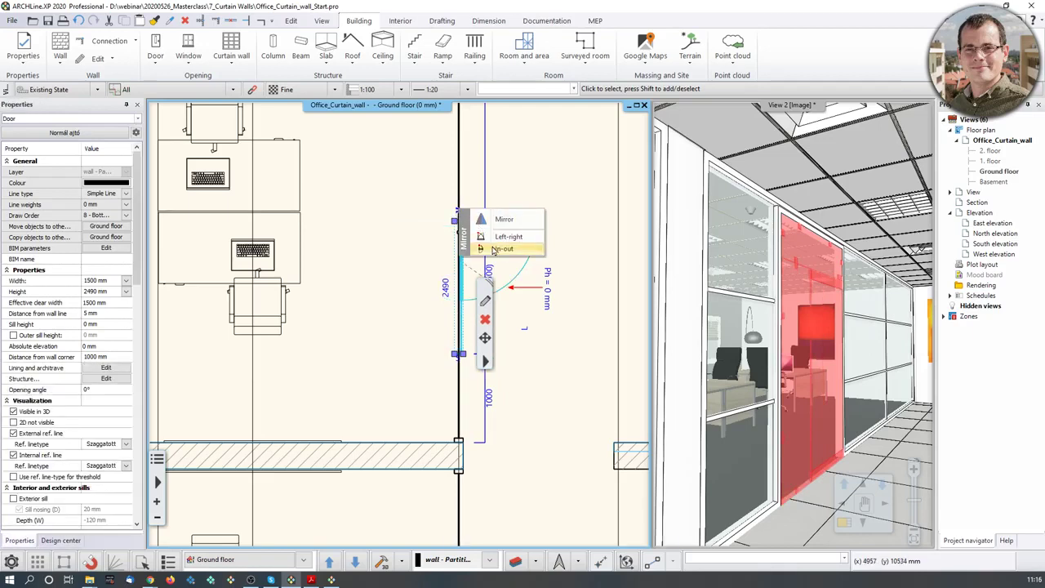
pyautogui.click(493, 249)
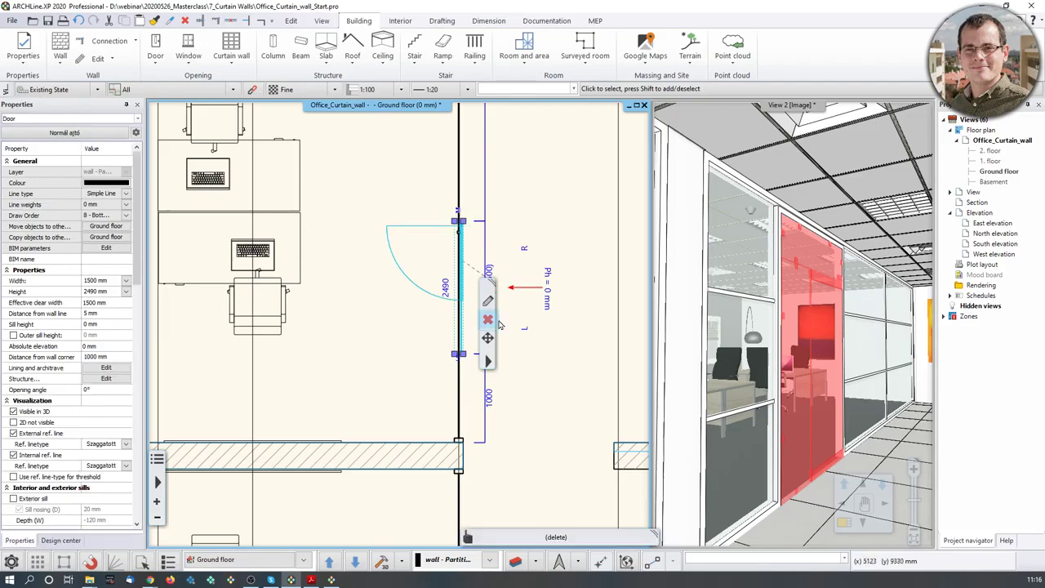
pyautogui.press('Escape')
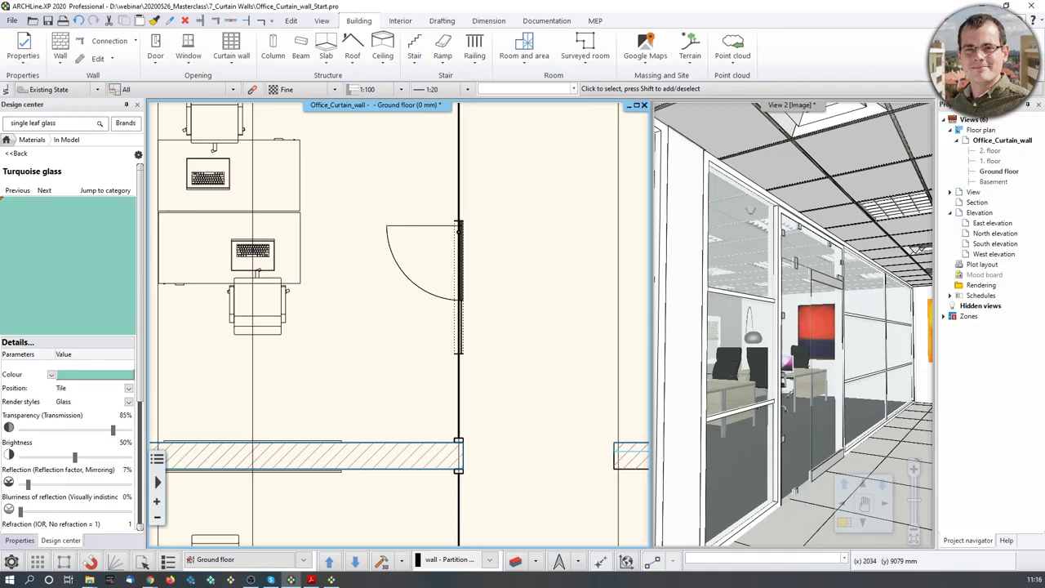
pyautogui.click(813, 286)
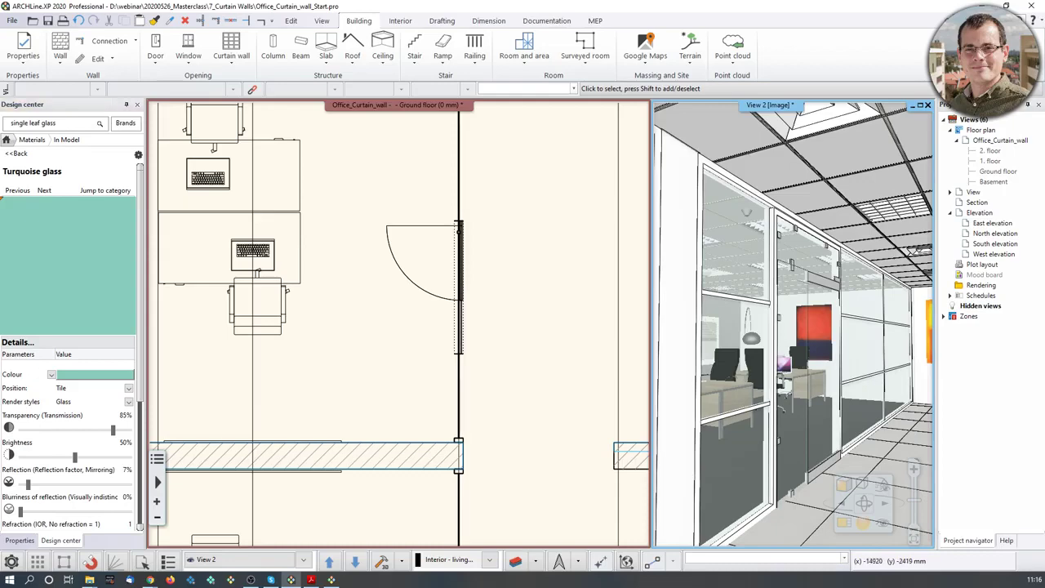
pyautogui.scroll(3, 715, 436)
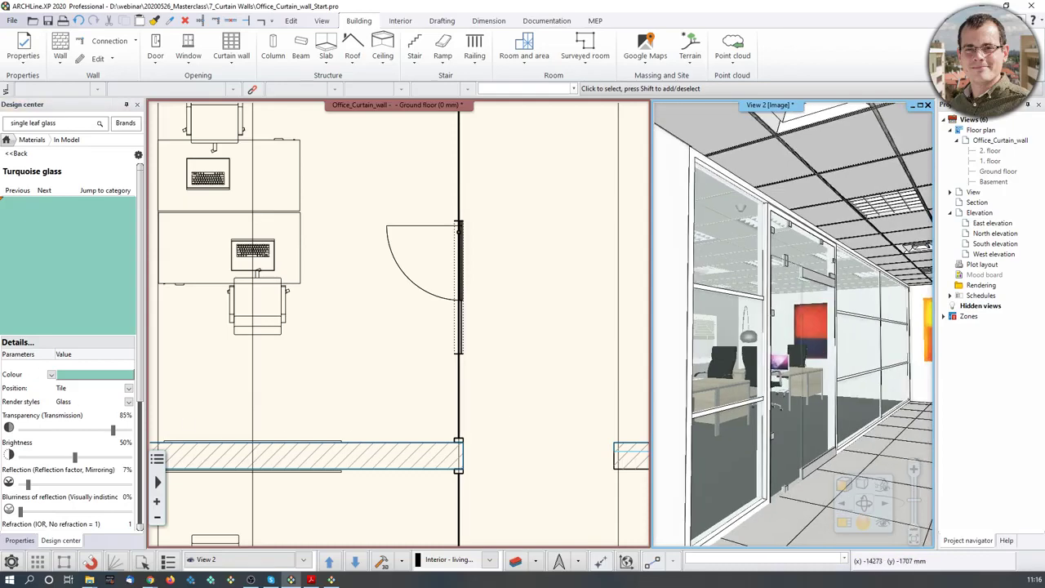
pyautogui.scroll(3, 715, 435)
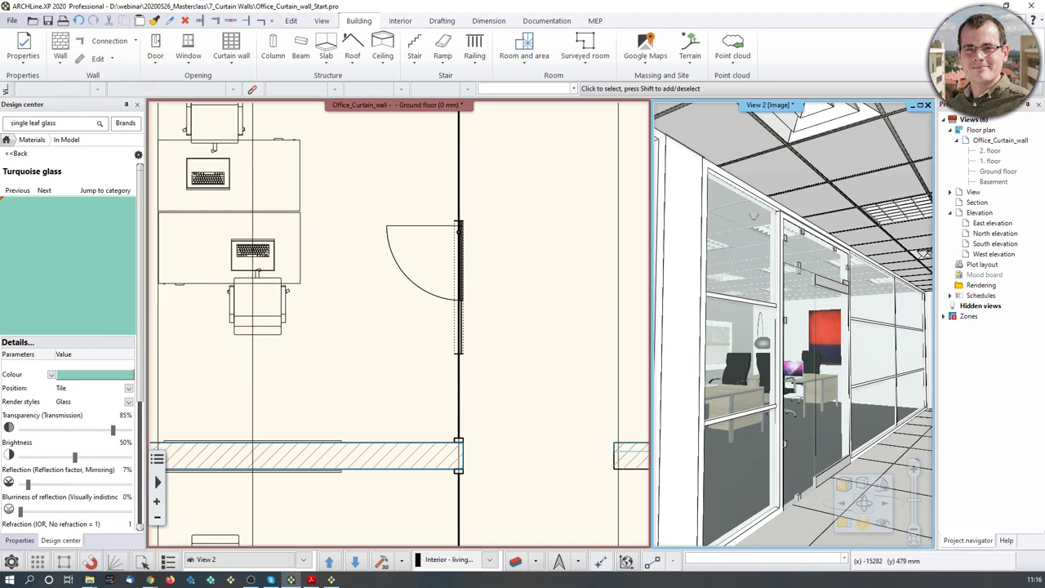
# Set the new curtain wall's number of glasses in vertical to 1 and preview the redrawn grid
pyautogui.click(501, 307)
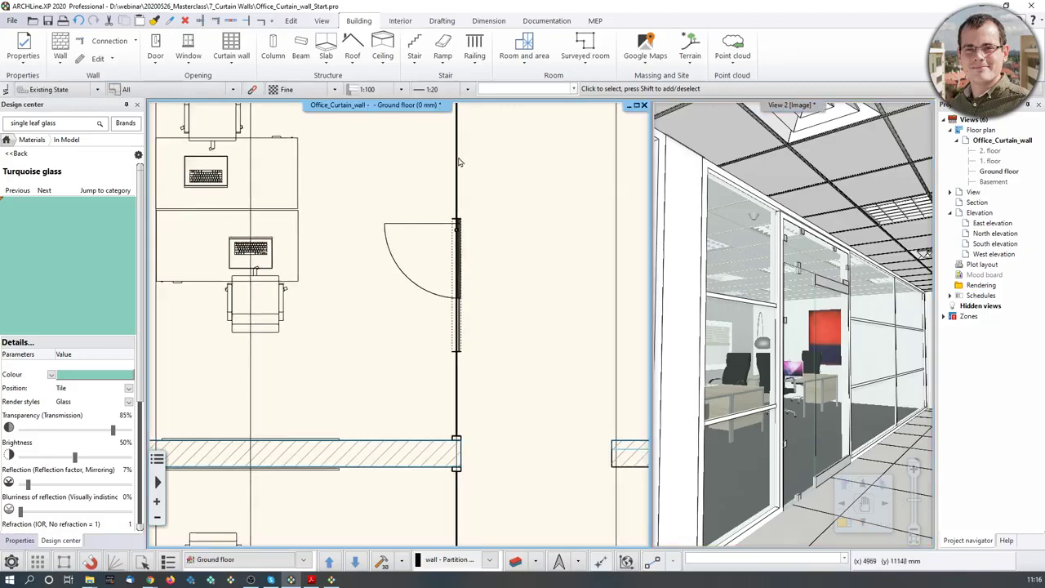
pyautogui.click(459, 161)
pyautogui.click(483, 196)
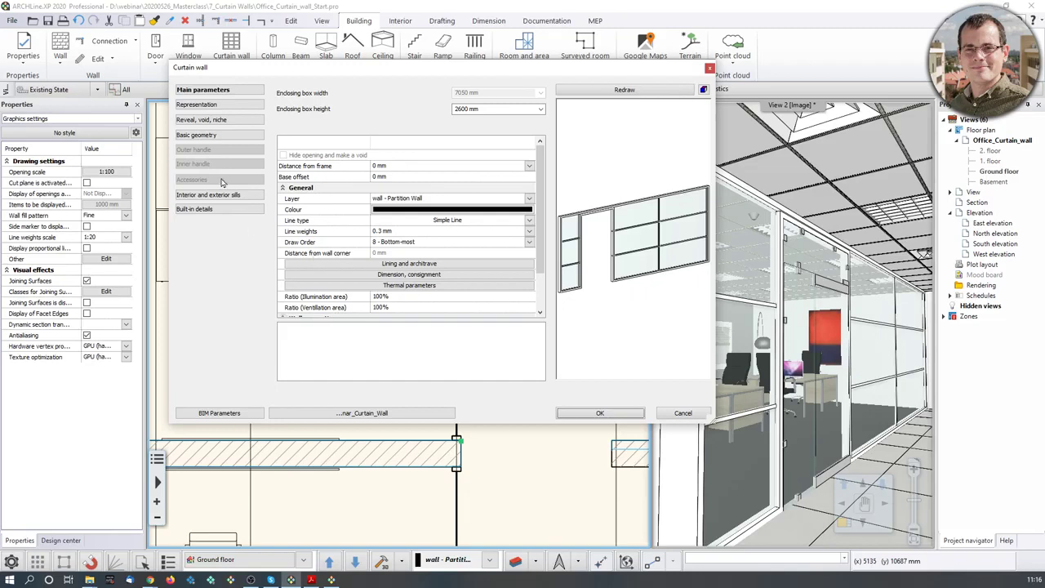
pyautogui.click(222, 136)
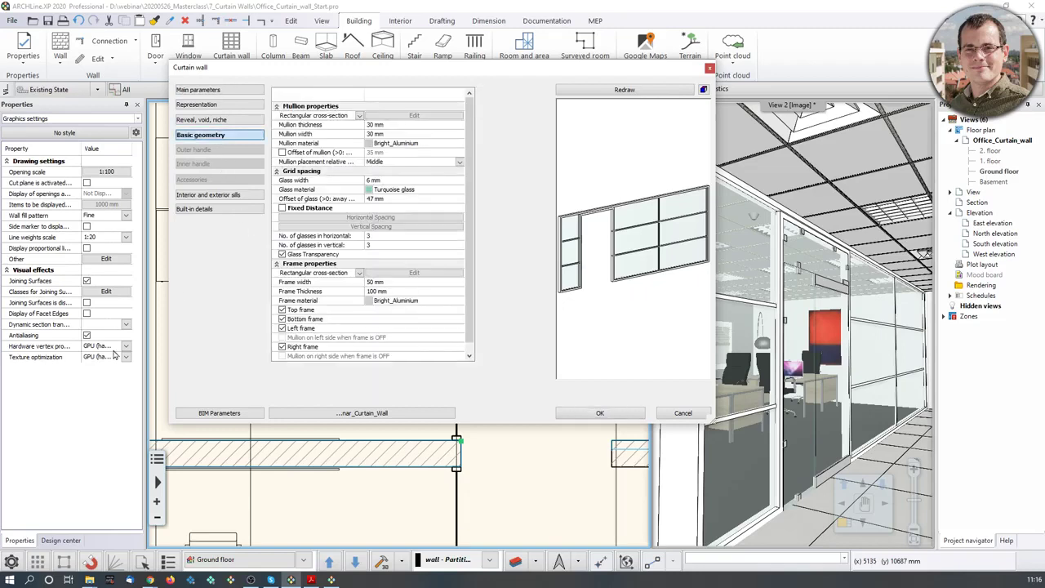
pyautogui.click(375, 247)
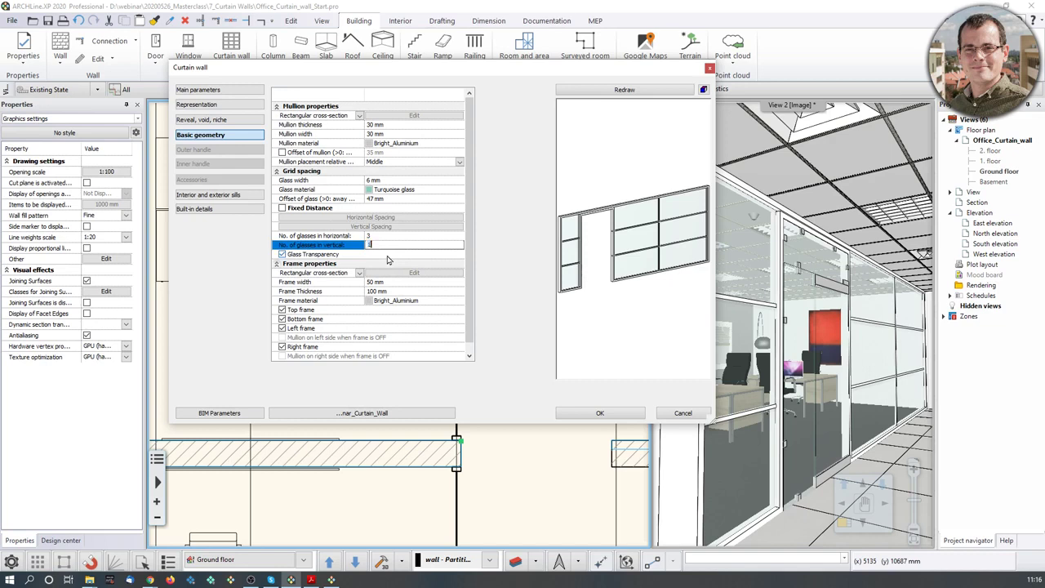
pyautogui.write('1')
pyautogui.click(632, 91)
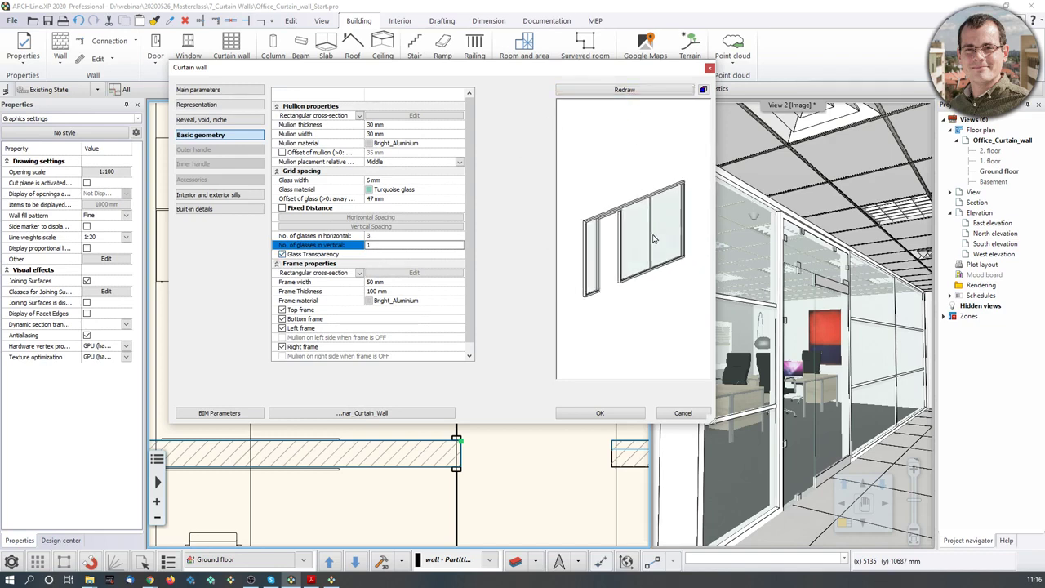
pyautogui.scroll(-2, 649, 239)
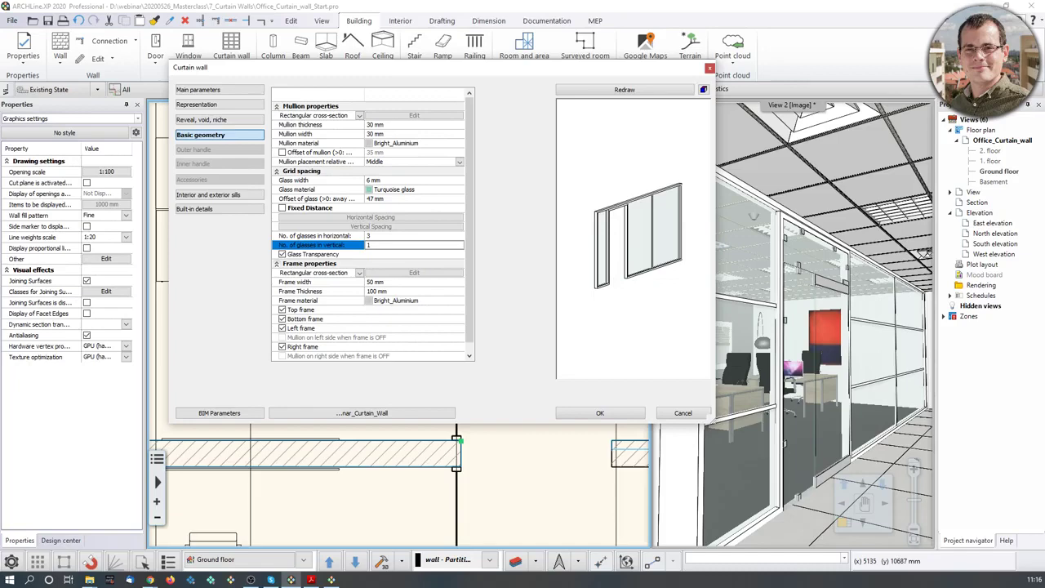
pyautogui.click(597, 413)
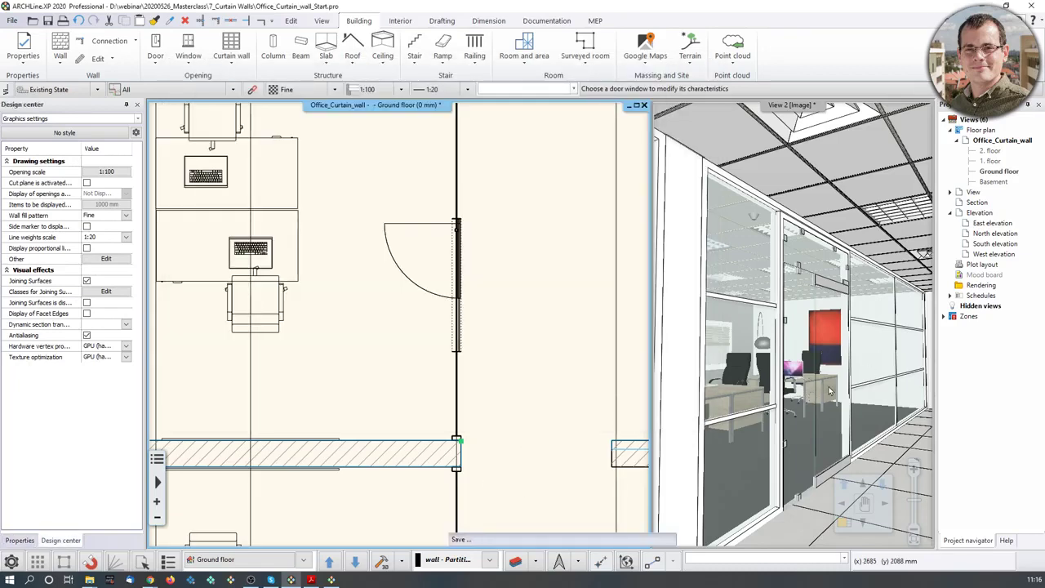
# Make View 2 the main view and look at the curtain wall with full-height glass panels
pyautogui.click(851, 366)
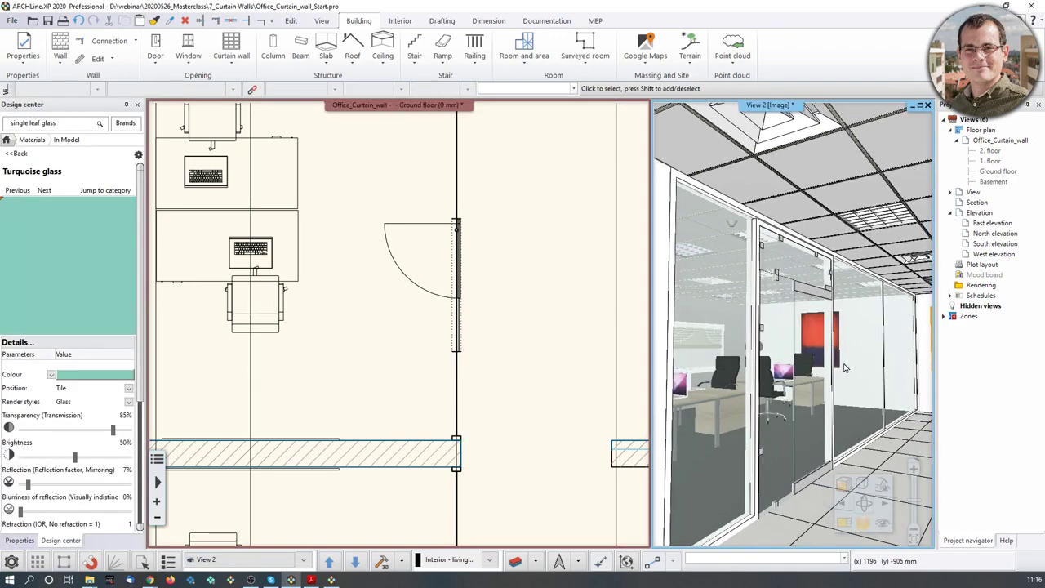
pyautogui.moveTo(845, 369); pyautogui.dragTo(828, 372, button='middle')
pyautogui.click(845, 526)
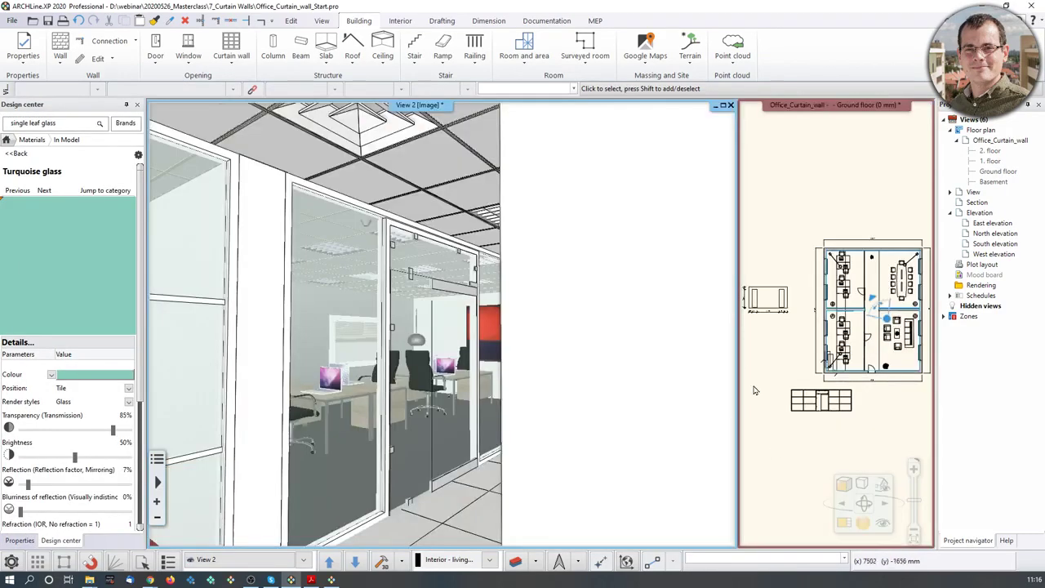
# Start Edit layout for the 7050 mm wide desk-room curtain wall and place its elevation layout on the ground floor plan
pyautogui.moveTo(679, 377)
pyautogui.mouseDown(button='middle')
pyautogui.moveTo(396, 375)
pyautogui.moveTo(467, 236)
pyautogui.moveTo(393, 207)
pyautogui.moveTo(334, 352)
pyautogui.mouseUp(button='middle')
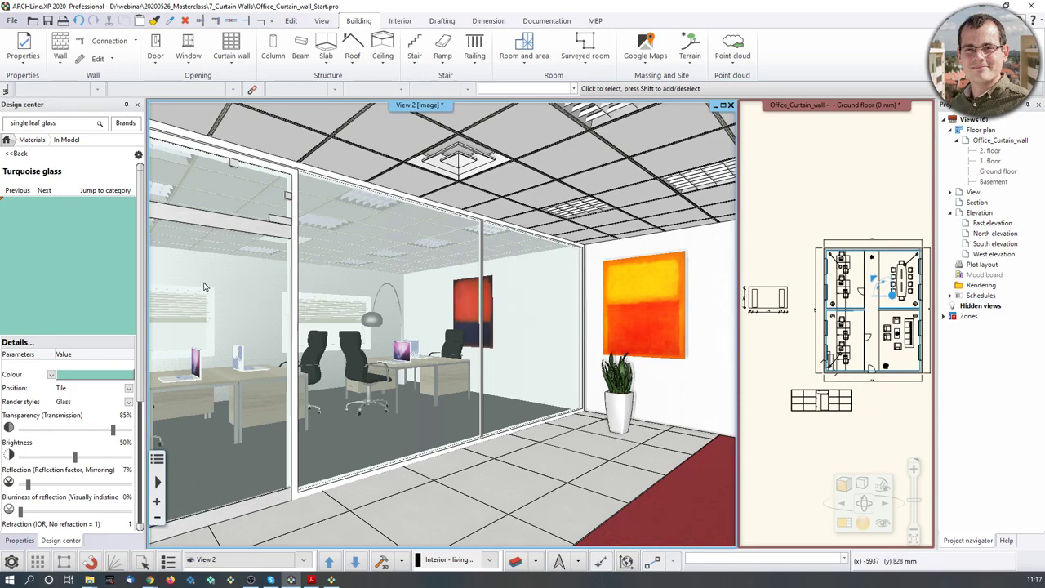
pyautogui.moveTo(344, 219); pyautogui.dragTo(715, 334, button='middle')
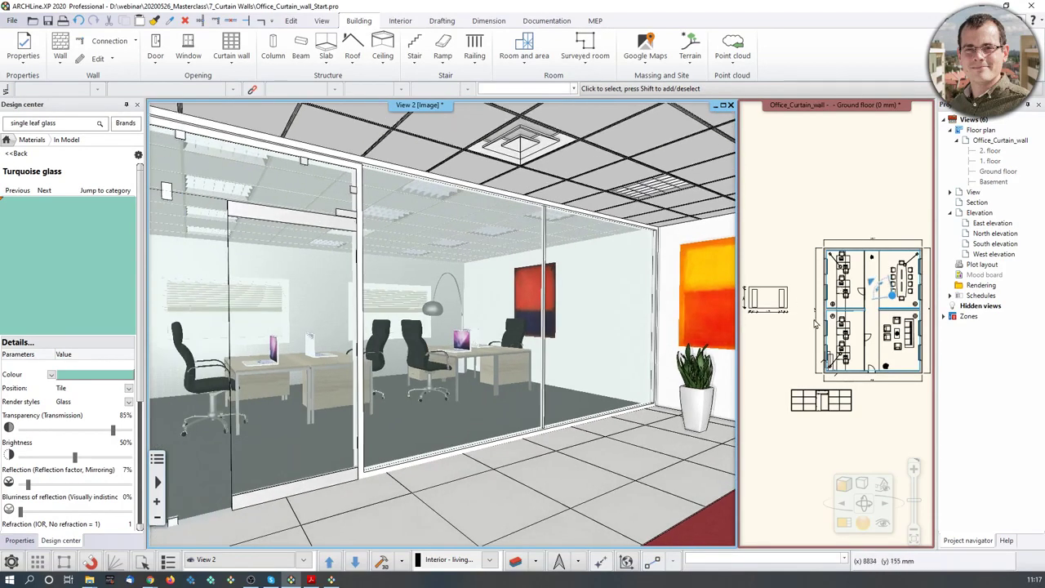
pyautogui.scroll(5, 814, 324)
pyautogui.click(840, 260)
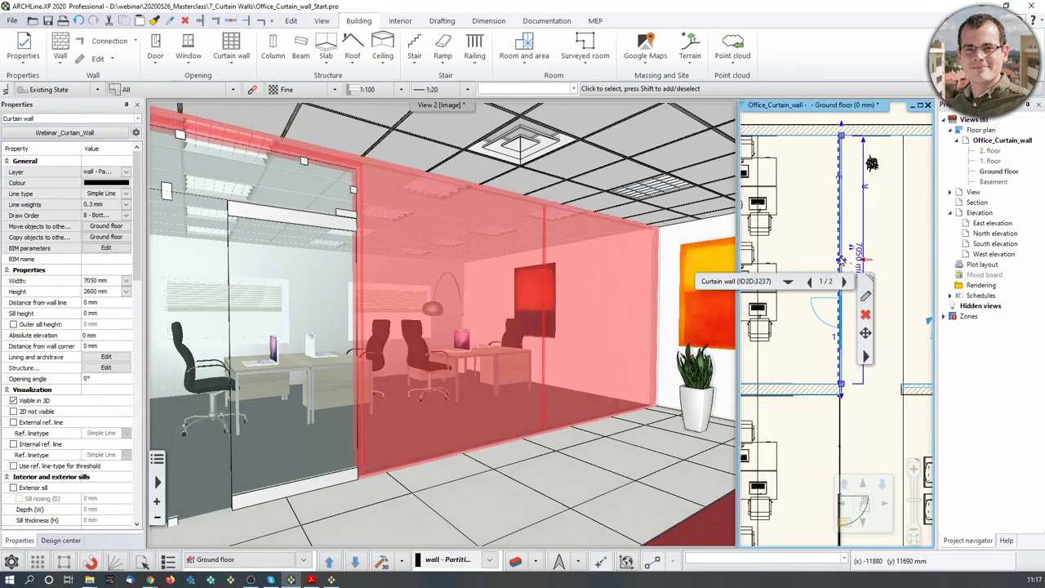
pyautogui.rightClick(842, 249)
pyautogui.click(886, 390)
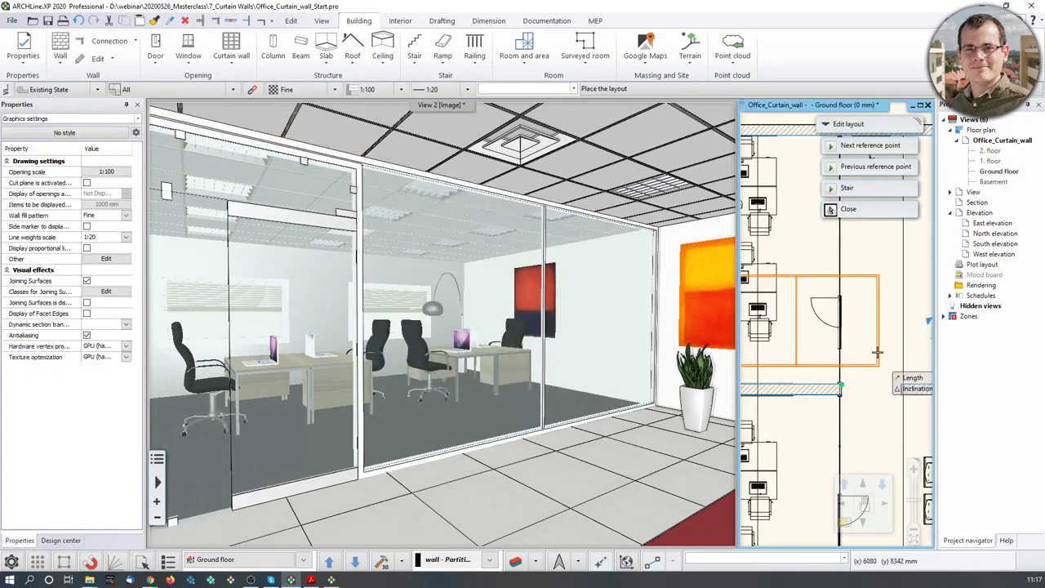
pyautogui.click(877, 353)
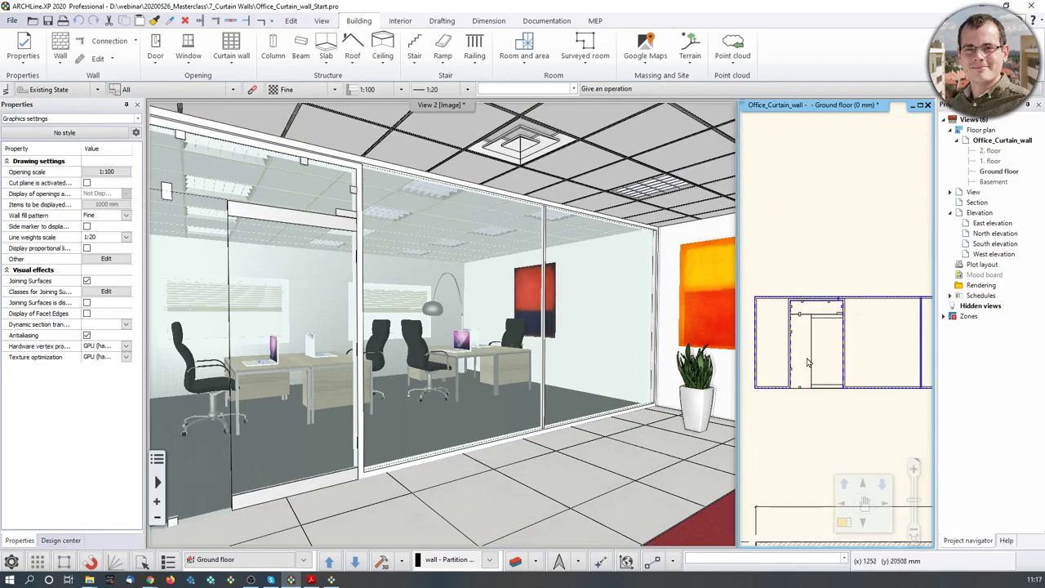
# Make the ground floor plan the main view, showing the layout around the door, and leave the layout editing
pyautogui.scroll(5, 808, 363)
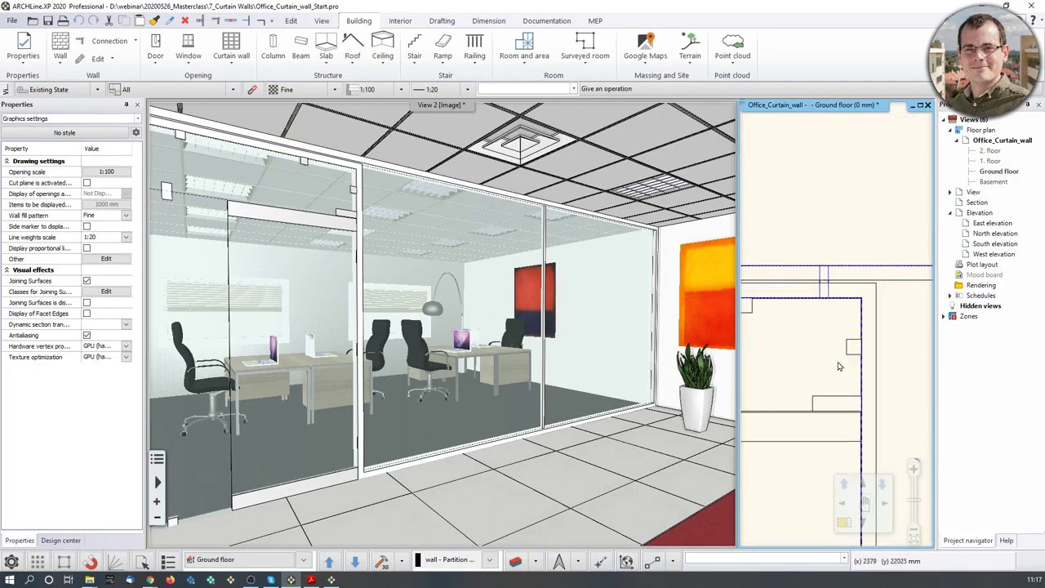
pyautogui.click(844, 526)
pyautogui.scroll(5, 437, 299)
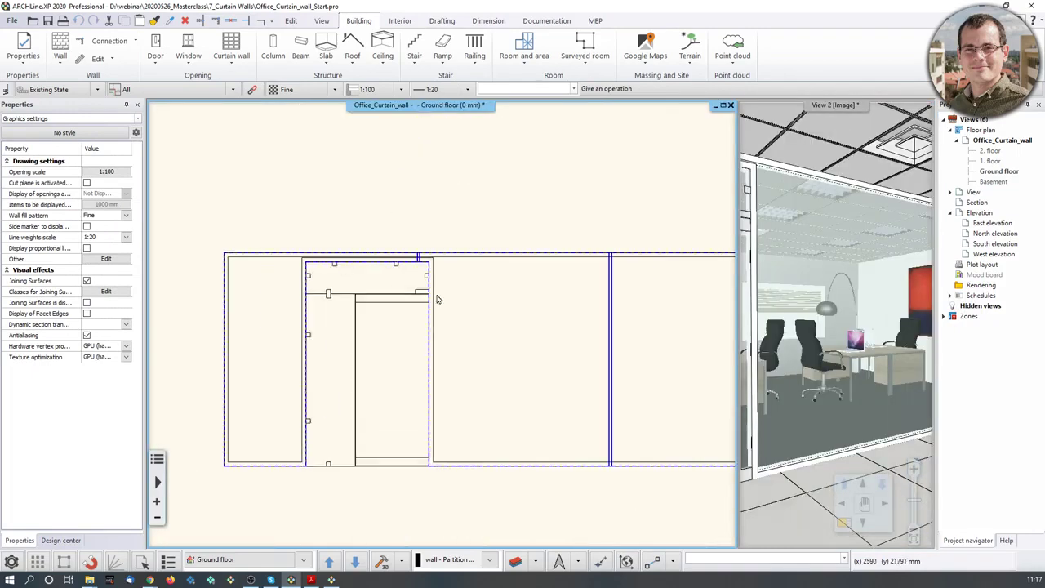
pyautogui.scroll(2, 437, 299)
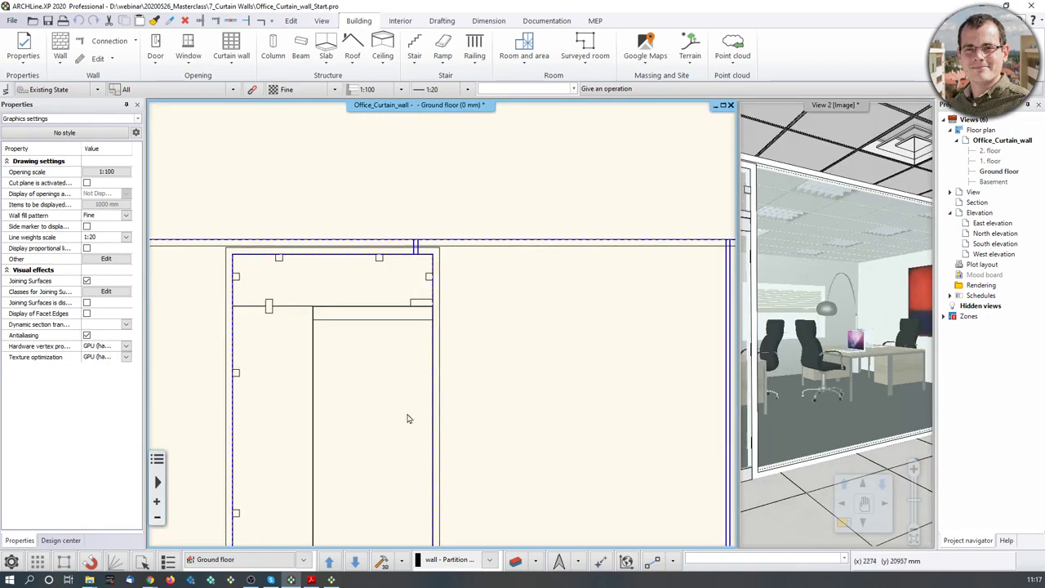
pyautogui.click(590, 205)
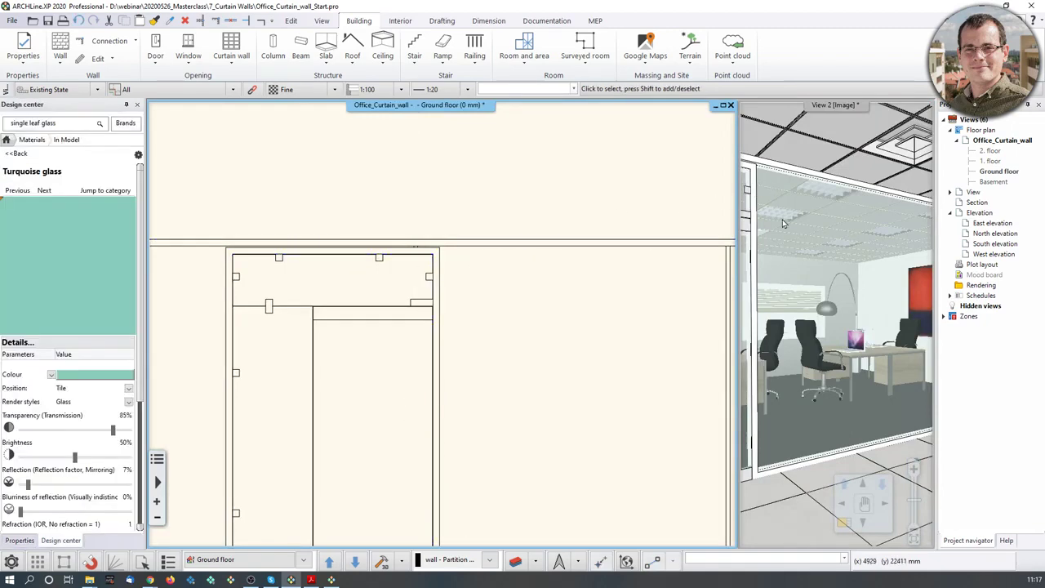
# Examine the junction between the glass door's top frame and the curtain wall in View 2 and in the layout drawing
pyautogui.moveTo(824, 280); pyautogui.dragTo(867, 328, button='middle')
pyautogui.scroll(4, 873, 262)
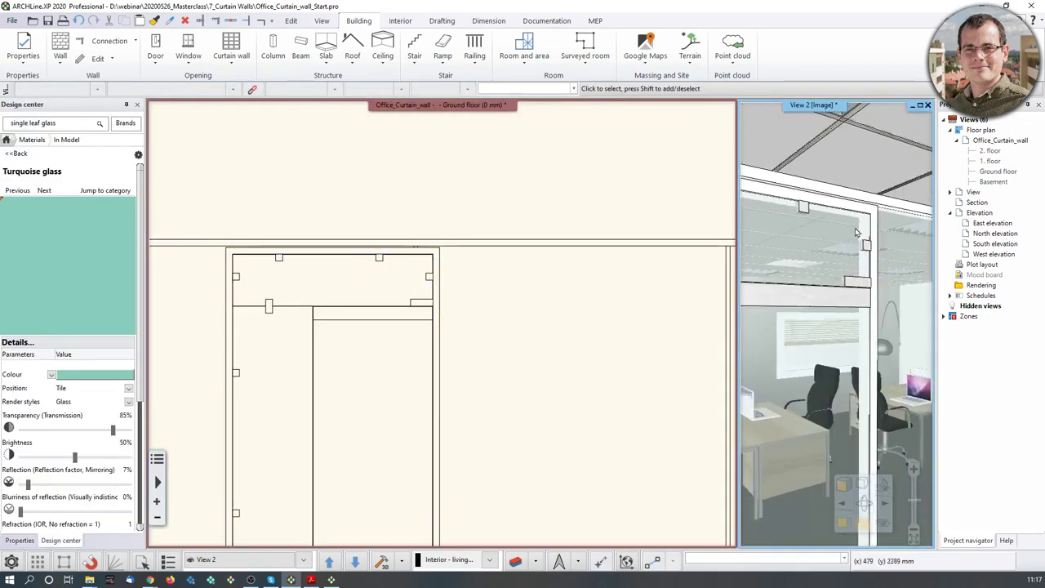
pyautogui.scroll(4, 875, 245)
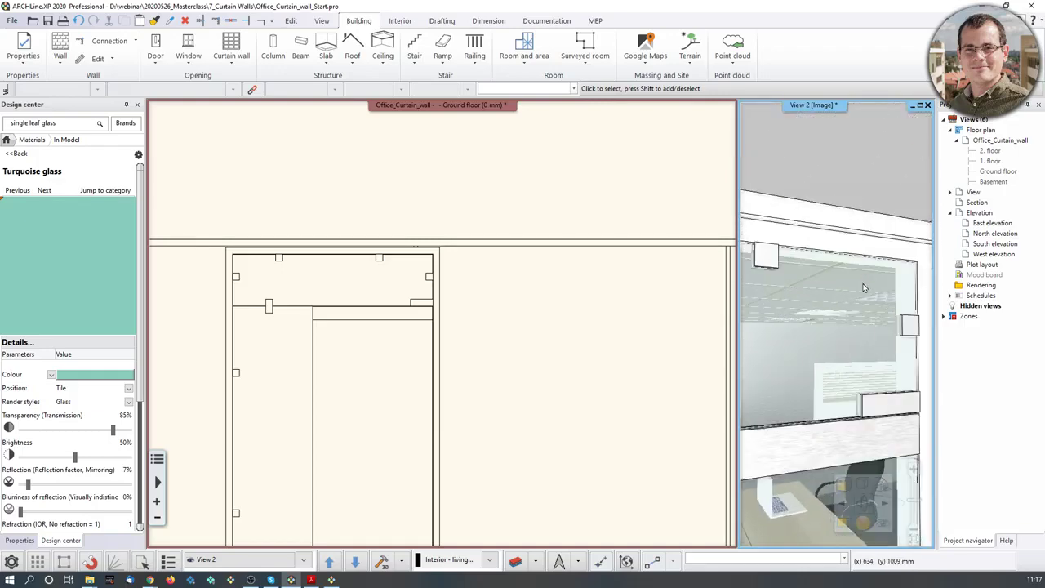
pyautogui.moveTo(868, 239); pyautogui.dragTo(844, 287, button='middle')
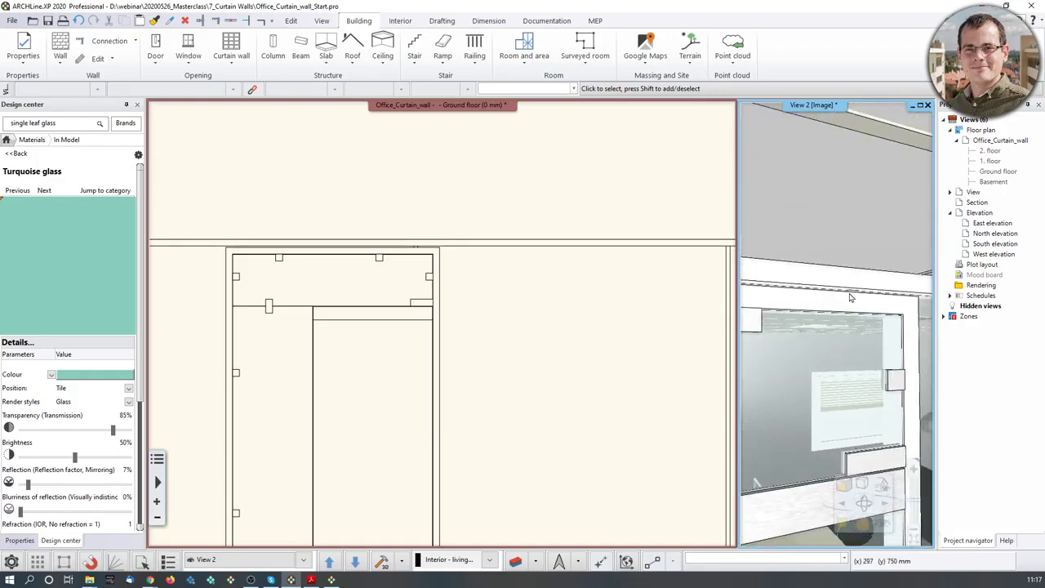
pyautogui.scroll(-5, 849, 298)
pyautogui.scroll(-3, 490, 375)
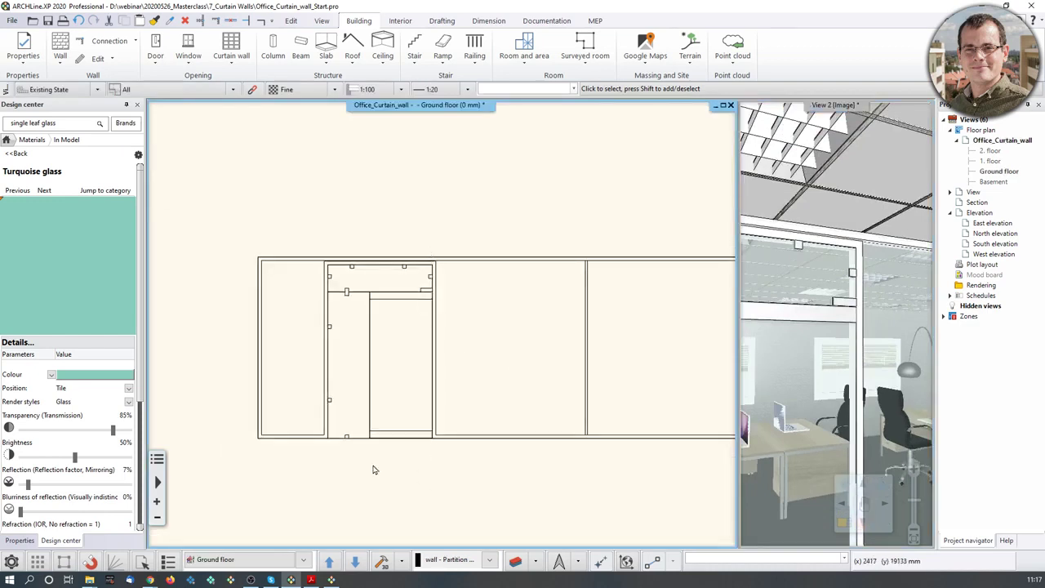
pyautogui.moveTo(467, 536)
pyautogui.scroll(2, 435, 280)
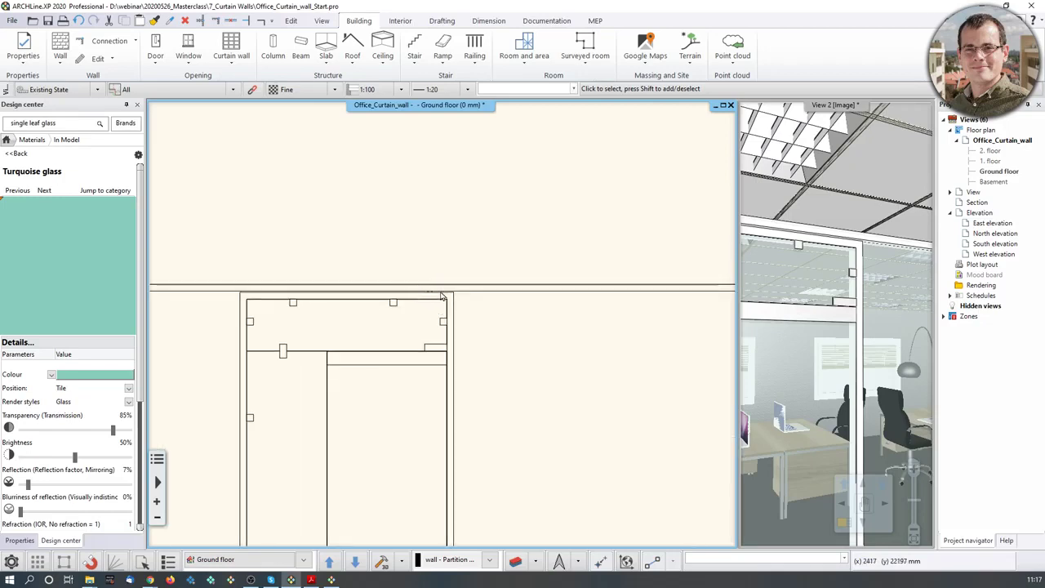
pyautogui.scroll(1, 466, 255)
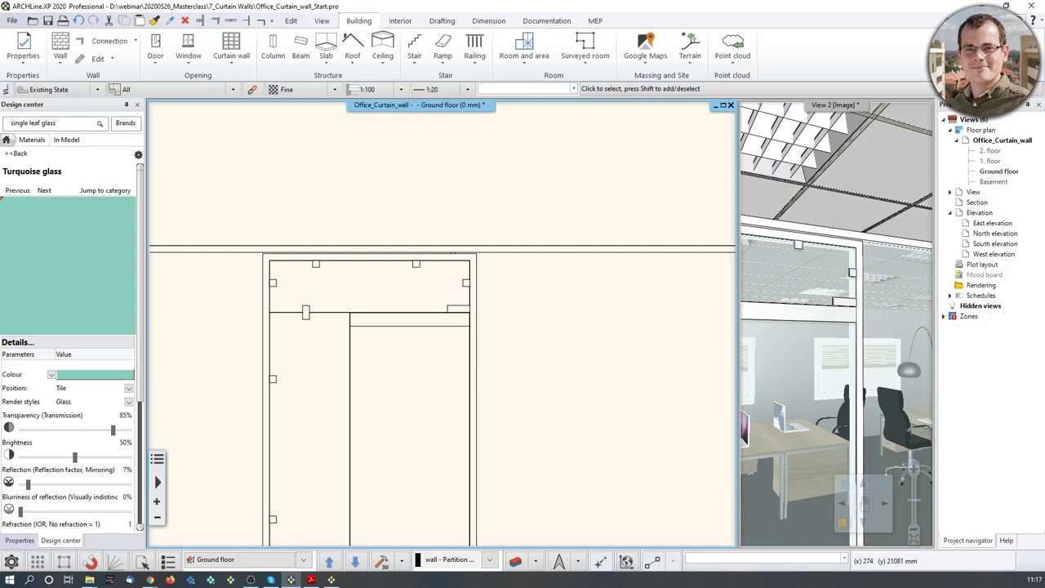
# Move the short mullion above the door so it stands directly against the door frame's outer left edge
pyautogui.click(499, 253)
pyautogui.rightClick(499, 253)
pyautogui.click(531, 279)
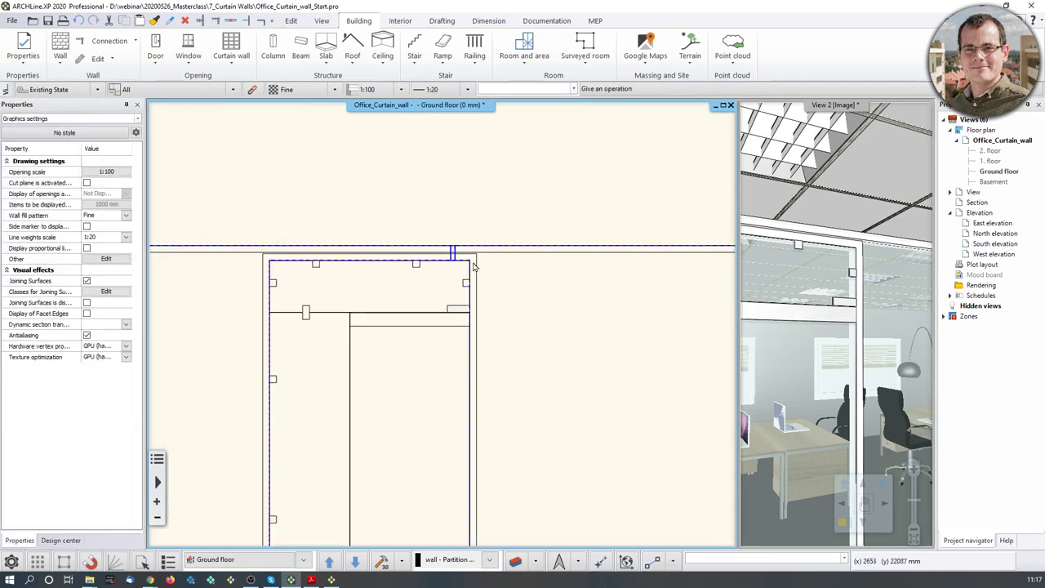
pyautogui.scroll(1, 454, 248)
pyautogui.moveTo(454, 247); pyautogui.dragTo(457, 266, button='middle')
pyautogui.rightClick(454, 281)
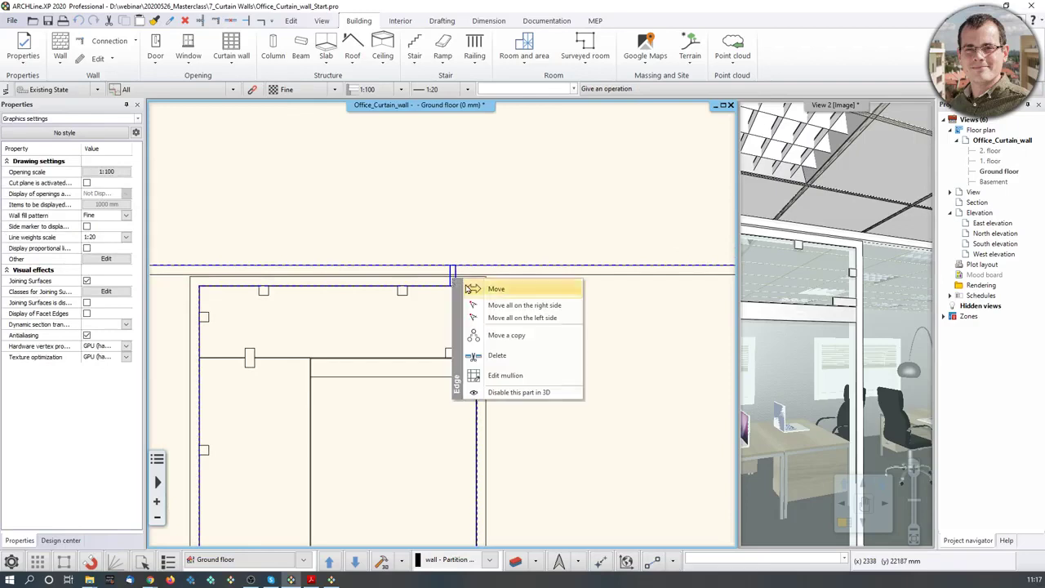
pyautogui.click(469, 287)
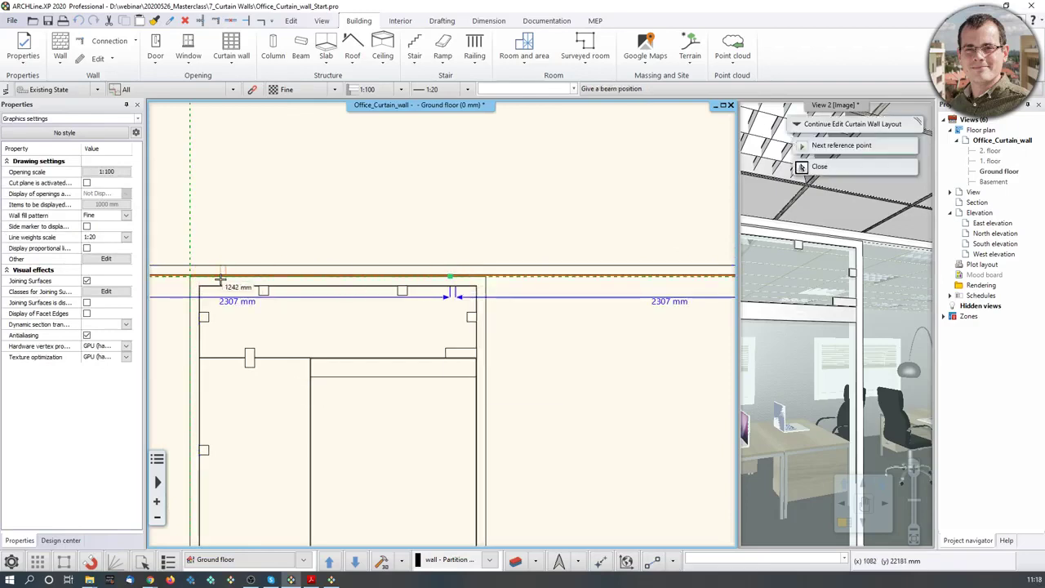
pyautogui.moveTo(245, 290); pyautogui.dragTo(337, 276, button='middle')
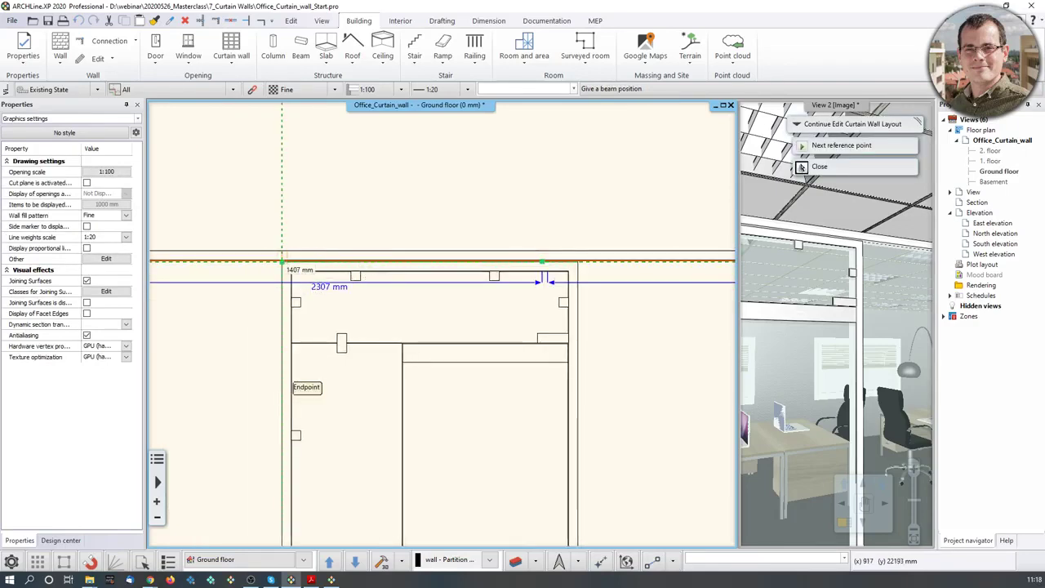
pyautogui.scroll(4, 282, 261)
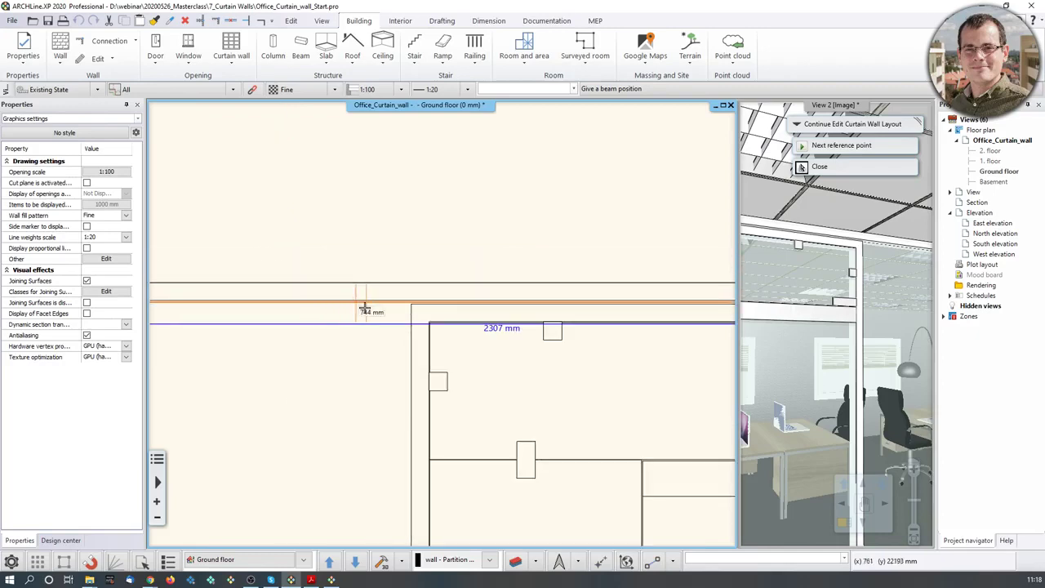
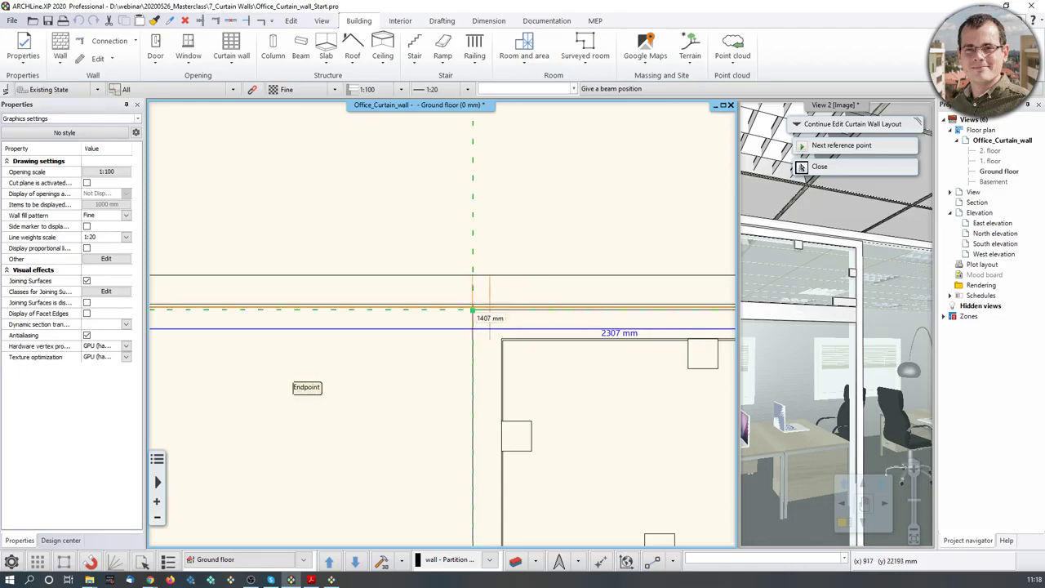
pyautogui.click(454, 303)
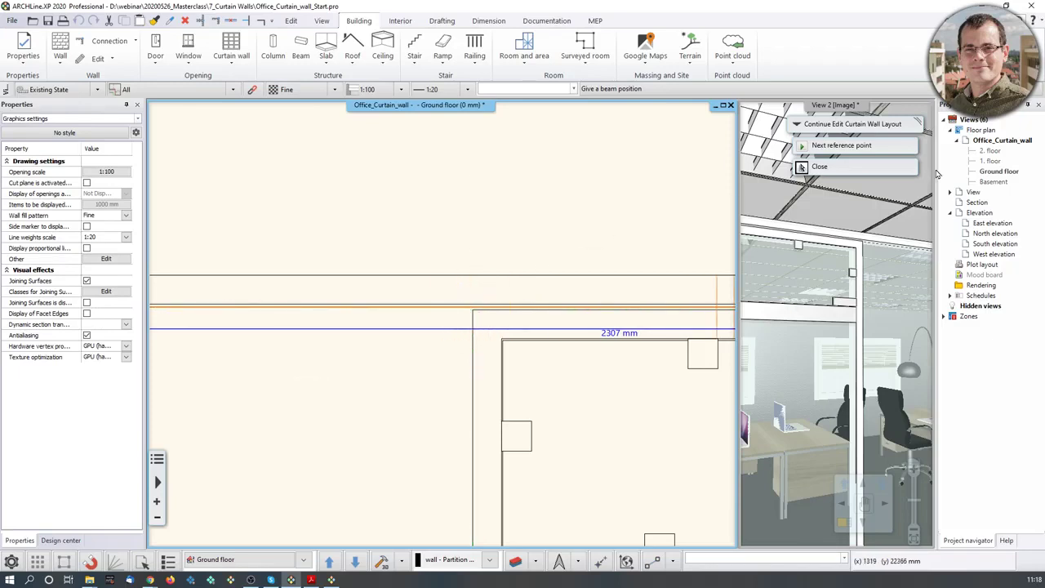
pyautogui.press('Escape')
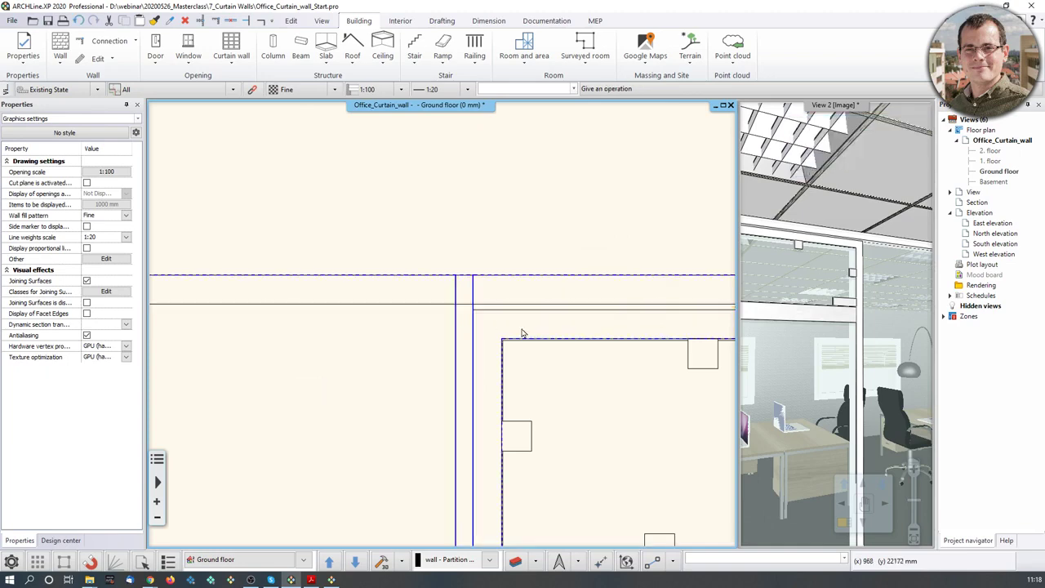
pyautogui.scroll(-3, 526, 367)
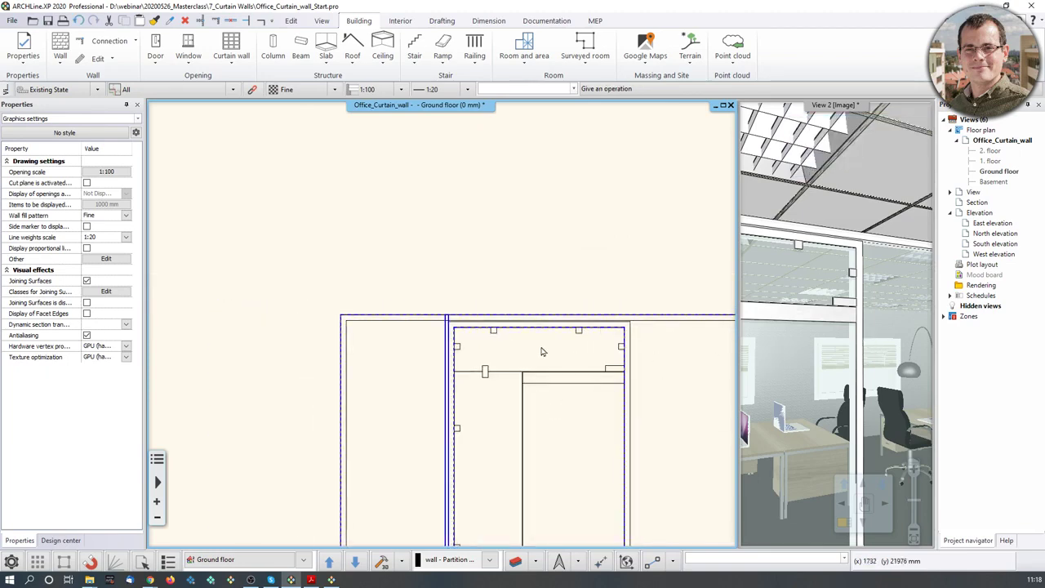
pyautogui.press('Escape')
# Move the mullion between the two large glass panels to 2200 mm from the curtain wall's right end and check it in View 2
pyautogui.moveTo(870, 290); pyautogui.dragTo(799, 296, button='right')
pyautogui.scroll(-1, 813, 312)
pyautogui.moveTo(557, 375); pyautogui.dragTo(552, 352, button='middle')
pyautogui.scroll(2, 581, 294)
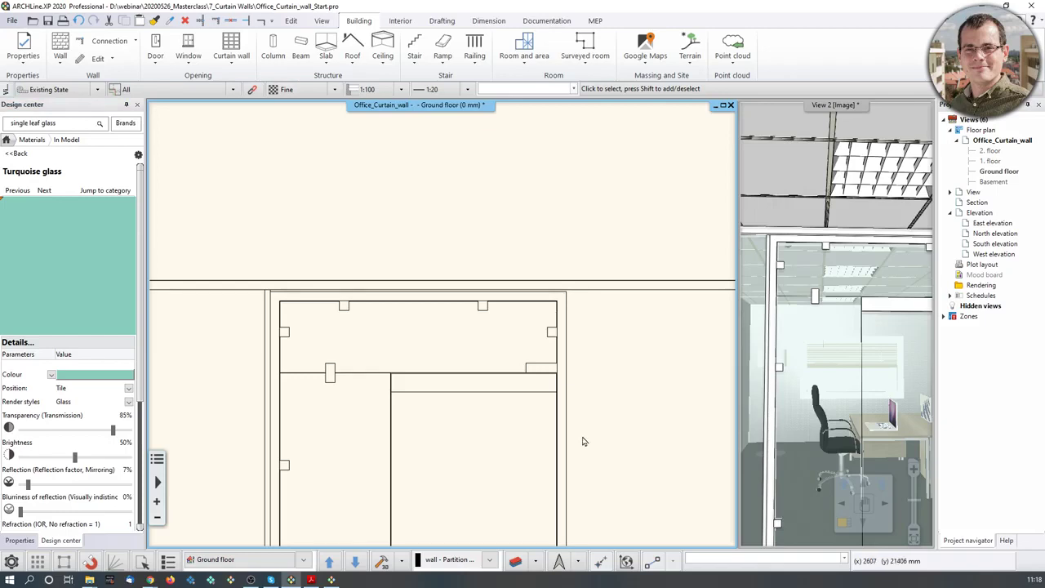
pyautogui.scroll(-3, 582, 441)
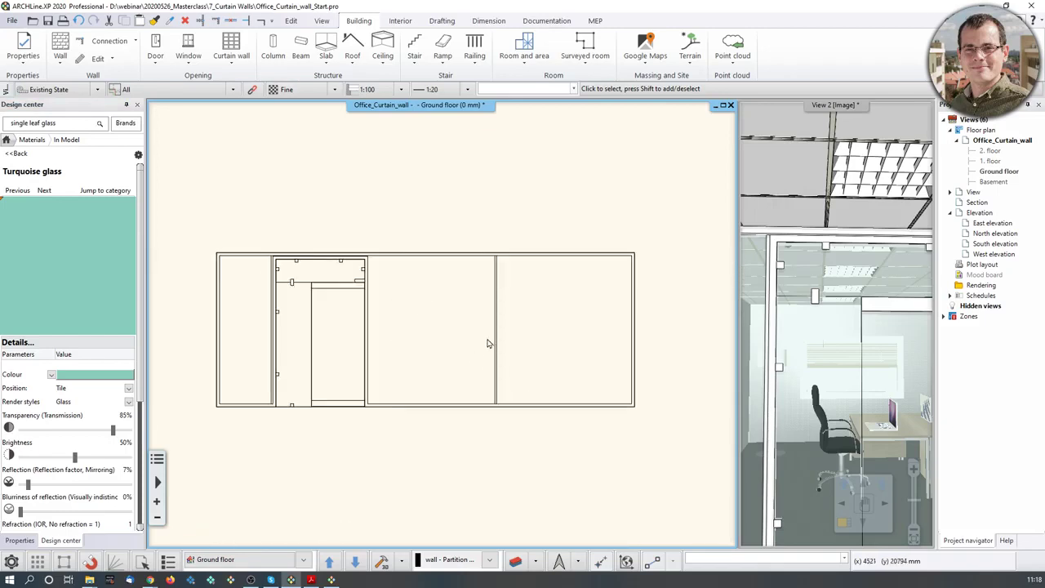
pyautogui.click(496, 343)
pyautogui.rightClick(514, 346)
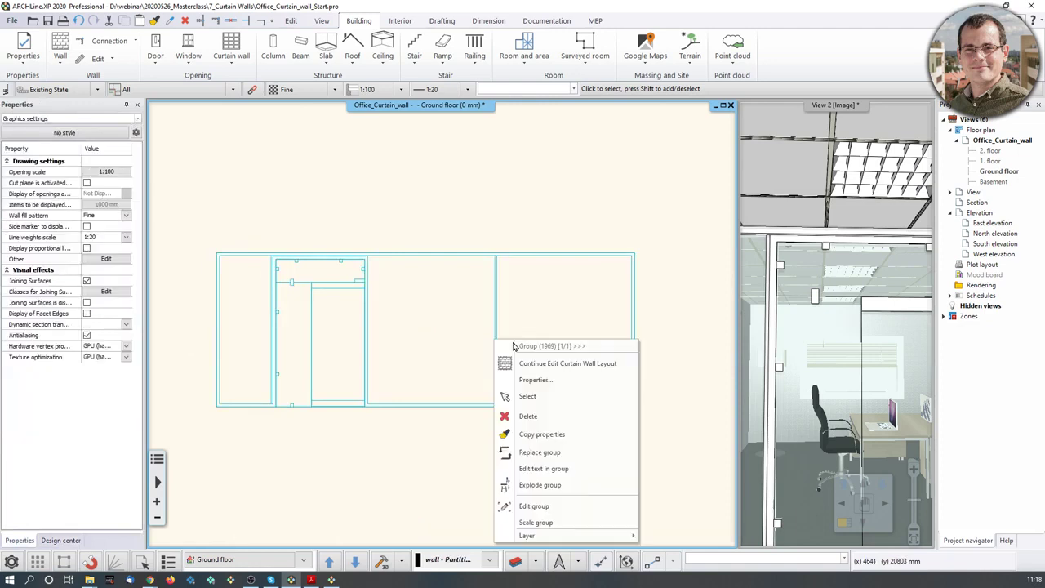
pyautogui.click(523, 363)
pyautogui.rightClick(496, 336)
pyautogui.click(506, 343)
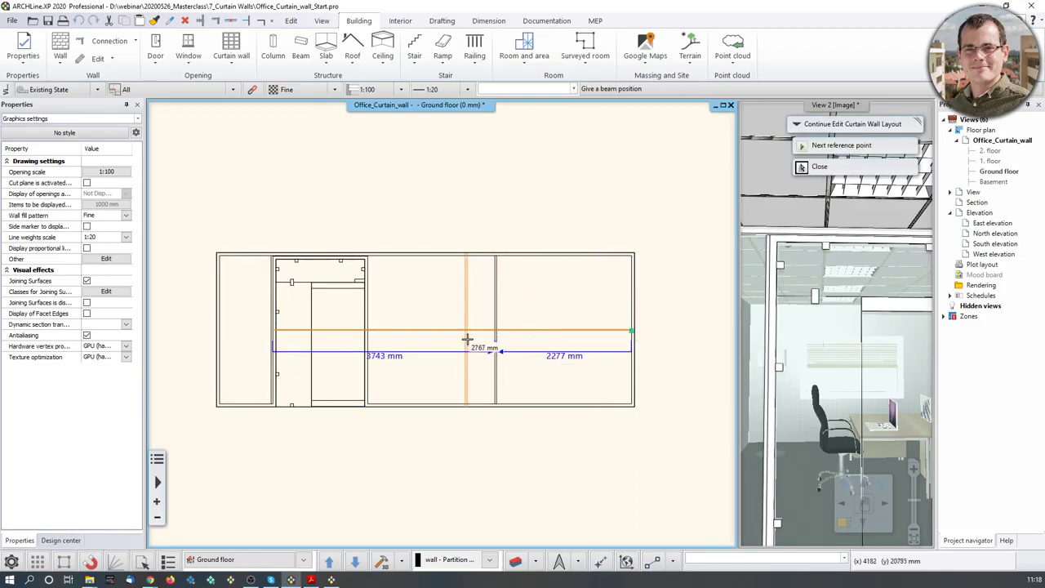
pyautogui.write('2')
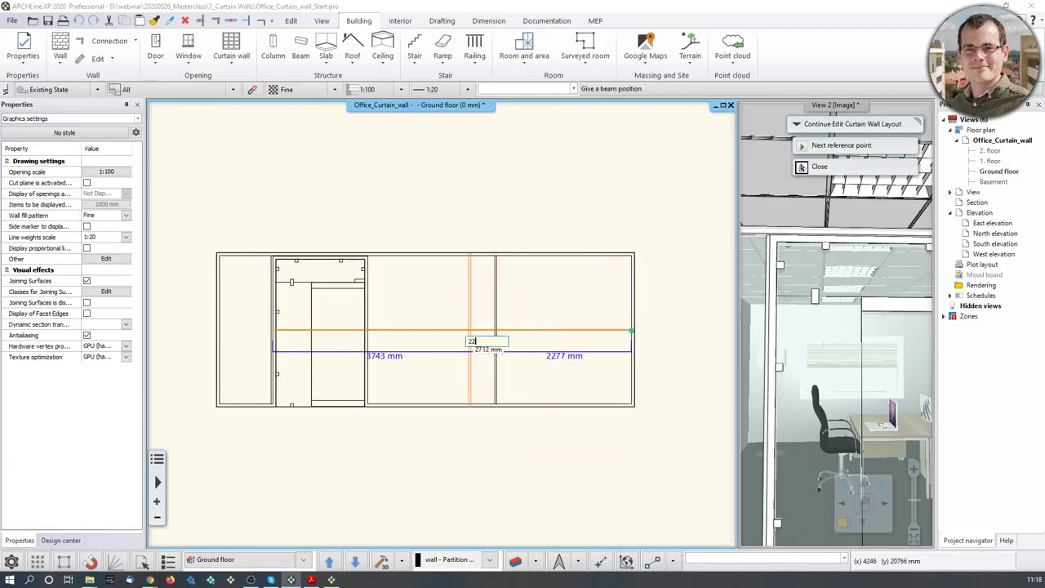
pyautogui.write('300')
pyautogui.press('Return')
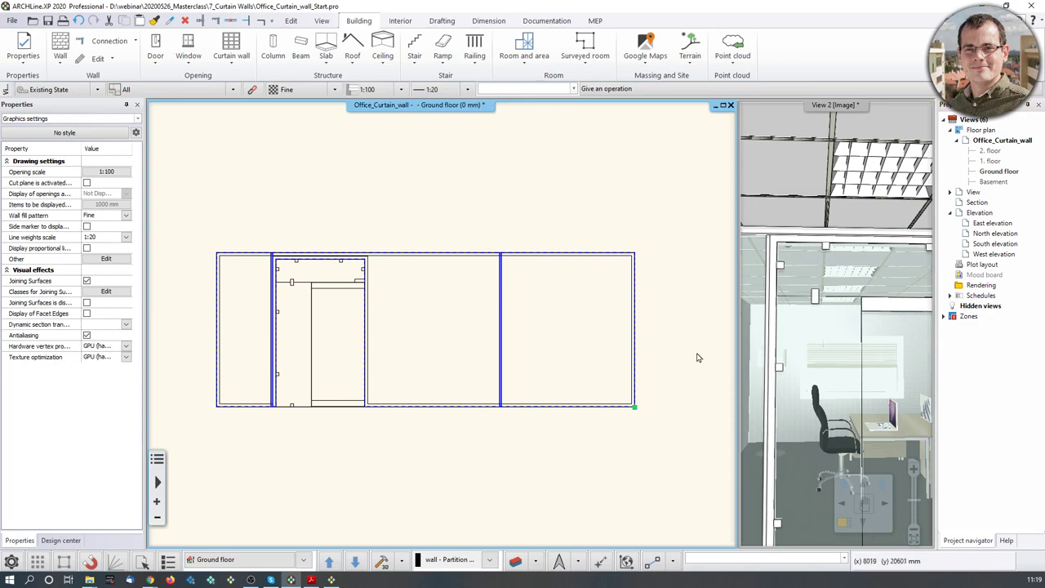
pyautogui.moveTo(913, 358)
pyautogui.mouseDown()
pyautogui.moveTo(854, 359)
pyautogui.moveTo(866, 397)
pyautogui.mouseUp()
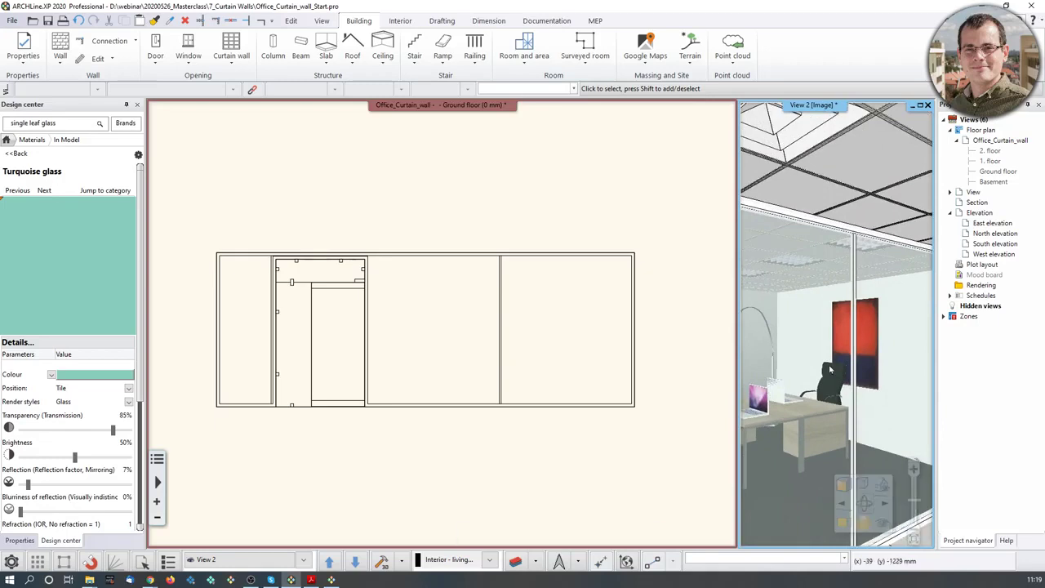
# Continue editing the curtain wall layout and pick the mullion between the two large glass panels
pyautogui.click(495, 381)
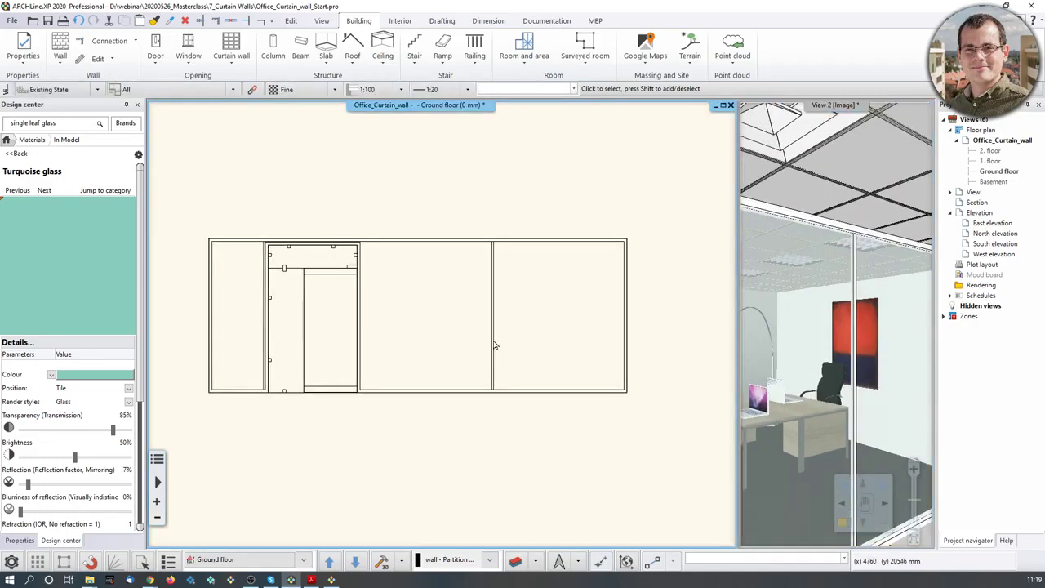
pyautogui.click(493, 343)
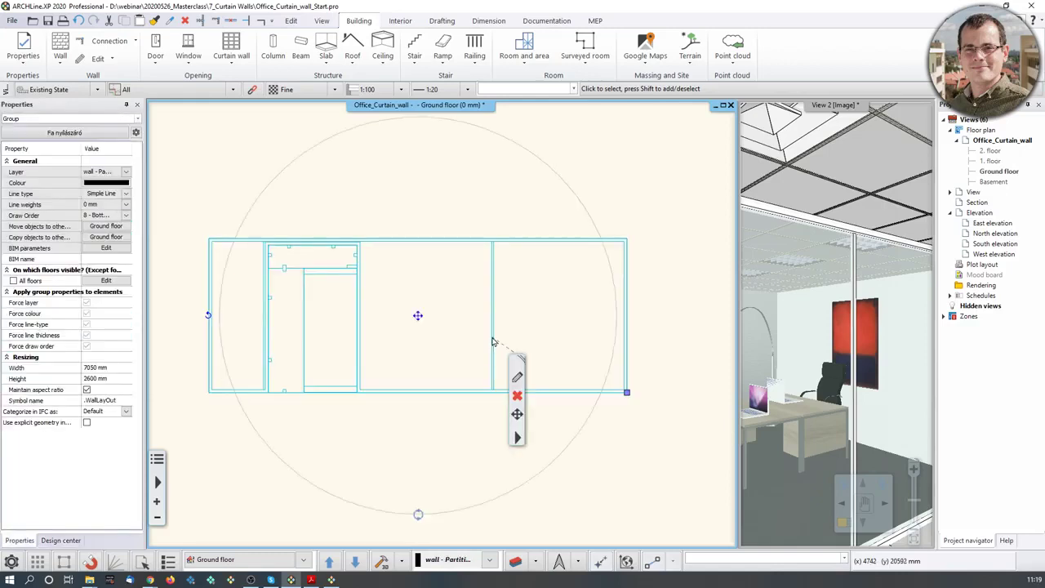
pyautogui.rightClick(492, 343)
pyautogui.click(495, 357)
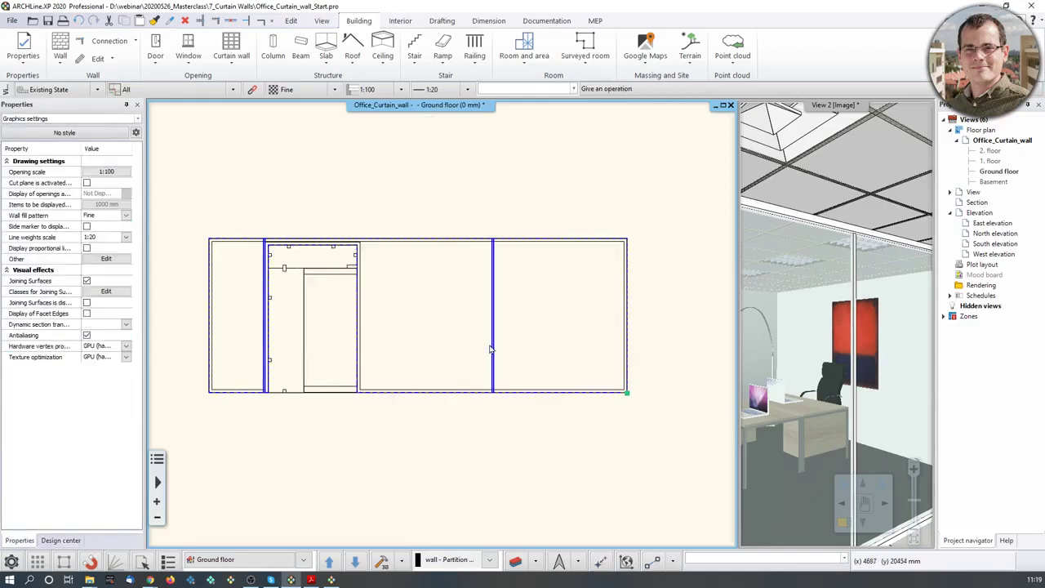
pyautogui.click(492, 349)
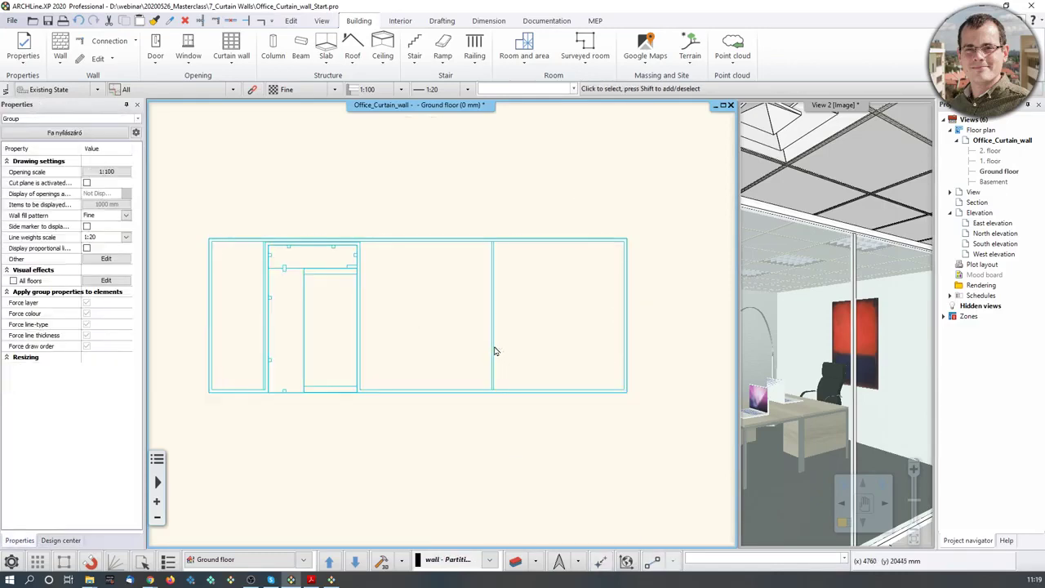
# Open the partition curtain wall's layout for editing and set the thickness of the mullion between the two wide glass panels to 40 mm
pyautogui.rightClick(494, 349)
pyautogui.click(526, 371)
pyautogui.rightClick(493, 347)
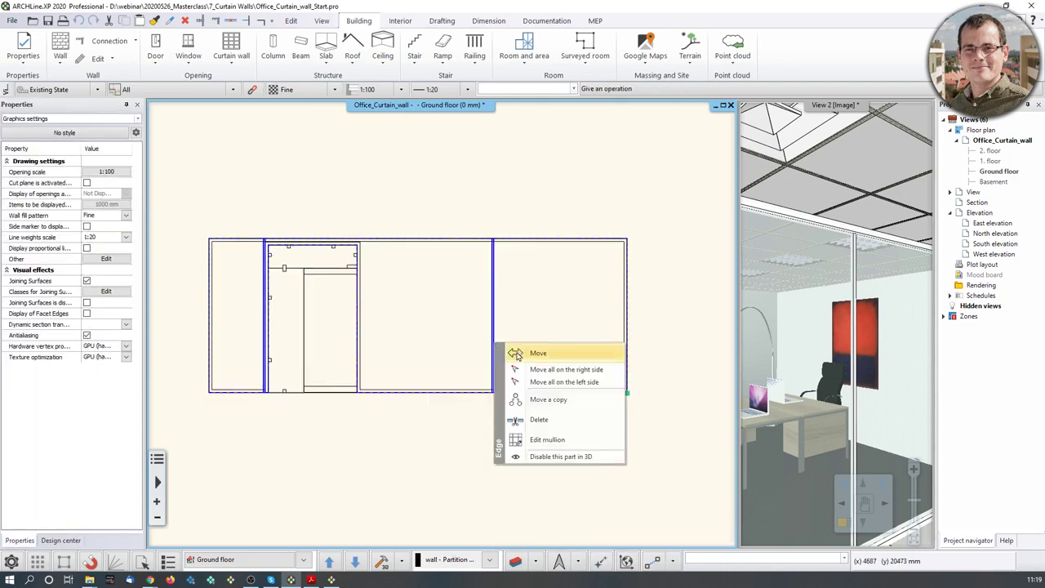
pyautogui.click(546, 440)
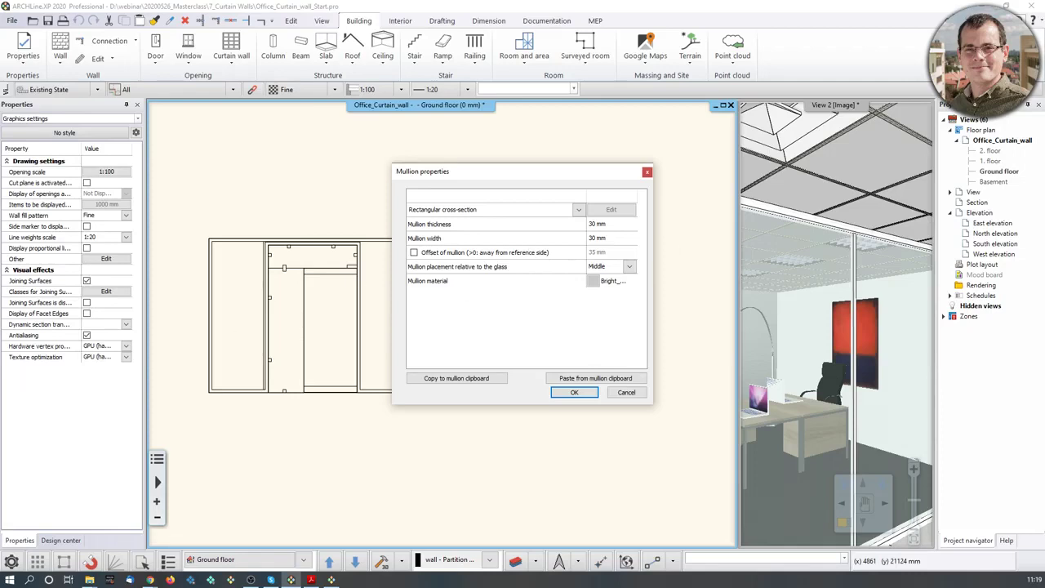
pyautogui.click(597, 226)
pyautogui.write('40')
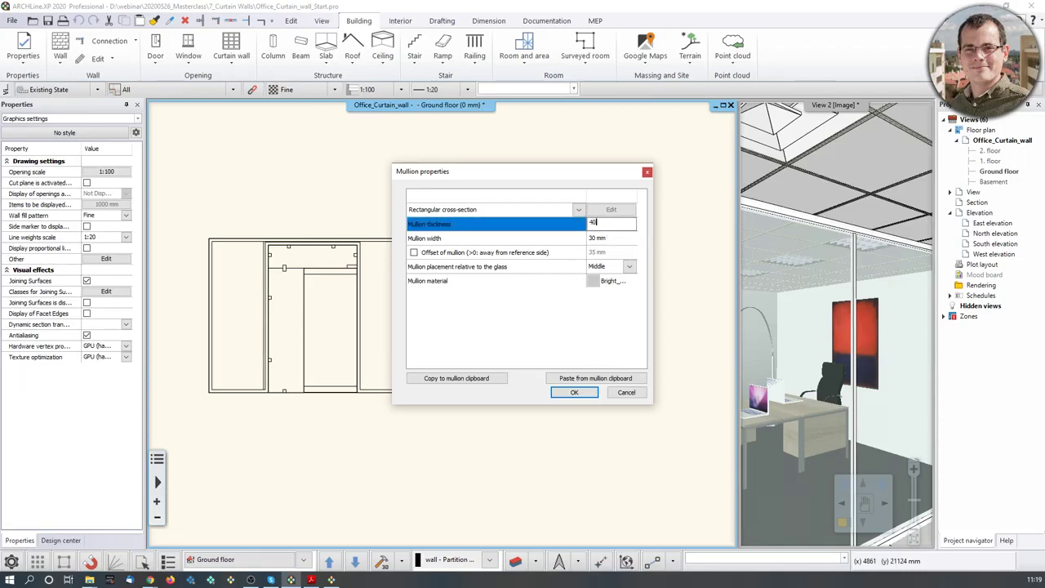
pyautogui.click(590, 395)
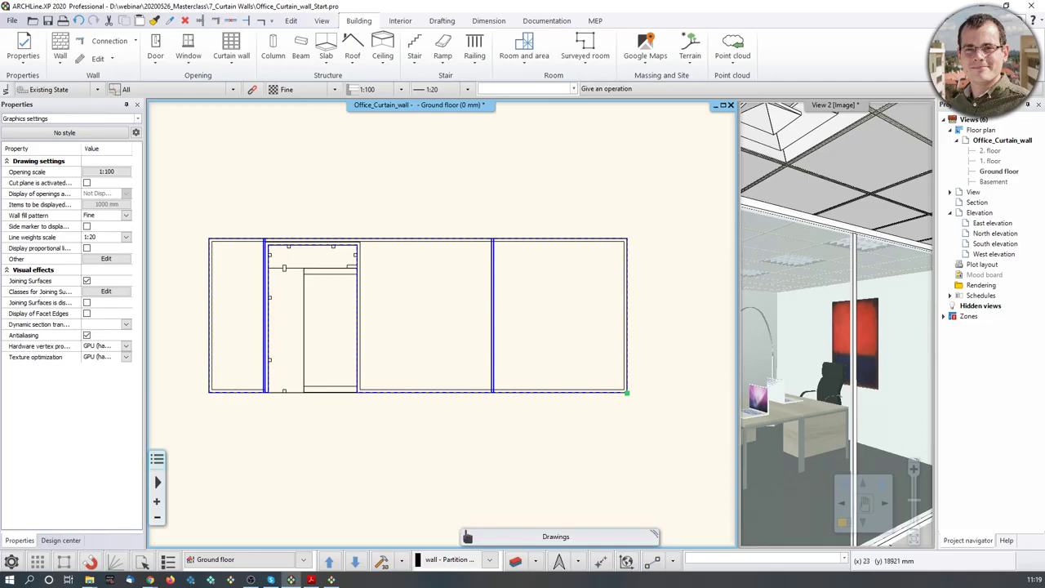
# Set the width of the mullion between the two wide glass panels to 40 mm and finish editing the layout
pyautogui.rightClick(493, 320)
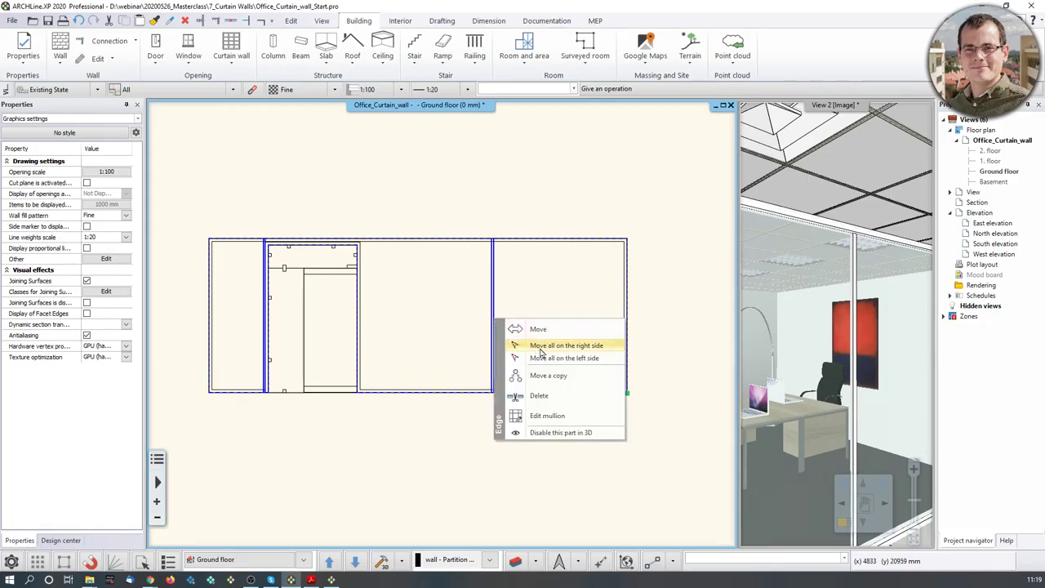
pyautogui.click(545, 417)
pyautogui.click(604, 225)
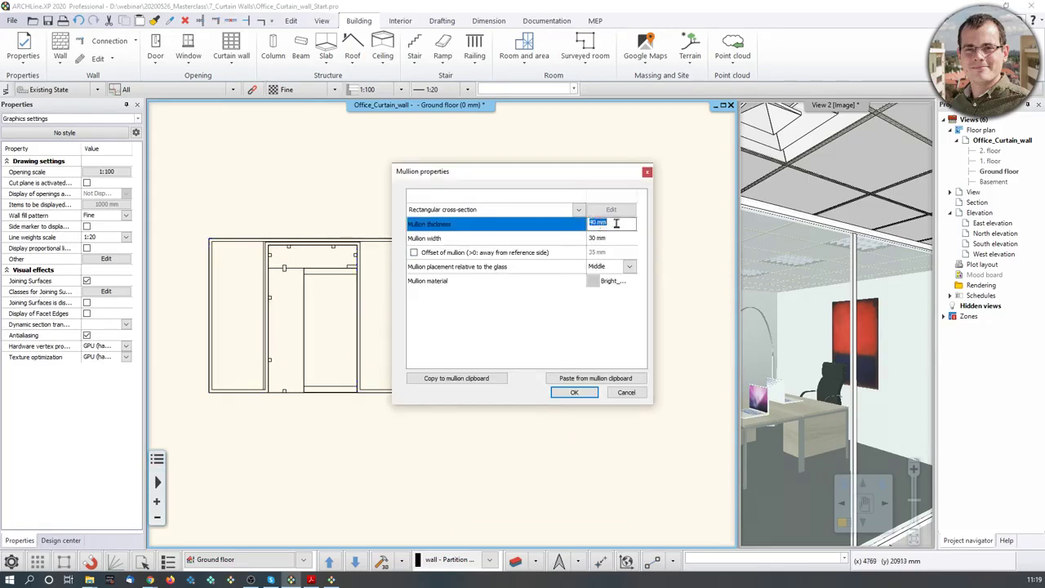
pyautogui.click(598, 239)
pyautogui.write('4')
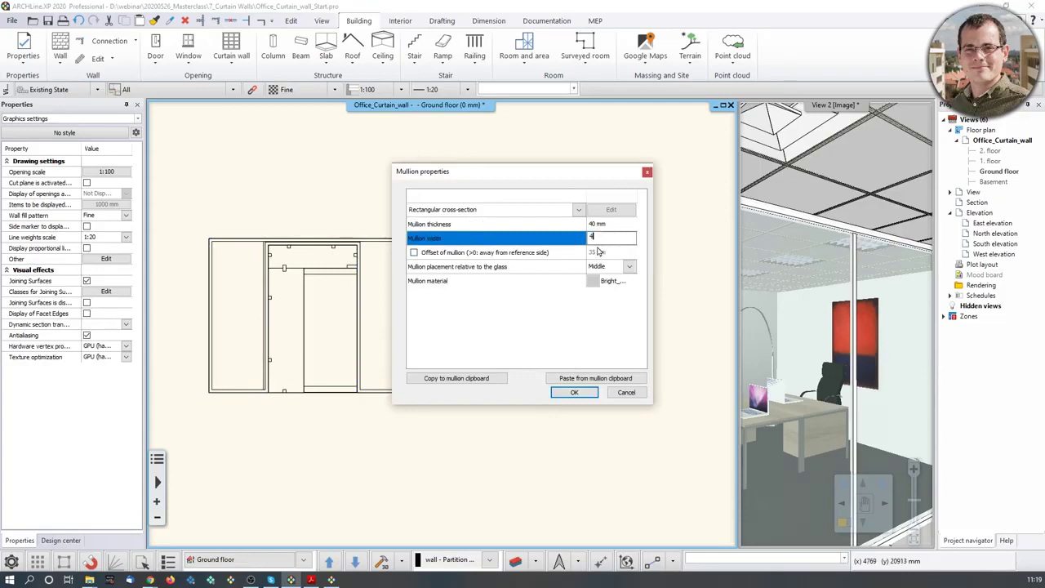
pyautogui.write('0')
pyautogui.click(573, 392)
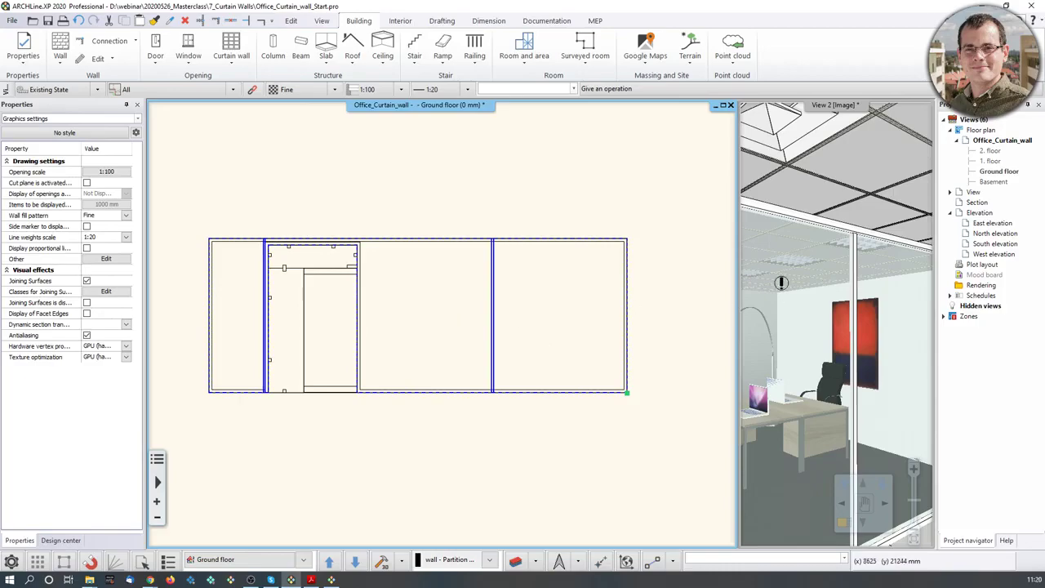
pyautogui.click(597, 280)
# Examine the glass partitions along the corridor and the meeting room in the enlarged 3D view
pyautogui.click(841, 282)
pyautogui.click(849, 519)
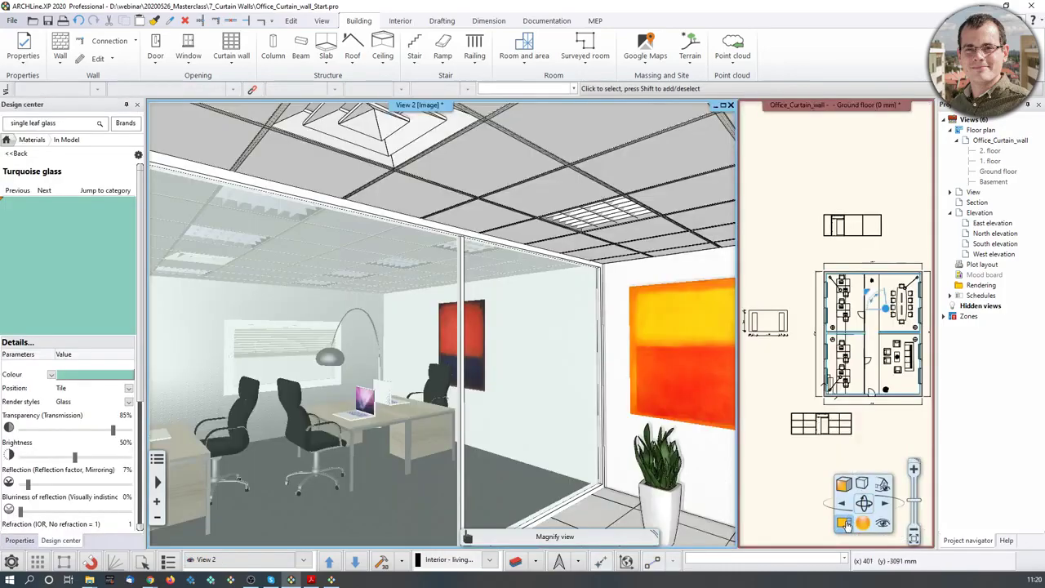
pyautogui.moveTo(523, 457); pyautogui.dragTo(379, 400, button='middle')
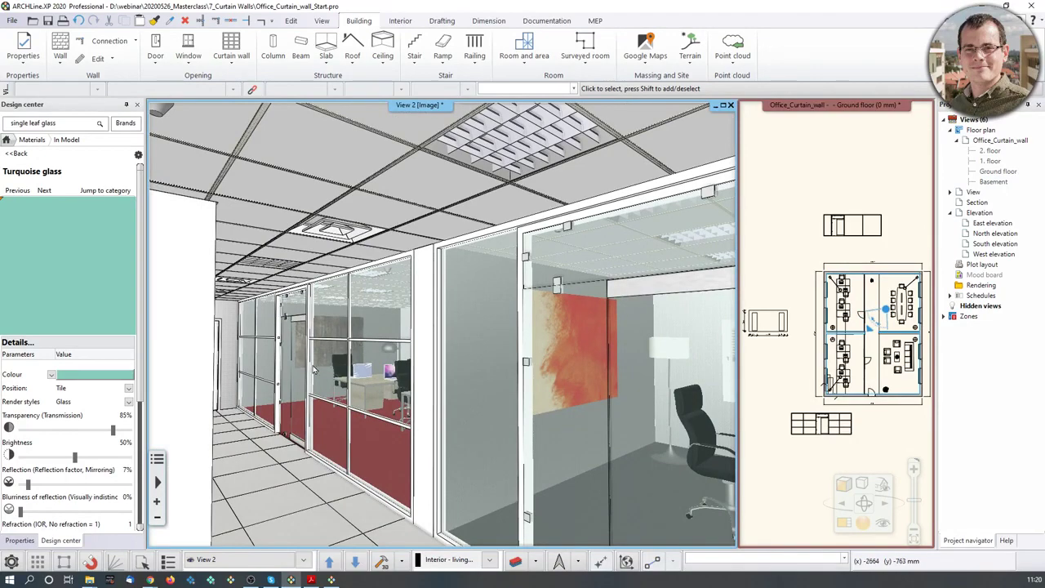
pyautogui.scroll(3, 360, 350)
pyautogui.scroll(5, 353, 302)
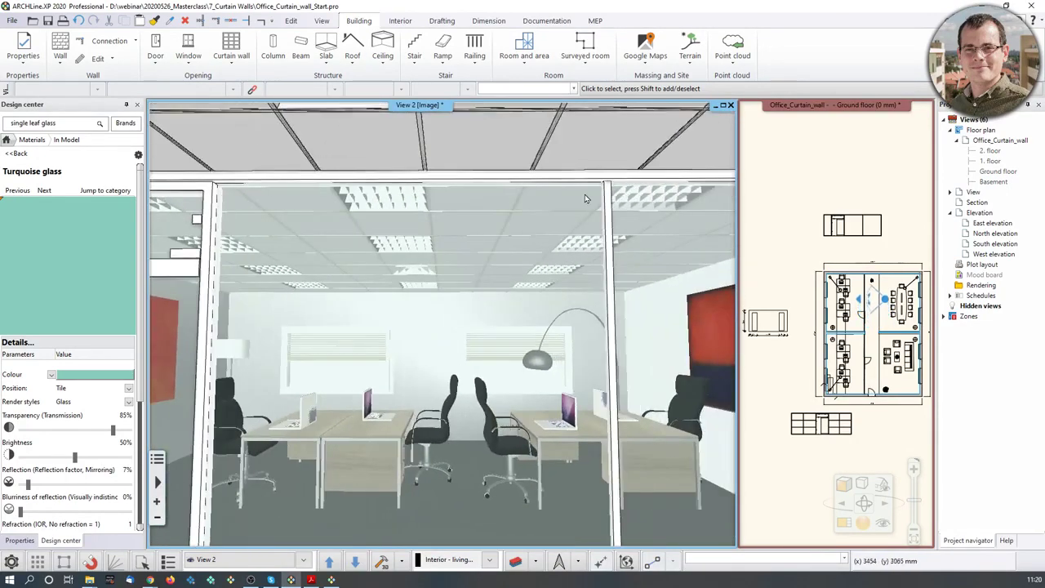
pyautogui.moveTo(392, 384); pyautogui.dragTo(562, 366, button='middle')
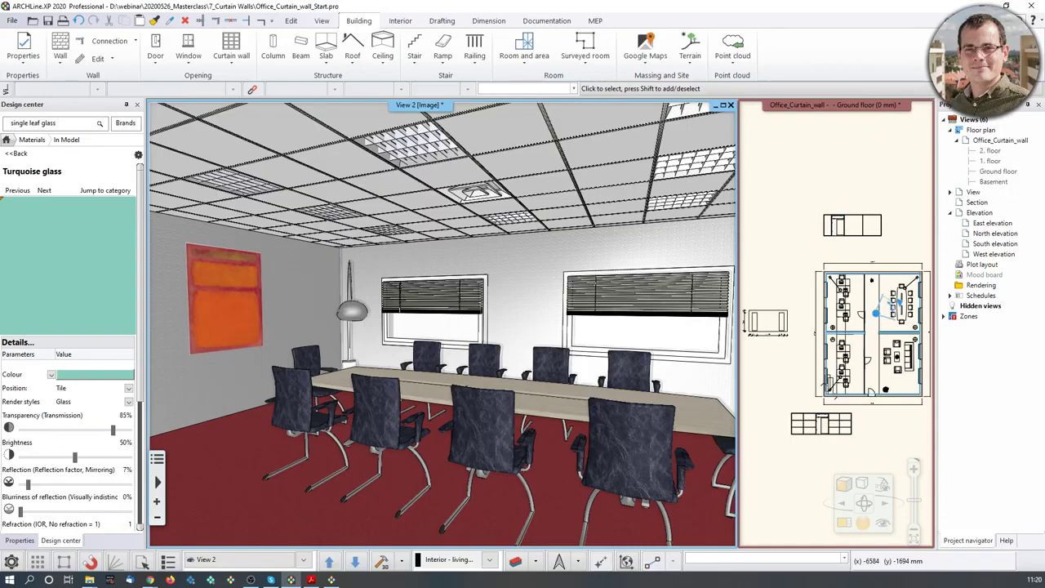
pyautogui.hotkey('alt', 'Tab')
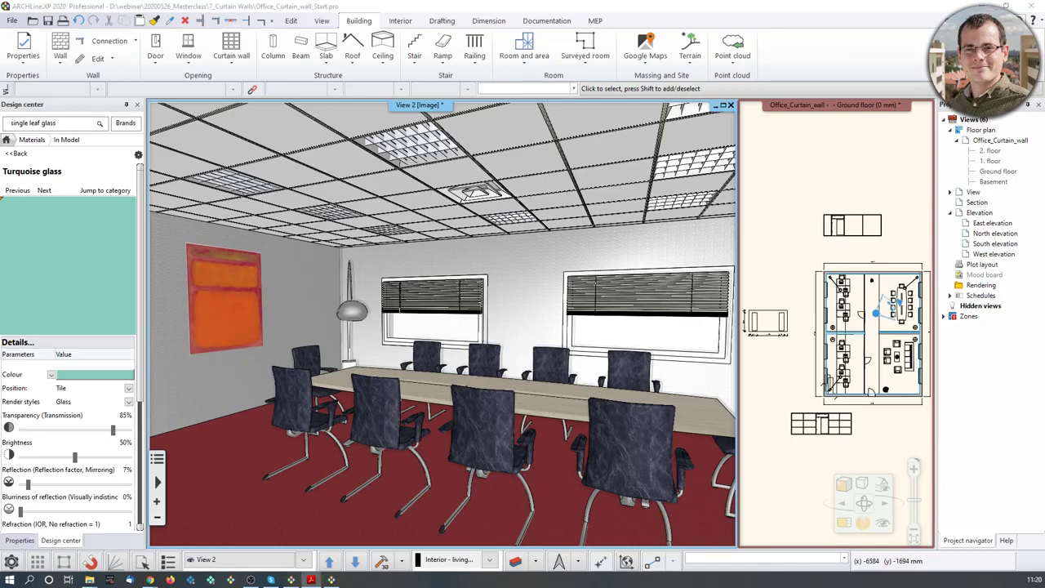
pyautogui.click(357, 443)
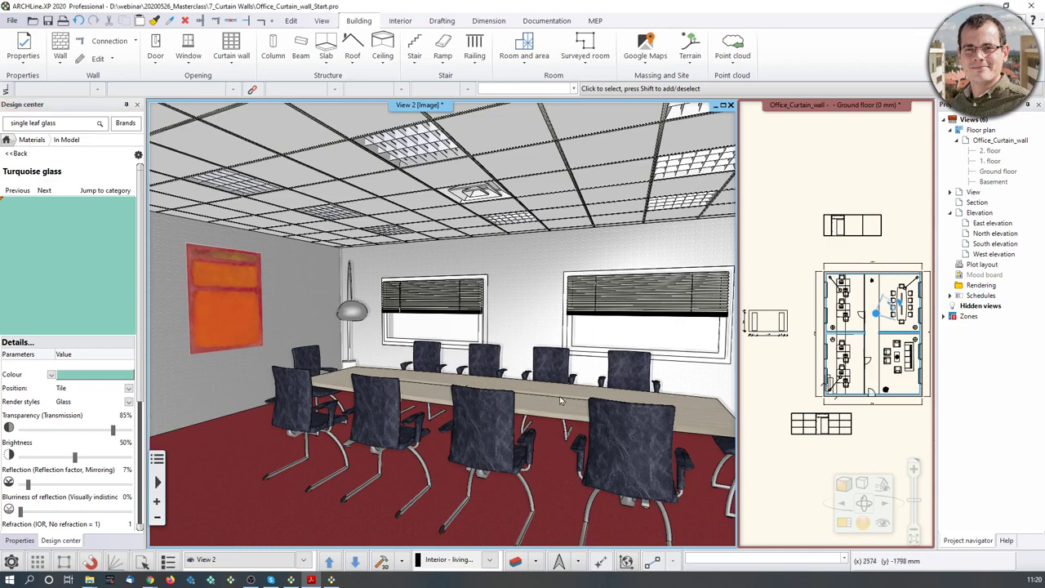
# Delete the 300 mm thick wall separating the meeting room from the lounge area on the ground floor plan
pyautogui.click(903, 342)
pyautogui.scroll(4, 911, 341)
pyautogui.moveTo(912, 341); pyautogui.dragTo(874, 327, button='middle')
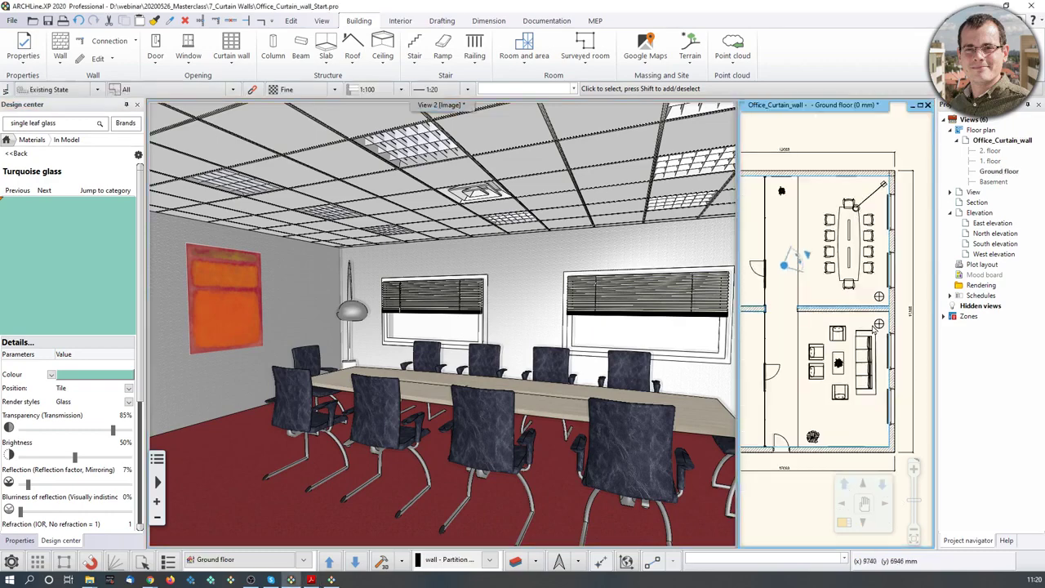
pyautogui.click(843, 522)
pyautogui.scroll(5, 590, 313)
pyautogui.moveTo(589, 313); pyautogui.dragTo(385, 367, button='middle')
pyautogui.click(402, 335)
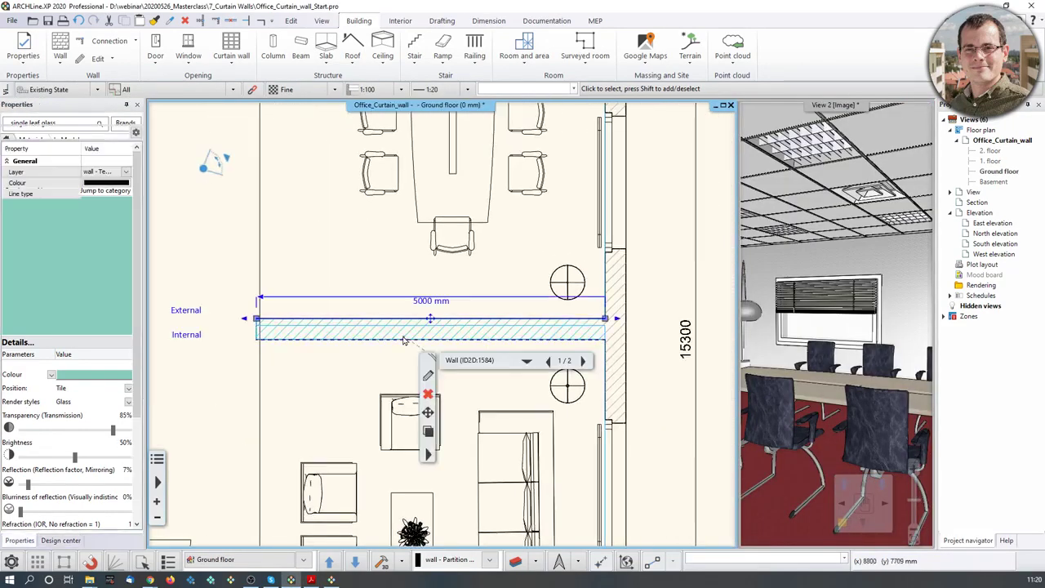
pyautogui.scroll(-3, 461, 327)
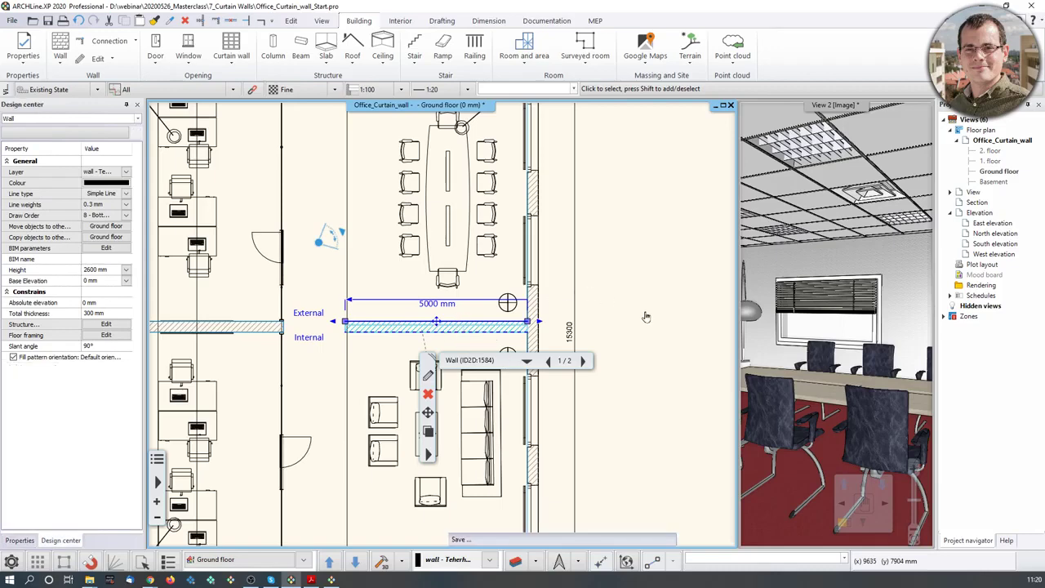
pyautogui.press('Escape')
# Draw a 4950 mm wall in the 1 rétegű 10-es fal style from the exterior wall to the corridor line, between meeting room and lounge
pyautogui.scroll(3, 538, 321)
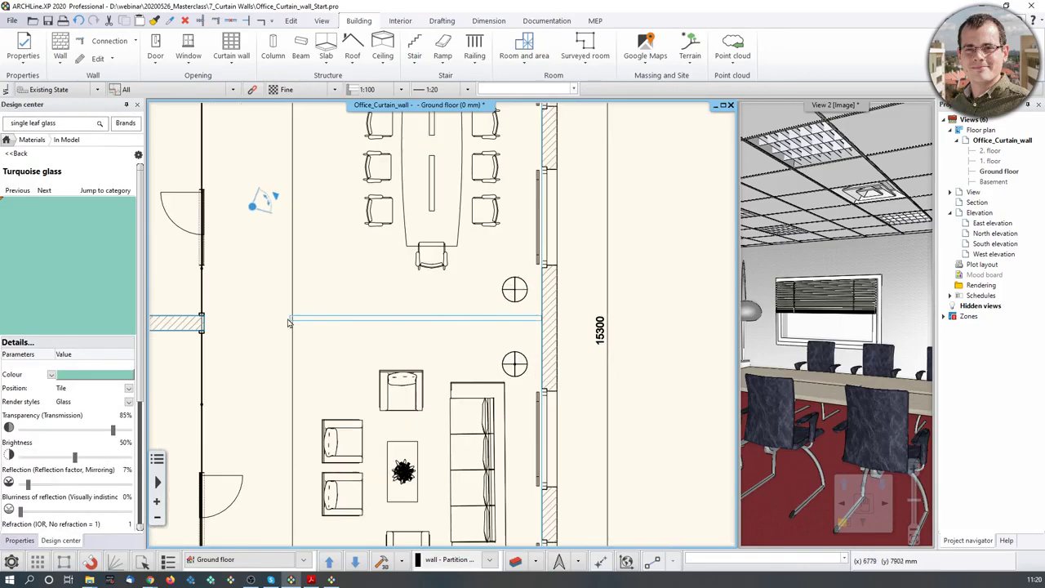
pyautogui.moveTo(307, 128); pyautogui.dragTo(327, 228, button='middle')
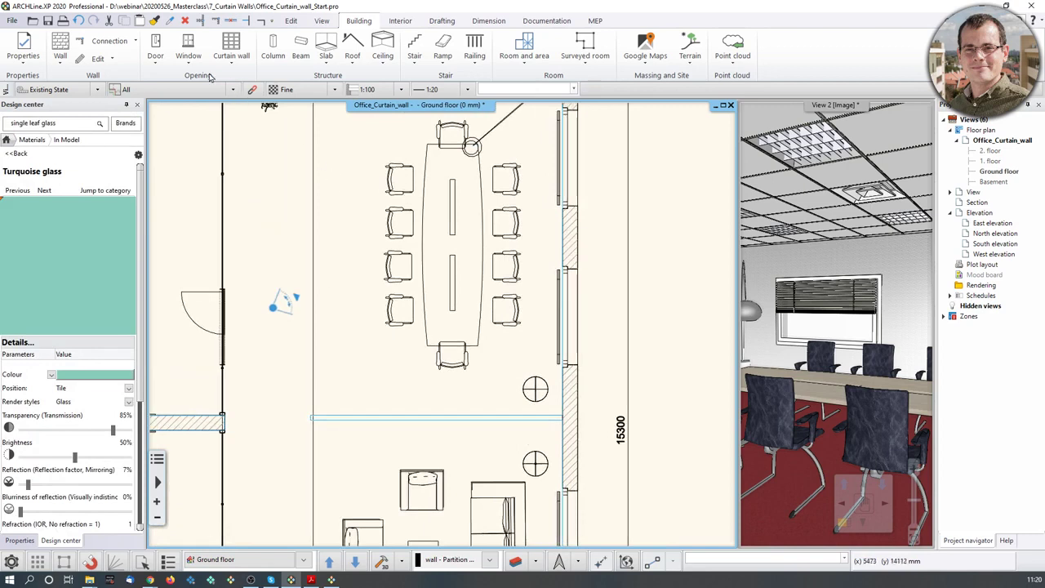
pyautogui.click(61, 57)
pyautogui.click(74, 81)
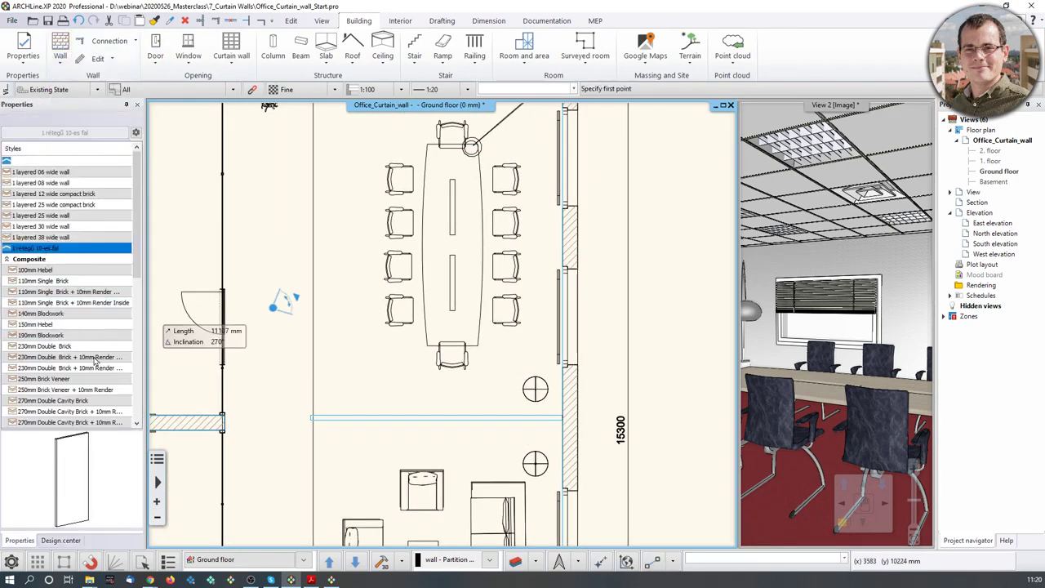
pyautogui.scroll(3, 594, 498)
pyautogui.click(535, 333)
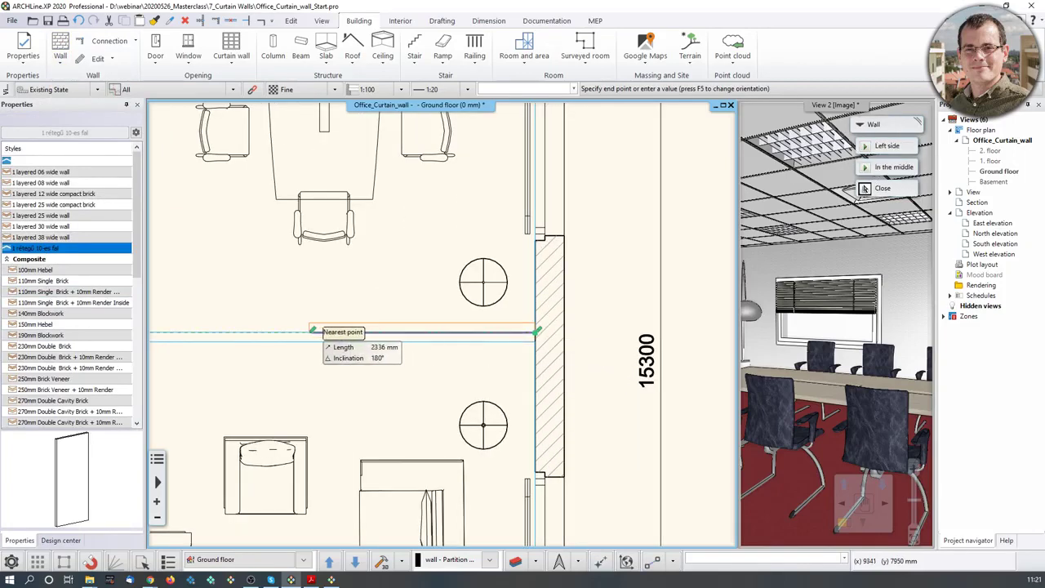
pyautogui.moveTo(249, 333); pyautogui.dragTo(562, 362, button='middle')
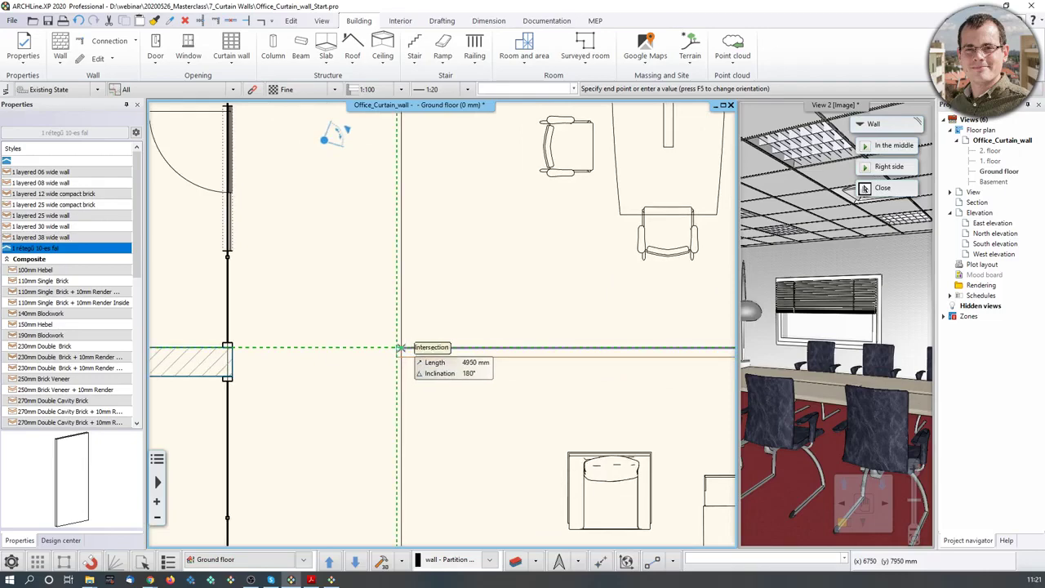
pyautogui.click(397, 347)
# Continue with a 7050 mm wall along the corridor line up to the exterior wall beyond the meeting table and end the wall drawing
pyautogui.moveTo(398, 204); pyautogui.dragTo(395, 400, button='middle')
pyautogui.moveTo(412, 143); pyautogui.dragTo(354, 431, button='middle')
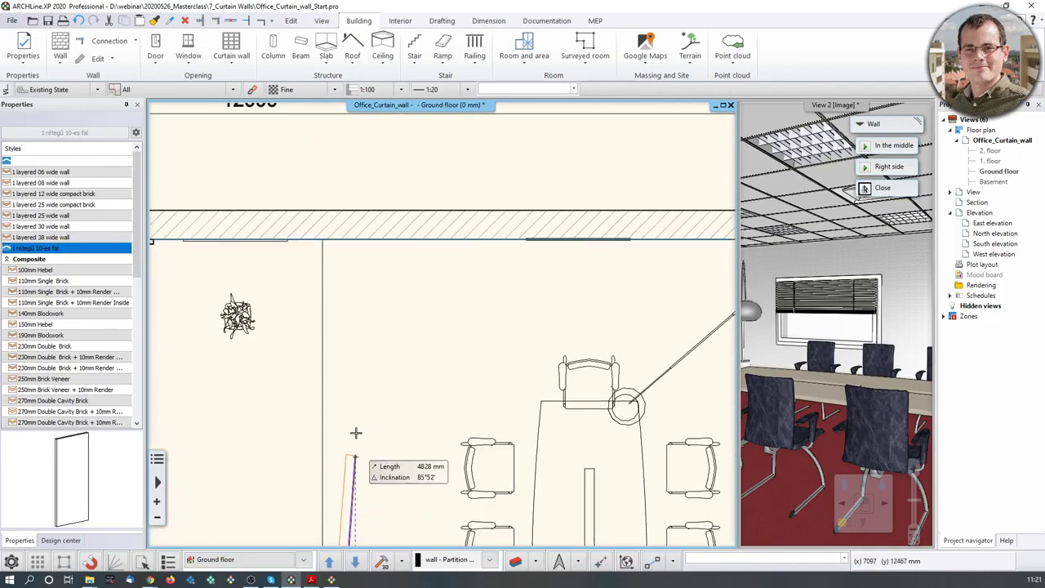
pyautogui.click(322, 239)
pyautogui.press('Escape')
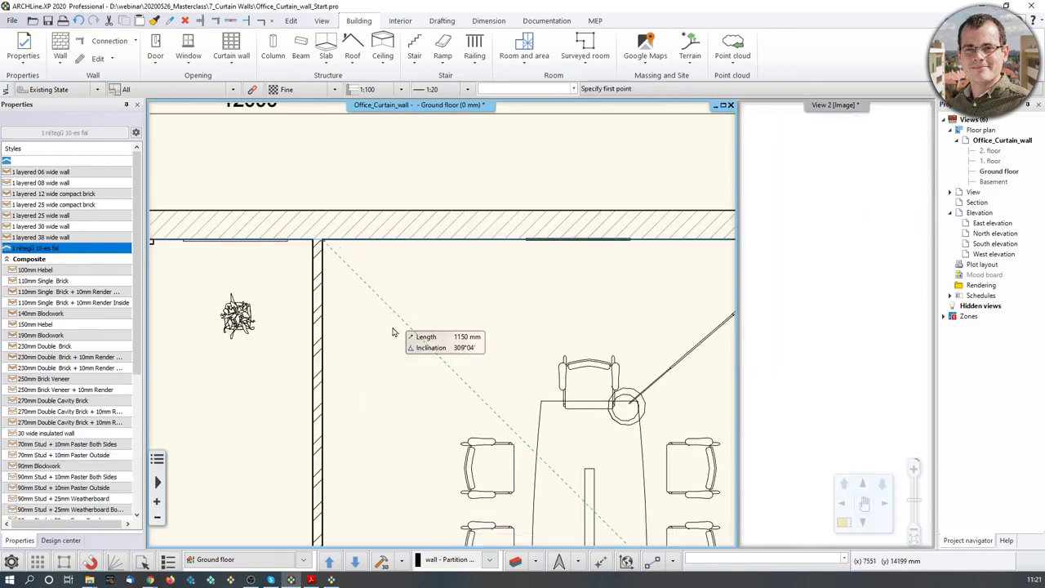
# Convert the two new walls around the meeting room into curtain walls
pyautogui.click(828, 335)
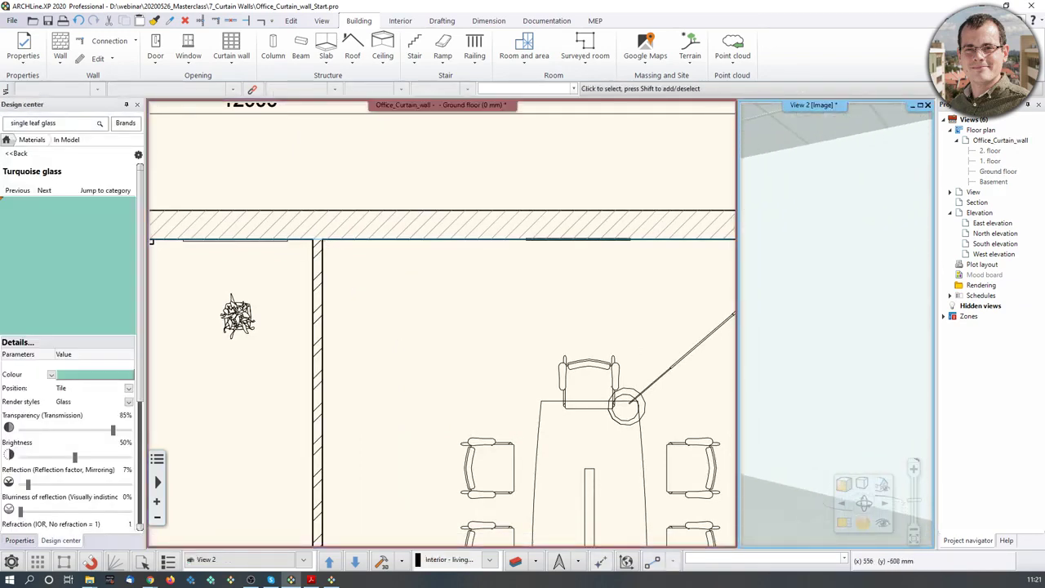
pyautogui.click(844, 524)
pyautogui.moveTo(633, 418)
pyautogui.mouseDown(button='middle')
pyautogui.moveTo(515, 409)
pyautogui.moveTo(401, 357)
pyautogui.moveTo(531, 357)
pyautogui.mouseUp(button='middle')
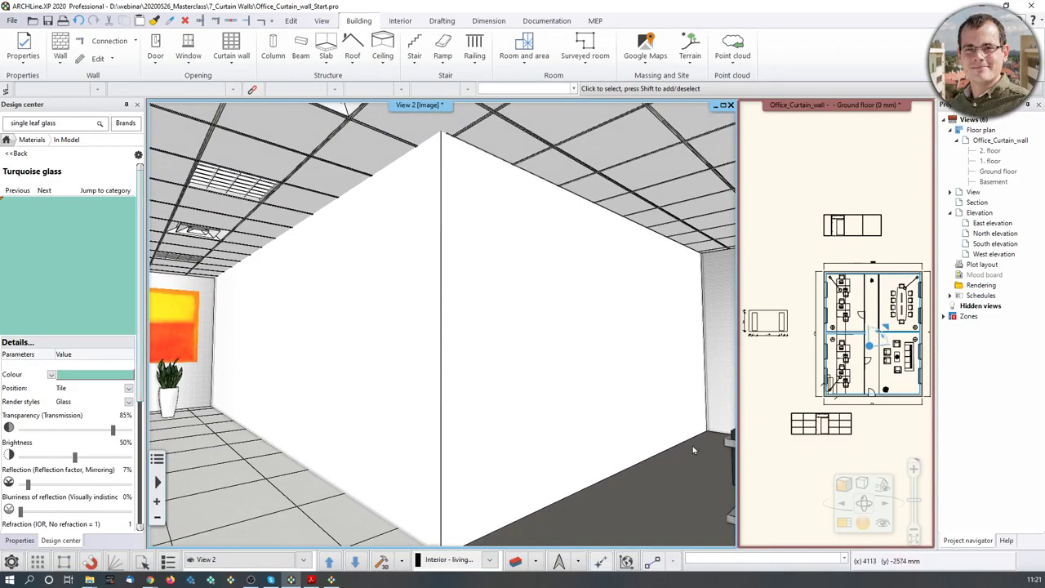
pyautogui.click(396, 300)
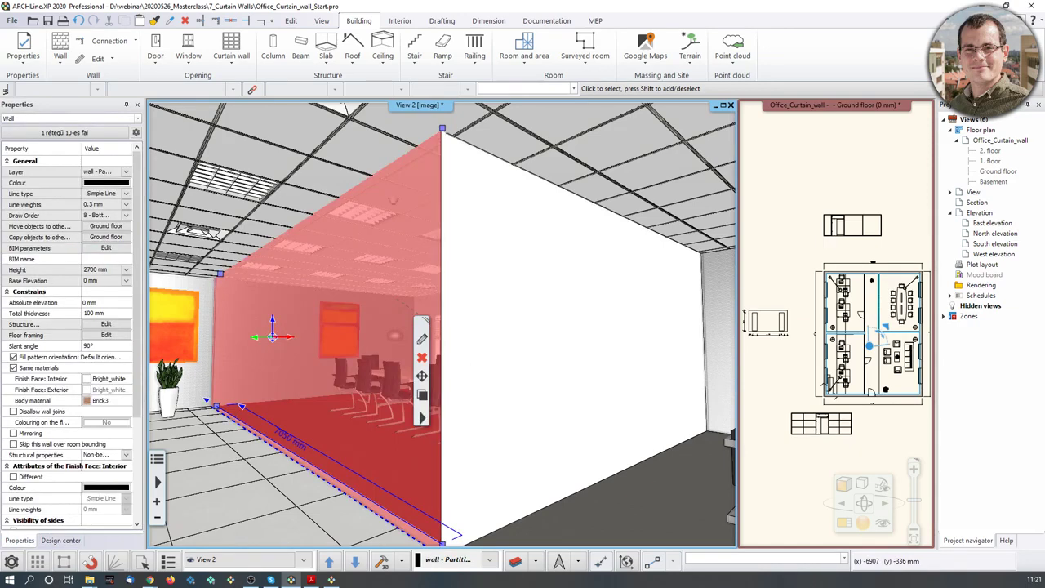
pyautogui.moveTo(829, 341); pyautogui.dragTo(801, 327, button='middle')
pyautogui.click(893, 161)
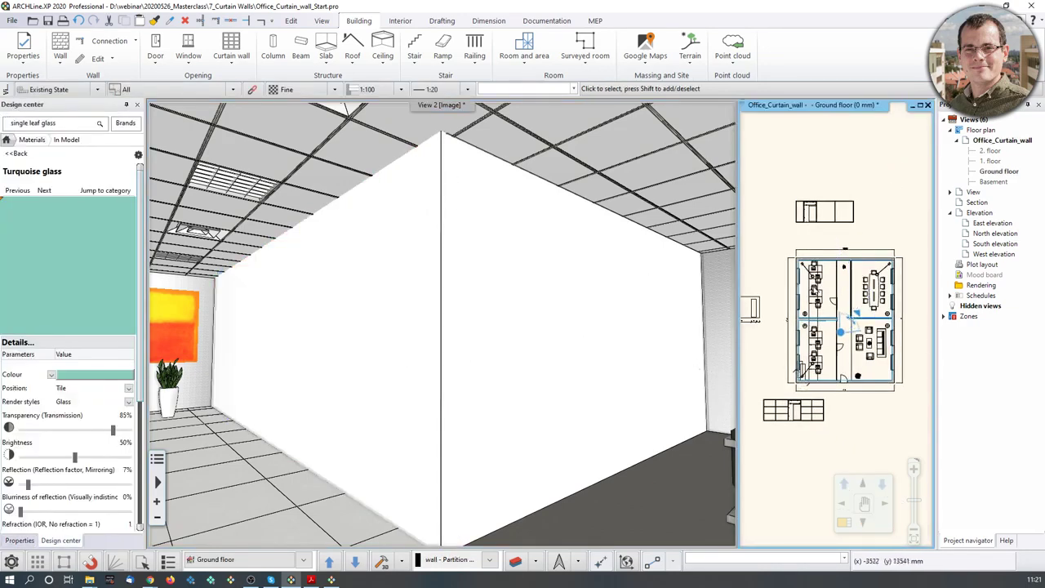
pyautogui.scroll(3, 863, 309)
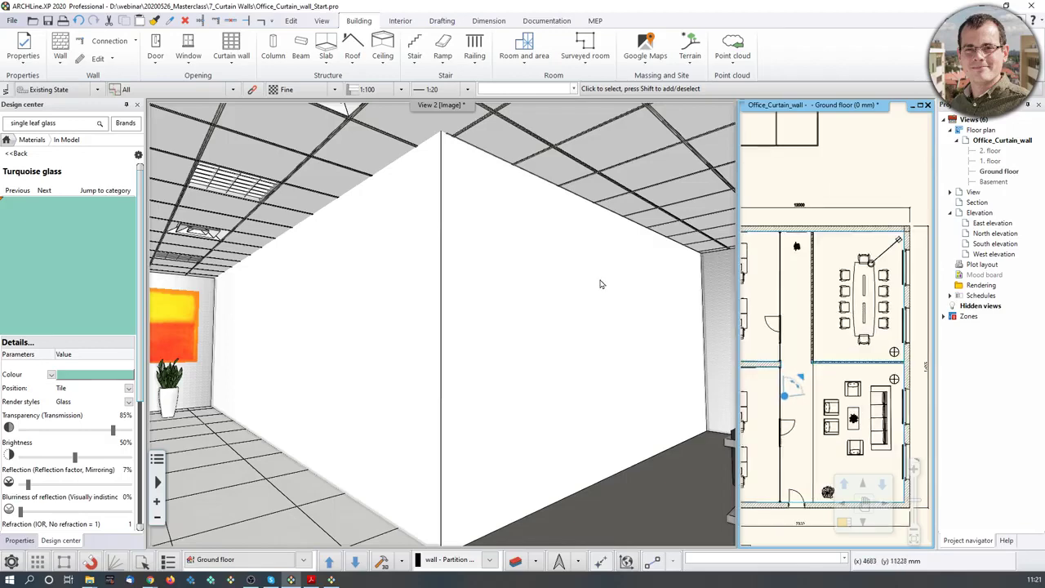
pyautogui.click(231, 56)
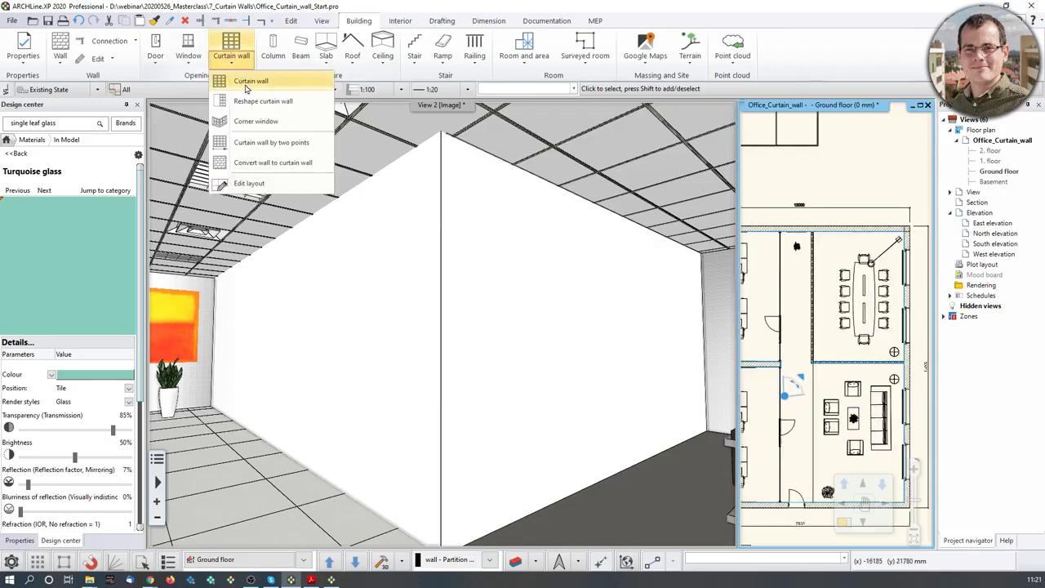
pyautogui.click(301, 162)
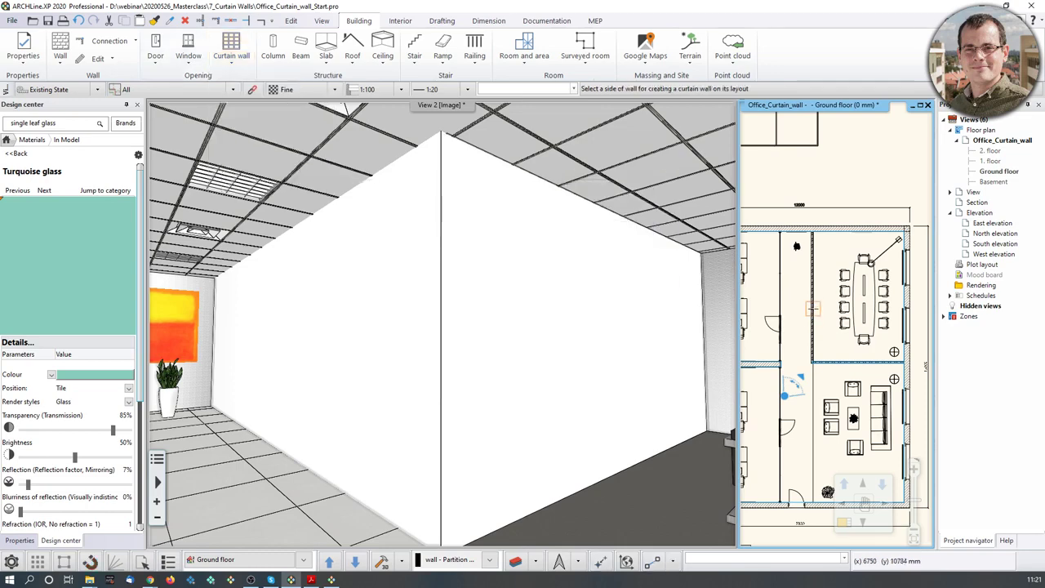
pyautogui.click(814, 309)
pyautogui.click(837, 360)
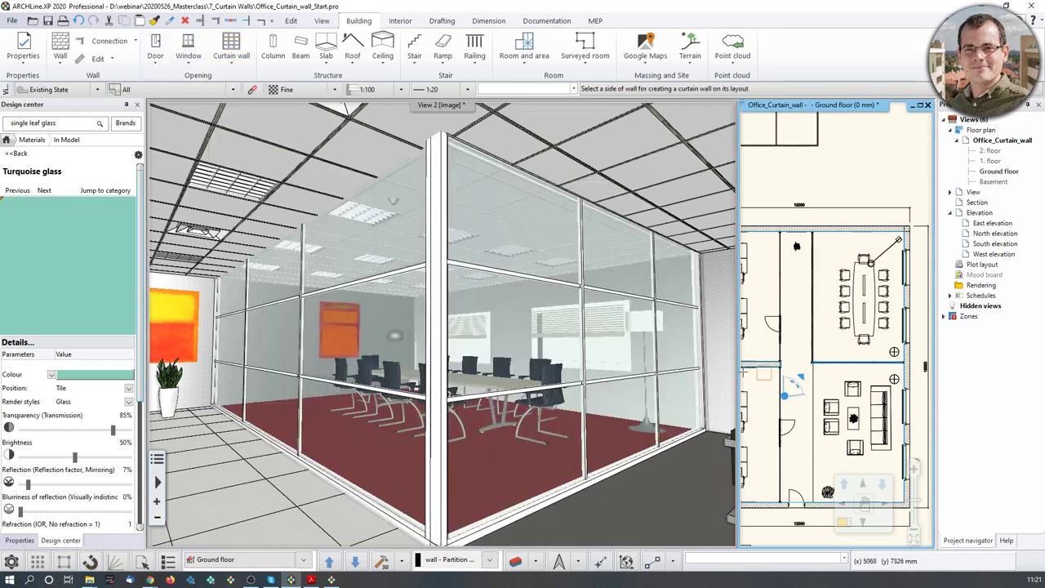
# Try to adjust the height of the corridor-side meeting room curtain wall by repositioning its top plane
pyautogui.click(505, 398)
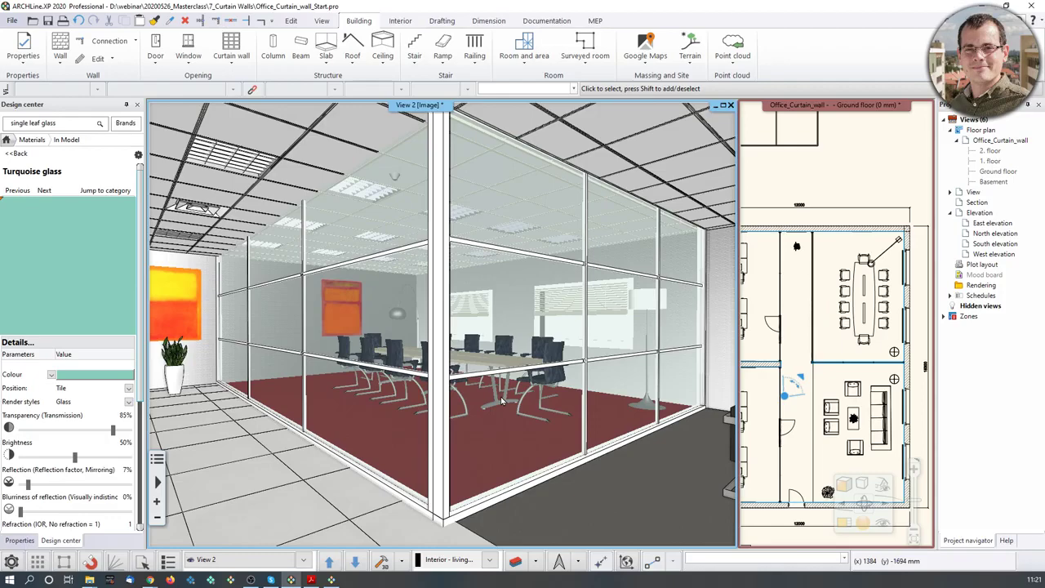
pyautogui.click(310, 288)
pyautogui.moveTo(310, 288); pyautogui.dragTo(291, 357, button='middle')
pyautogui.moveTo(359, 226); pyautogui.dragTo(387, 188, button='middle')
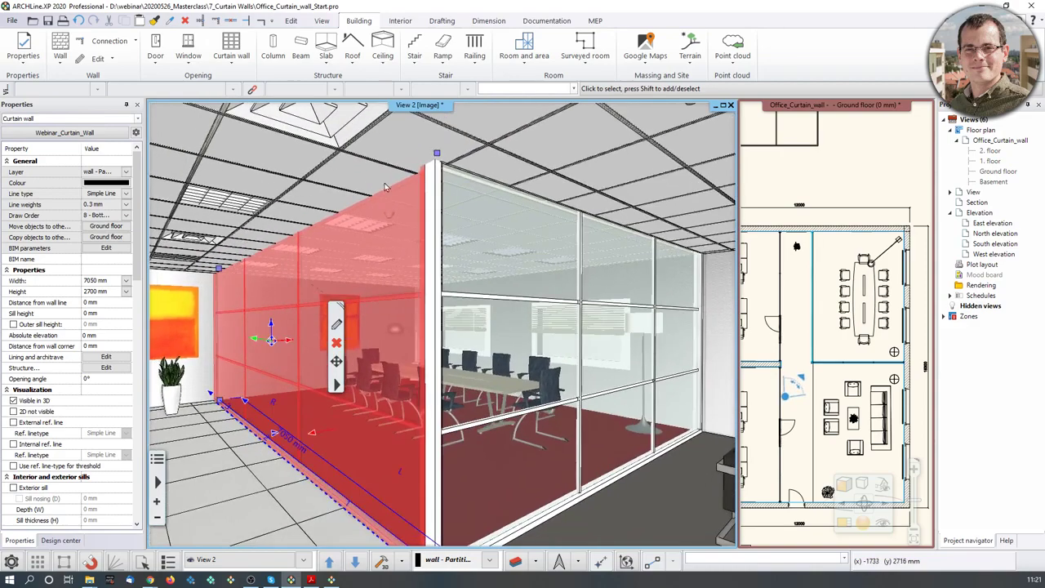
pyautogui.moveTo(430, 155); pyautogui.dragTo(449, 133, button='middle')
pyautogui.click(448, 132)
pyautogui.click(474, 137)
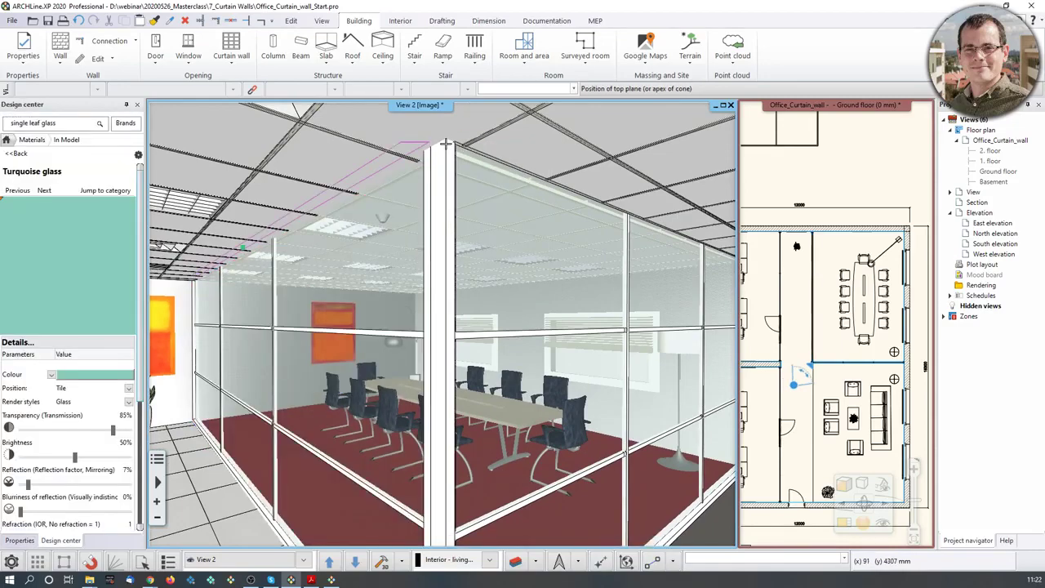
pyautogui.click(446, 143)
pyautogui.moveTo(418, 230); pyautogui.dragTo(155, 270, button='middle')
pyautogui.press('Escape')
# Copy only the enclosing box height, 2600 mm, from the office curtain wall on the opposite side of the corridor
pyautogui.click(505, 283)
pyautogui.rightClick(506, 282)
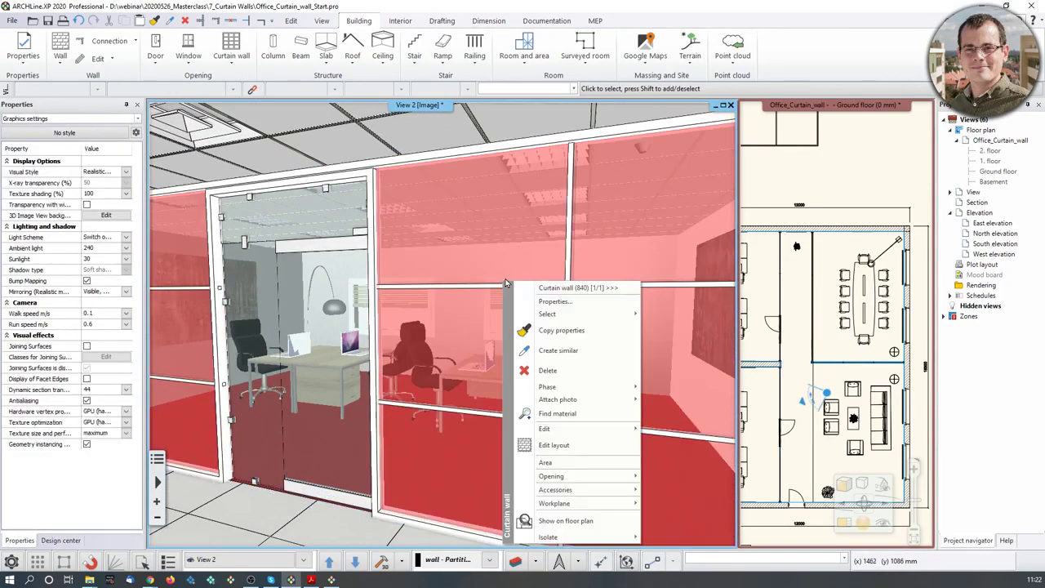
pyautogui.click(574, 332)
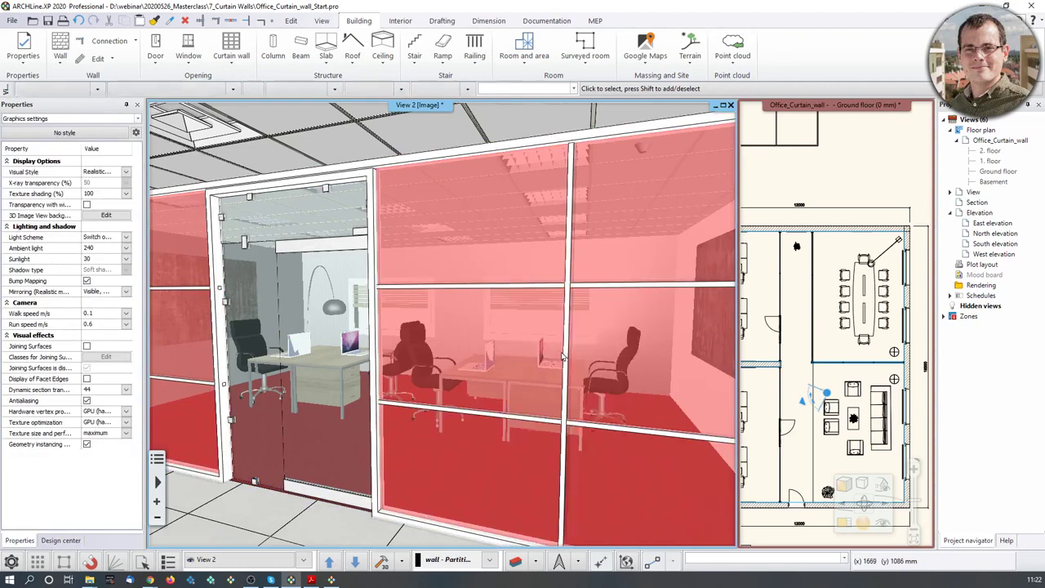
pyautogui.click(419, 174)
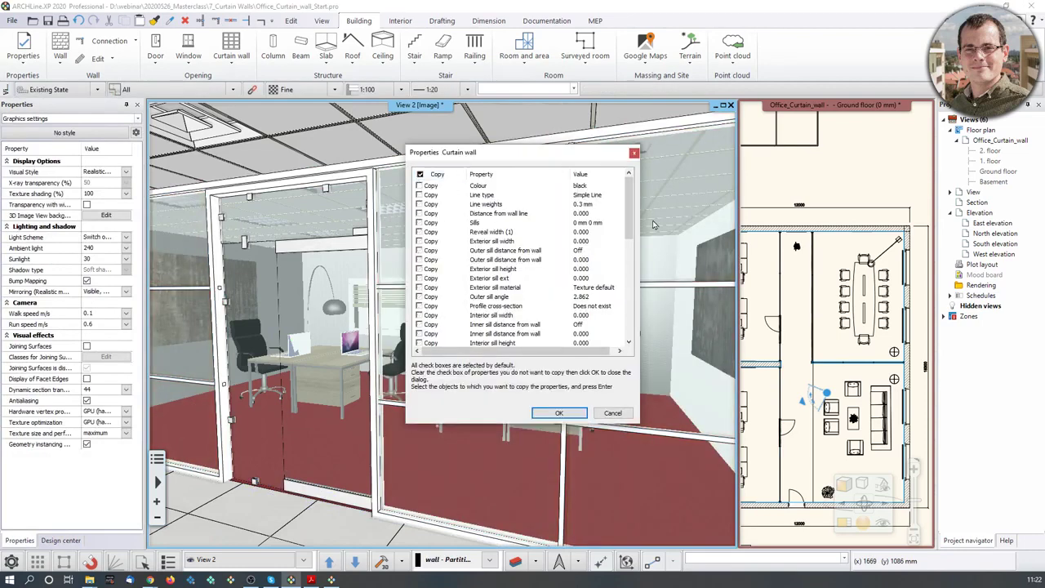
pyautogui.moveTo(632, 204); pyautogui.dragTo(635, 302)
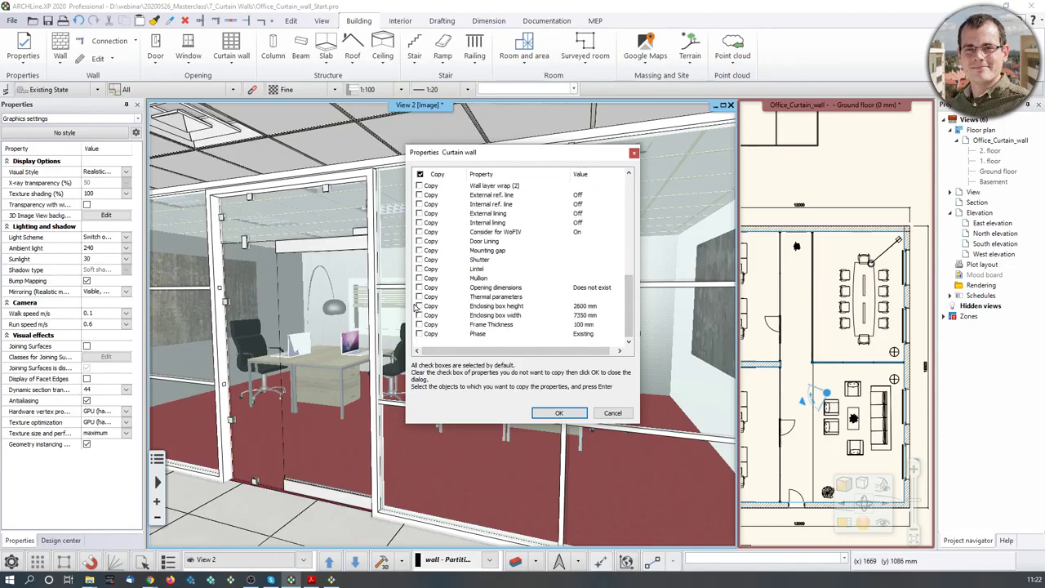
pyautogui.click(419, 306)
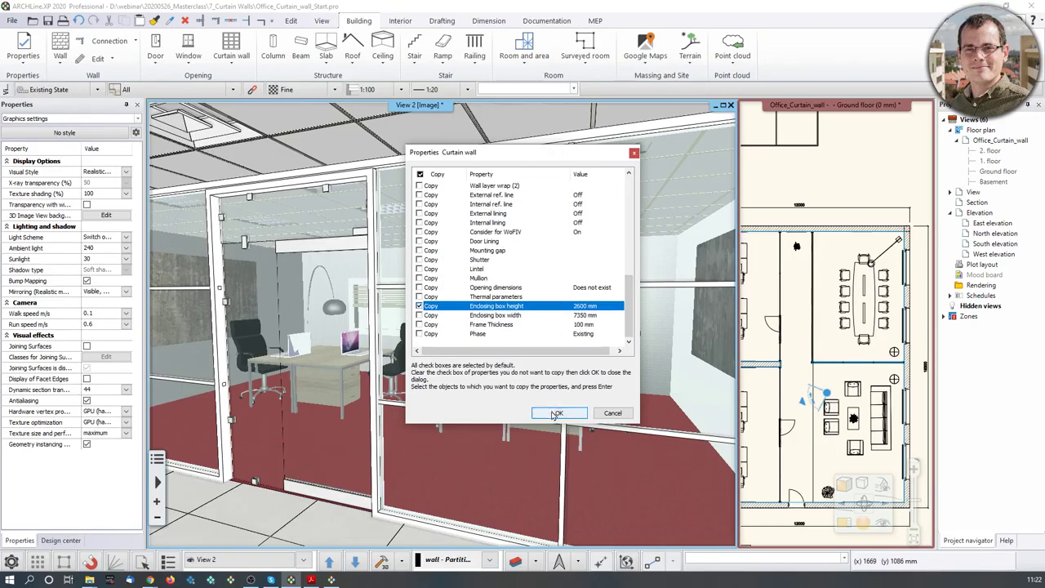
pyautogui.click(557, 412)
# Try to apply the copied enclosing box height to the meeting room curtain wall along the corridor
pyautogui.scroll(5, 709, 329)
pyautogui.moveTo(711, 328); pyautogui.dragTo(594, 310, button='right')
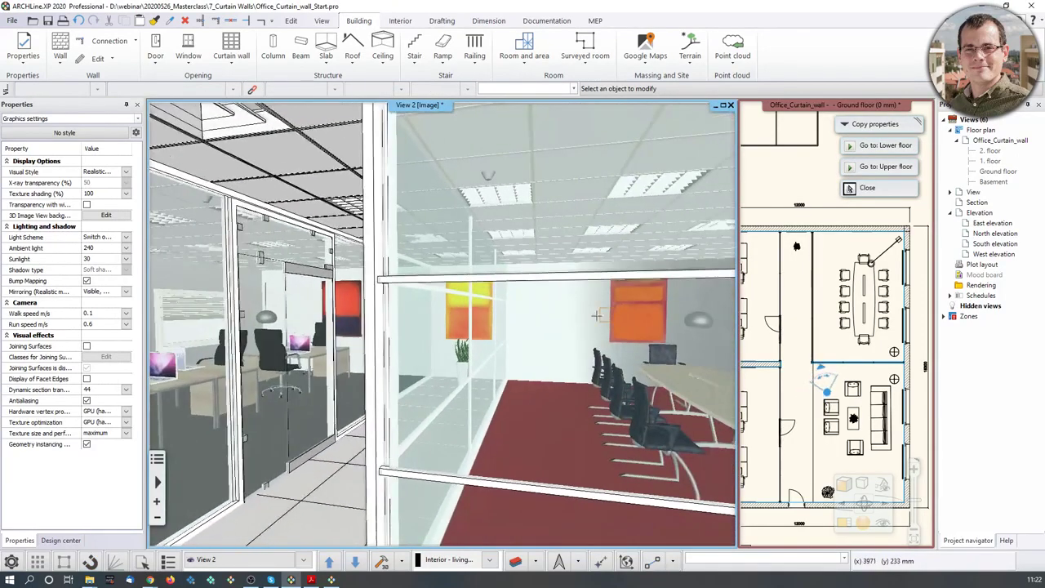
pyautogui.moveTo(499, 309); pyautogui.dragTo(313, 303, button='right')
pyautogui.moveTo(313, 303); pyautogui.dragTo(711, 306, button='middle')
pyautogui.moveTo(461, 305); pyautogui.dragTo(473, 305, button='middle')
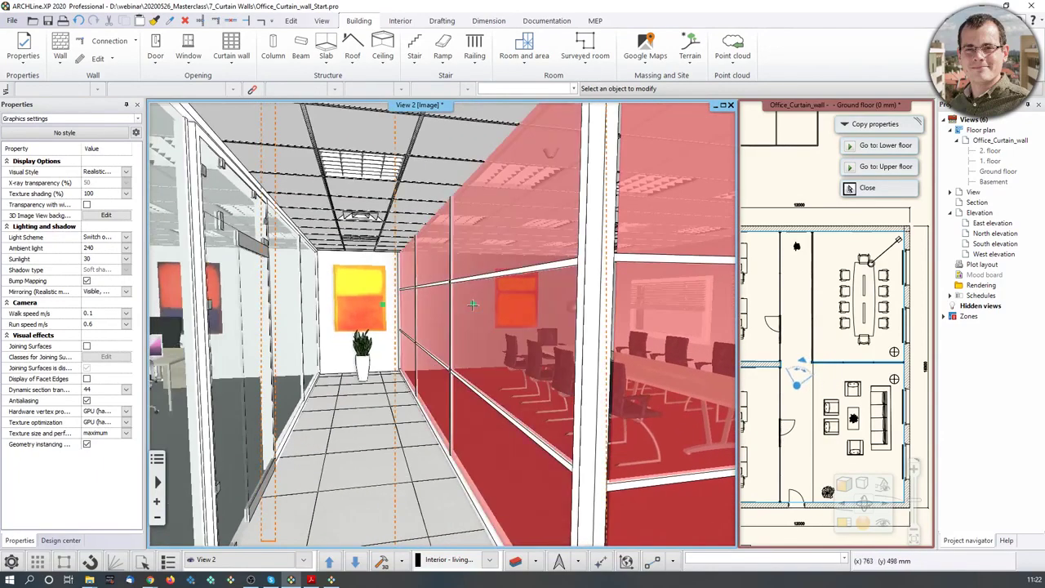
pyautogui.hotkey('ctrl', 's')
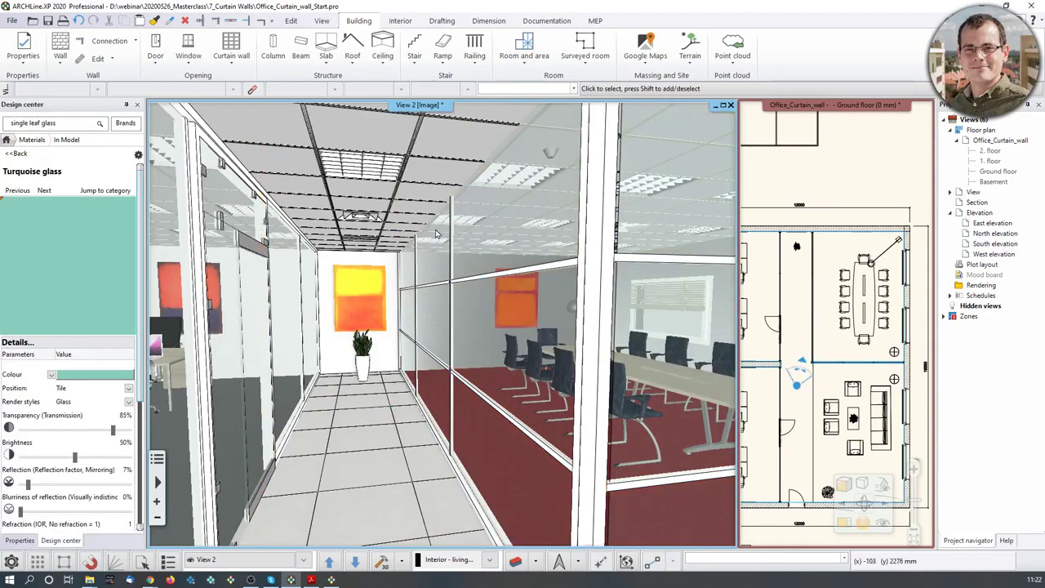
# Compare the height properties of the corridor-side meeting room curtain wall and the office curtain wall opposite it
pyautogui.moveTo(439, 235); pyautogui.dragTo(434, 327, button='middle')
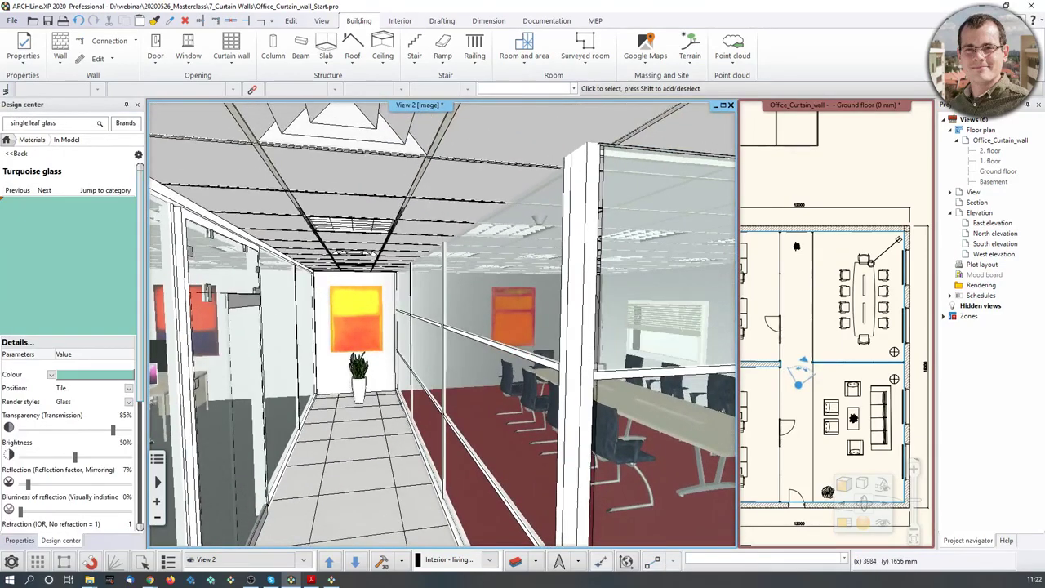
pyautogui.moveTo(645, 249); pyautogui.dragTo(563, 258, button='middle')
pyautogui.moveTo(484, 276); pyautogui.dragTo(506, 256, button='middle')
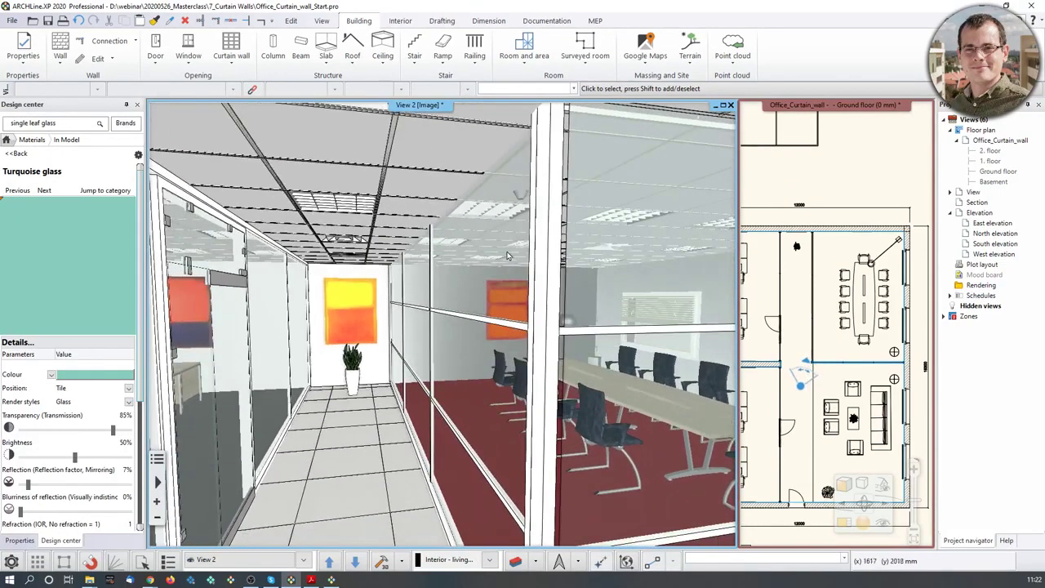
pyautogui.click(475, 325)
pyautogui.moveTo(475, 325); pyautogui.dragTo(181, 344, button='middle')
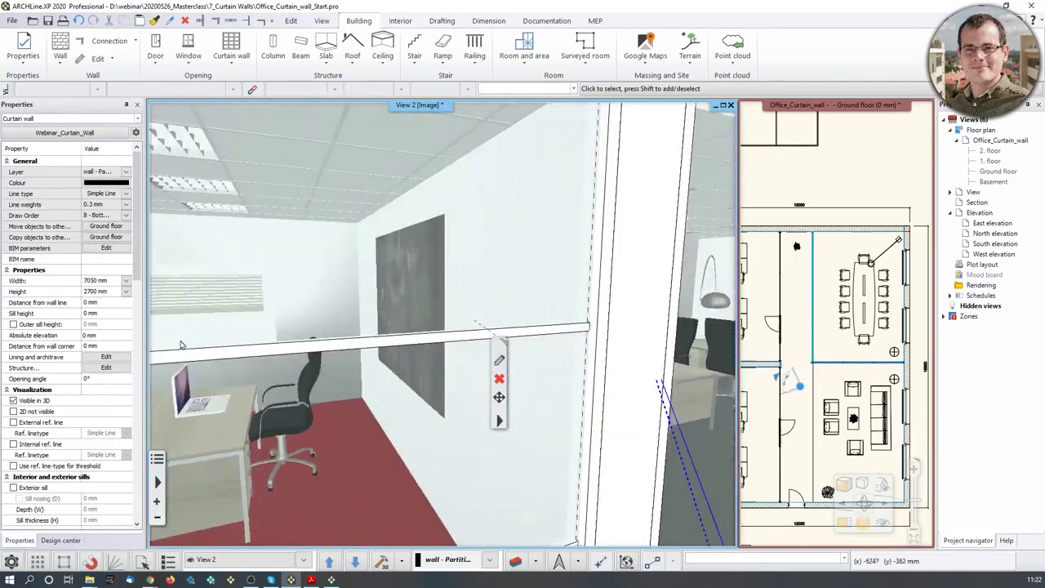
pyautogui.moveTo(637, 331); pyautogui.dragTo(548, 295, button='middle')
pyautogui.click(456, 325)
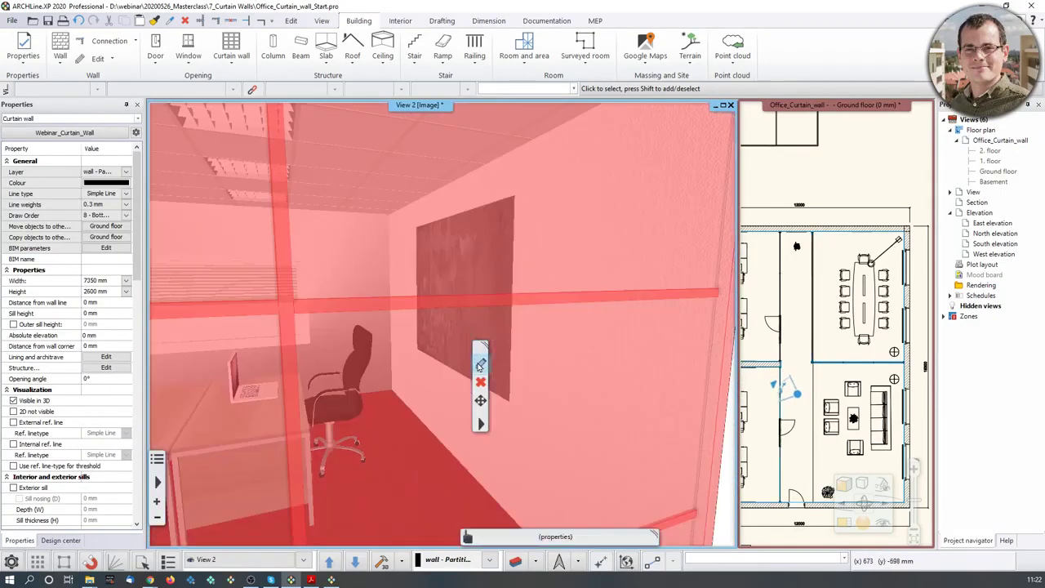
pyautogui.click(480, 365)
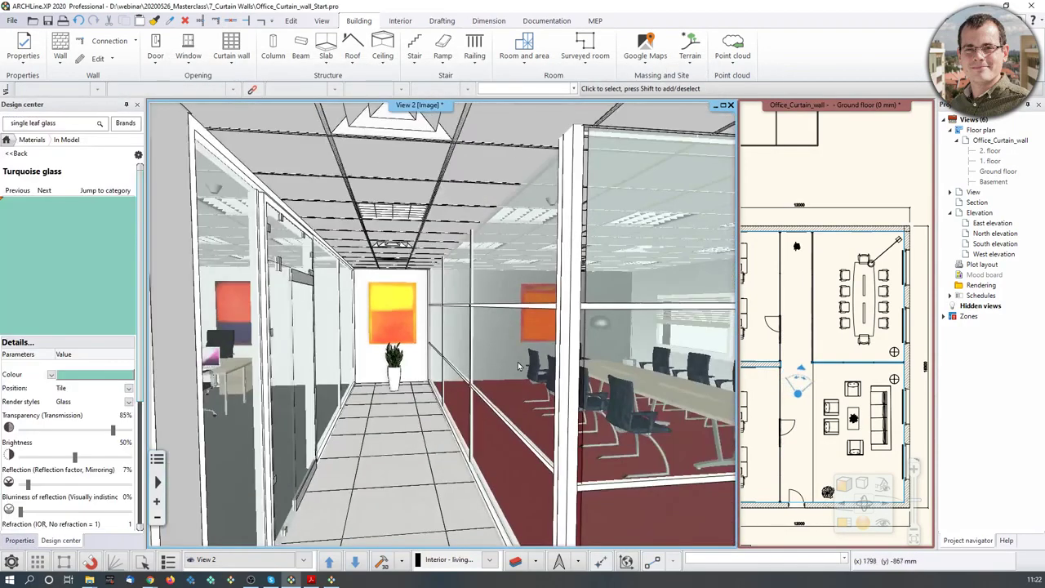
# Delete both curtain walls enclosing the meeting room, along the corridor and towards the lounge
pyautogui.click(518, 362)
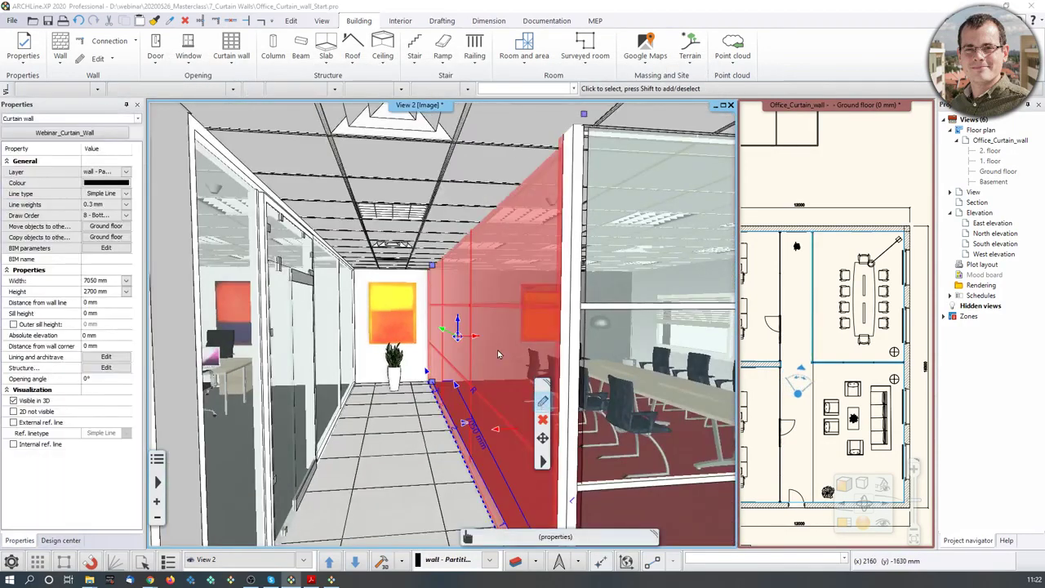
pyautogui.click(497, 350)
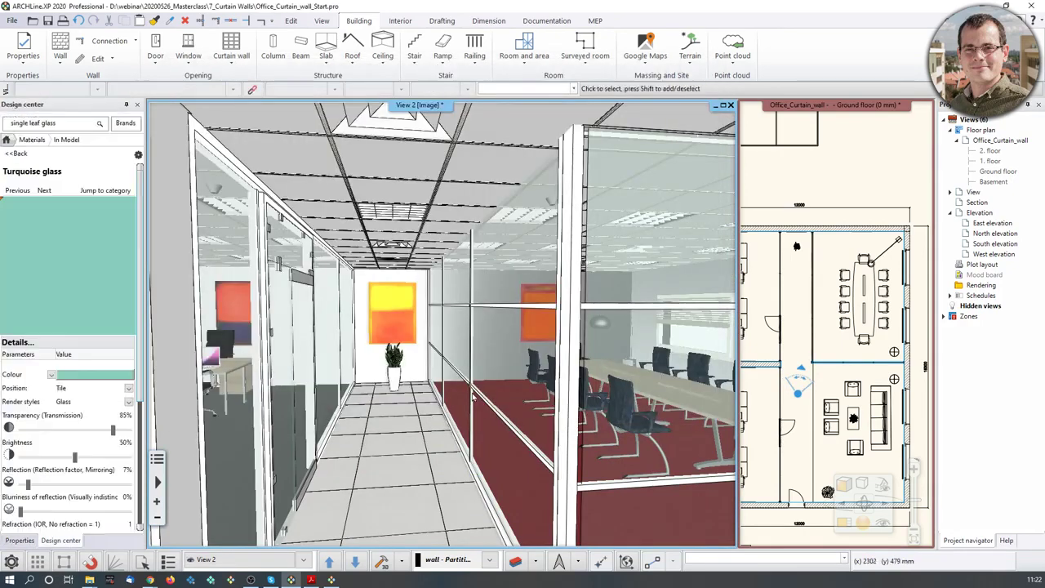
pyautogui.click(490, 415)
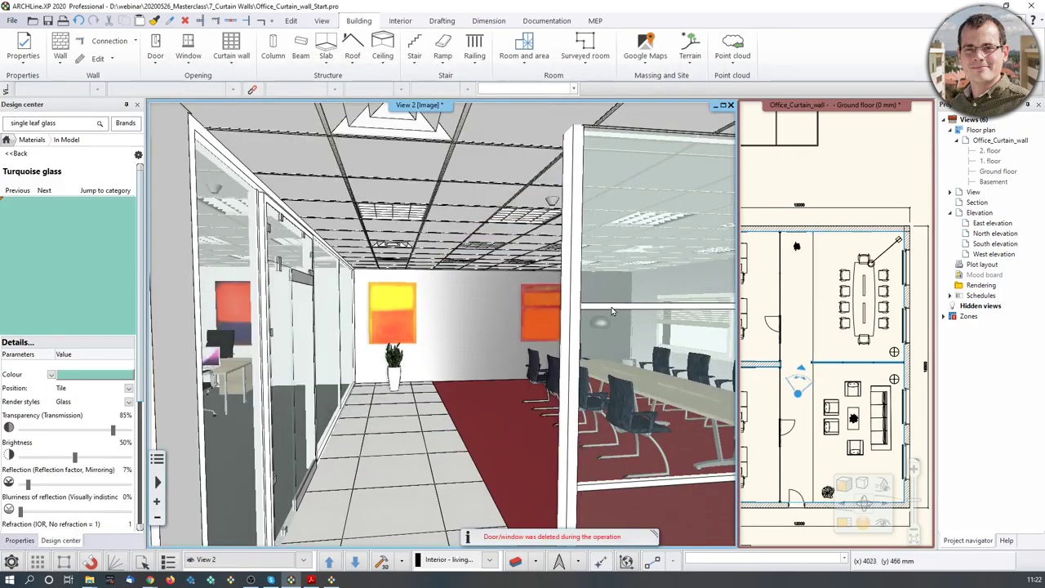
pyautogui.click(617, 319)
pyautogui.press('Delete')
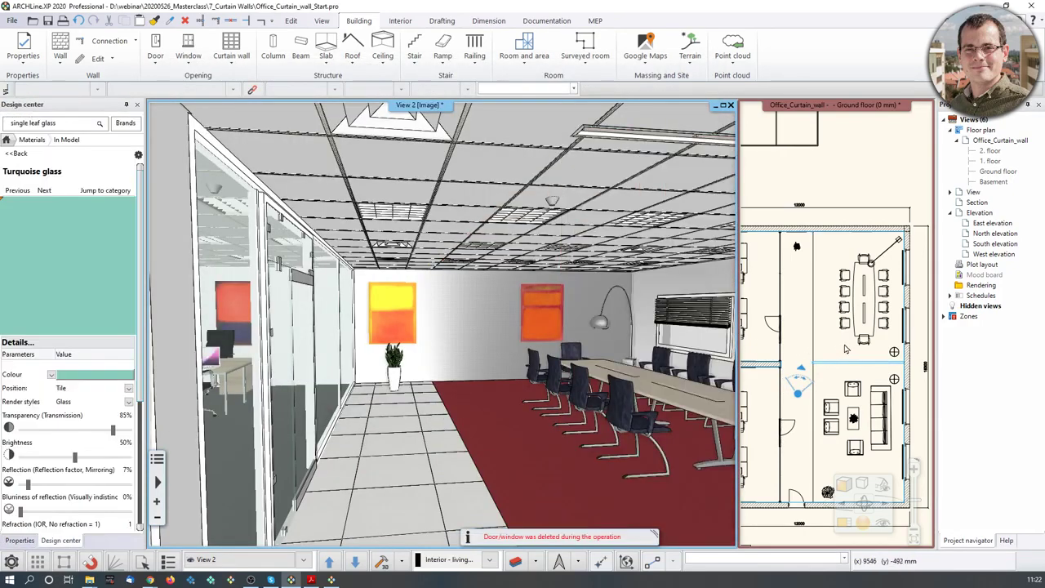
# Bring the ground floor plan into the main view and adjust the default wall's unconnected height to match the office curtain walls
pyautogui.click(835, 340)
pyautogui.click(844, 523)
pyautogui.scroll(2, 571, 311)
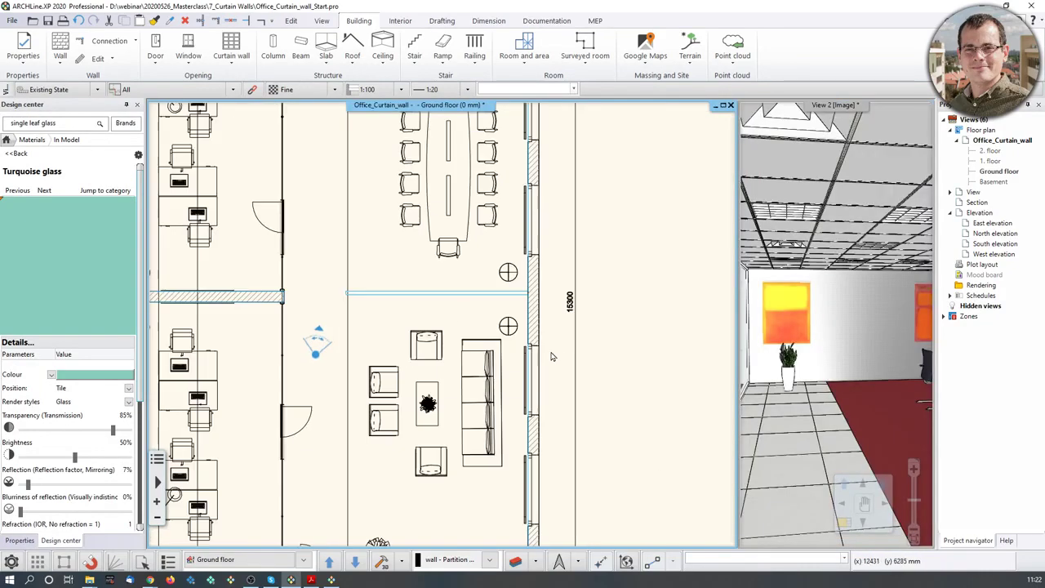
pyautogui.click(60, 47)
pyautogui.click(85, 72)
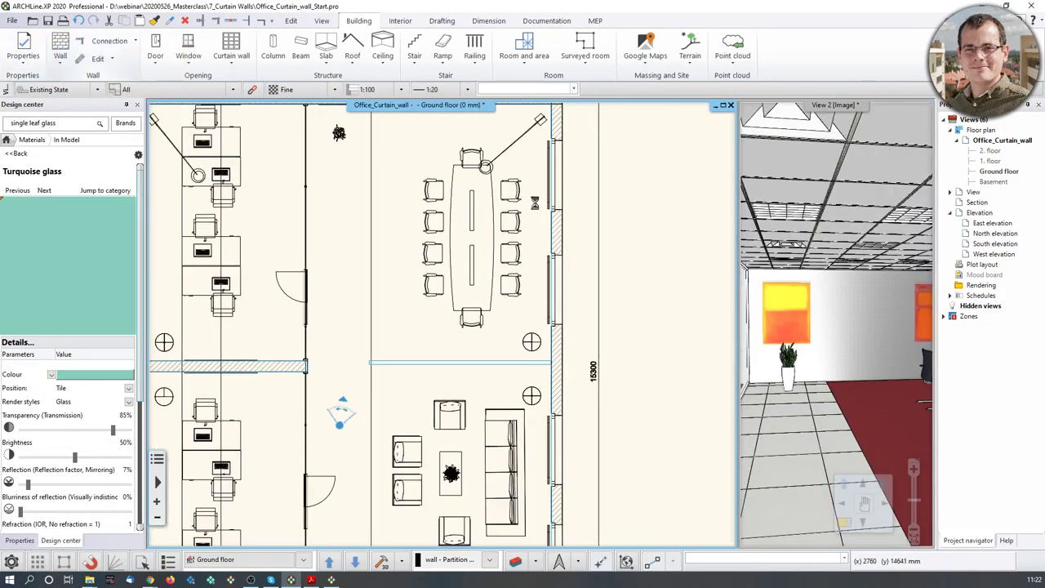
pyautogui.doubleClick(544, 174)
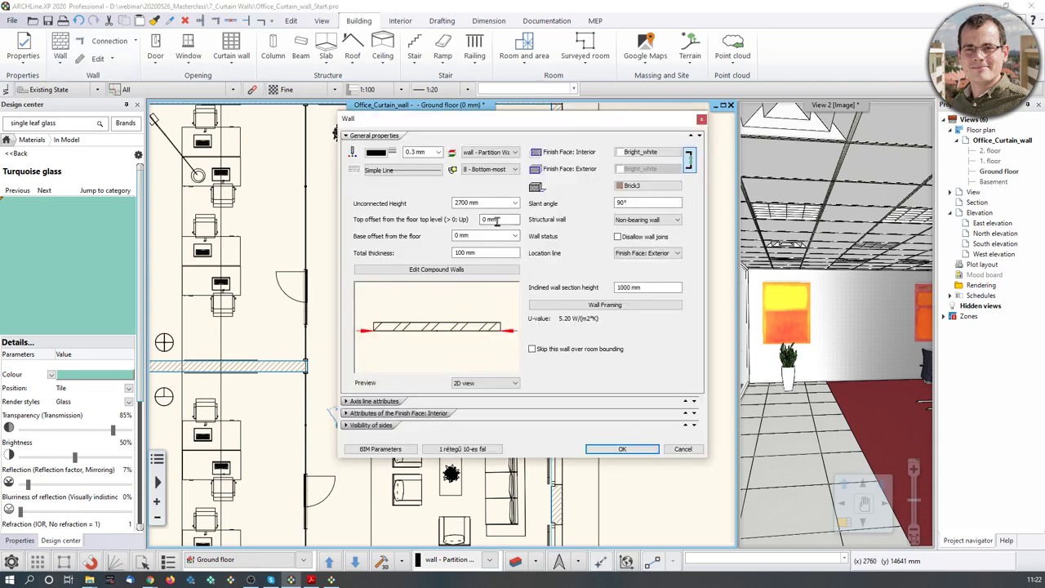
pyautogui.click(464, 202)
pyautogui.click(614, 449)
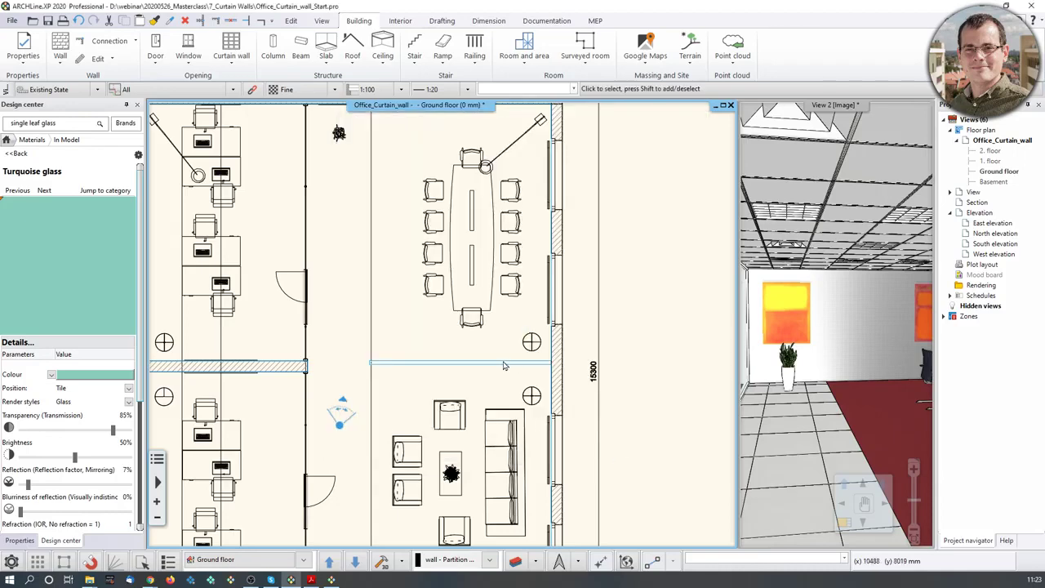
# Draw a wall about 4950 mm long in the 1 rétegű 10-es fal style from the exterior wall to the corridor line, between meeting room and lounge
pyautogui.scroll(3, 503, 365)
pyautogui.click(60, 48)
pyautogui.scroll(3, 506, 342)
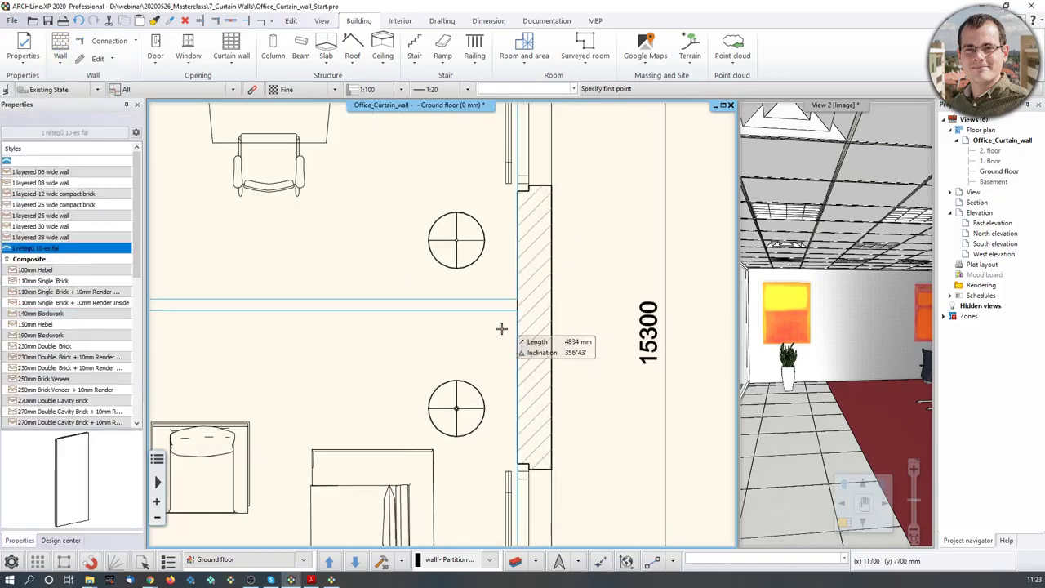
pyautogui.click(503, 309)
pyautogui.moveTo(265, 314); pyautogui.dragTo(550, 350, button='middle')
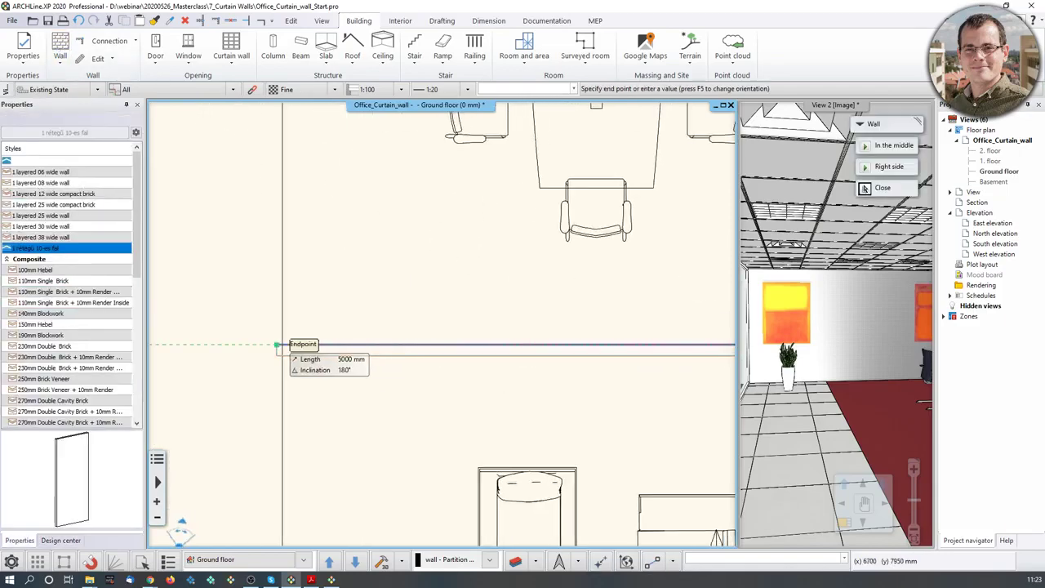
pyautogui.click(283, 345)
# Continue with a 7050 mm wall along the corridor line up to the exterior wall and finish the wall drawing
pyautogui.moveTo(285, 242); pyautogui.dragTo(269, 324, button='middle')
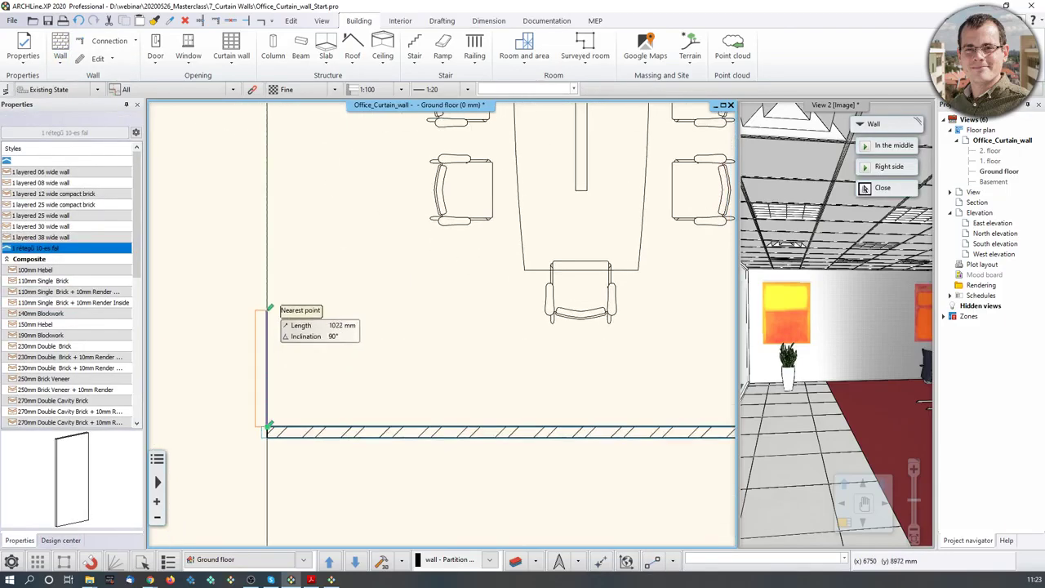
pyautogui.scroll(-3, 269, 261)
pyautogui.scroll(3, 260, 481)
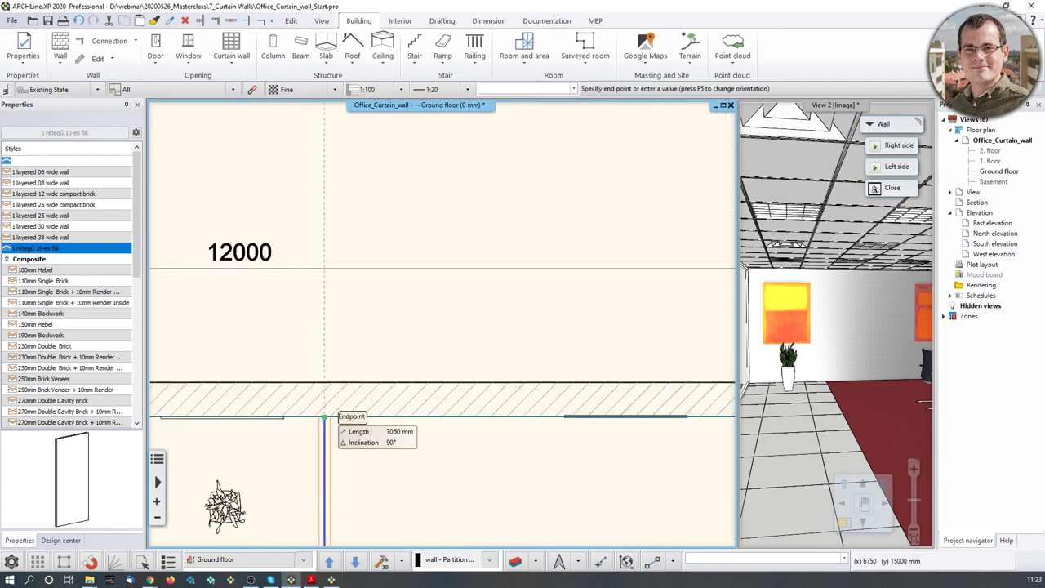
pyautogui.click(324, 417)
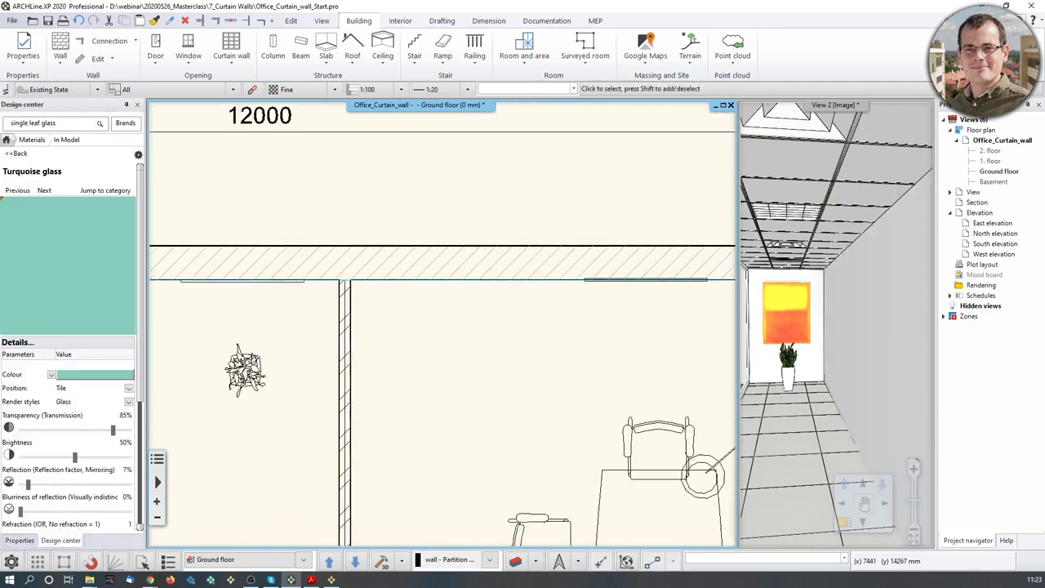
# Convert the two redrawn meeting room walls into curtain walls and show the glazed corner in the main 3D view
pyautogui.scroll(-5, 441, 461)
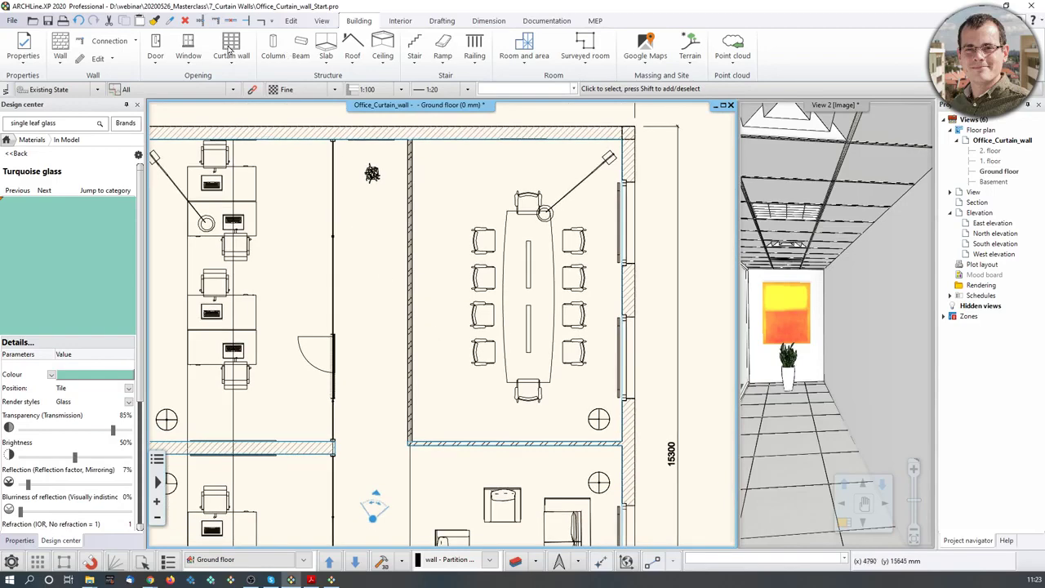
pyautogui.click(229, 50)
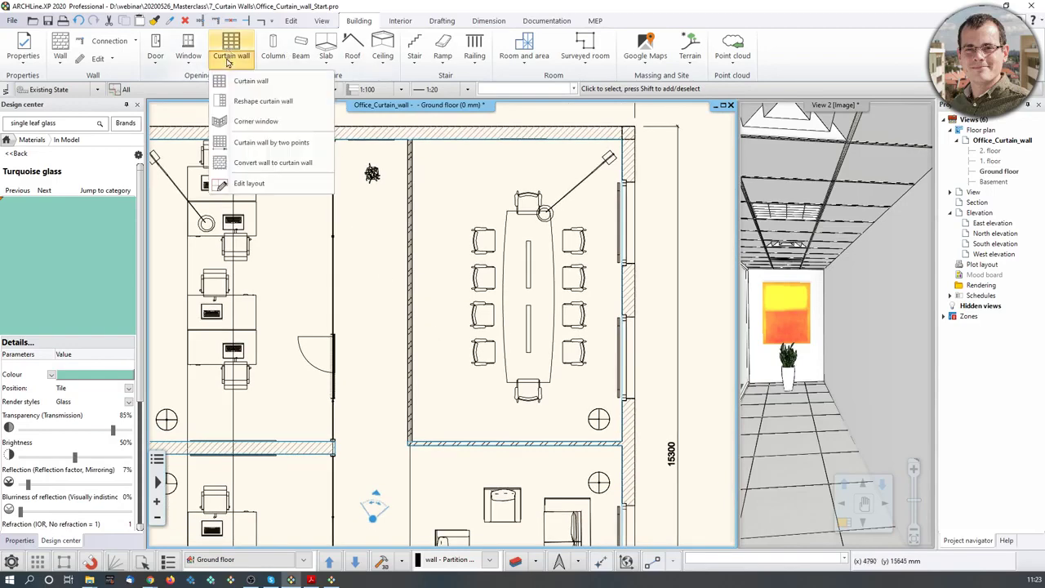
pyautogui.click(272, 162)
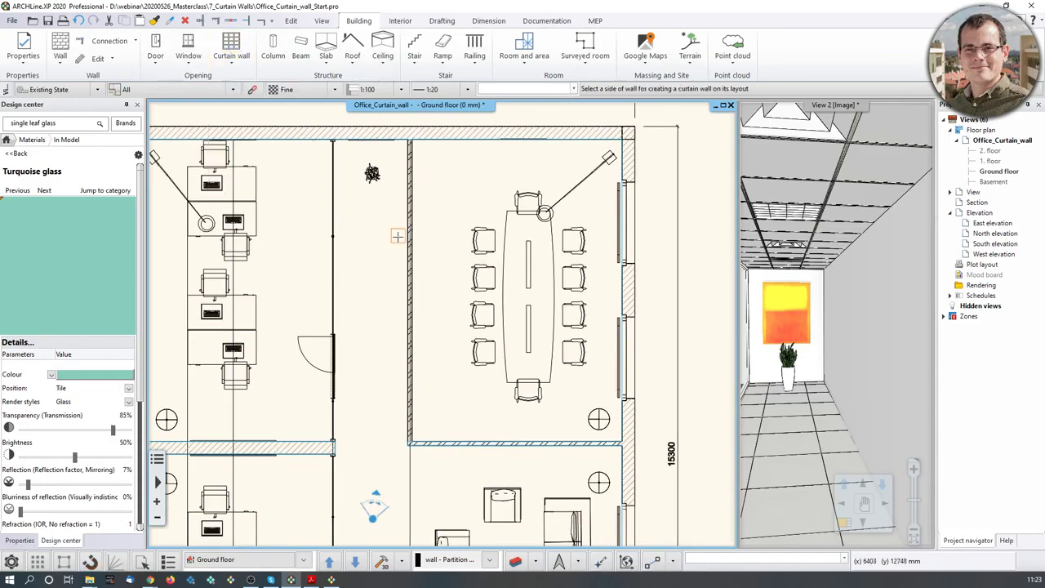
pyautogui.click(479, 438)
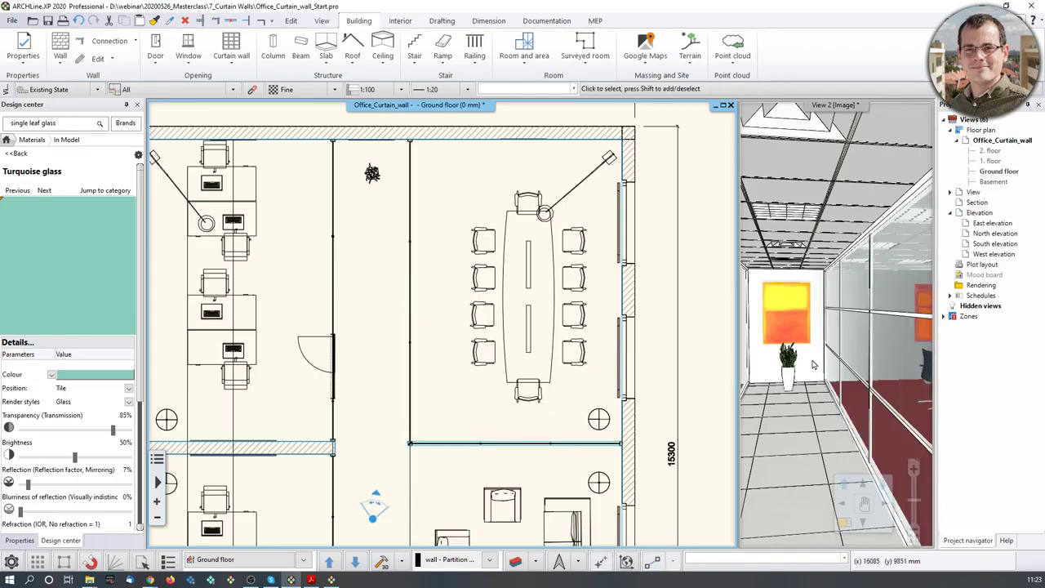
pyautogui.moveTo(814, 365); pyautogui.dragTo(833, 351, button='right')
pyautogui.rightClick(865, 388)
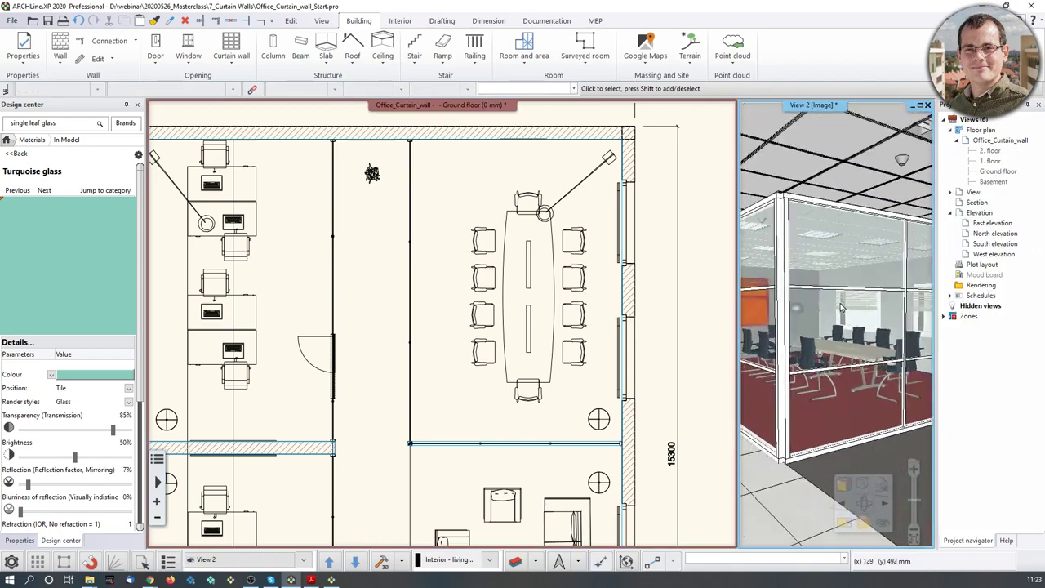
pyautogui.click(865, 522)
pyautogui.scroll(2, 462, 332)
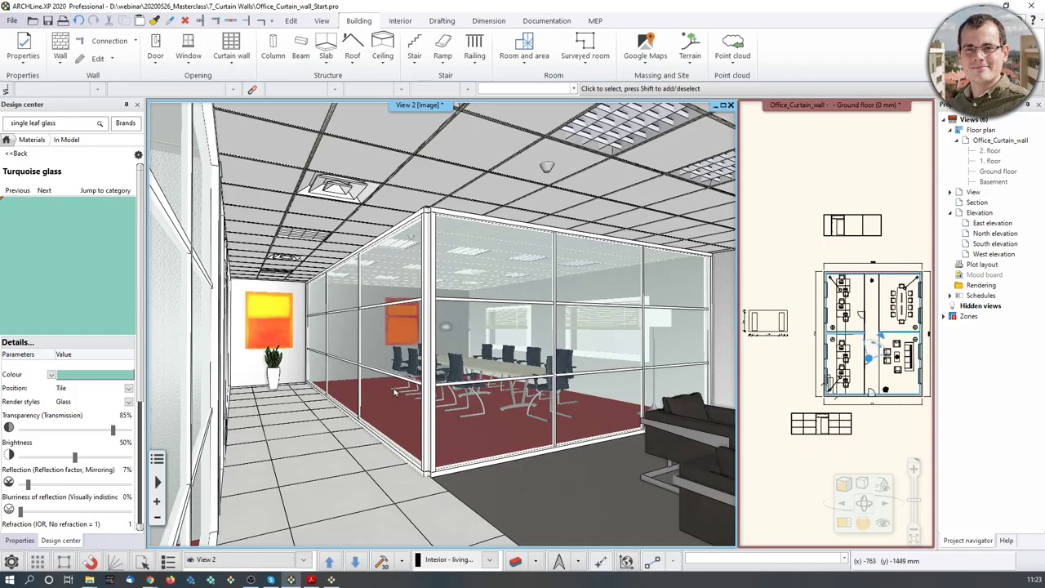
# Place a copy of the office's 1500 mm wide door in the meeting room's corridor curtain wall, about 2580 mm from the glazed corner, swinging into the corridor
pyautogui.scroll(3, 396, 395)
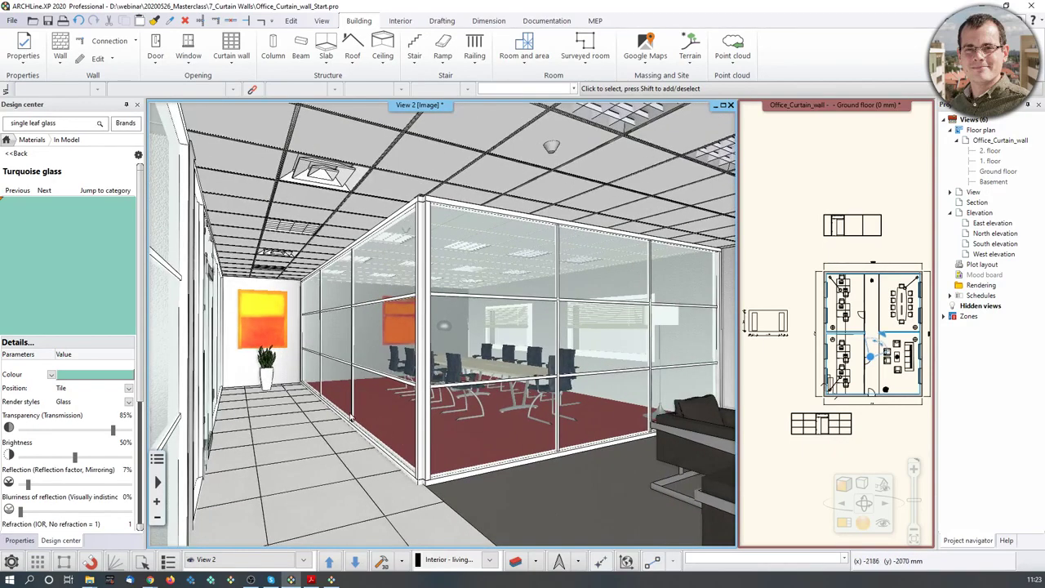
pyautogui.scroll(10, 810, 326)
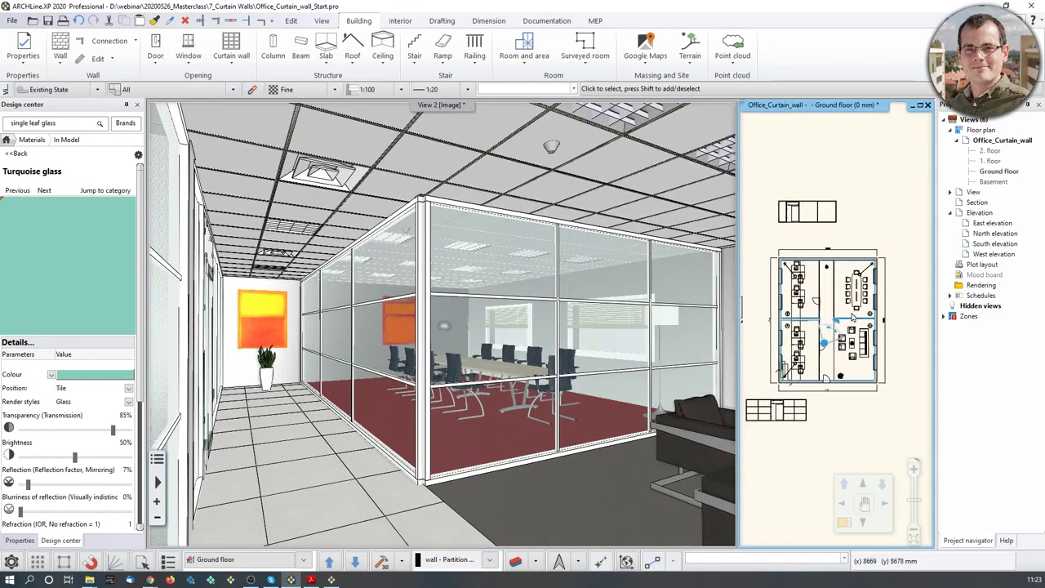
pyautogui.scroll(2, 810, 326)
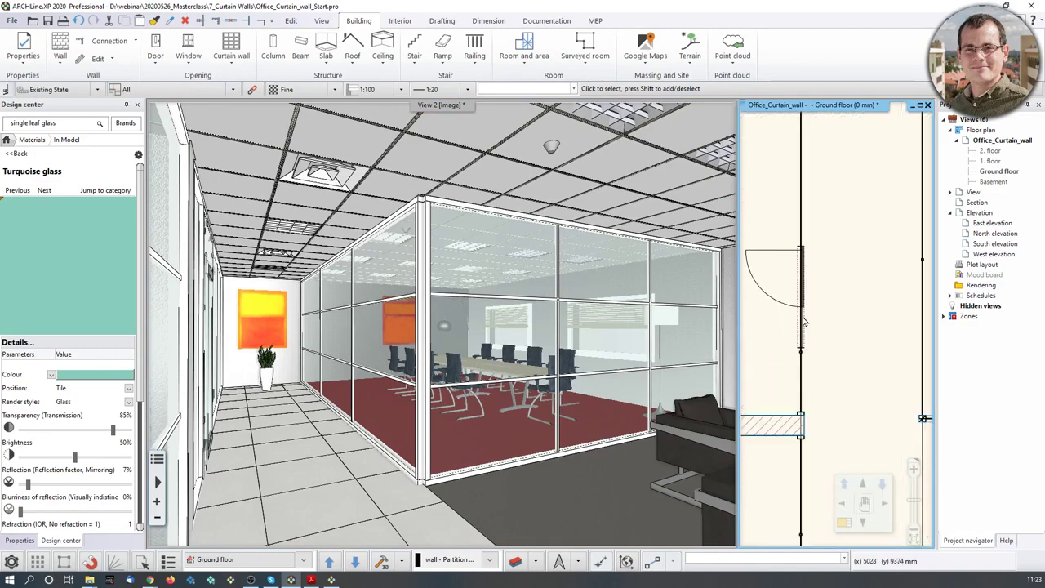
pyautogui.click(805, 319)
pyautogui.scroll(1, 805, 313)
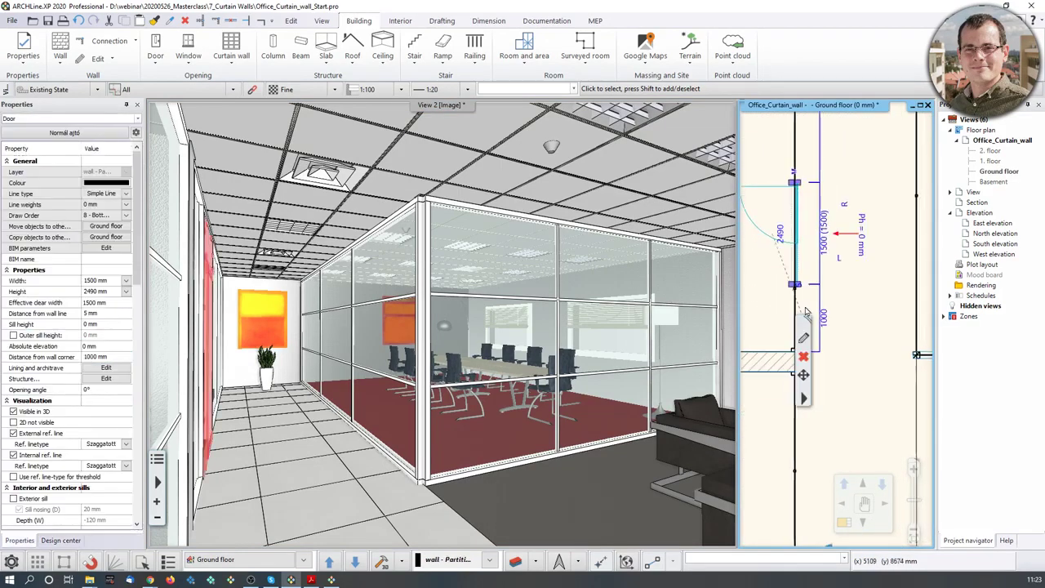
pyautogui.click(803, 398)
pyautogui.click(861, 398)
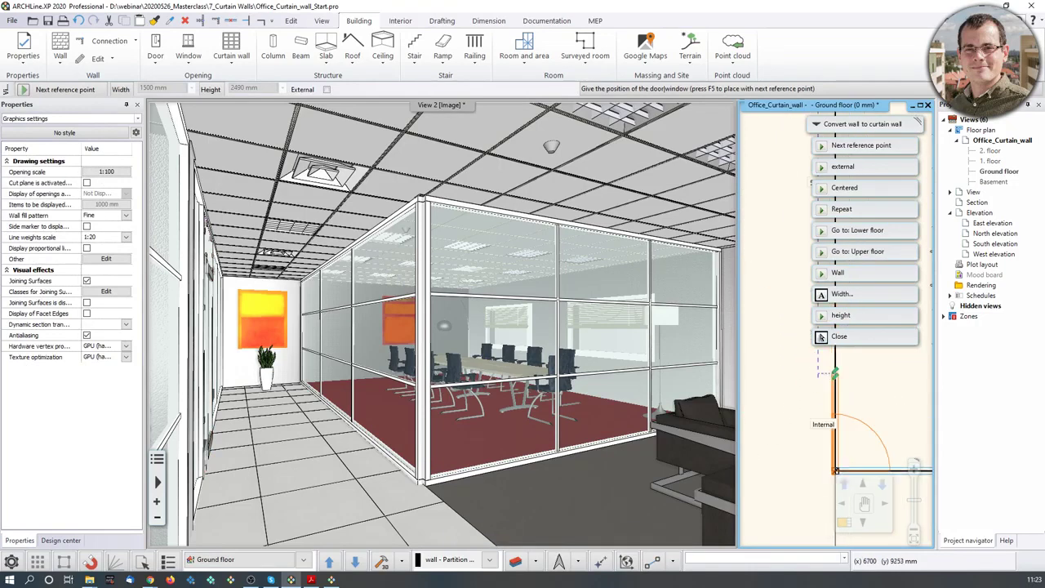
pyautogui.click(841, 409)
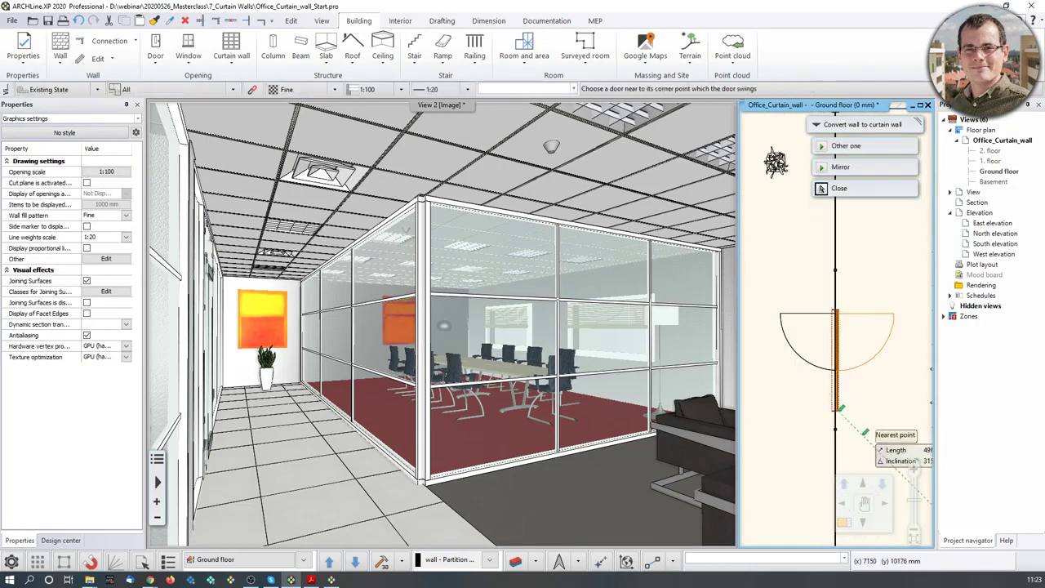
pyautogui.click(814, 376)
pyautogui.press('Escape')
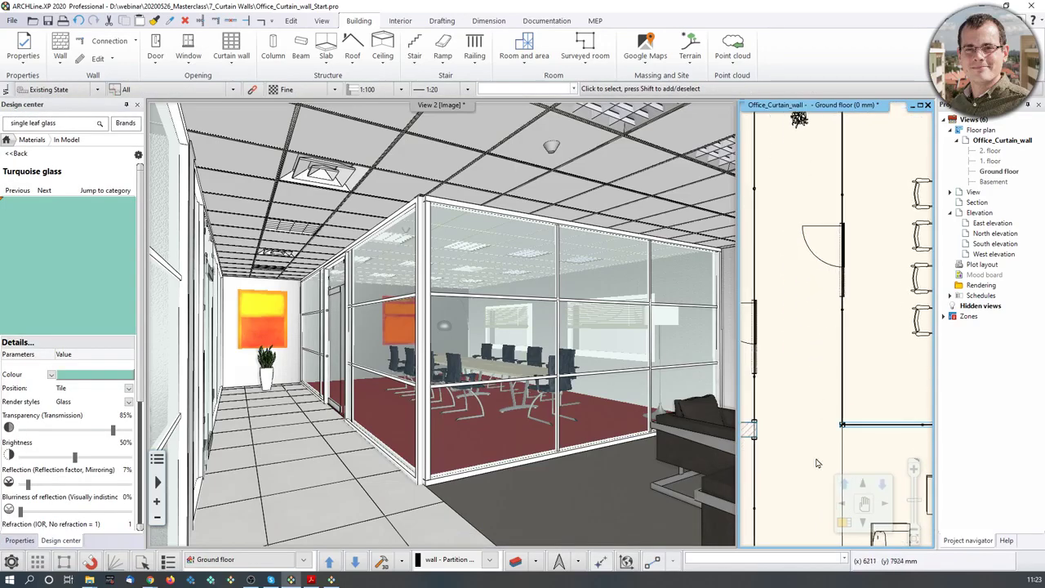
# Bring the ground floor plan into the main view and select the new meeting room door
pyautogui.click(865, 502)
pyautogui.scroll(5, 532, 290)
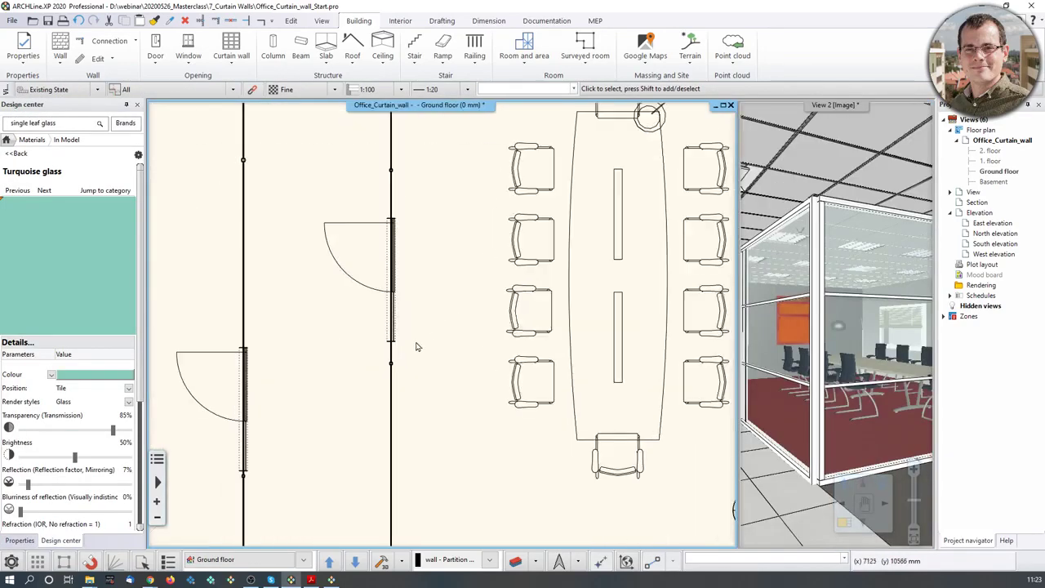
pyautogui.click(414, 280)
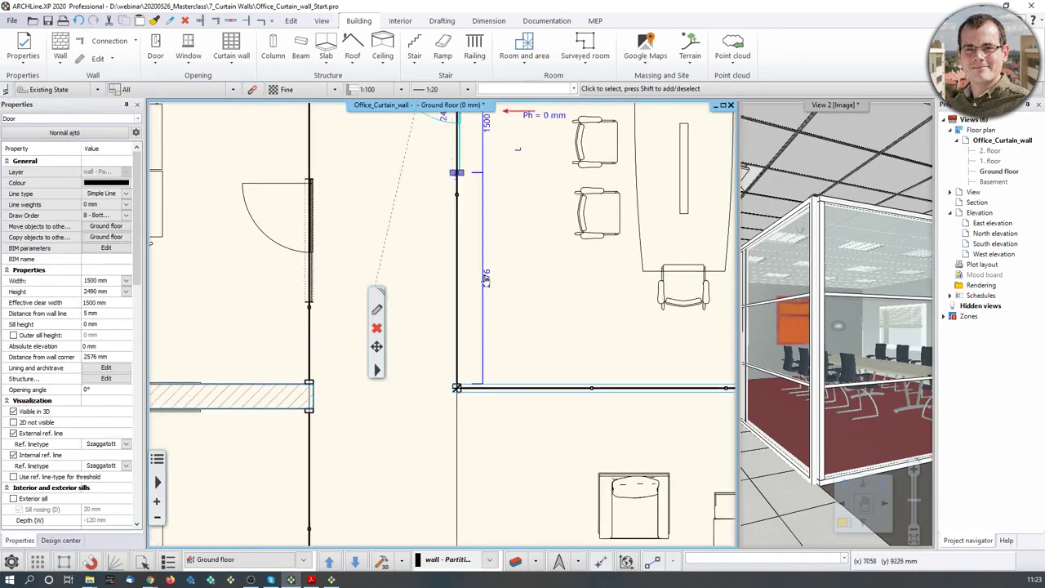
pyautogui.click(485, 279)
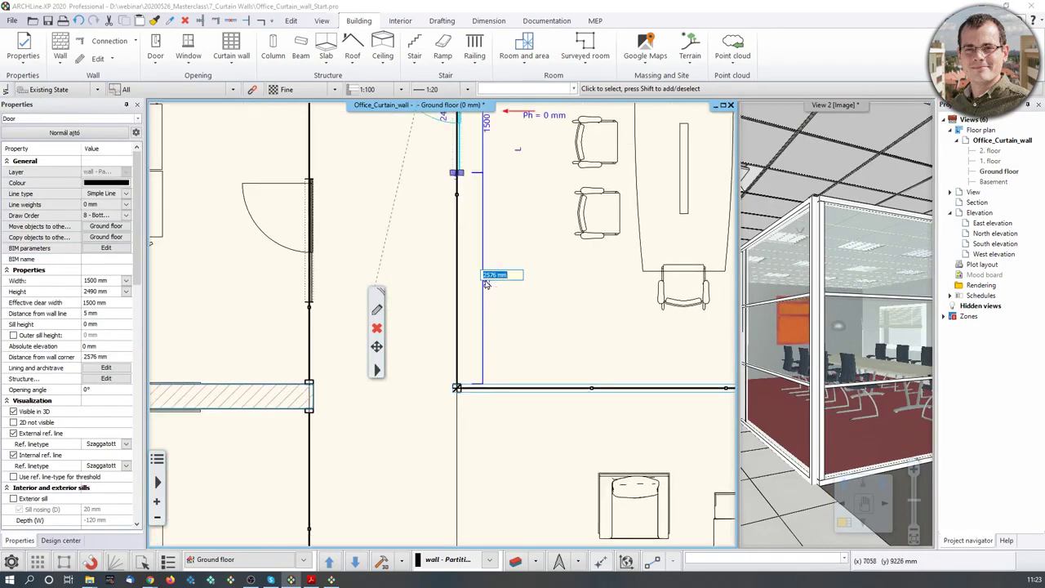
pyautogui.write('1')
pyautogui.press('Return')
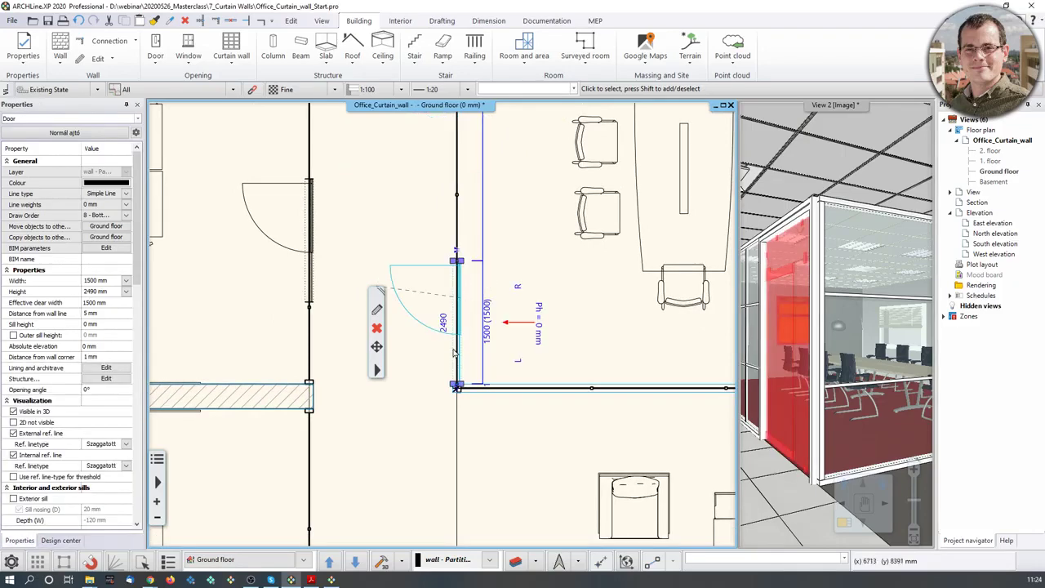
pyautogui.hotkey('ctrl', 'z')
# Set the meeting room door's distance from the curtain wall corner to 1000 mm
pyautogui.click(454, 143)
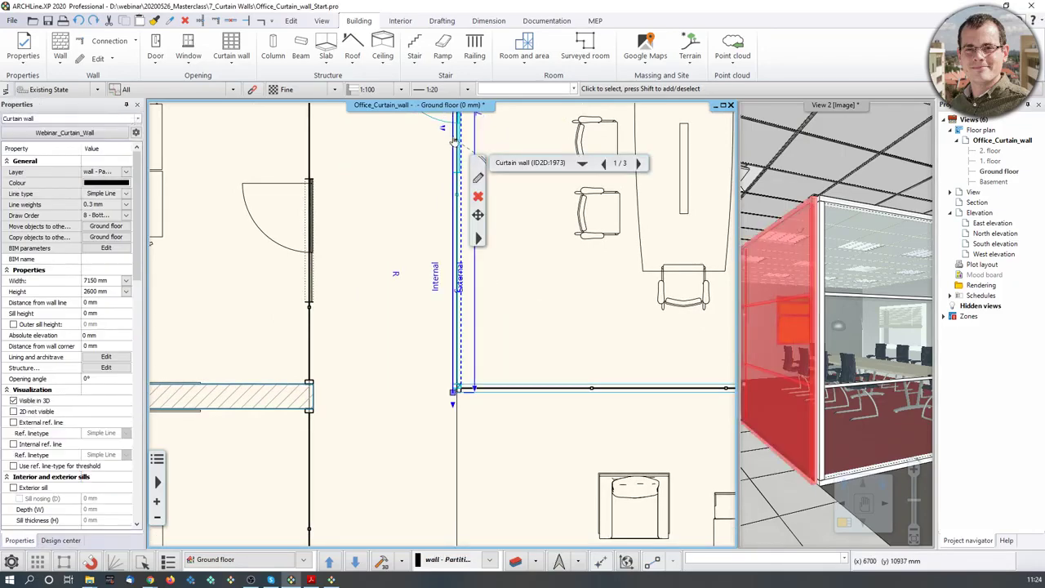
pyautogui.moveTo(455, 130); pyautogui.dragTo(461, 208, button='middle')
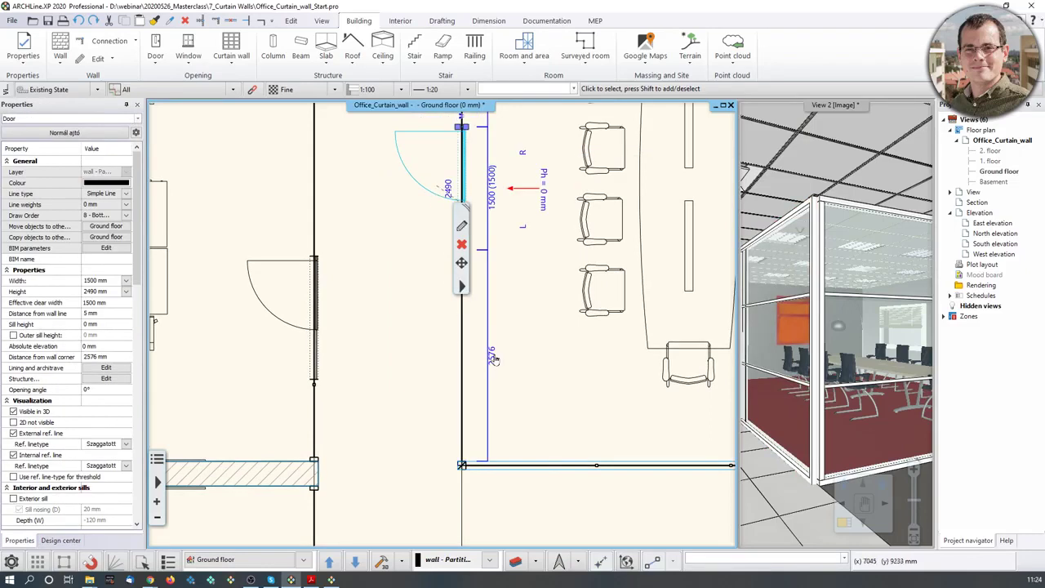
pyautogui.click(492, 357)
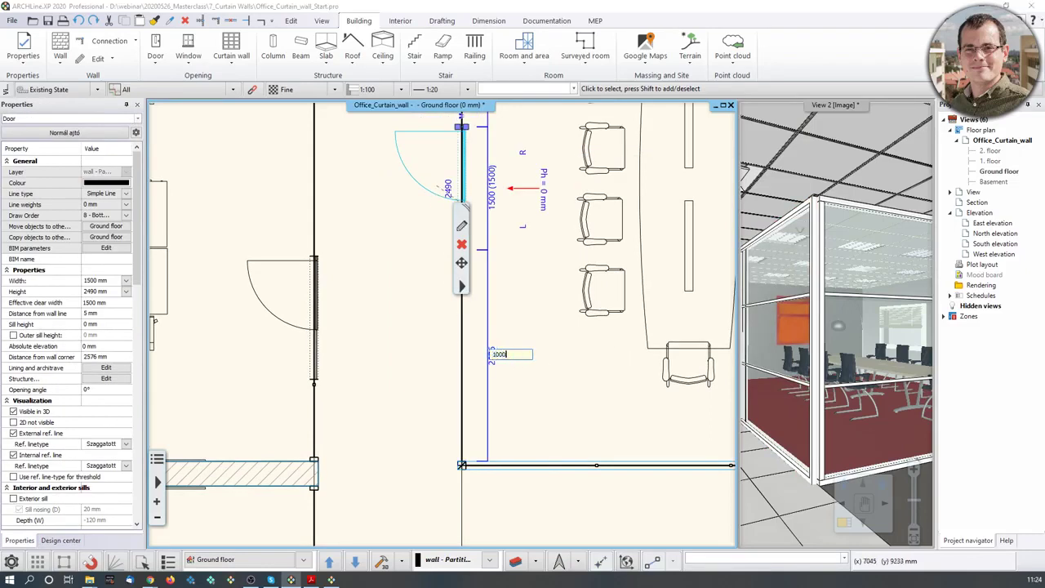
pyautogui.write('1000')
pyautogui.press('Return')
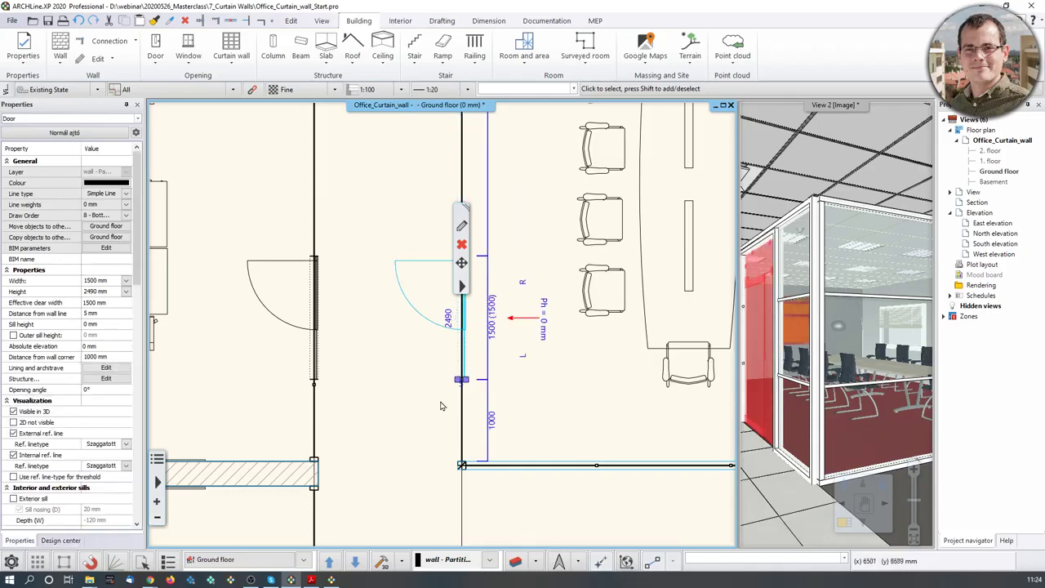
# Move the meeting room door by its end node along the corridor curtain wall to about 1300 mm from the corner
pyautogui.scroll(2, 391, 369)
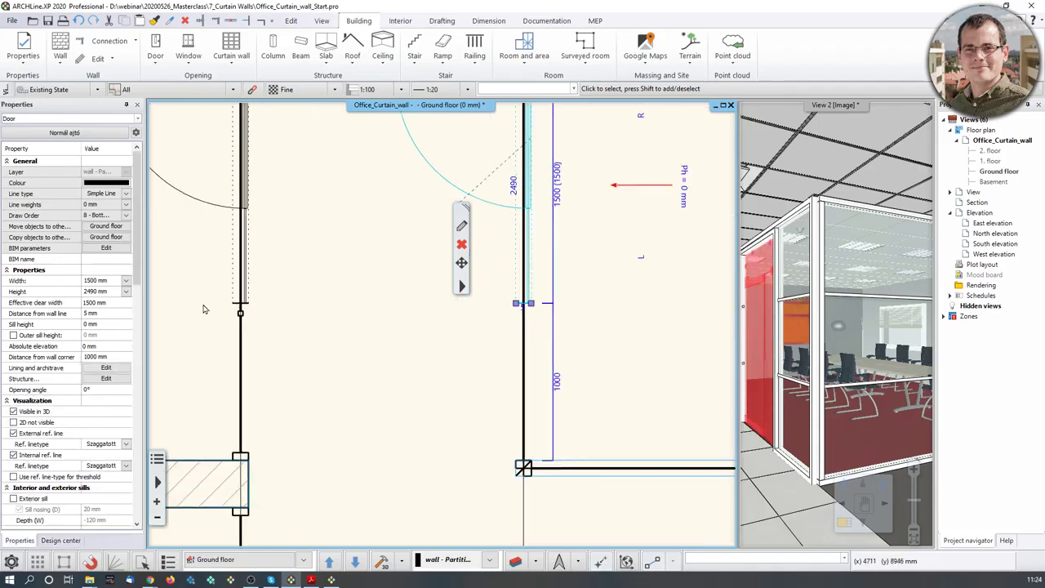
pyautogui.click(516, 306)
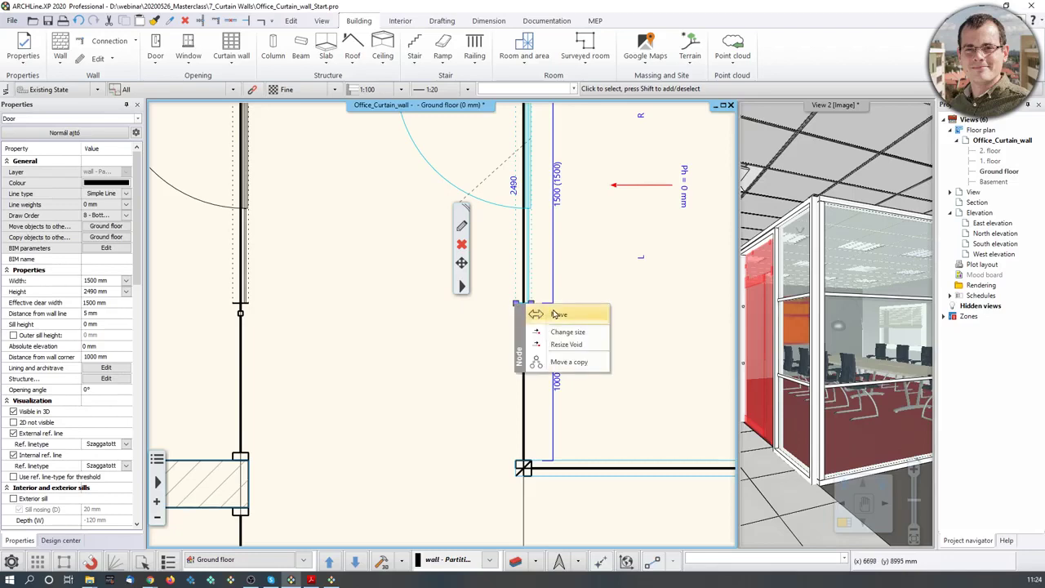
pyautogui.click(556, 314)
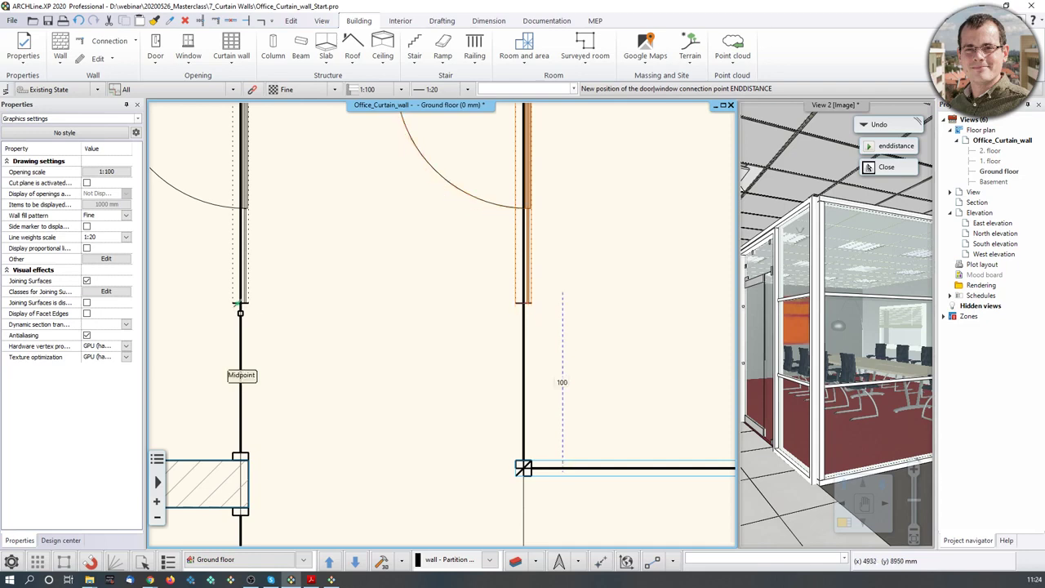
pyautogui.click(526, 256)
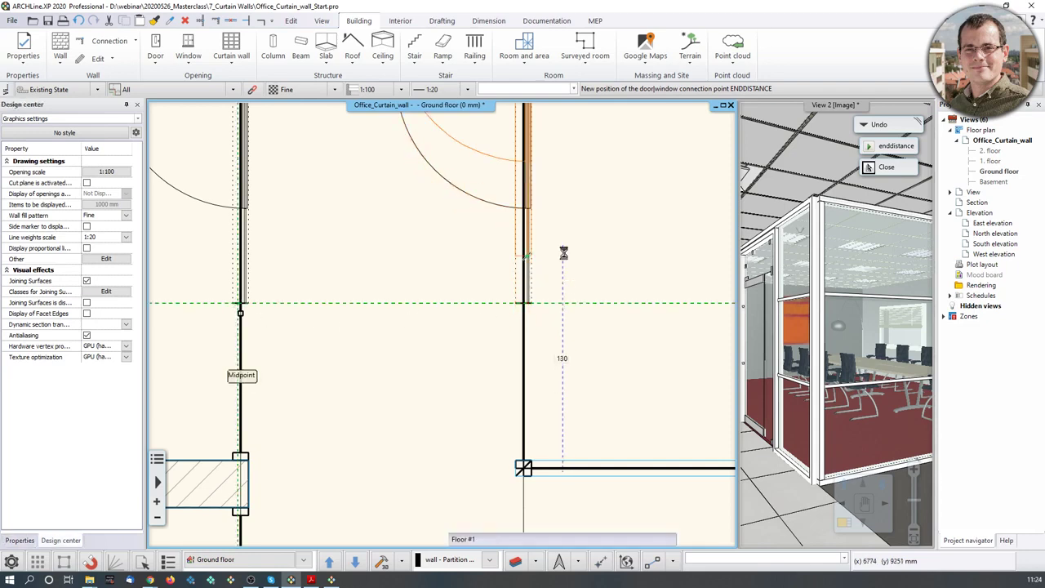
pyautogui.click(523, 255)
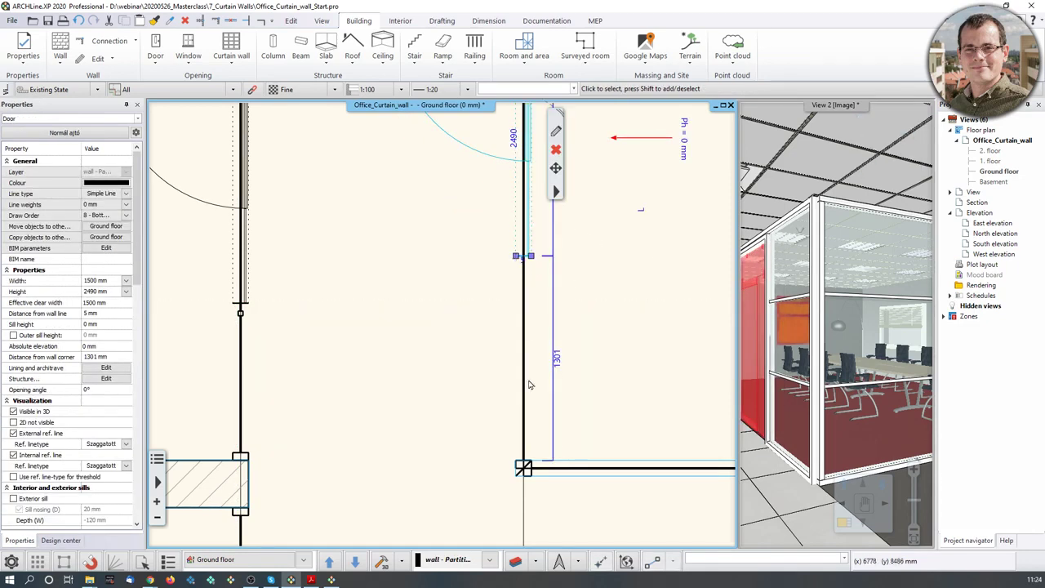
# Move the meeting room door by its end node to align with the end of the office door across the corridor
pyautogui.click(518, 258)
pyautogui.click(547, 265)
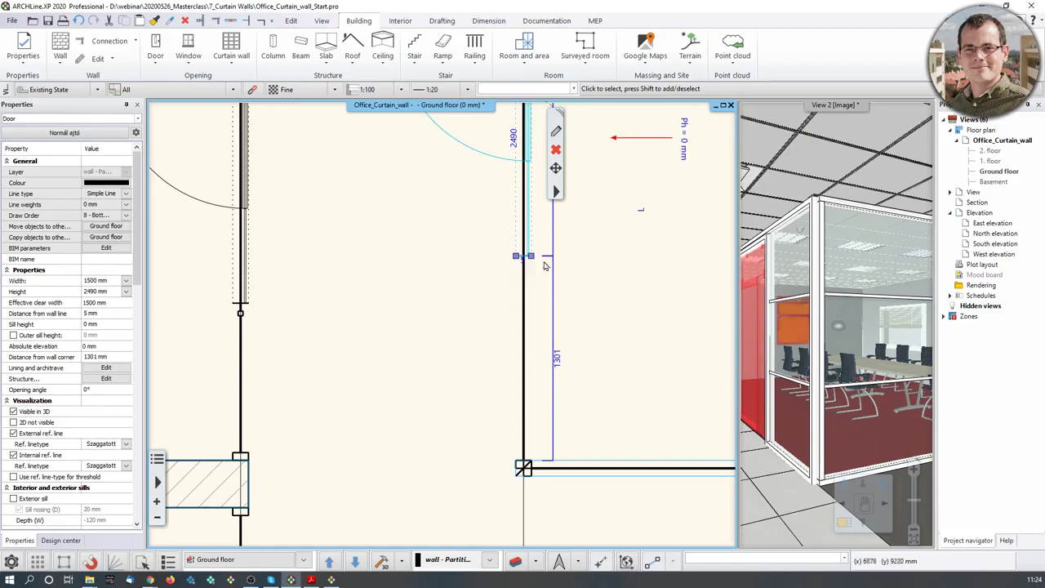
pyautogui.click(514, 310)
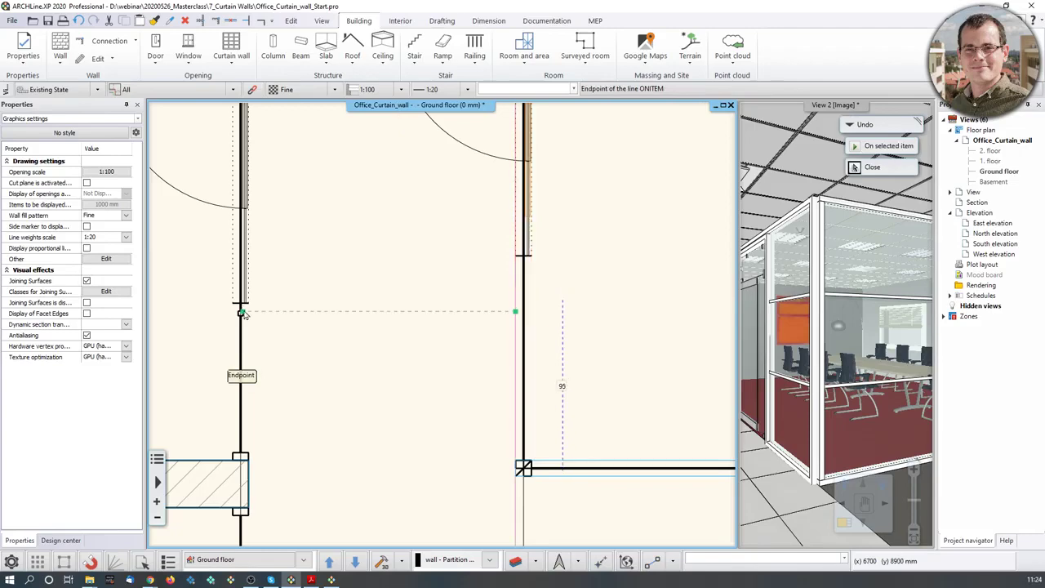
pyautogui.click(252, 307)
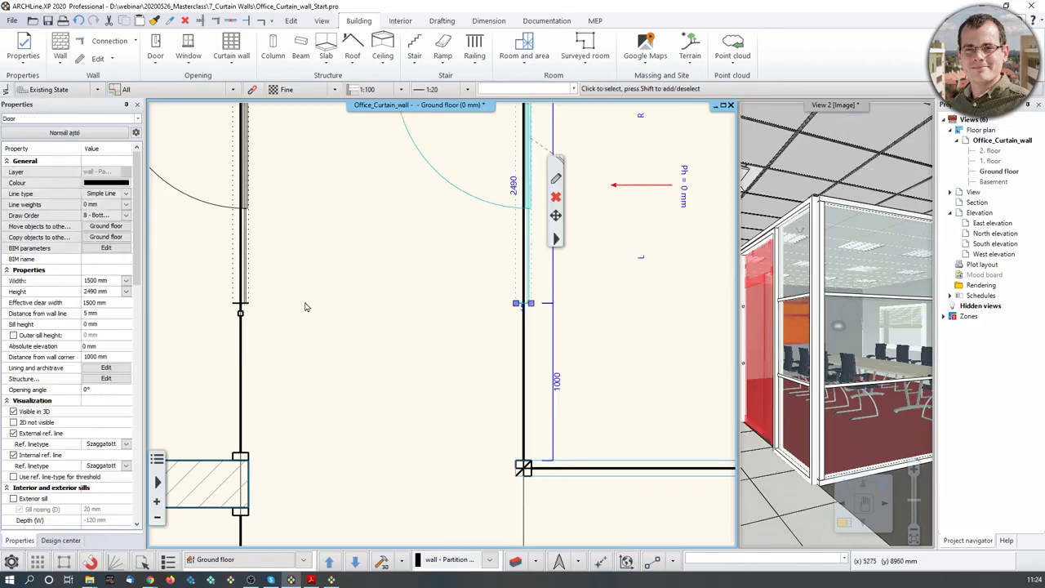
# Mirror the meeting room door in-out so that it opens into the meeting room
pyautogui.scroll(-3, 413, 330)
pyautogui.moveTo(480, 228)
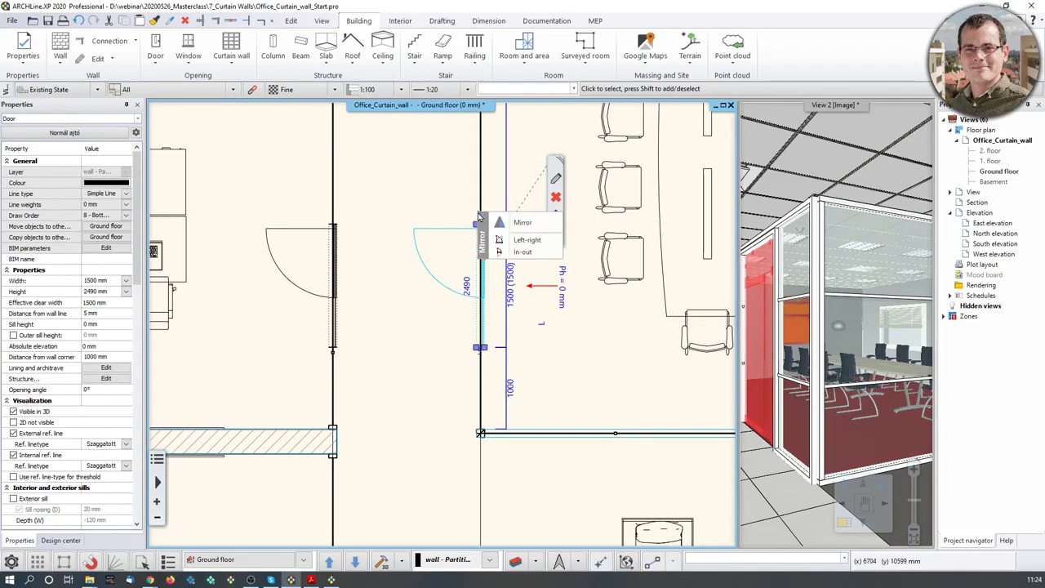
pyautogui.click(523, 252)
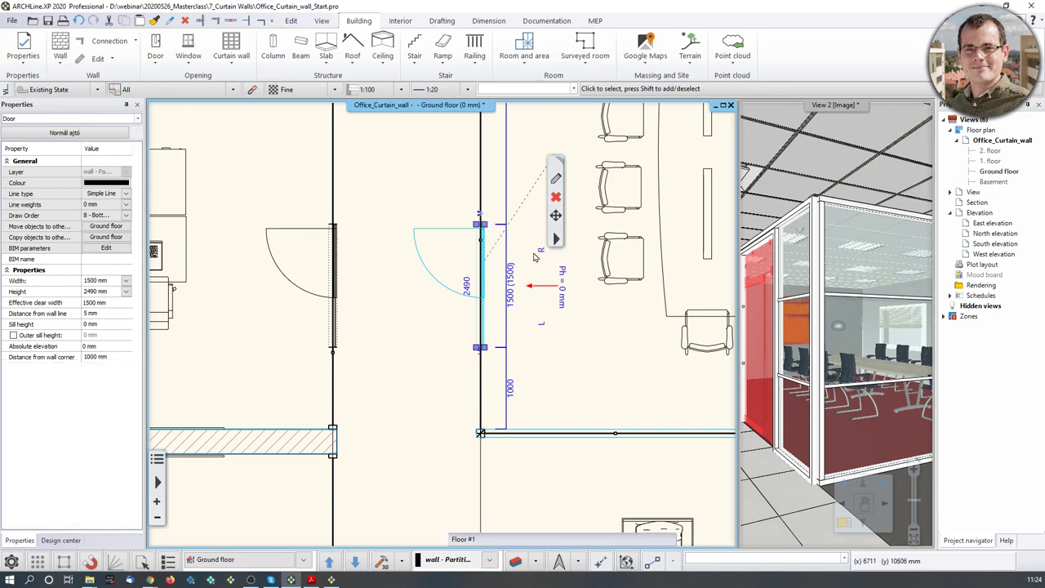
pyautogui.click(413, 392)
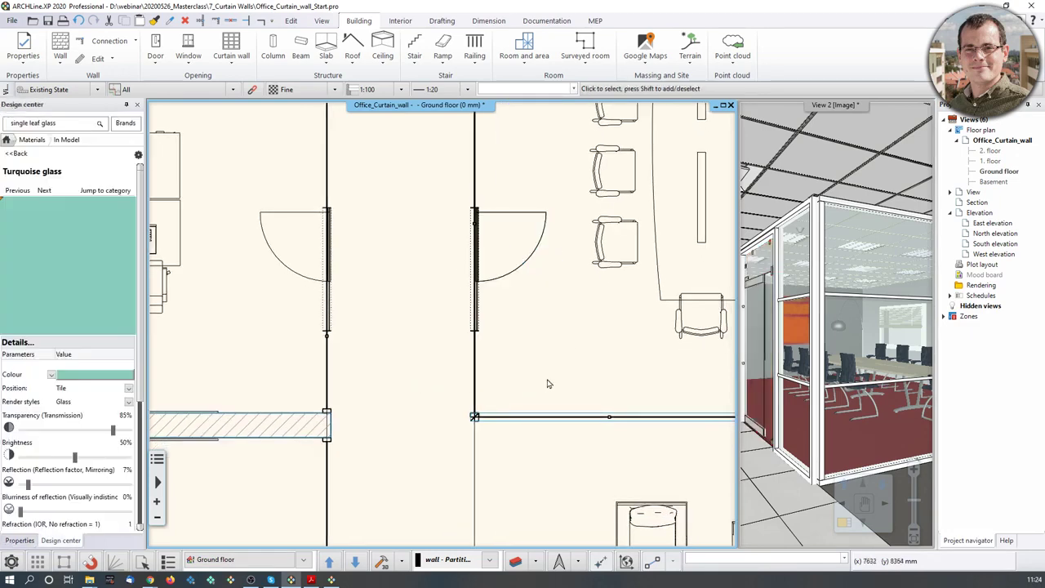
# In the meeting room's corridor curtain wall, set the number of glasses in vertical to 1 and apply the change
pyautogui.scroll(-2, 547, 375)
pyautogui.click(769, 330)
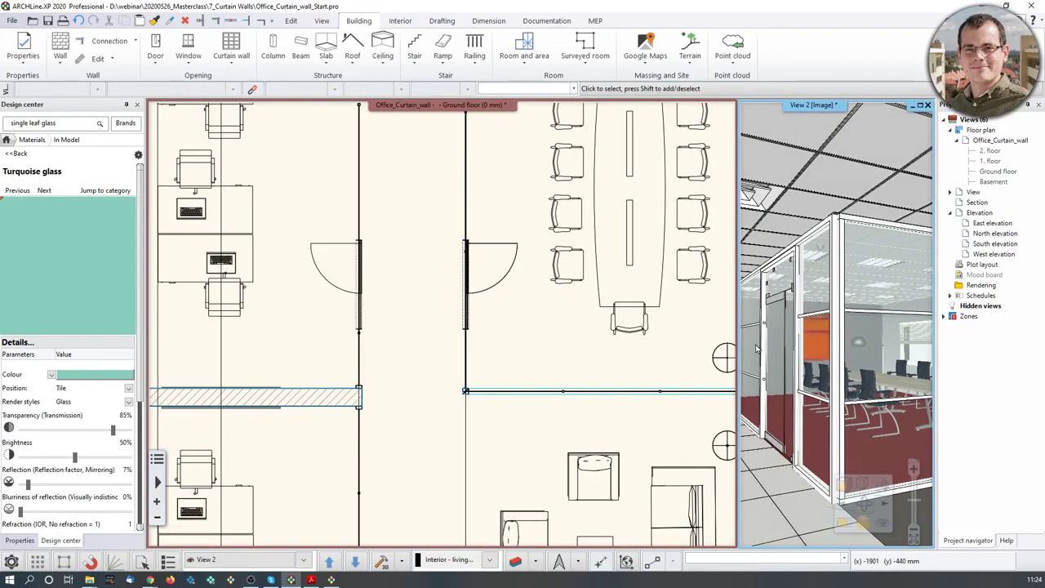
pyautogui.moveTo(467, 537)
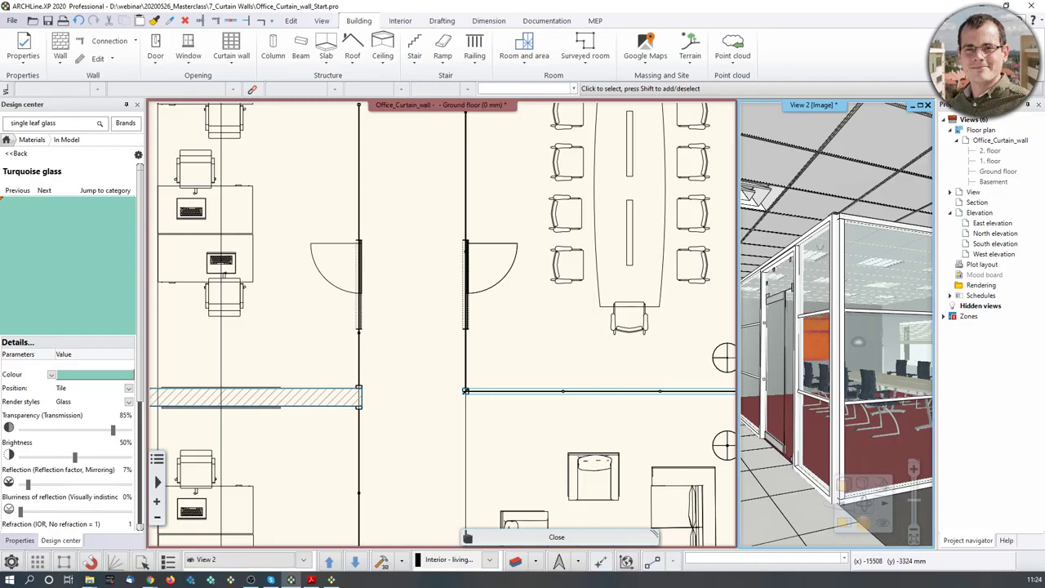
pyautogui.moveTo(816, 359); pyautogui.dragTo(783, 362)
pyautogui.click(785, 363)
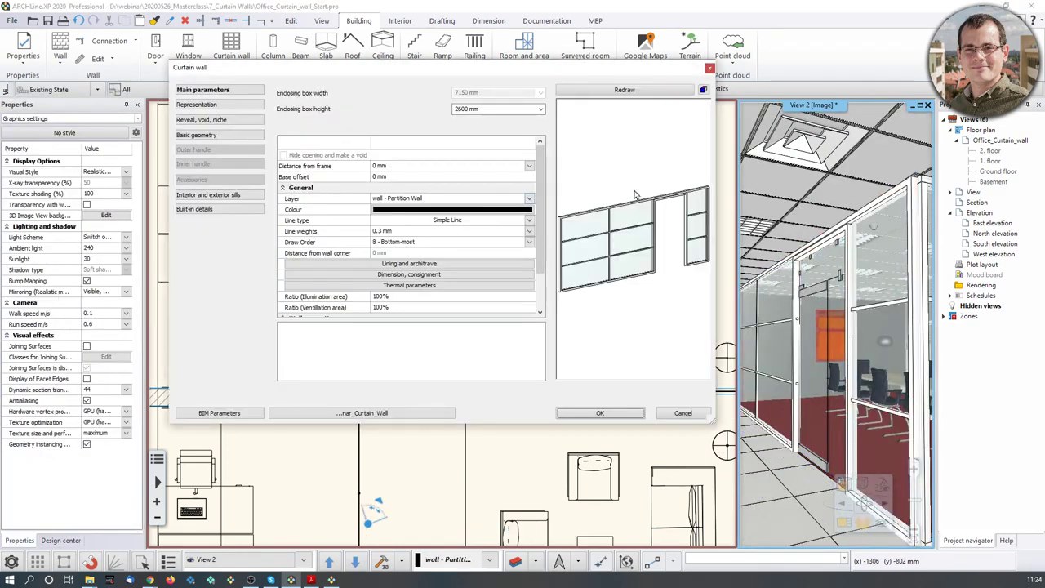
pyautogui.moveTo(634, 191); pyautogui.dragTo(605, 225)
pyautogui.click(208, 136)
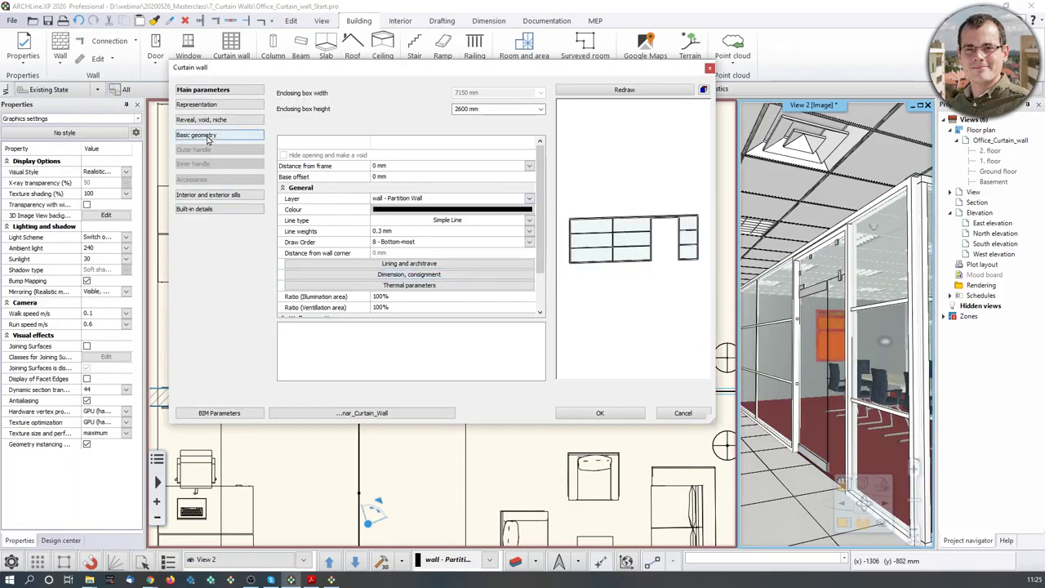
pyautogui.click(378, 245)
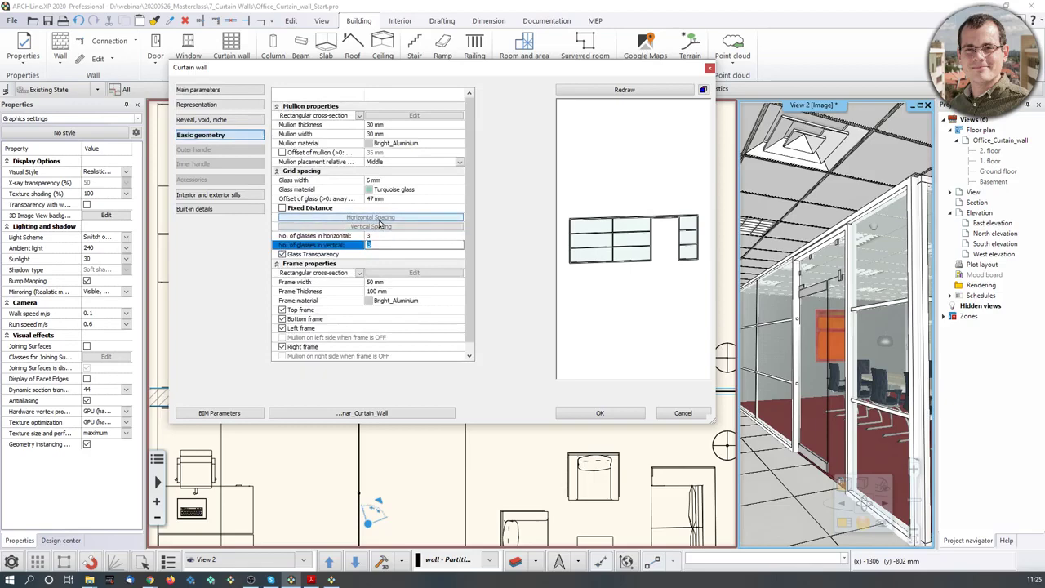
pyautogui.click(630, 92)
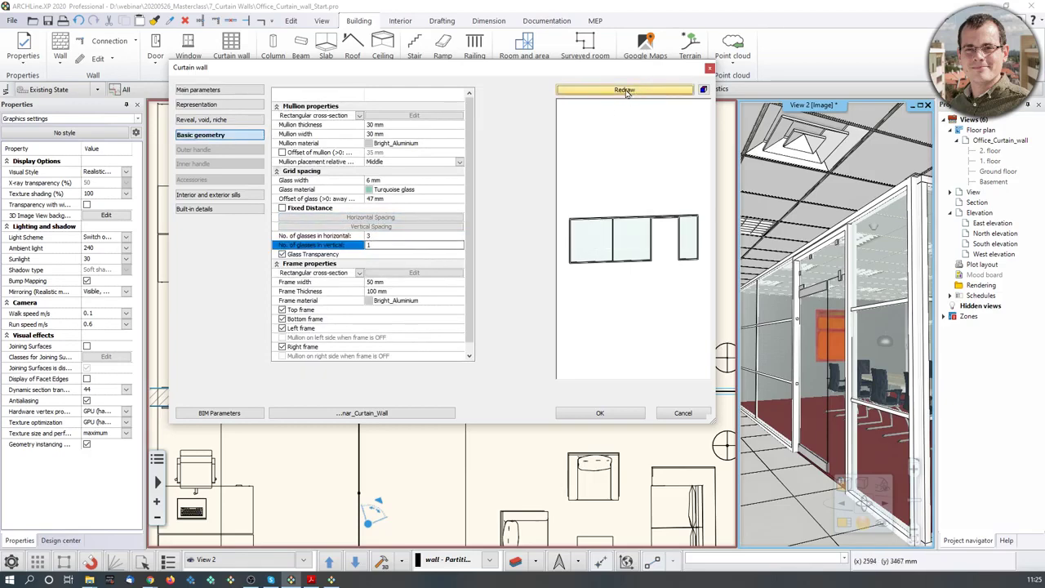
pyautogui.click(620, 414)
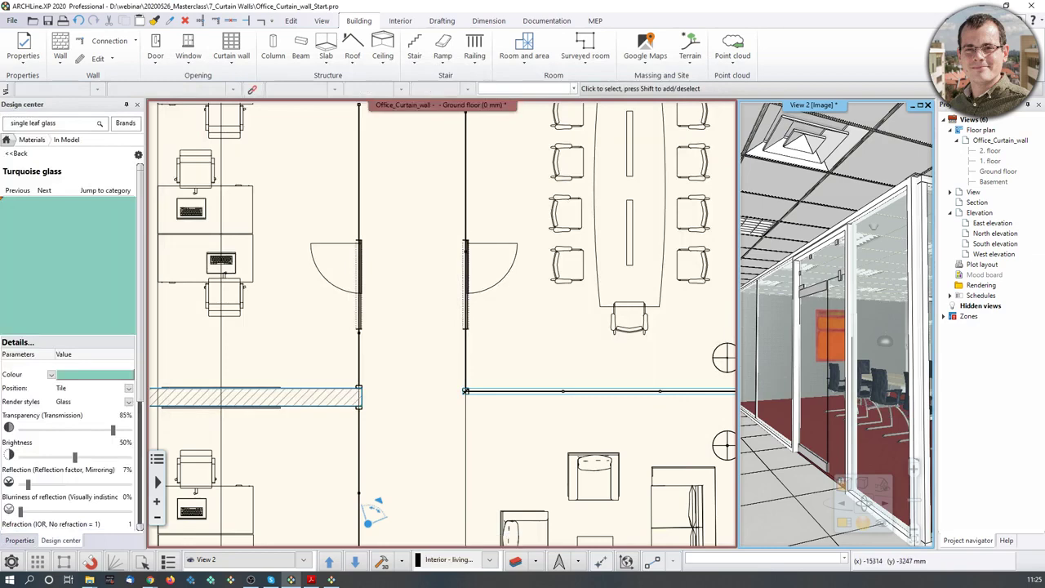
# Switch to Adobe Acrobat Reader to check the instructions for editing divisions on the layout, and return to ARCHLine.XP
pyautogui.hotkey('alt', 'Tab')
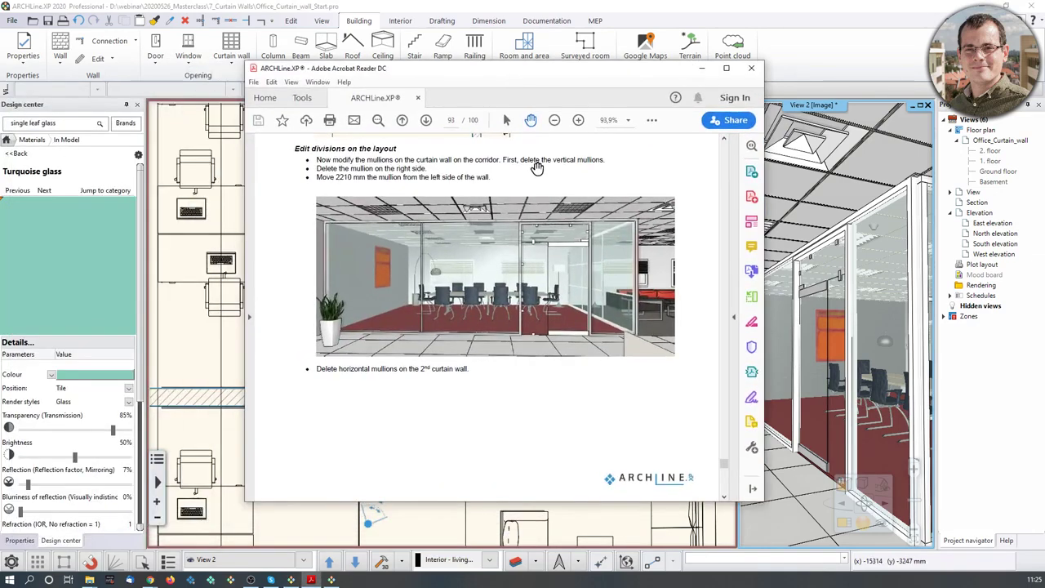
pyautogui.hotkey('alt', 'Tab')
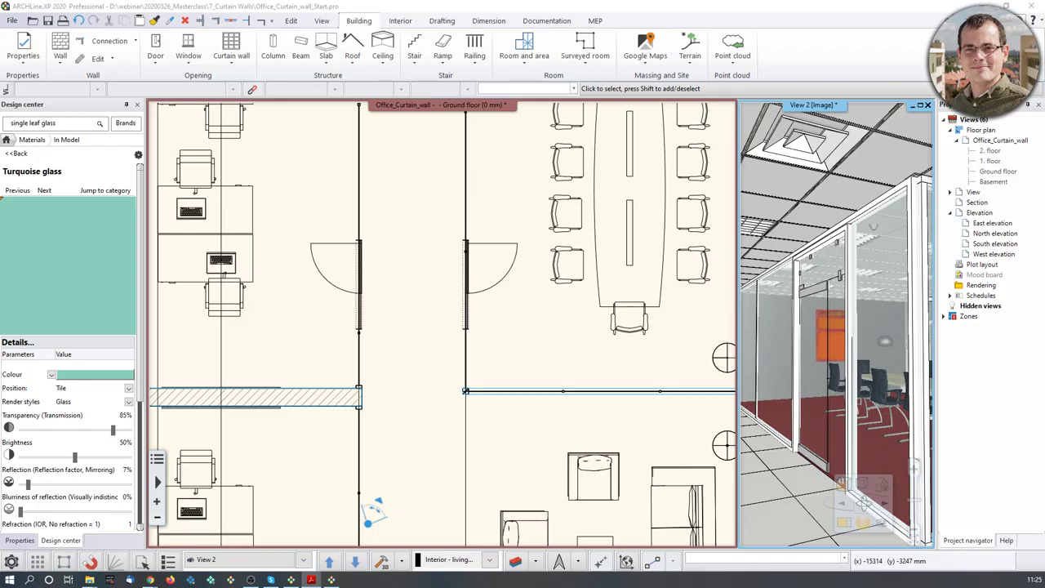
# In the meeting room's curtain wall facing the lounge, set the number of glasses in vertical to 1 and apply the change
pyautogui.scroll(5, 857, 327)
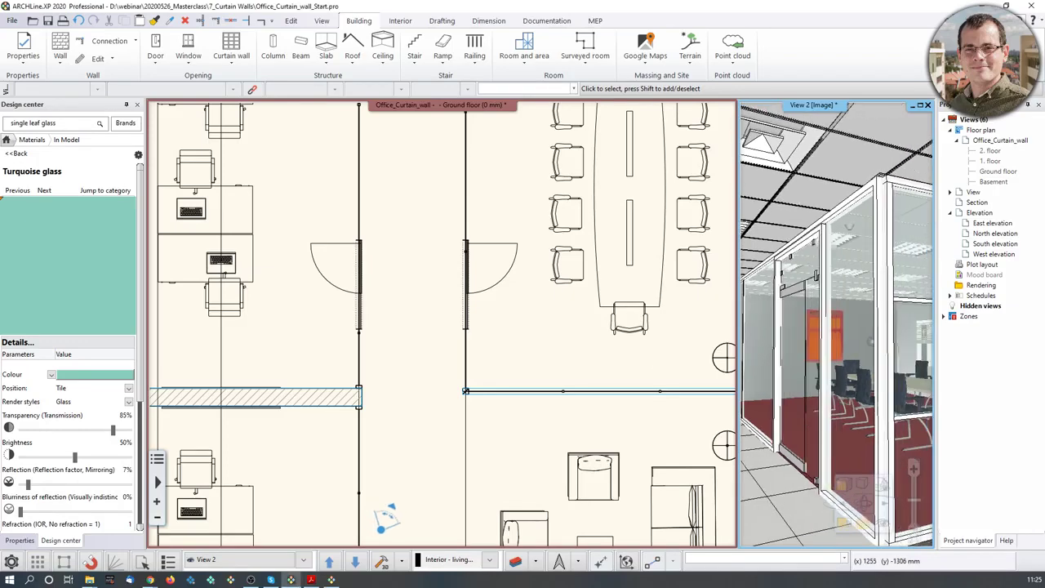
pyautogui.scroll(3, 863, 302)
pyautogui.click(871, 320)
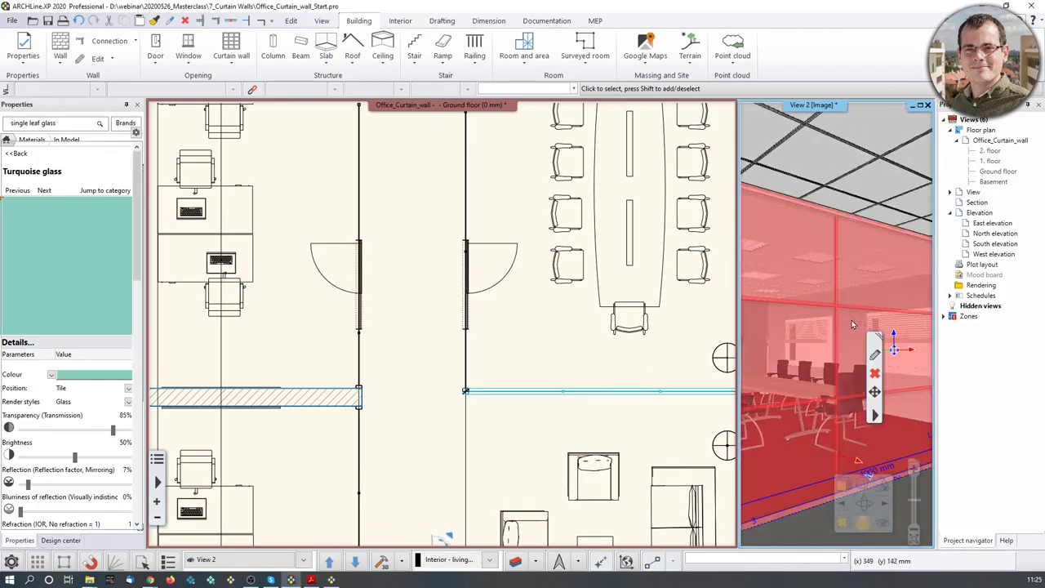
pyautogui.doubleClick(435, 242)
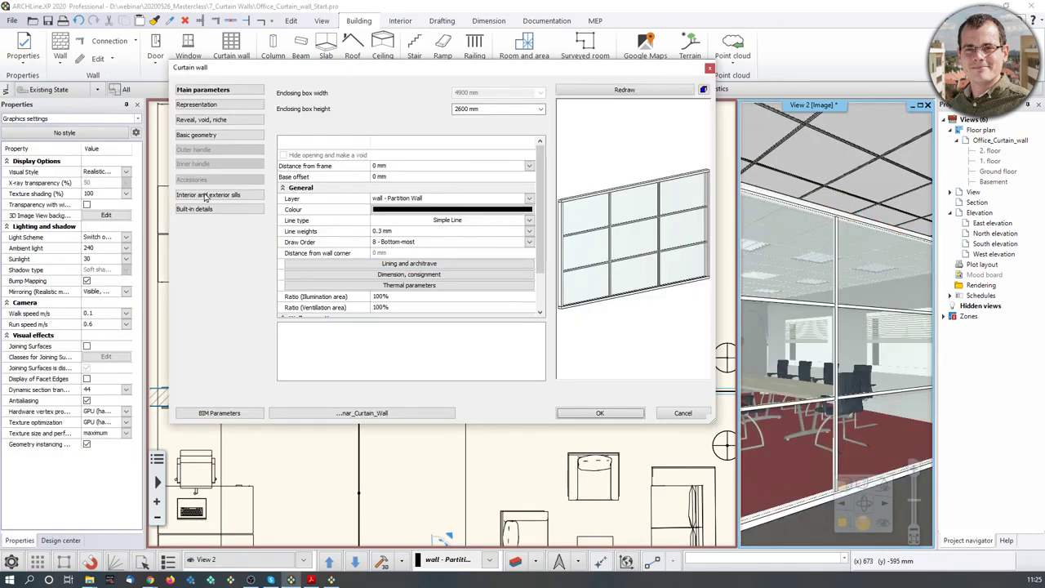
pyautogui.click(209, 134)
pyautogui.click(382, 245)
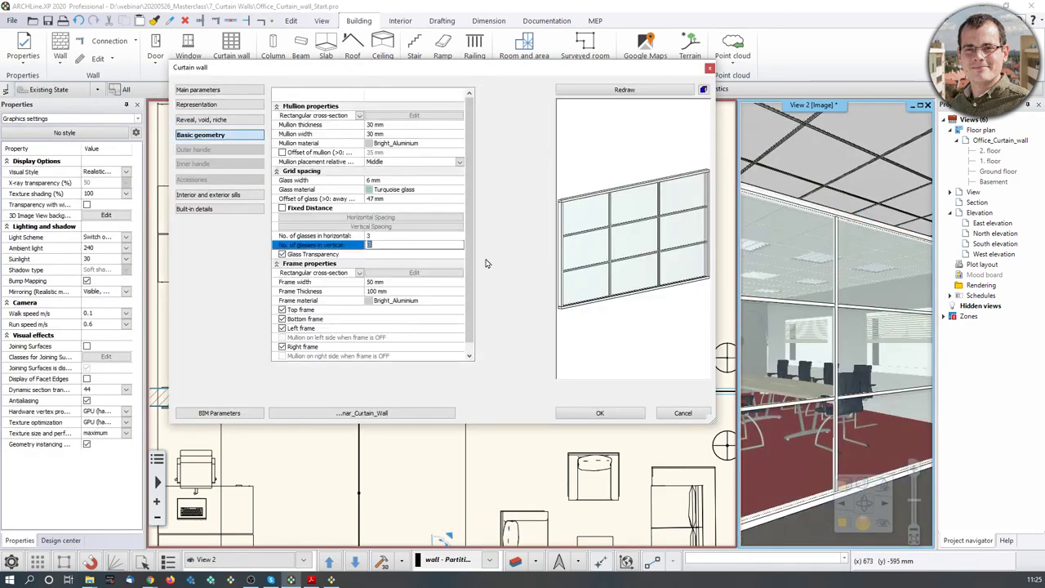
pyautogui.write('1')
pyautogui.click(625, 90)
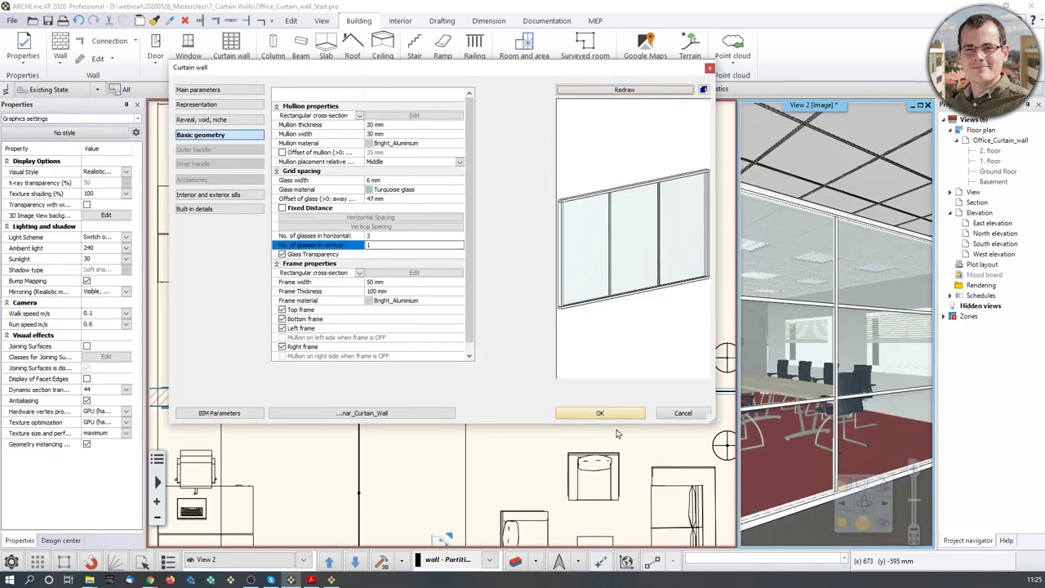
pyautogui.click(599, 412)
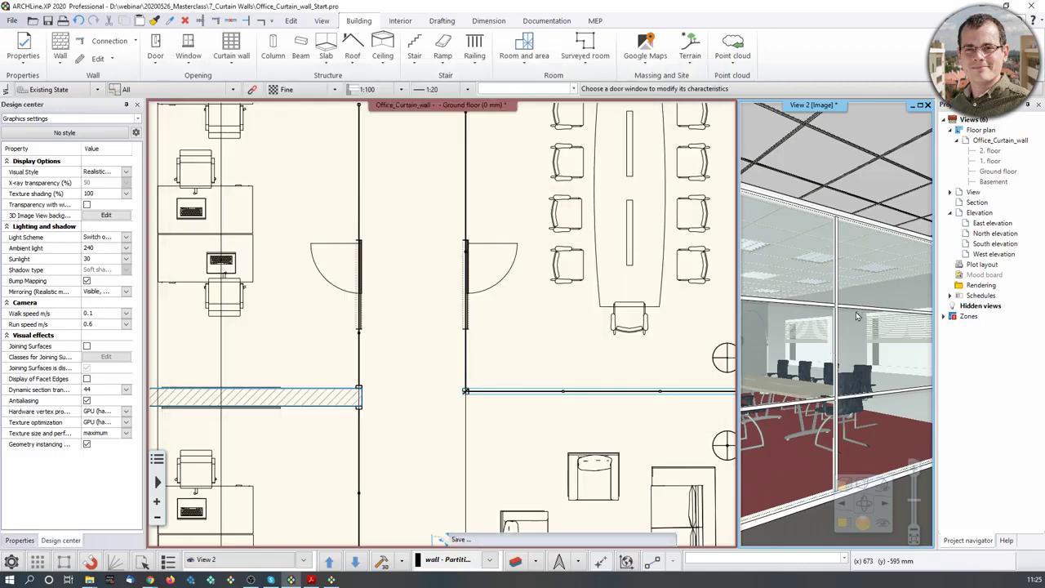
# Search the design library for glass and apply Blue glass 02 to the lounge-side curtain wall, replacing the material on this object only
pyautogui.moveTo(851, 330); pyautogui.dragTo(873, 327)
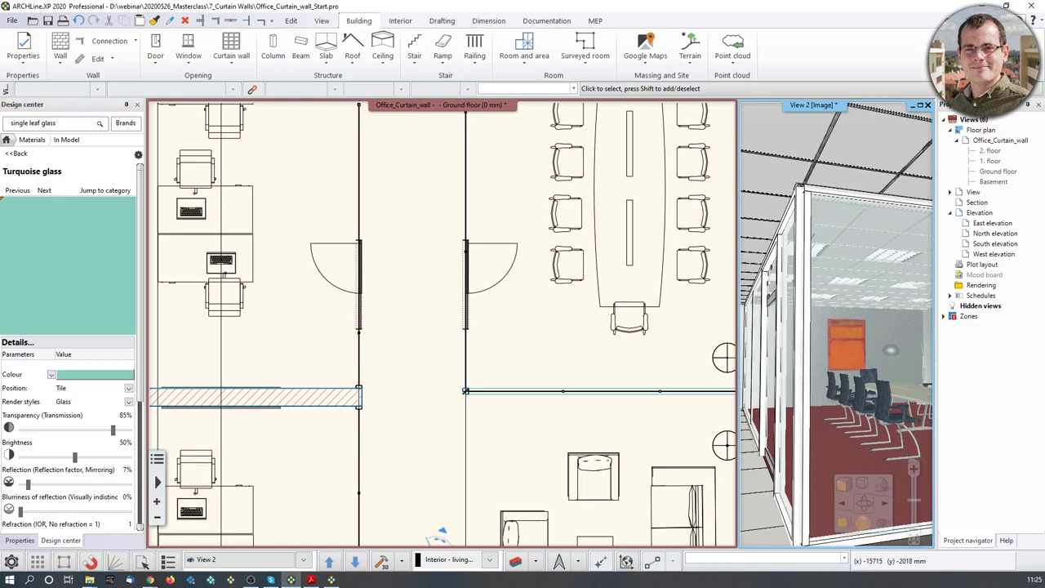
pyautogui.click(844, 526)
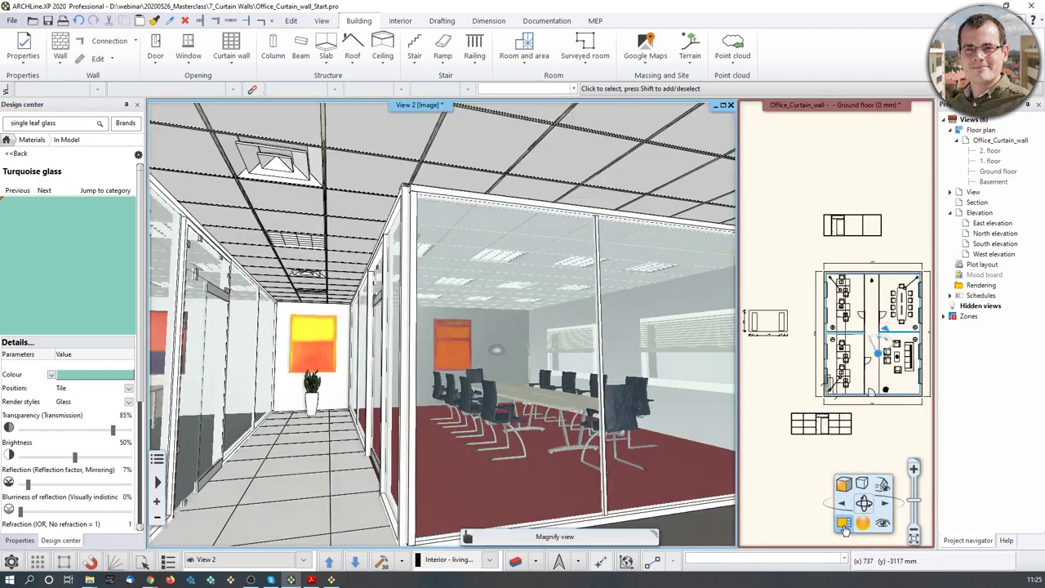
pyautogui.moveTo(639, 410); pyautogui.dragTo(436, 319)
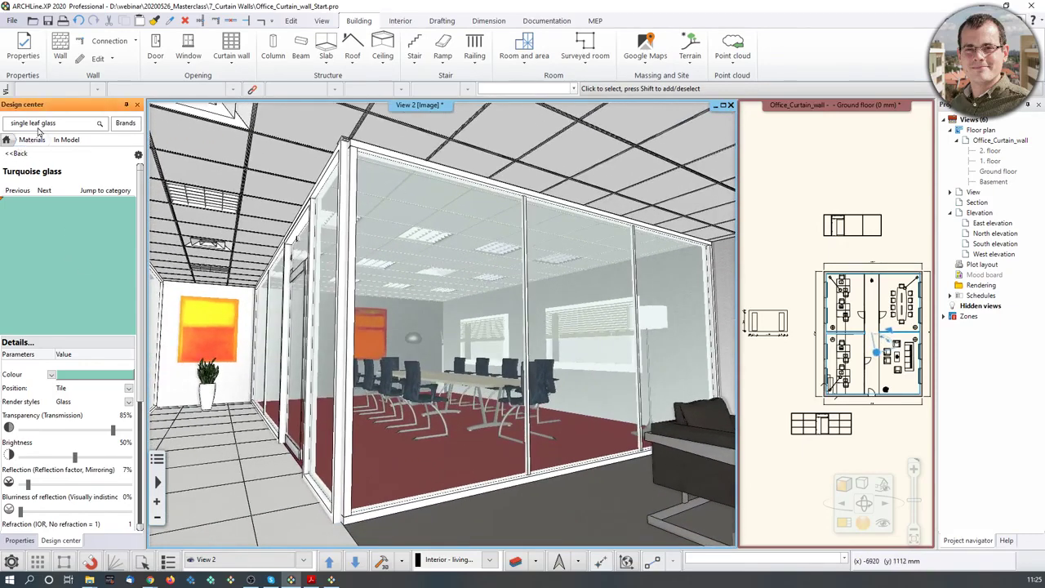
pyautogui.click(6, 140)
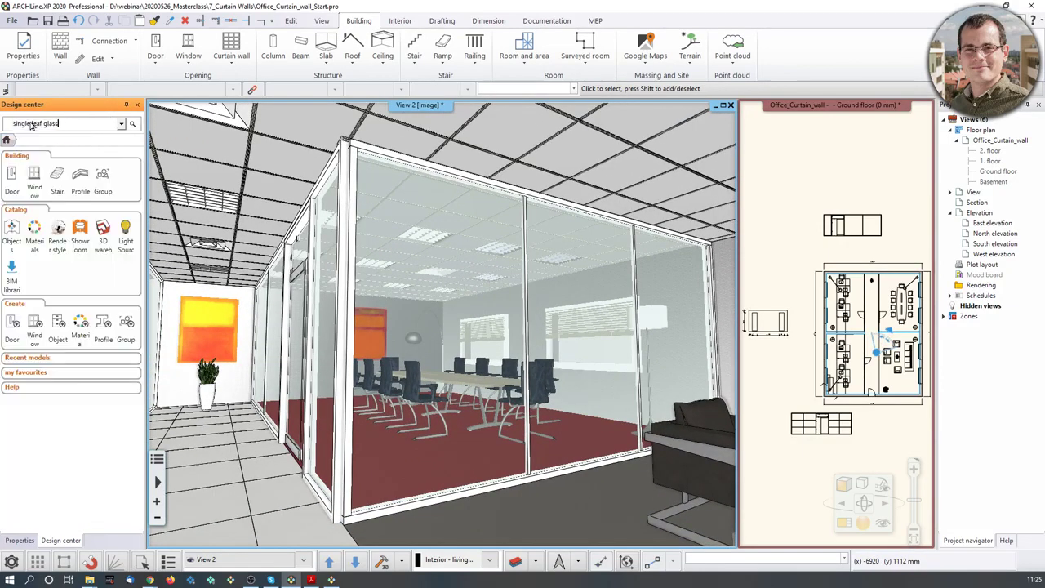
pyautogui.click(41, 123)
pyautogui.write('glass')
pyautogui.press('Return')
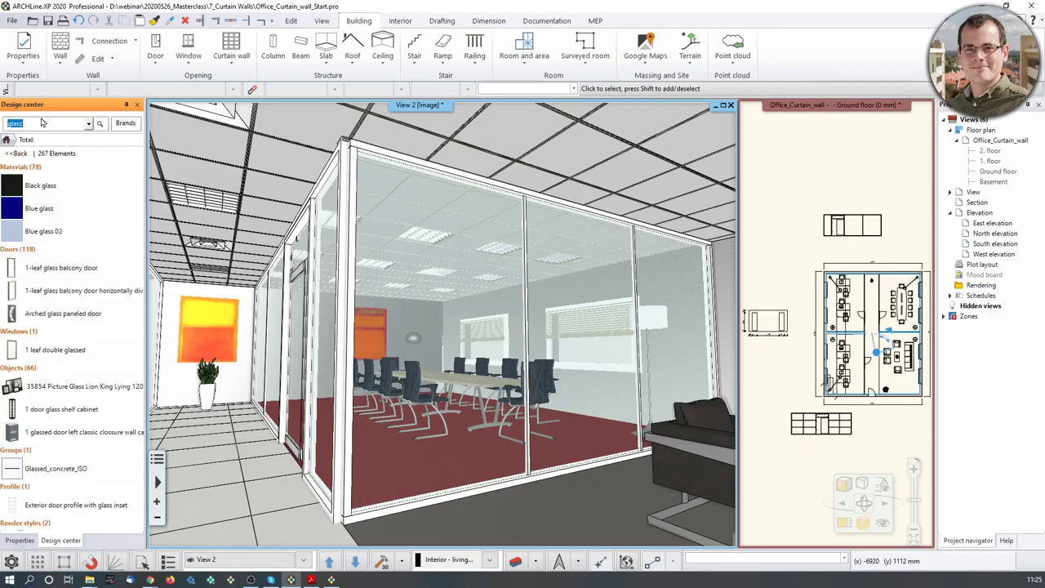
pyautogui.moveTo(41, 231); pyautogui.dragTo(500, 282)
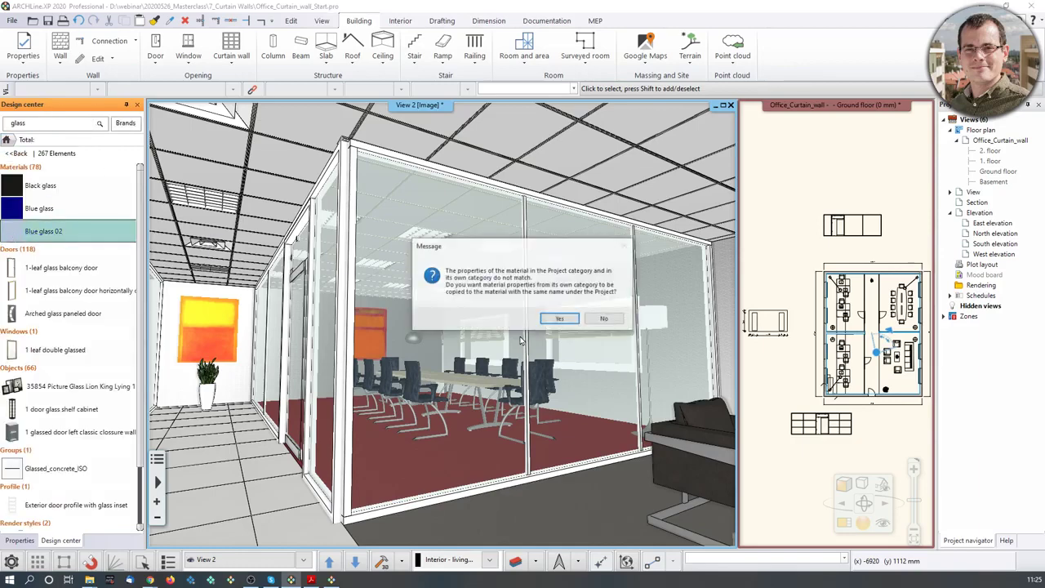
pyautogui.click(560, 321)
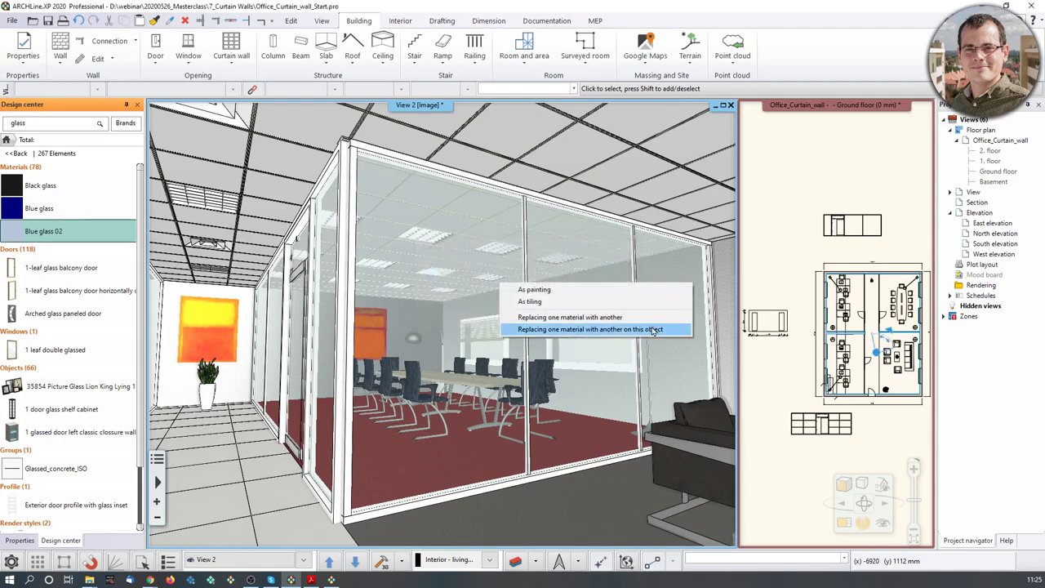
pyautogui.click(571, 329)
pyautogui.press('Escape')
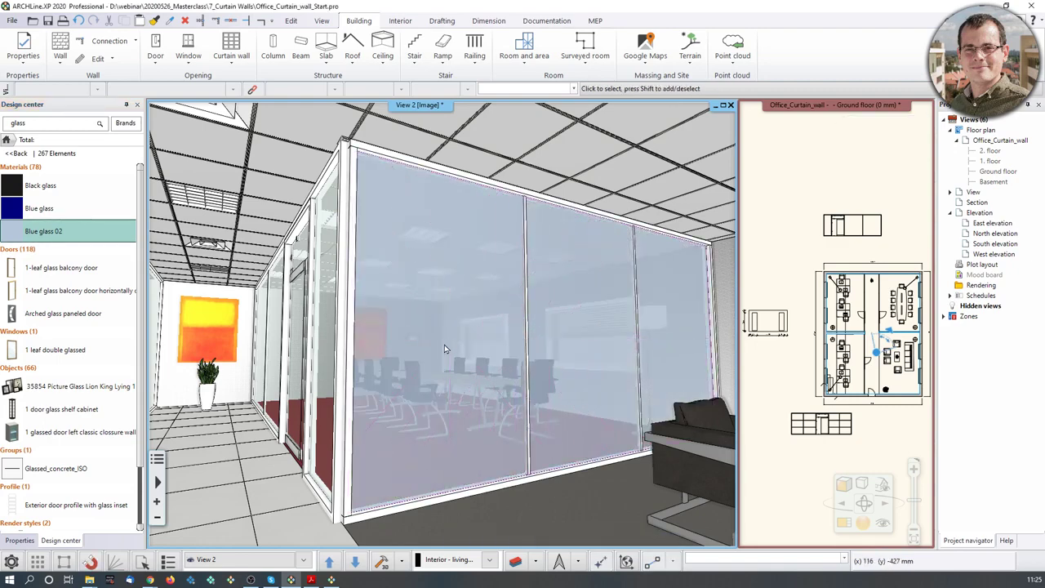
# Inspect the blue glazing from the corridor corner and undo the material replacement on the lounge-side curtain wall
pyautogui.moveTo(396, 345); pyautogui.dragTo(442, 335, button='middle')
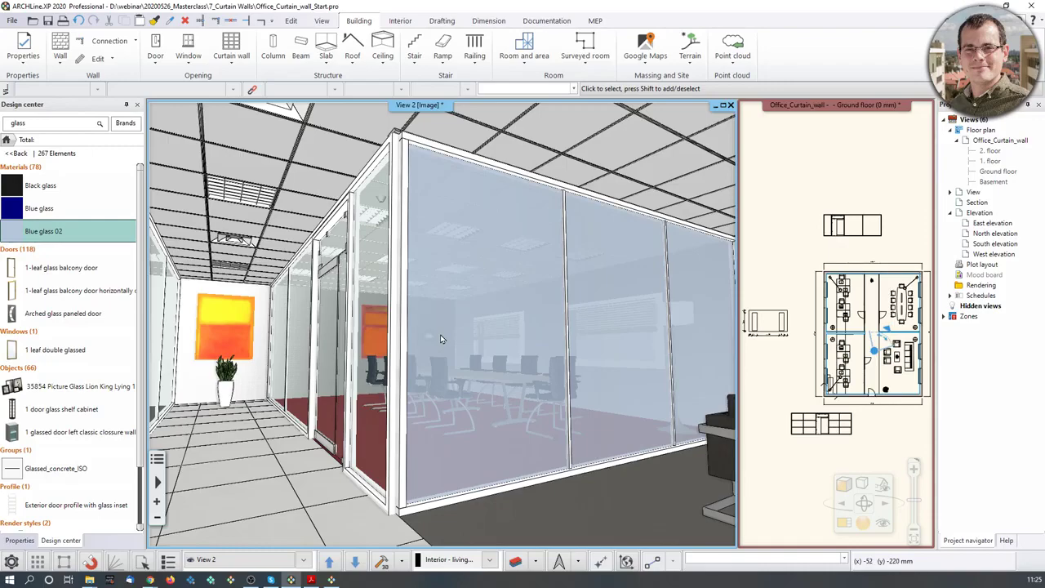
pyautogui.moveTo(441, 338); pyautogui.dragTo(395, 330, button='middle')
pyautogui.rightClick(443, 324)
pyautogui.press('Escape')
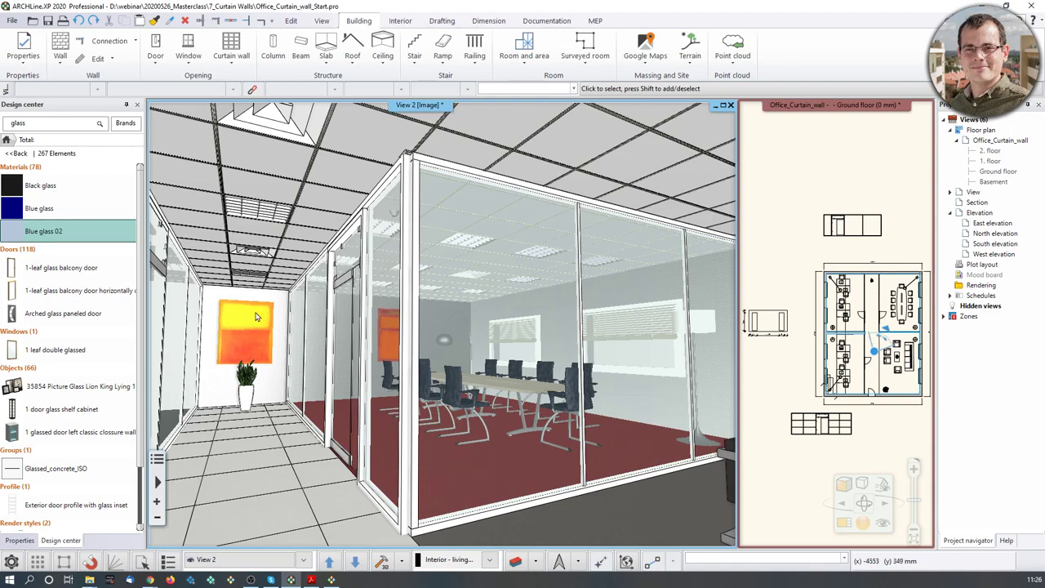
# Examine the office partition wall with the concrete picture in 3D and the dimensioned layout drawing of its two narrow openings
pyautogui.moveTo(380, 316)
pyautogui.mouseDown(button='middle')
pyautogui.moveTo(281, 321)
pyautogui.moveTo(522, 320)
pyautogui.moveTo(466, 315)
pyautogui.moveTo(571, 327)
pyautogui.mouseUp(button='middle')
pyautogui.scroll(-3, 631, 263)
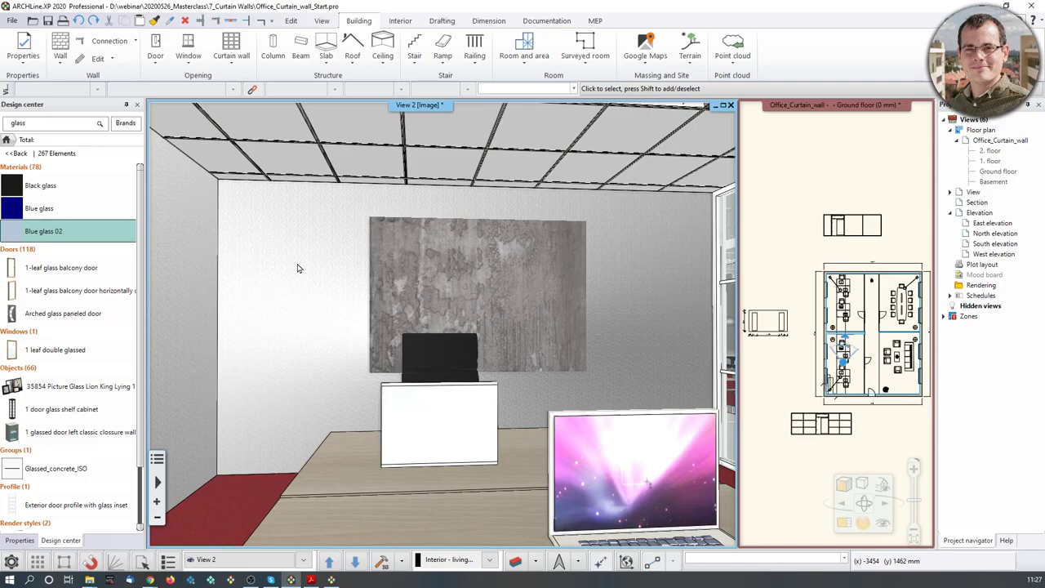
pyautogui.scroll(4, 814, 322)
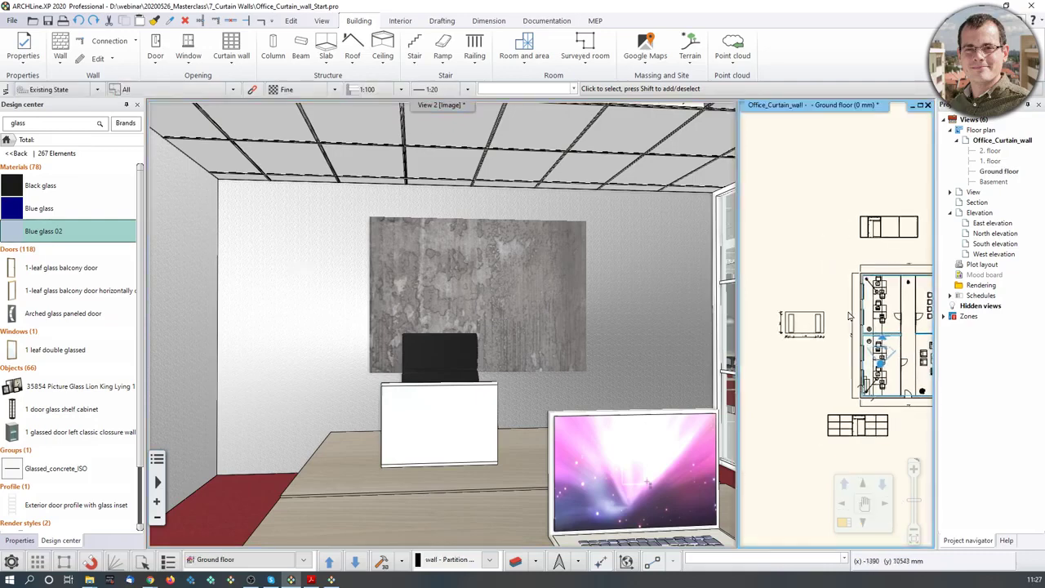
pyautogui.scroll(1, 814, 322)
pyautogui.scroll(2, 849, 322)
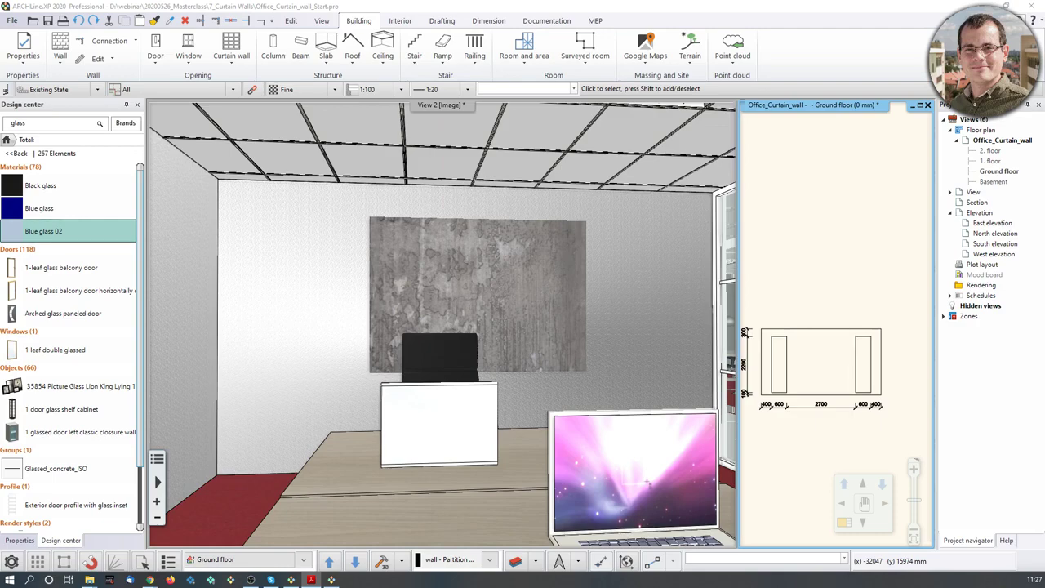
pyautogui.moveTo(0, 46); pyautogui.dragTo(0, 41)
pyautogui.click(568, 366)
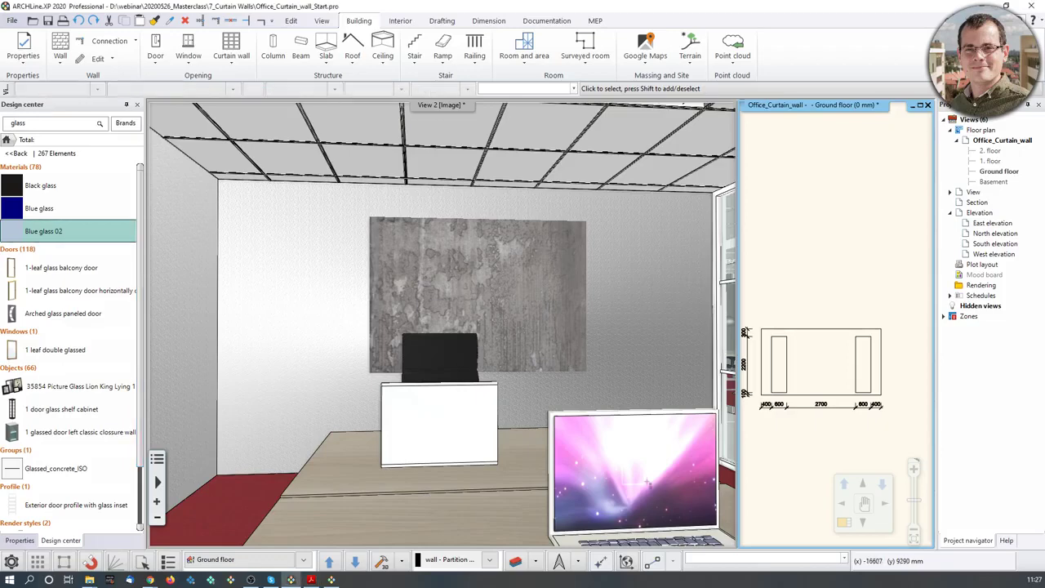
# Start reshaping a curtain wall on the office partition wall and place the layout at the lower-left endpoint of the dimensioned drawing
pyautogui.click(266, 305)
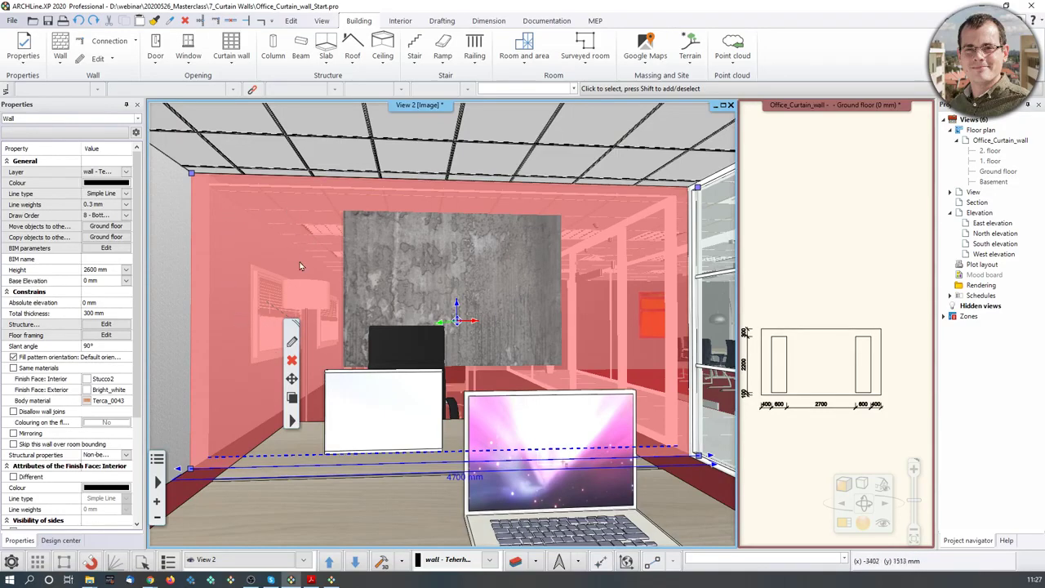
pyautogui.click(240, 69)
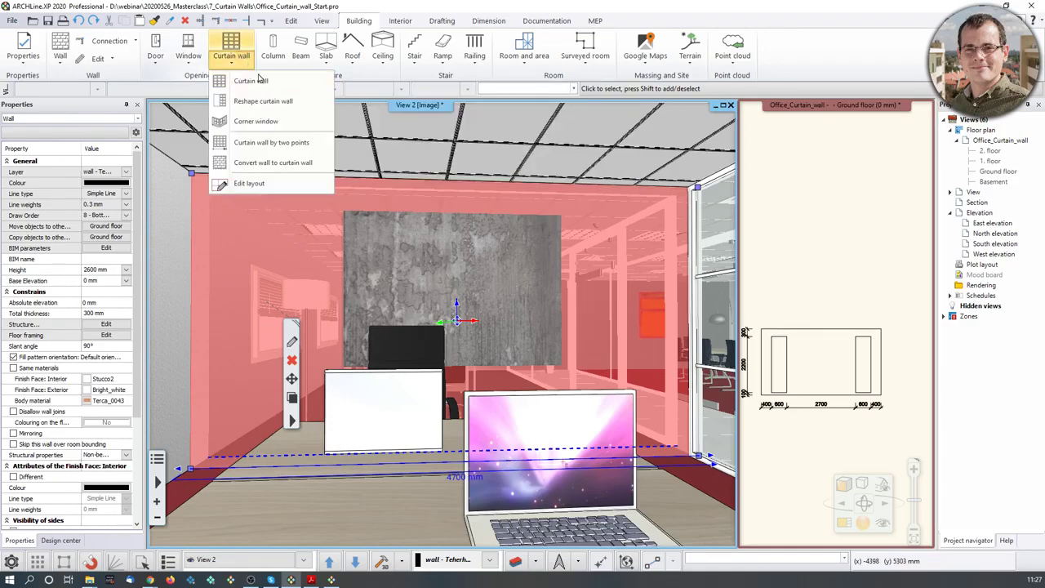
pyautogui.click(273, 102)
pyautogui.click(303, 300)
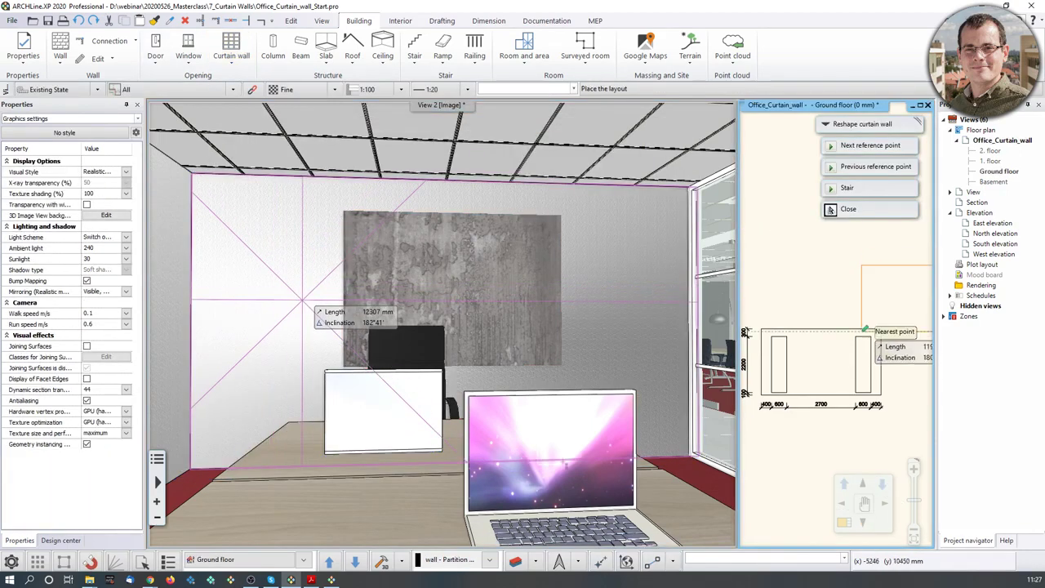
pyautogui.scroll(-2, 816, 303)
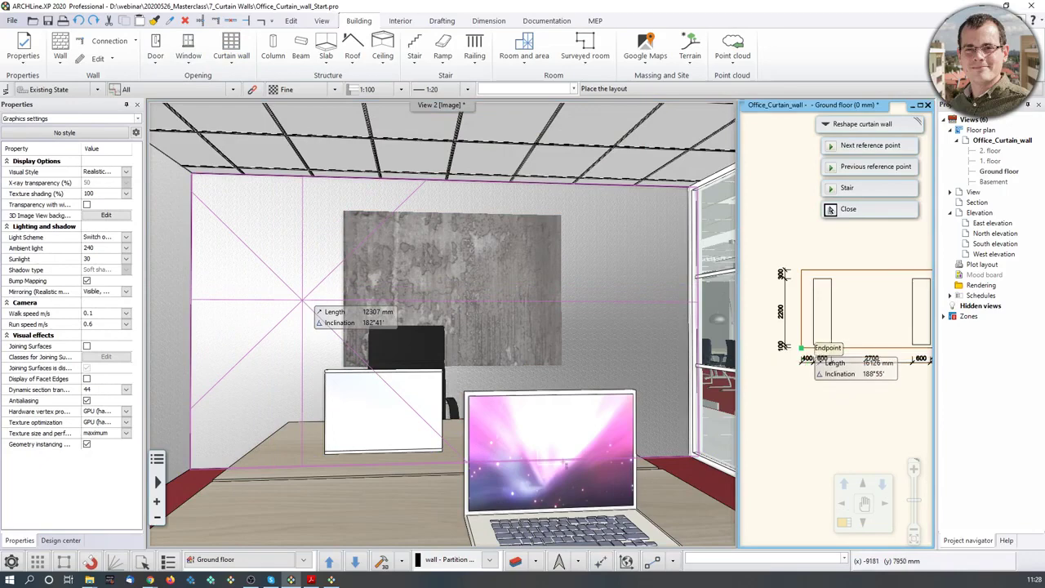
pyautogui.click(804, 345)
pyautogui.click(556, 317)
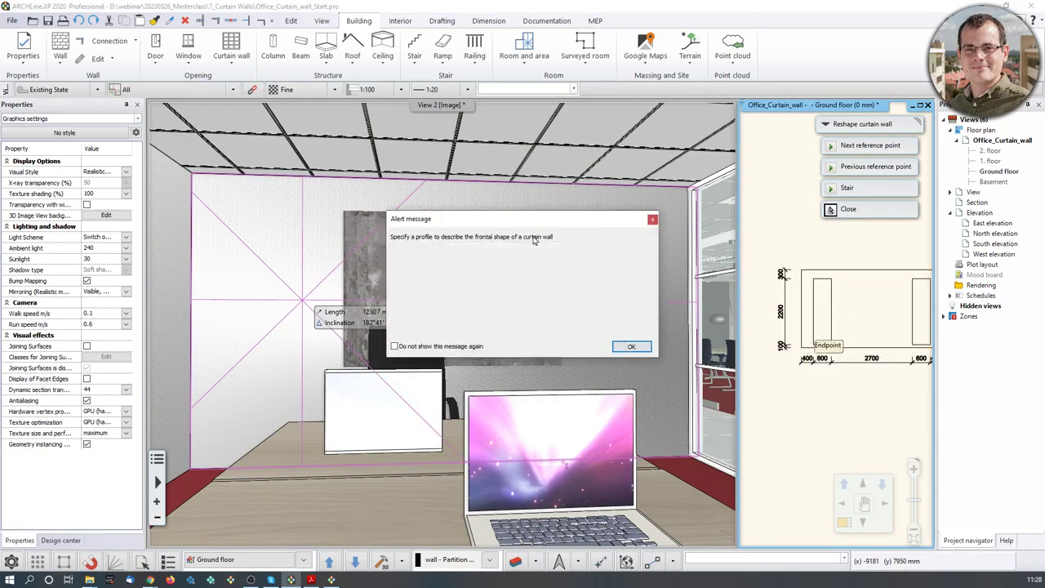
pyautogui.click(630, 347)
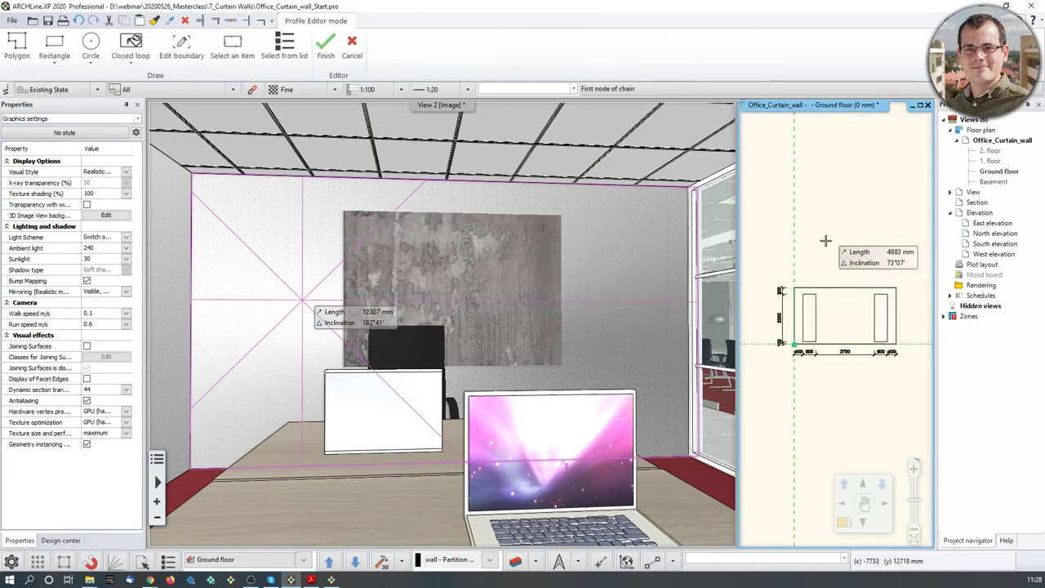
# Define the curtain wall's frontal shape by picking the left 600 × 2200 mm rectangle in the drawing as a closed loop
pyautogui.scroll(1, 811, 279)
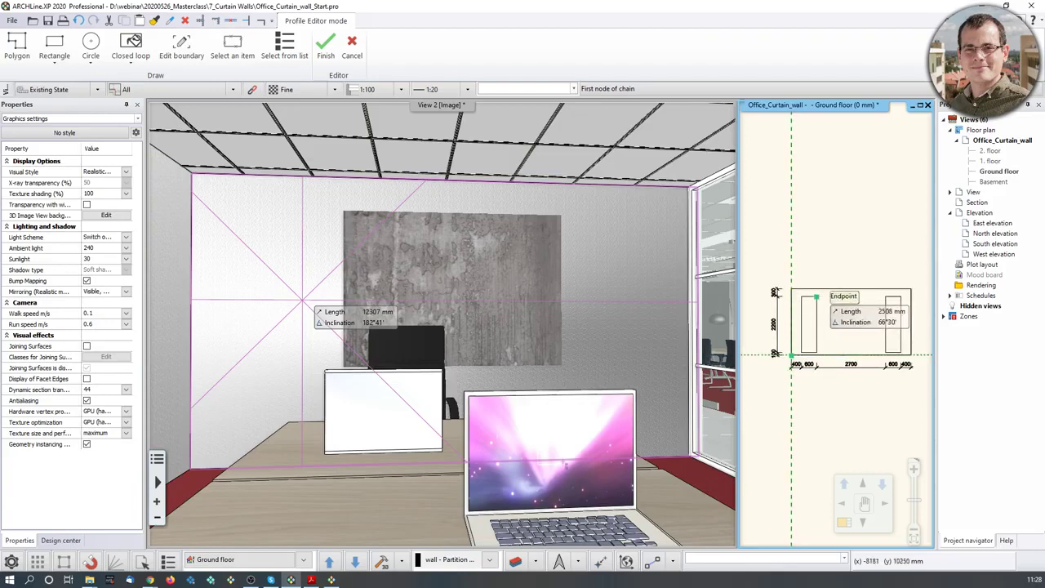
pyautogui.click(816, 367)
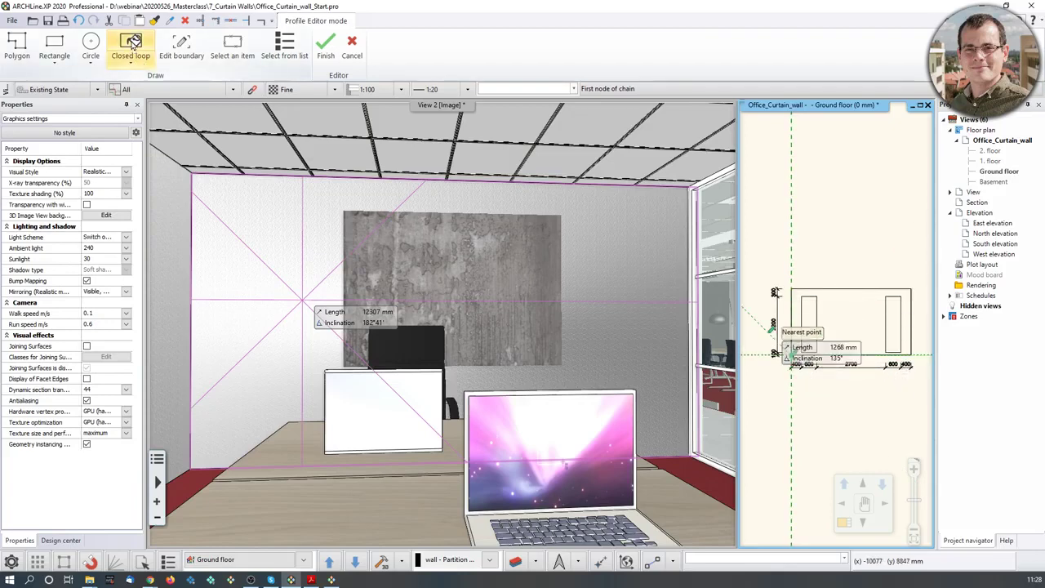
pyautogui.click(812, 316)
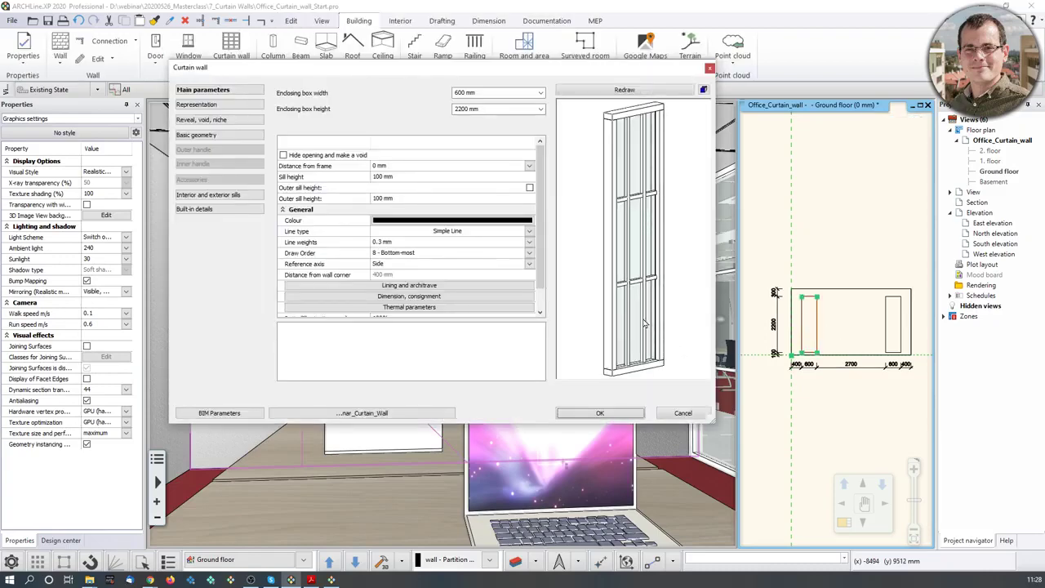
# Set the new curtain wall's mullion thickness to 10 mm and mullion width to 80 mm, and refresh the preview
pyautogui.moveTo(620, 318); pyautogui.dragTo(540, 315)
pyautogui.moveTo(541, 70); pyautogui.dragTo(862, 119)
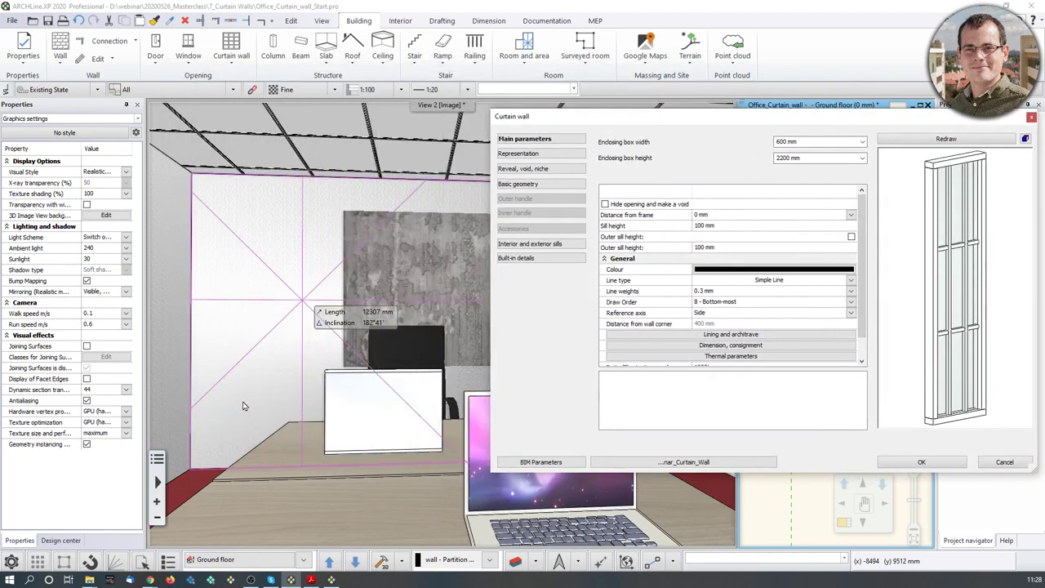
pyautogui.moveTo(597, 116); pyautogui.dragTo(310, 131)
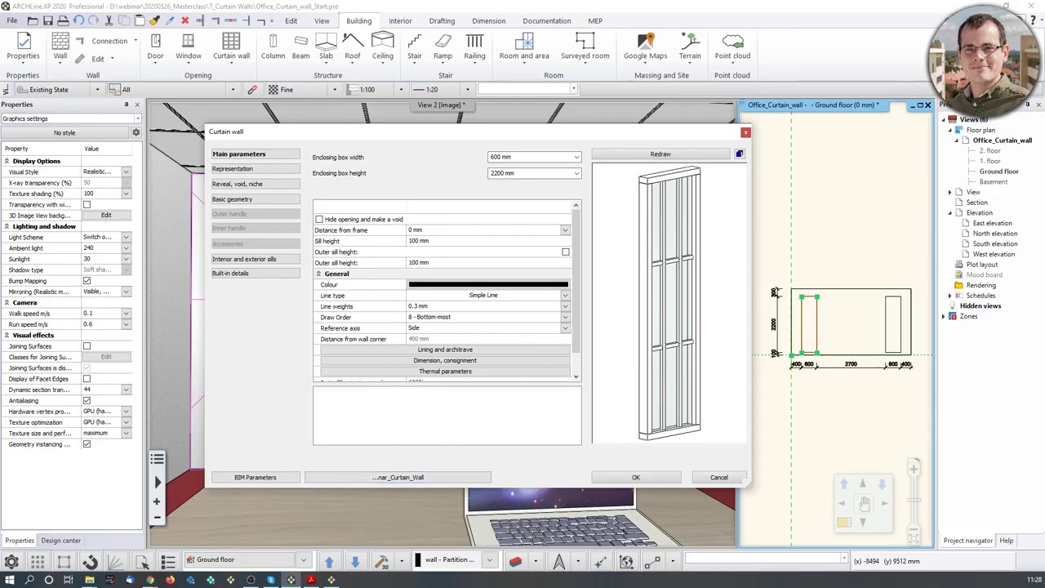
pyautogui.click(255, 198)
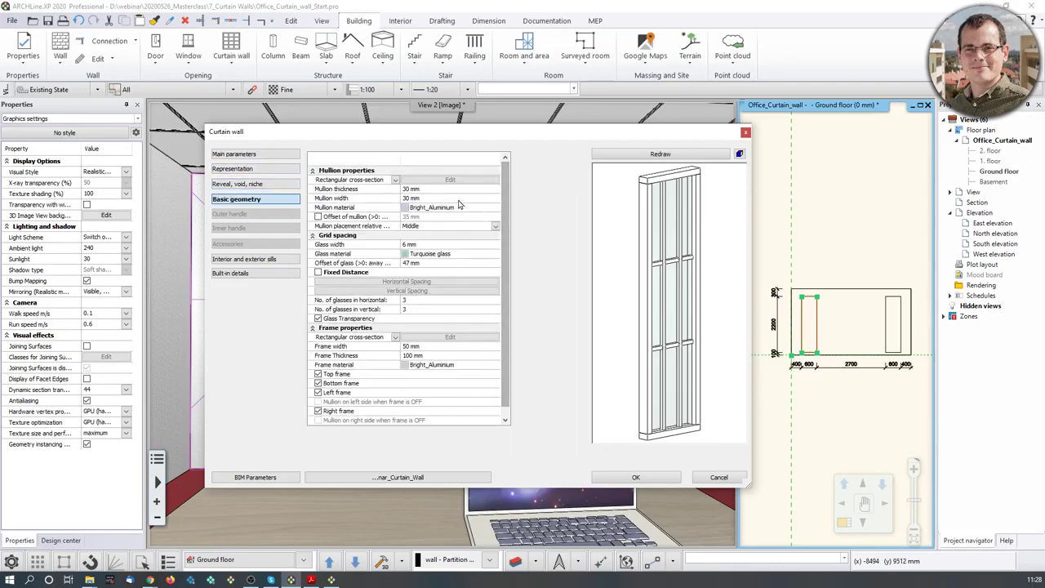
pyautogui.click(424, 188)
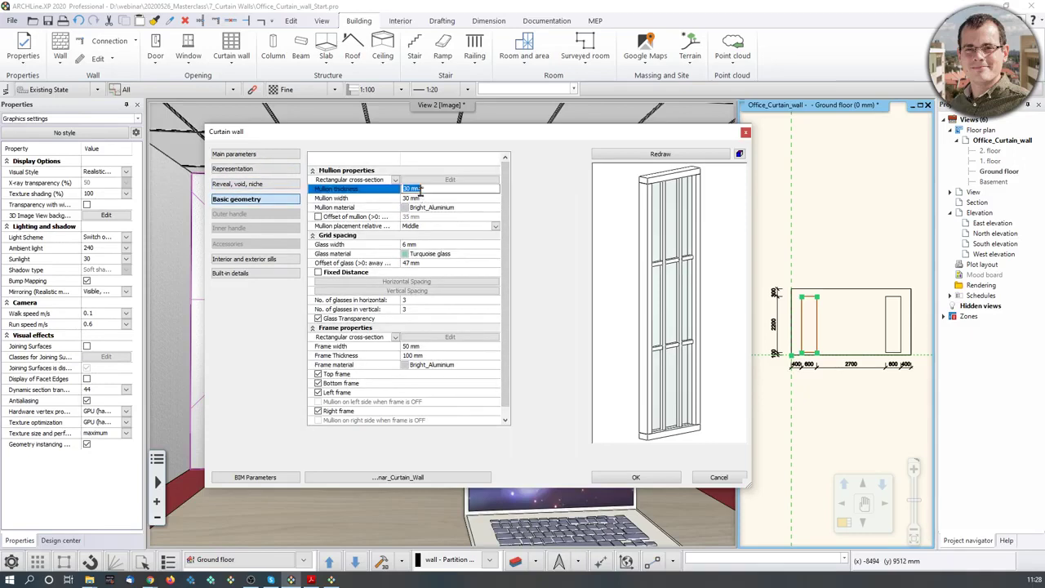
pyautogui.write('10')
pyautogui.press('Return')
pyautogui.click(445, 207)
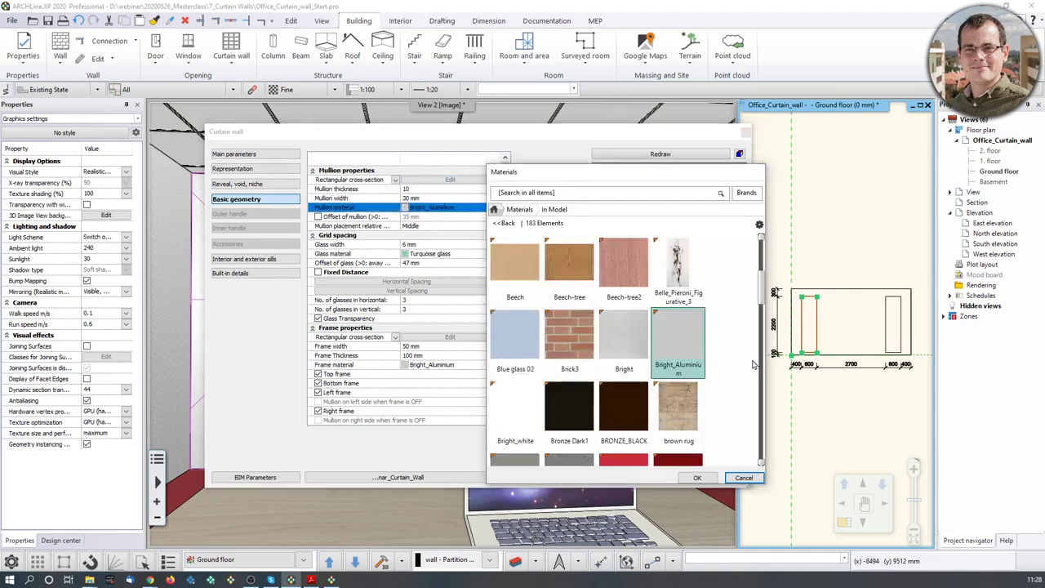
pyautogui.click(751, 480)
pyautogui.click(429, 198)
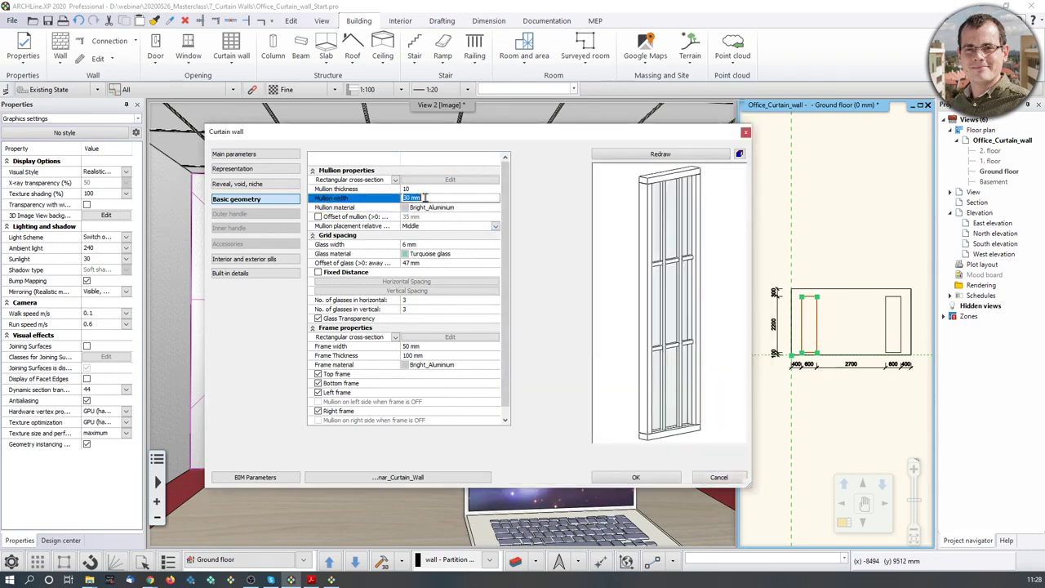
pyautogui.write('80')
pyautogui.click(667, 155)
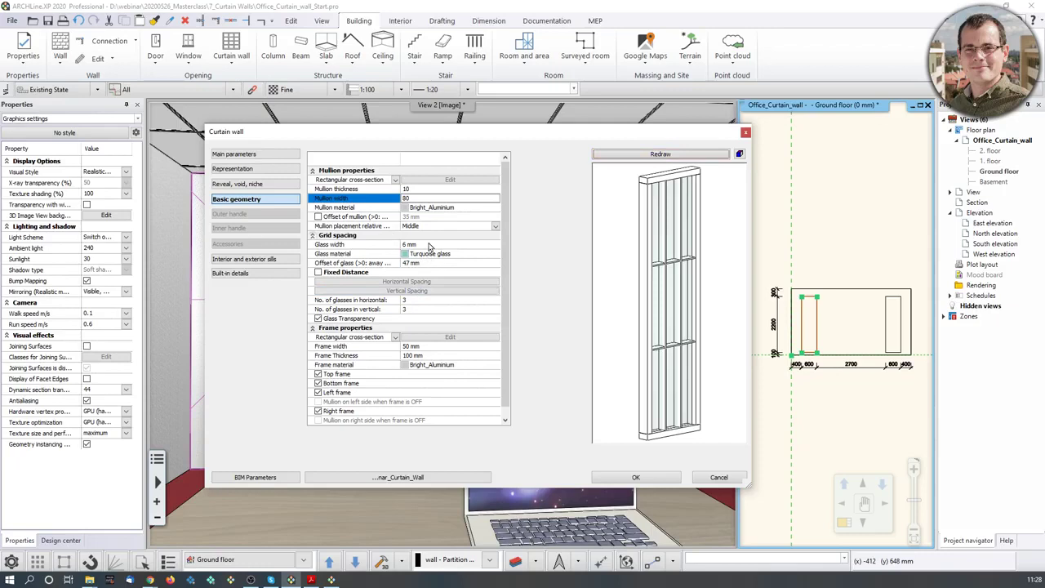
# Set the glass width to 60 mm and the glass offset to 10 mm, and refresh the preview
pyautogui.click(428, 244)
pyautogui.write('60')
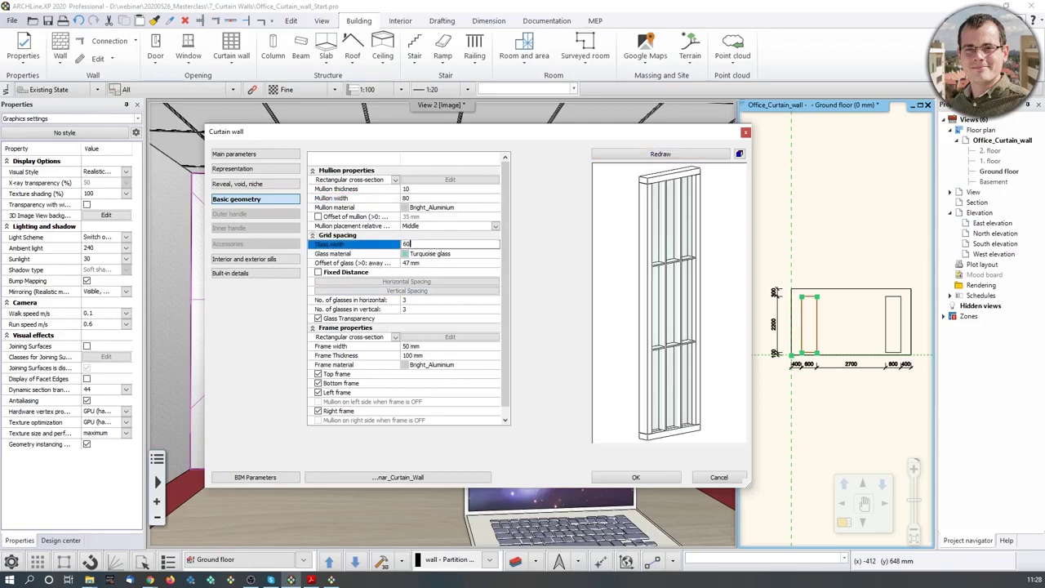
pyautogui.click(666, 155)
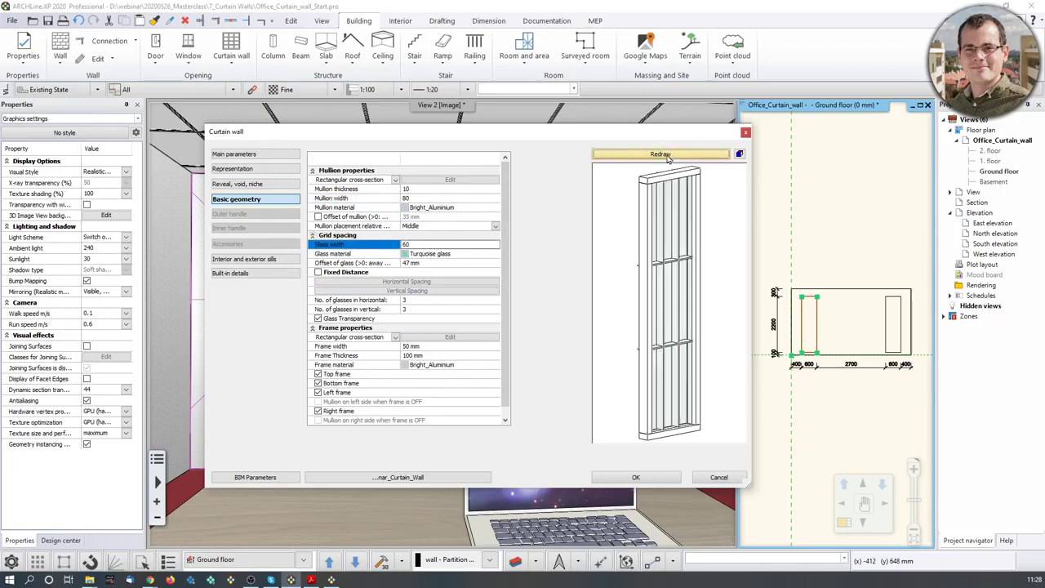
pyautogui.click(424, 255)
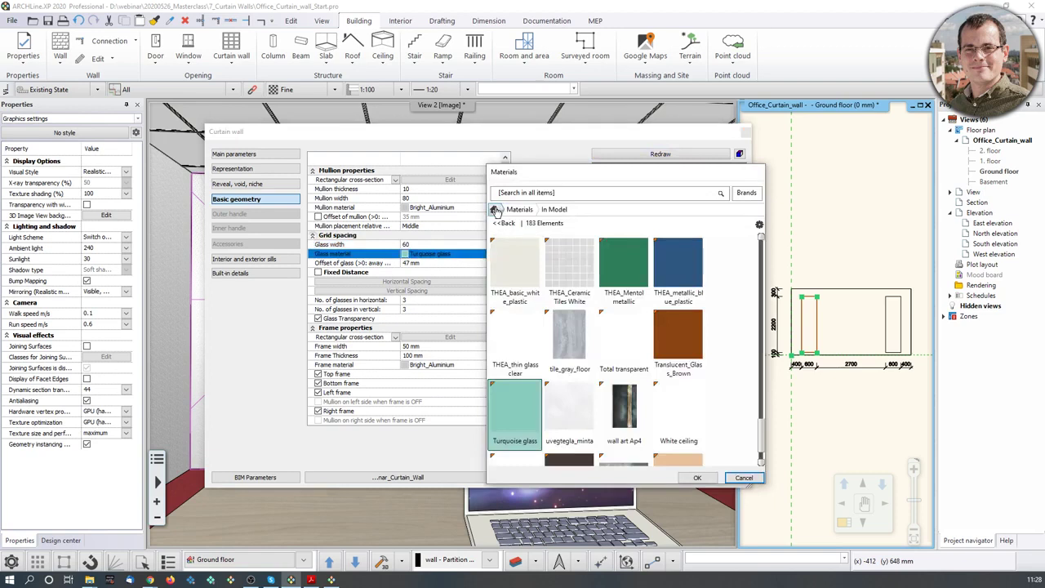
pyautogui.click(743, 479)
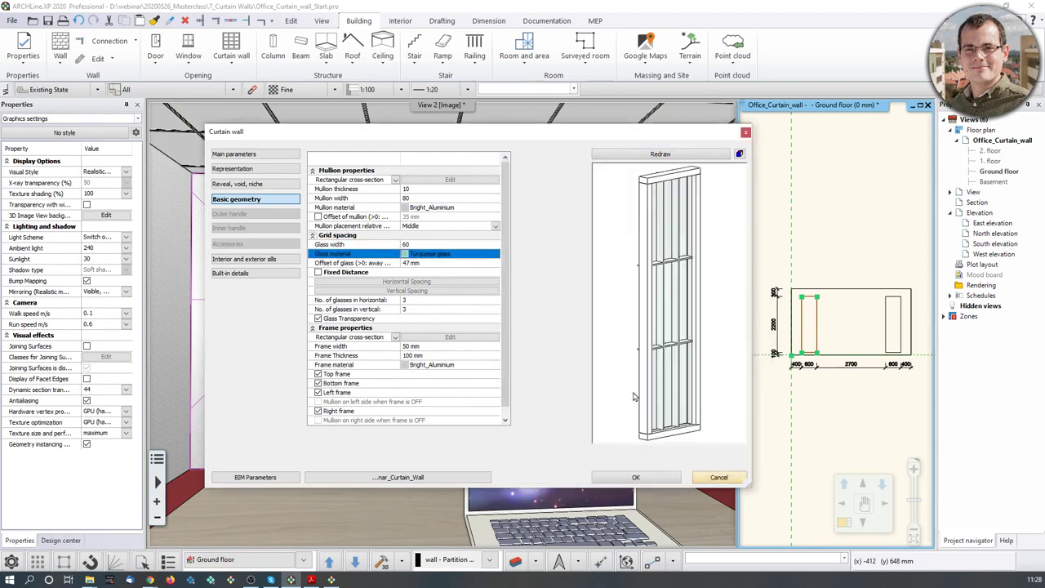
pyautogui.click(419, 263)
pyautogui.write('10')
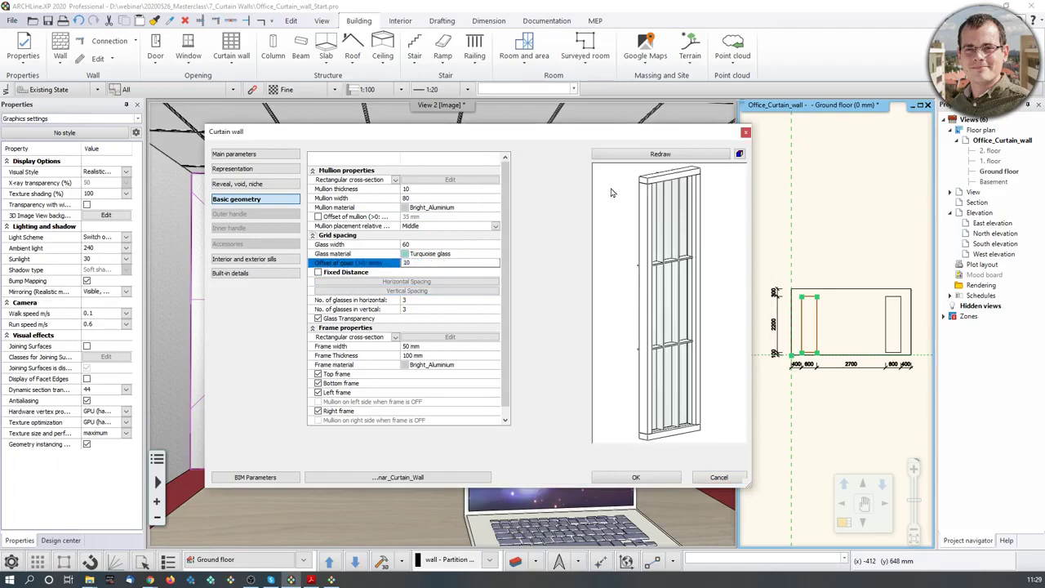
pyautogui.click(666, 154)
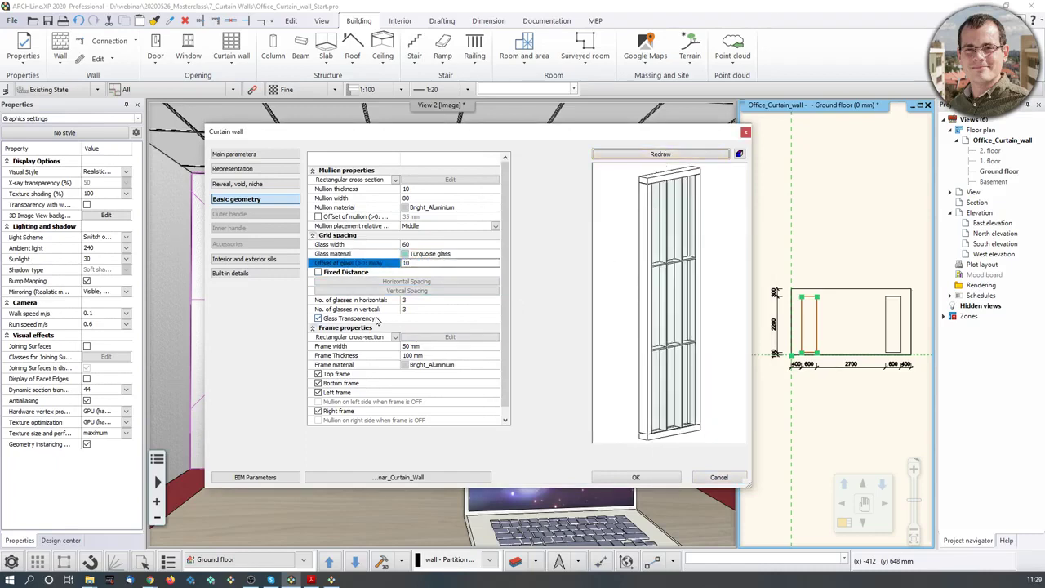
# Set the number of glasses in vertical to 11 and refresh the preview
pyautogui.click(407, 300)
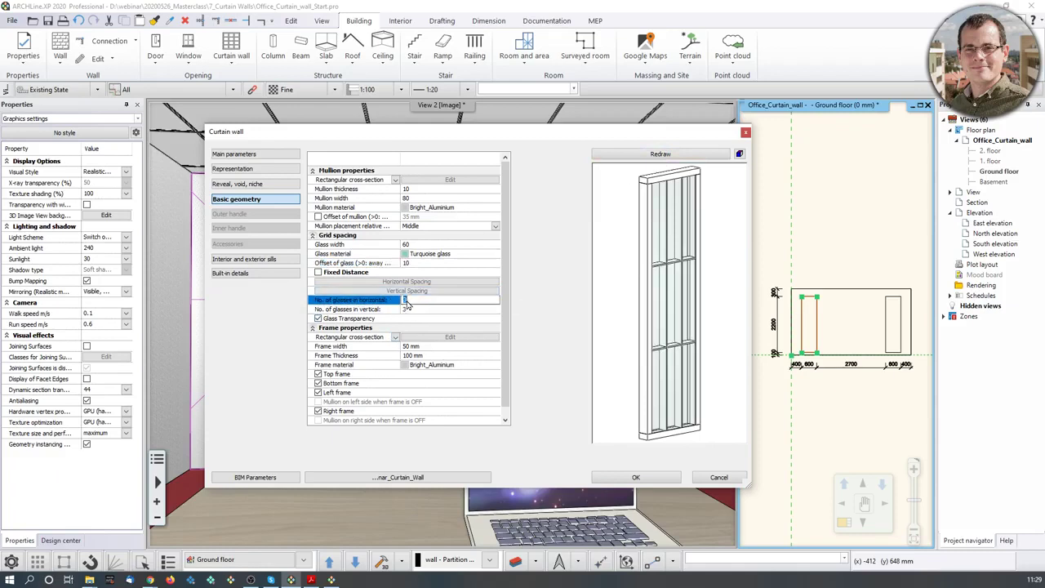
pyautogui.click(412, 309)
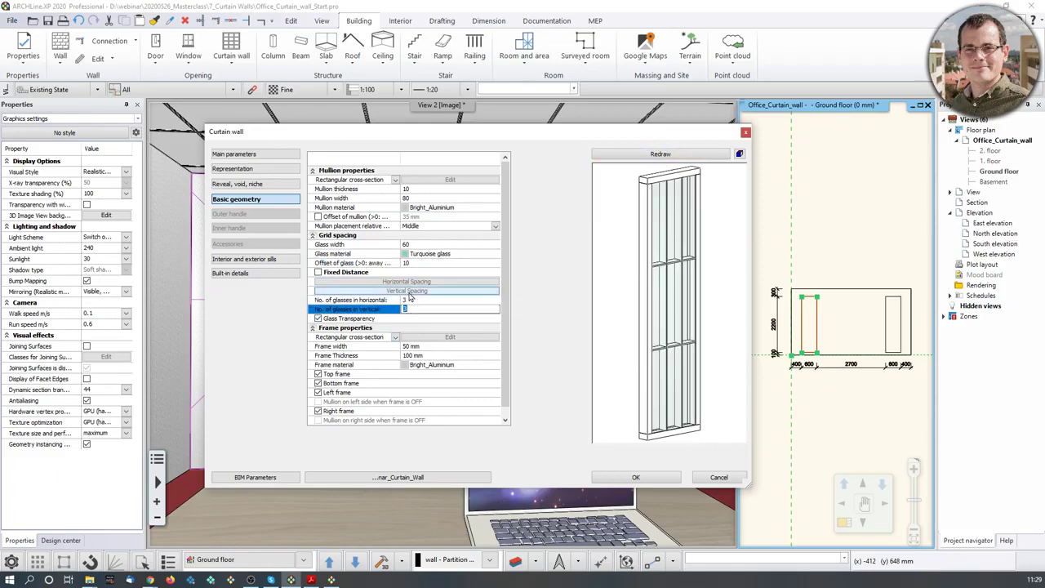
pyautogui.write('11')
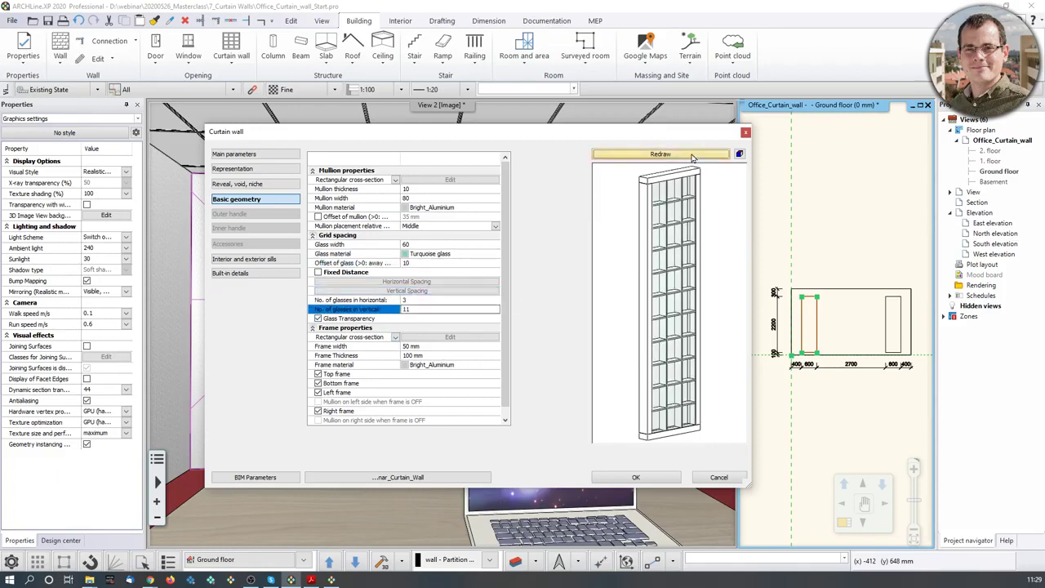
pyautogui.click(659, 153)
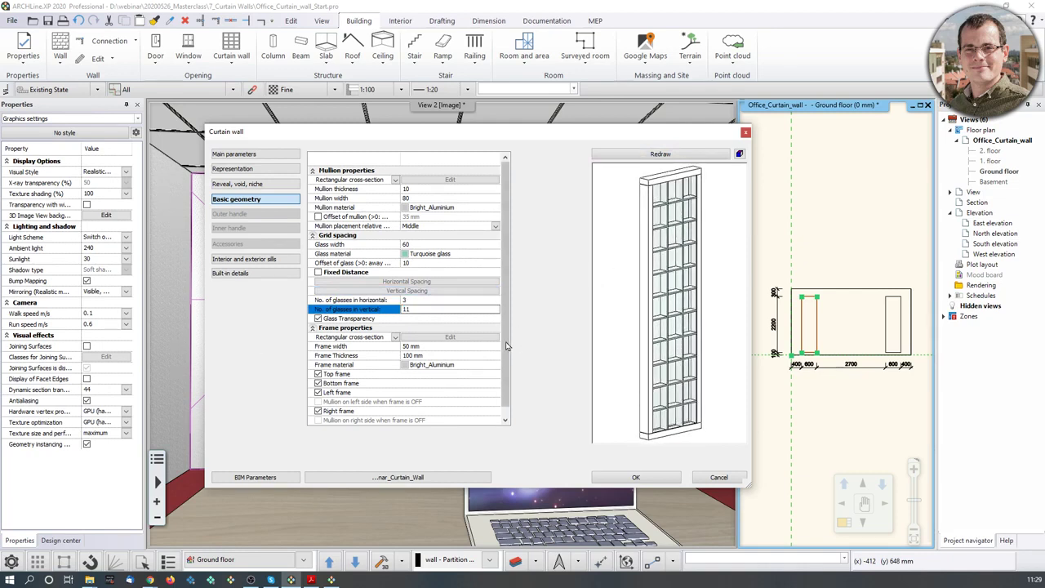
# Find the g110 material in the library, assign it to the curtain wall frame and confirm the curtain wall settings
pyautogui.click(433, 369)
pyautogui.click(516, 209)
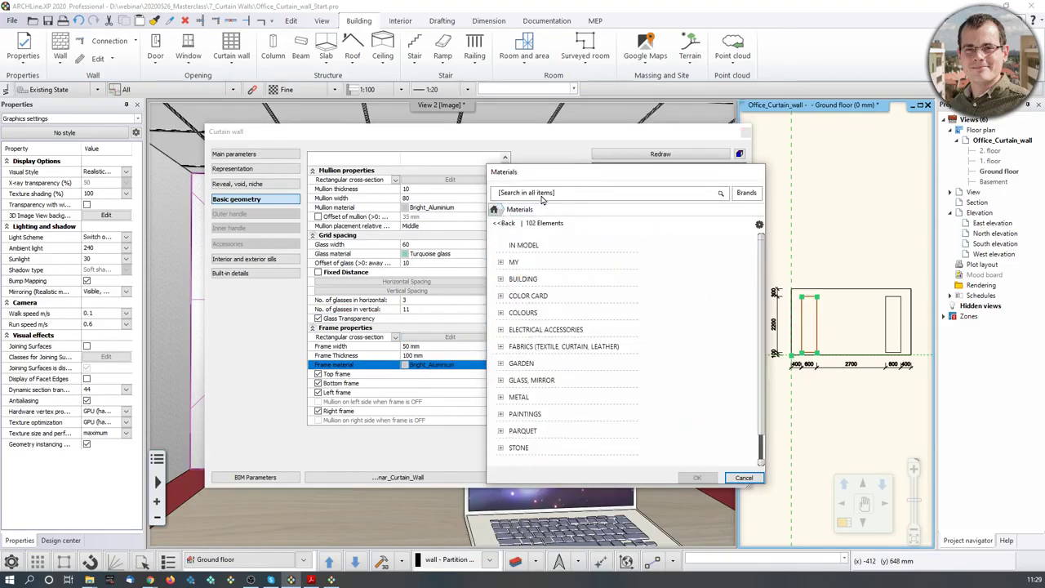
pyautogui.click(539, 196)
pyautogui.press('Return')
pyautogui.click(563, 274)
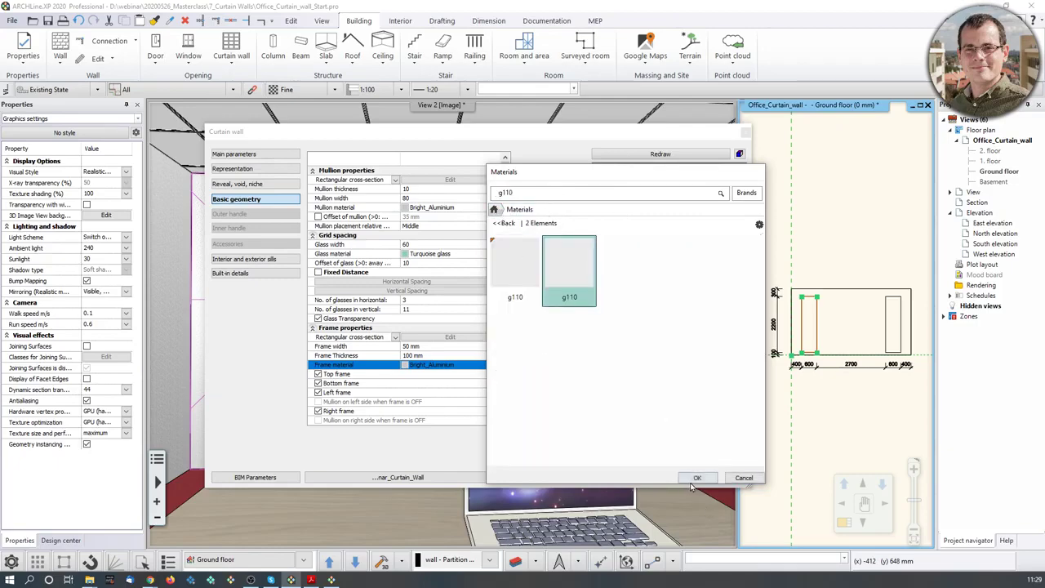
pyautogui.click(695, 479)
pyautogui.click(676, 156)
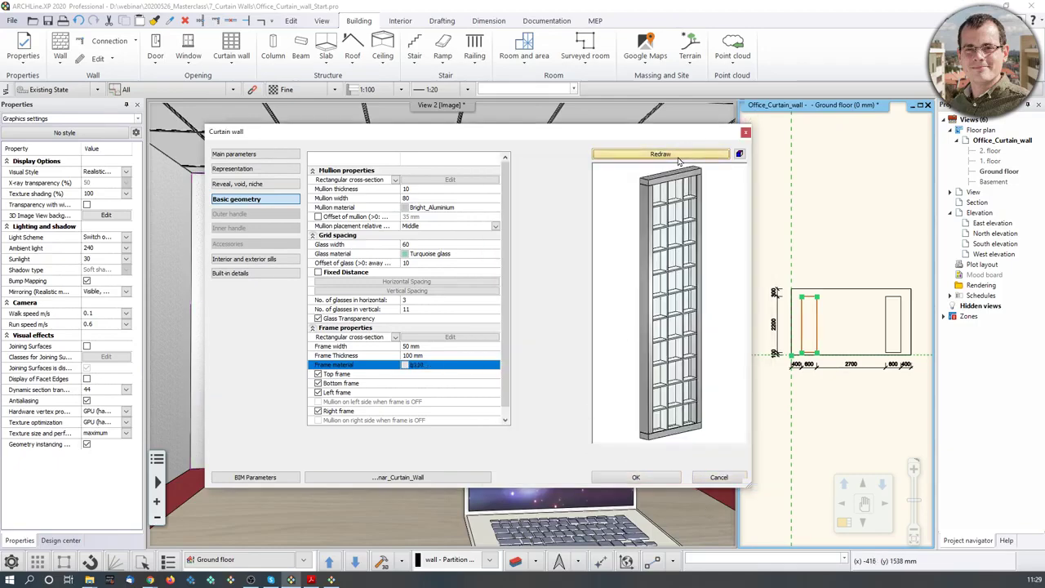
pyautogui.moveTo(697, 260); pyautogui.dragTo(658, 318)
pyautogui.scroll(-1, 508, 378)
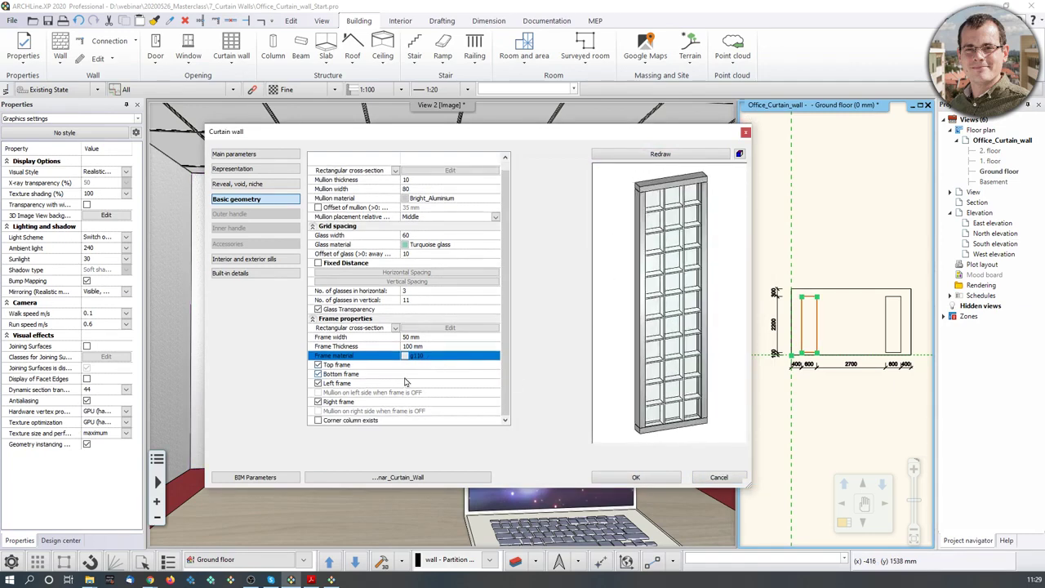
pyautogui.click(638, 476)
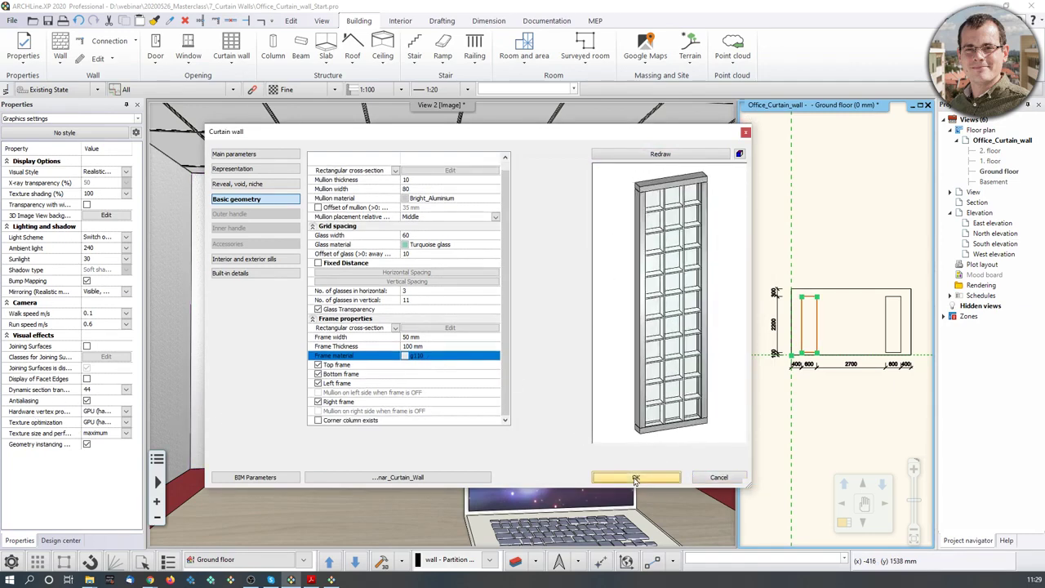
# Open the basic geometry settings of the placed glass-block curtain wall beside the concrete picture for editing
pyautogui.scroll(4, 311, 186)
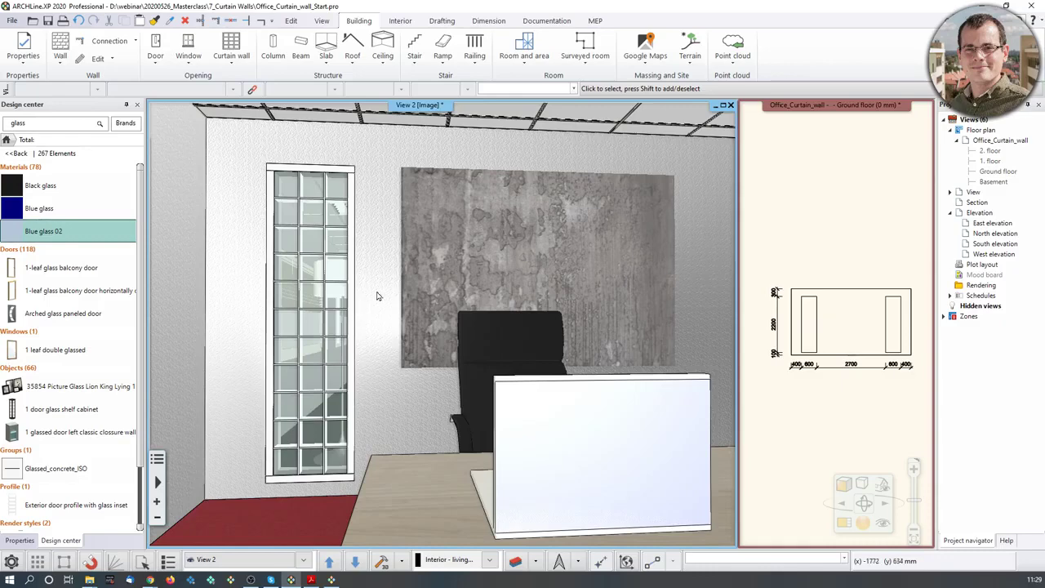
pyautogui.click(324, 183)
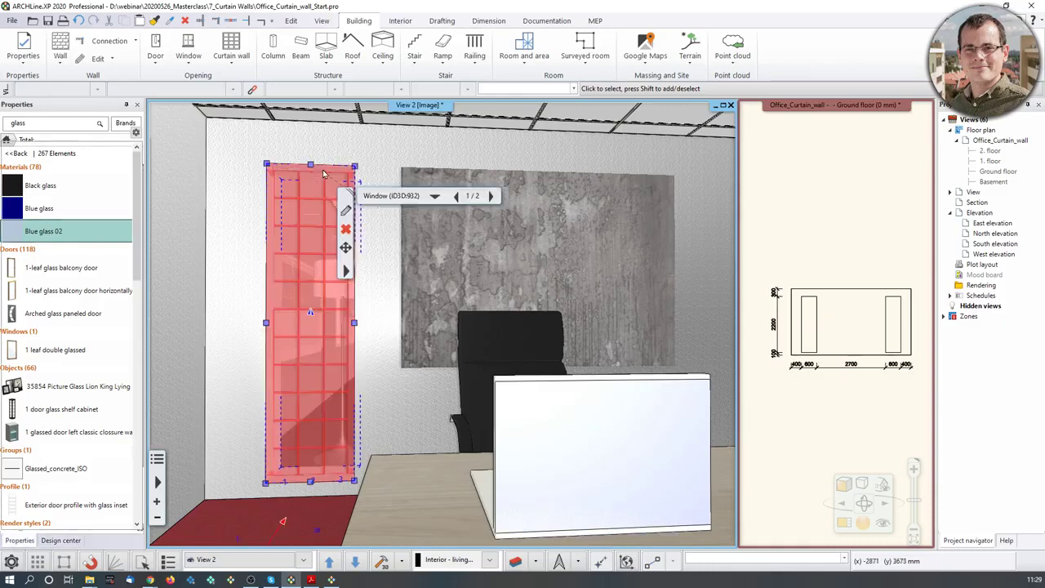
pyautogui.click(345, 207)
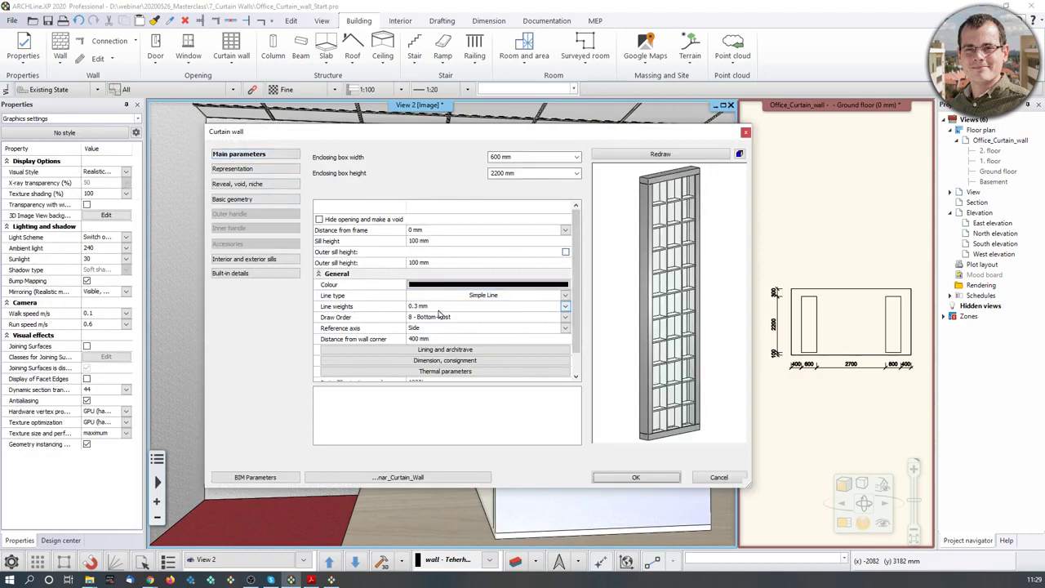
pyautogui.click(256, 200)
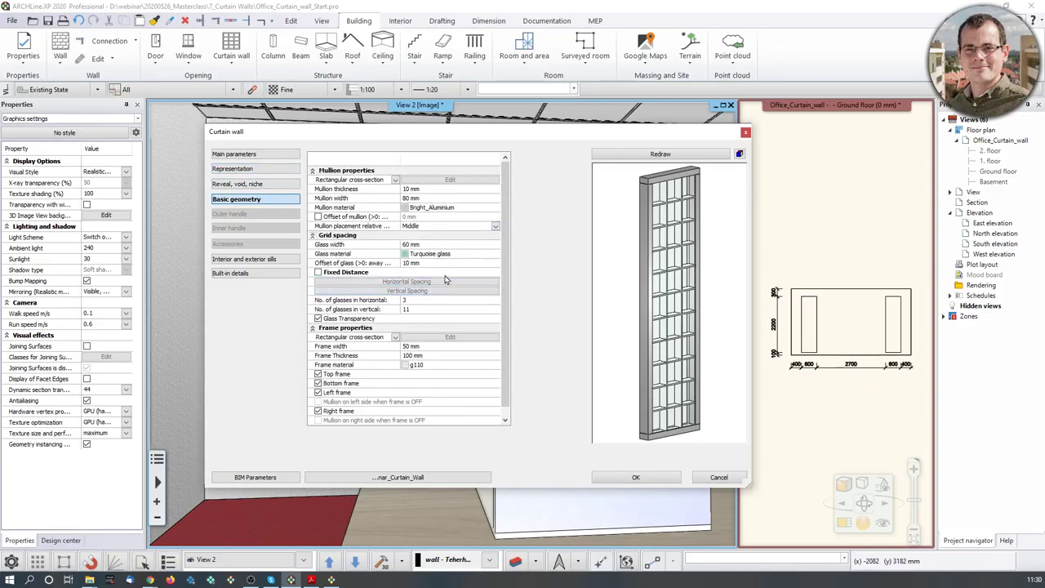
# Try a frame thickness of 10 mm in the preview and set it back to 100 mm
pyautogui.click(409, 347)
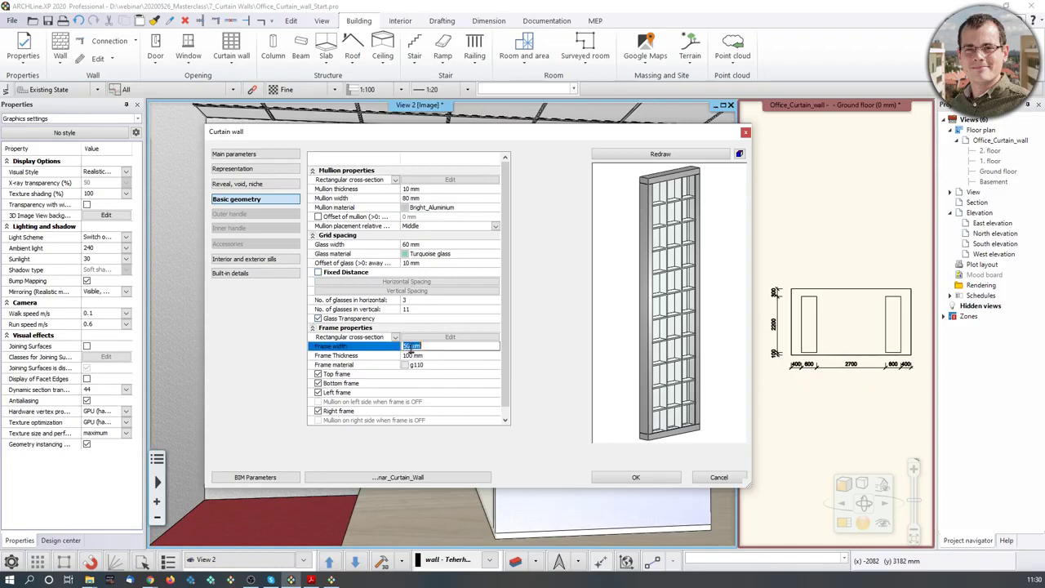
pyautogui.click(415, 356)
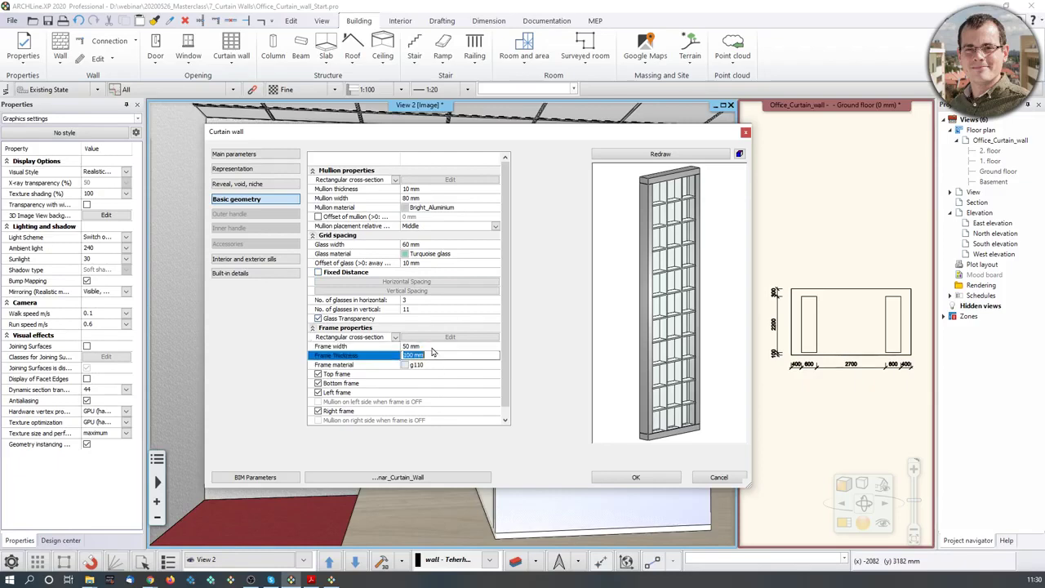
pyautogui.write('10')
pyautogui.click(699, 156)
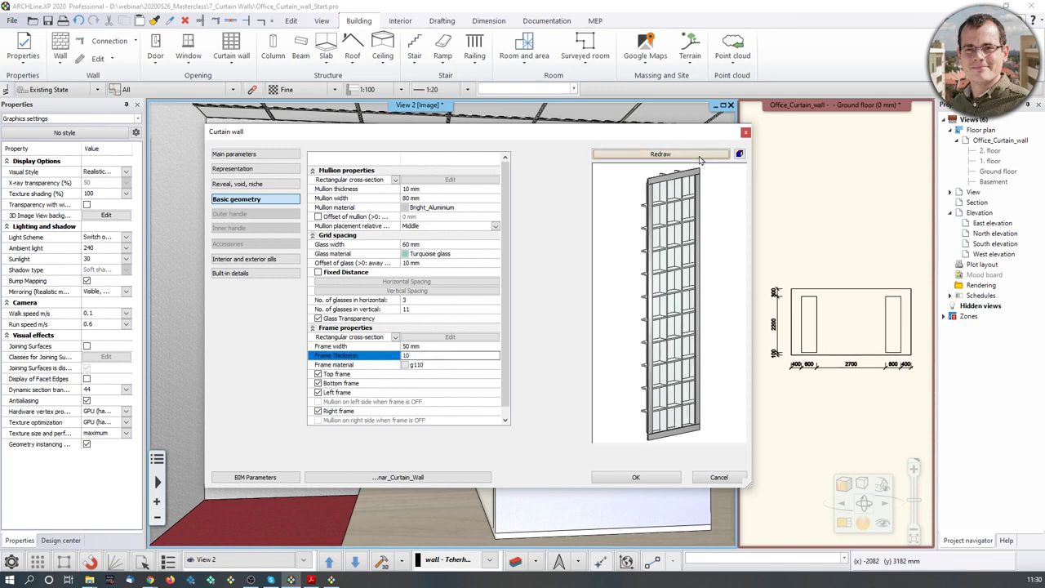
pyautogui.click(438, 355)
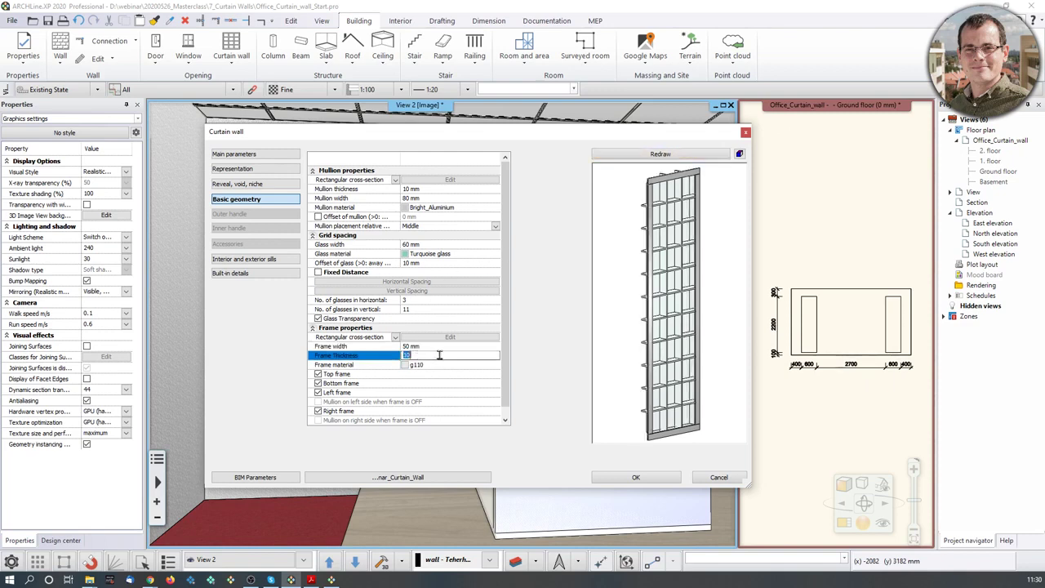
pyautogui.write('100')
pyautogui.click(684, 156)
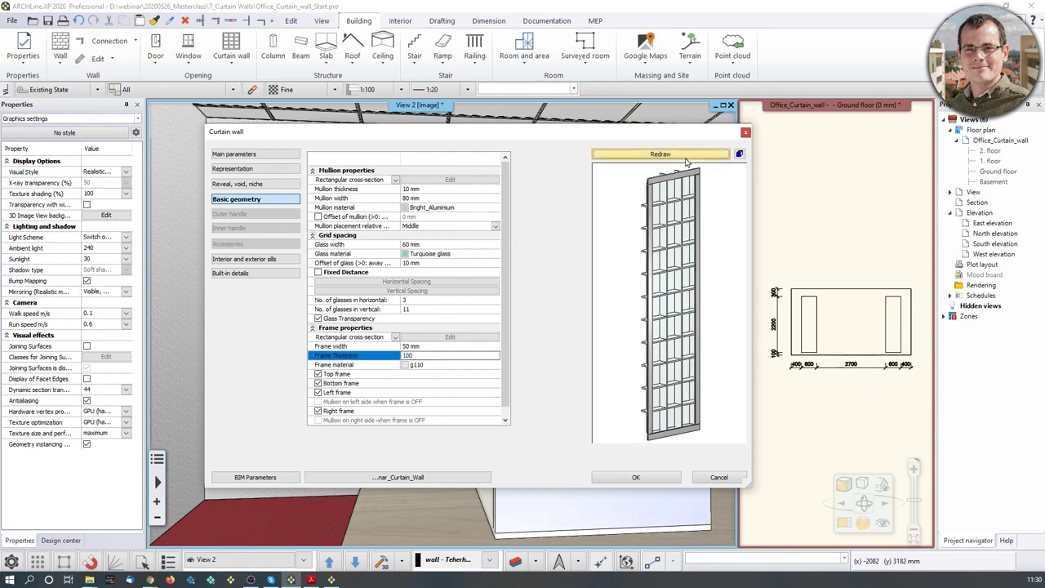
# Set the curtain wall's frame width to 5 mm and apply the change to the placed opening
pyautogui.click(404, 346)
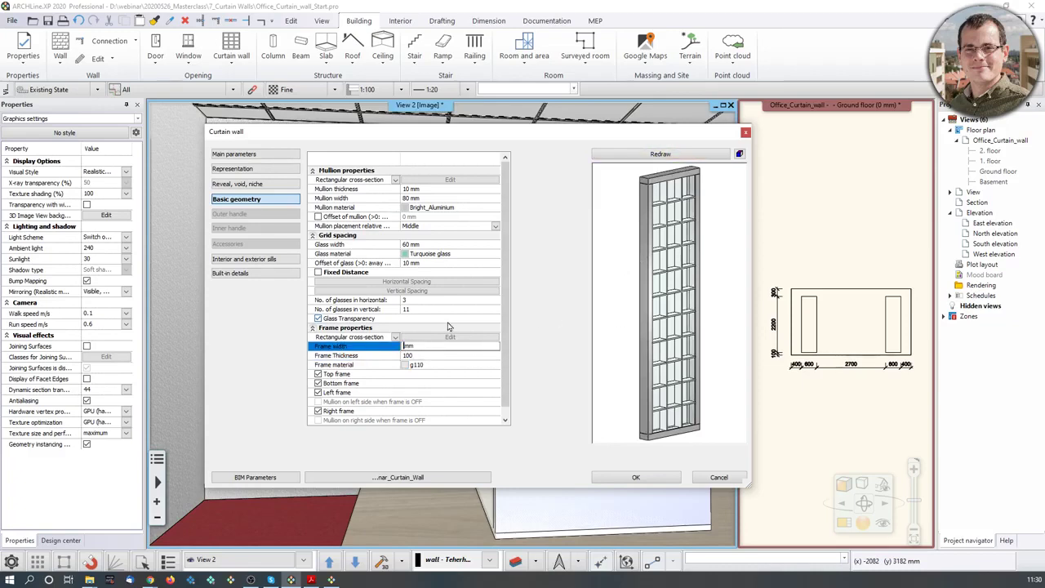
pyautogui.click(677, 155)
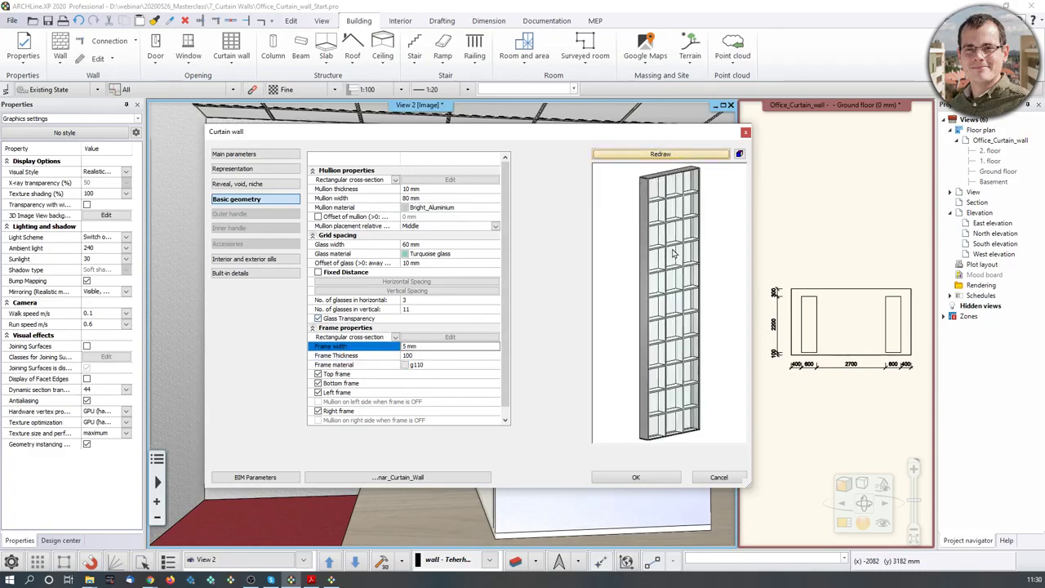
pyautogui.moveTo(673, 255); pyautogui.dragTo(635, 177)
pyautogui.click(634, 476)
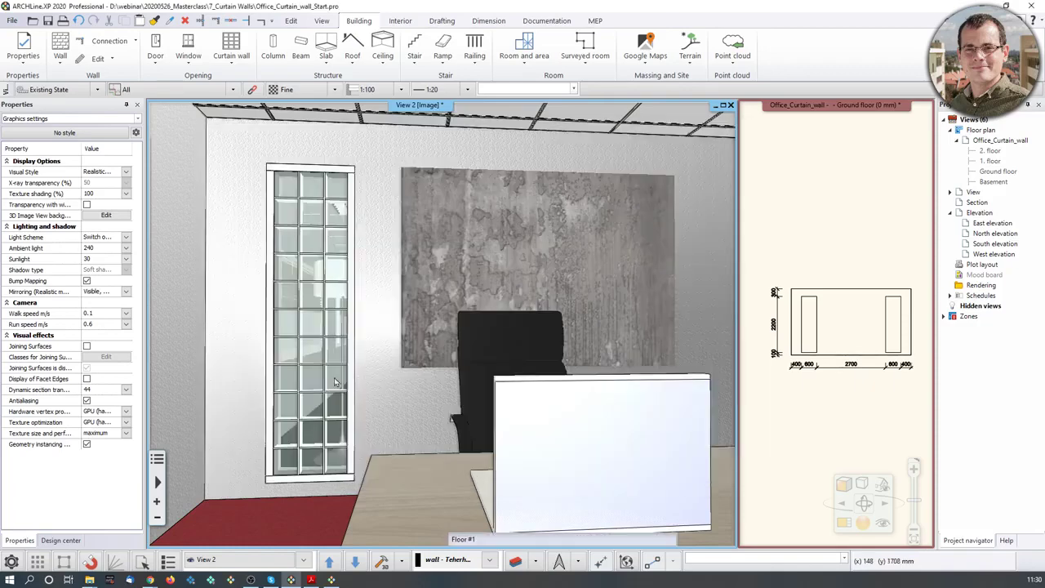
pyautogui.scroll(-5, 330, 275)
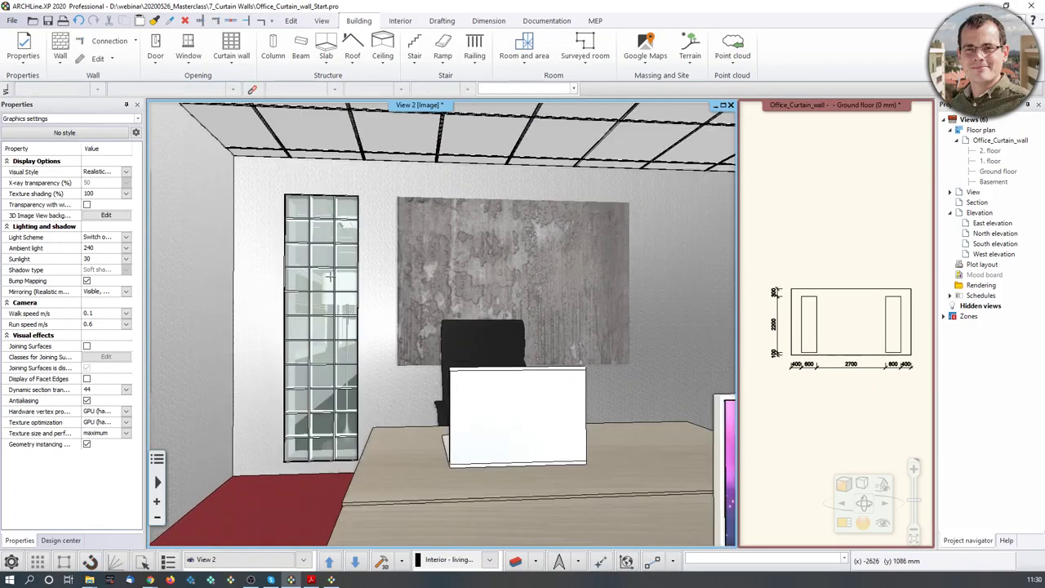
# Start a layout-based curtain wall on the wall behind the desk, place its layout over the existing wall drawing and keep it
pyautogui.moveTo(690, 311); pyautogui.dragTo(617, 326, button='middle')
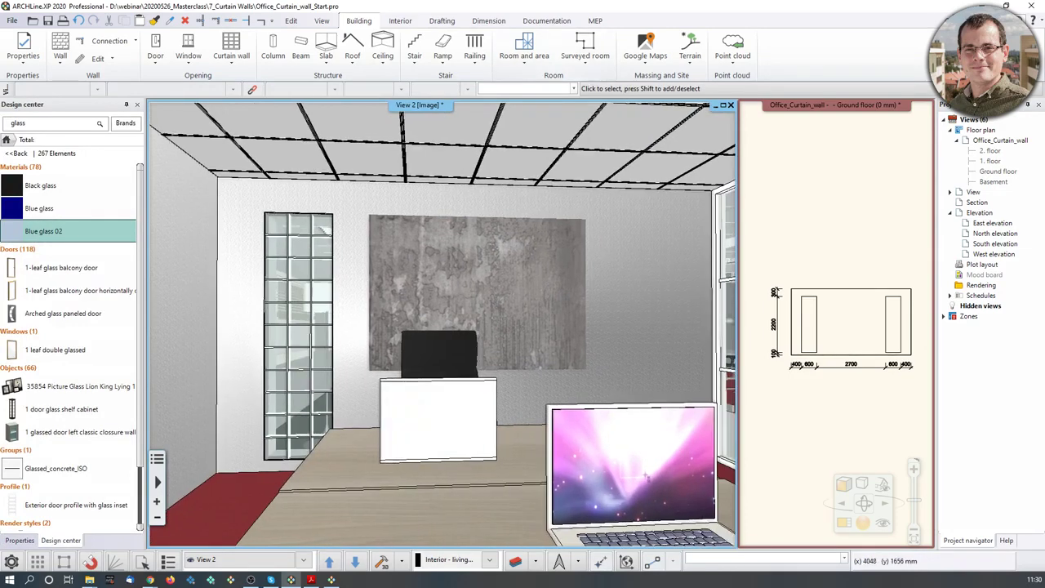
pyautogui.moveTo(538, 265); pyautogui.dragTo(613, 259, button='middle')
pyautogui.click(614, 253)
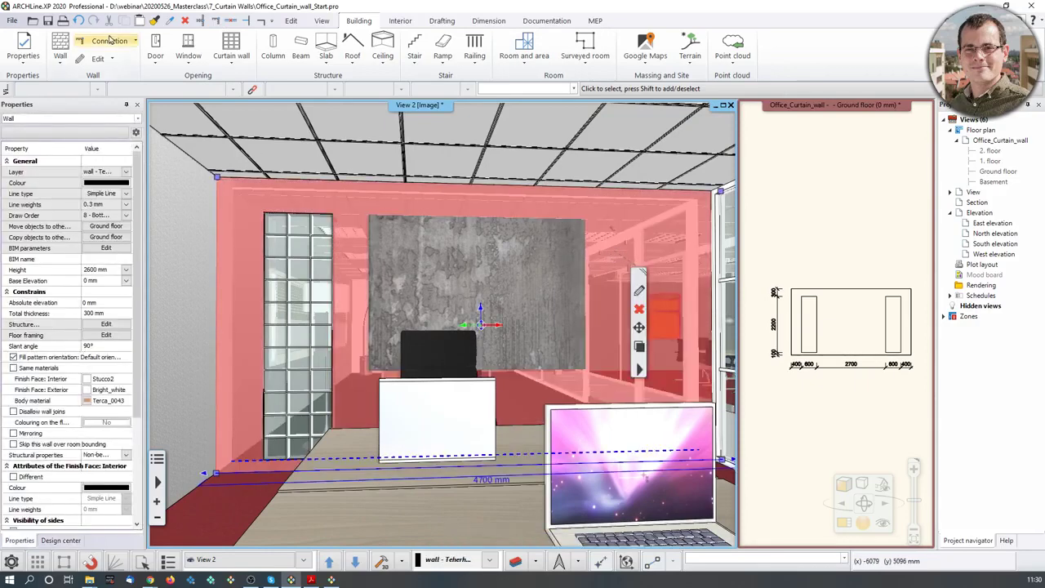
pyautogui.click(233, 63)
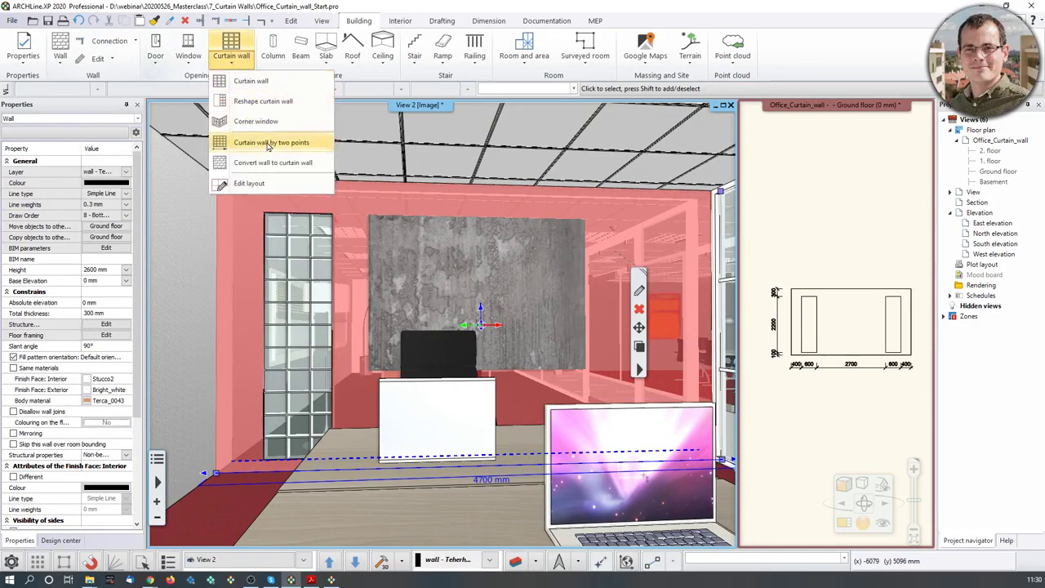
pyautogui.click(249, 81)
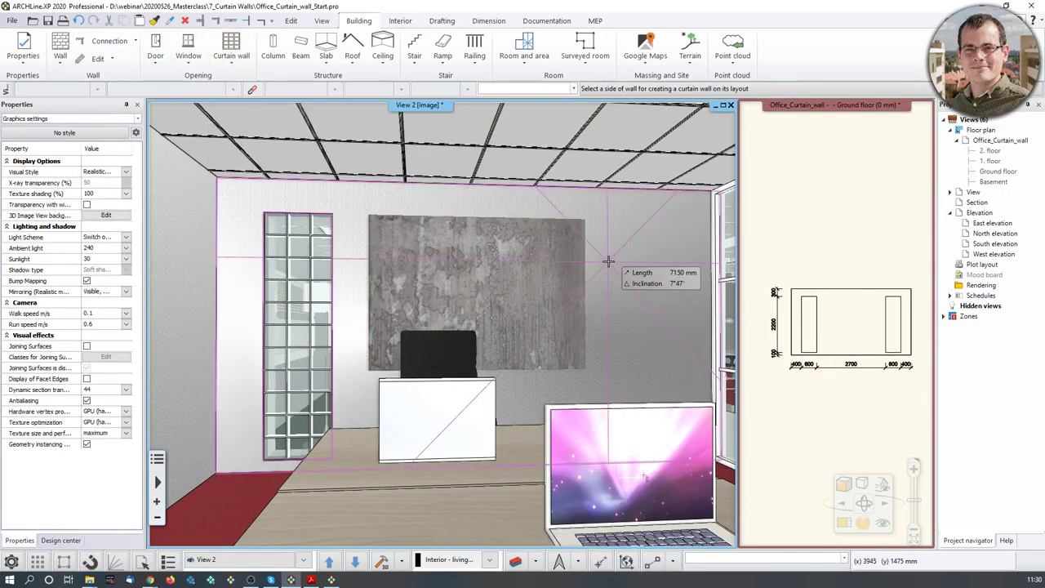
pyautogui.click(597, 264)
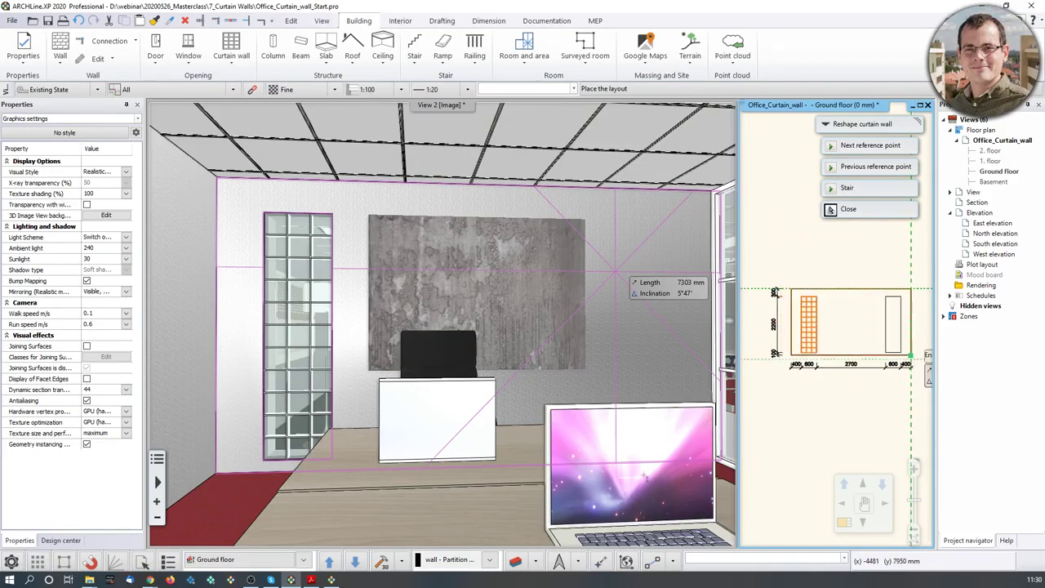
pyautogui.click(911, 357)
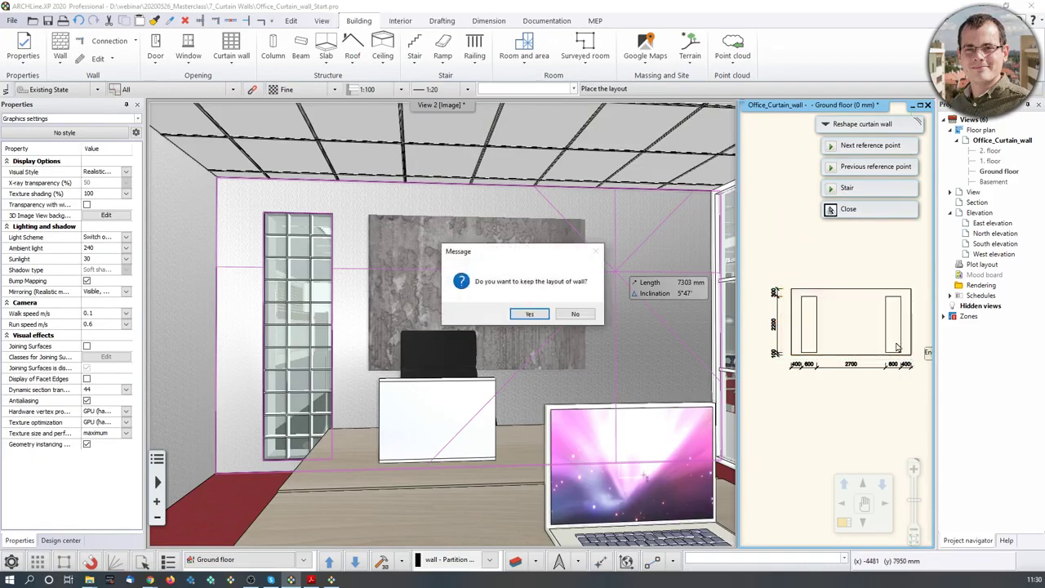
pyautogui.click(530, 311)
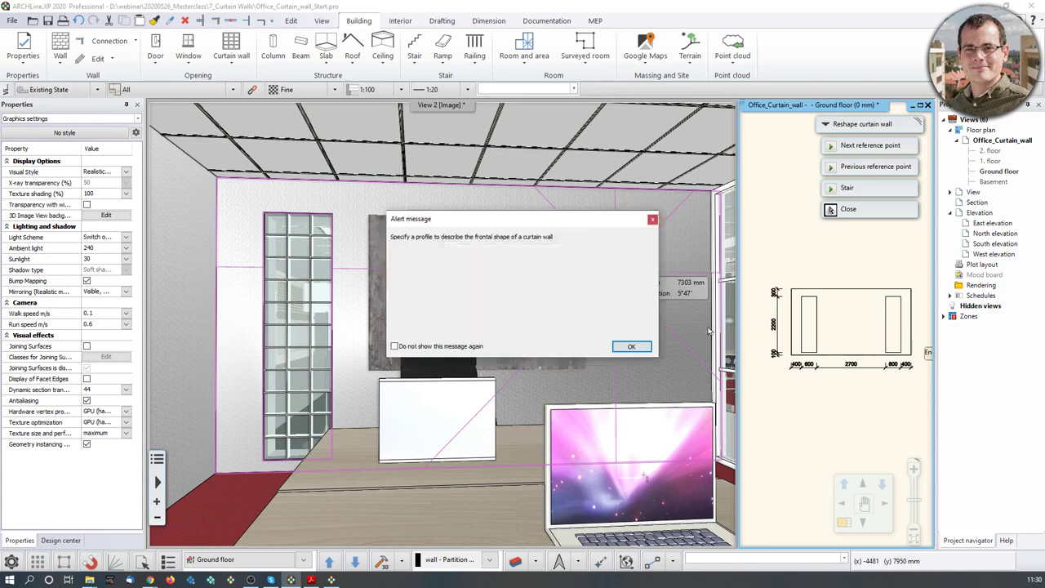
# Use the empty 600 mm wide rectangle in the wall layout as the closed-loop front profile of the curtain wall
pyautogui.click(629, 346)
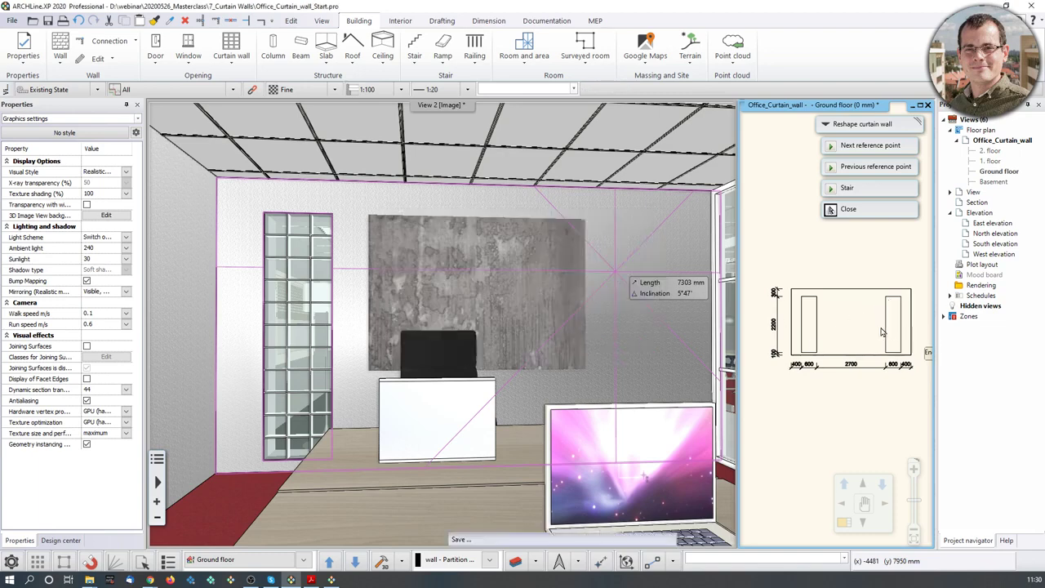
pyautogui.click(888, 330)
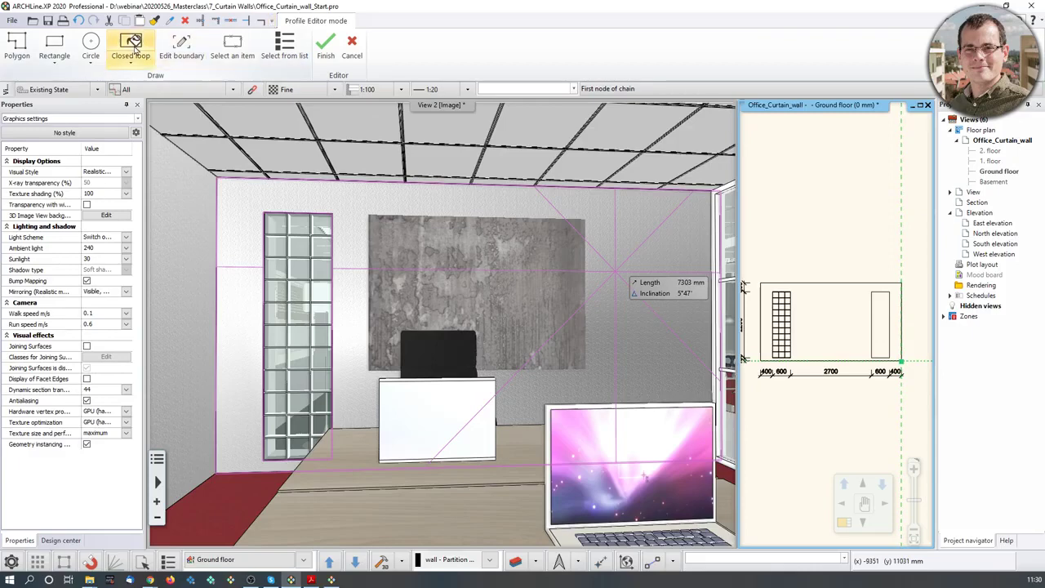
pyautogui.click(131, 45)
pyautogui.click(879, 325)
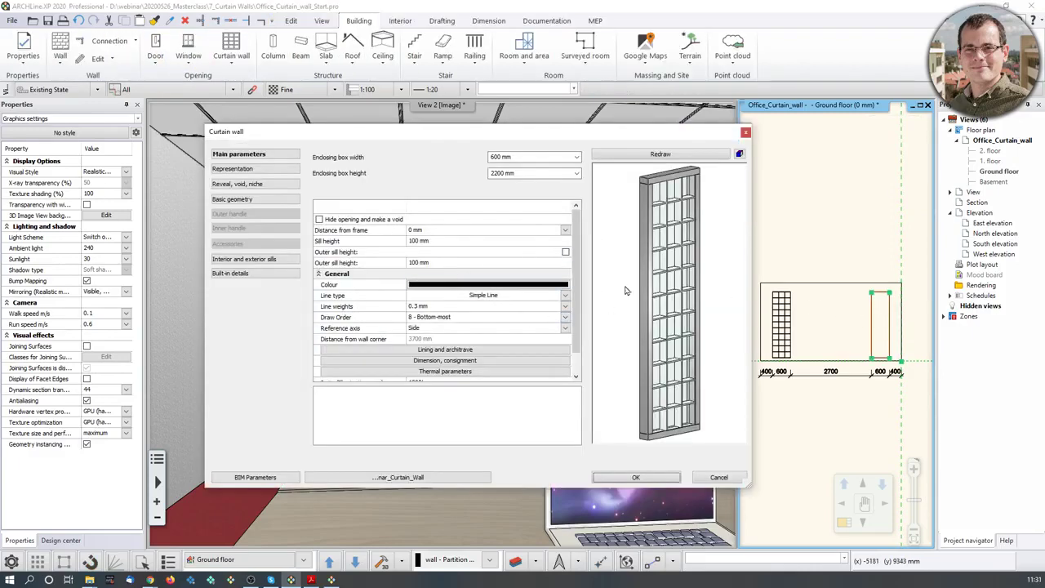
# Set the new curtain wall's frame width to 5 mm and confirm its settings to place it in the wall
pyautogui.moveTo(646, 210); pyautogui.dragTo(597, 262)
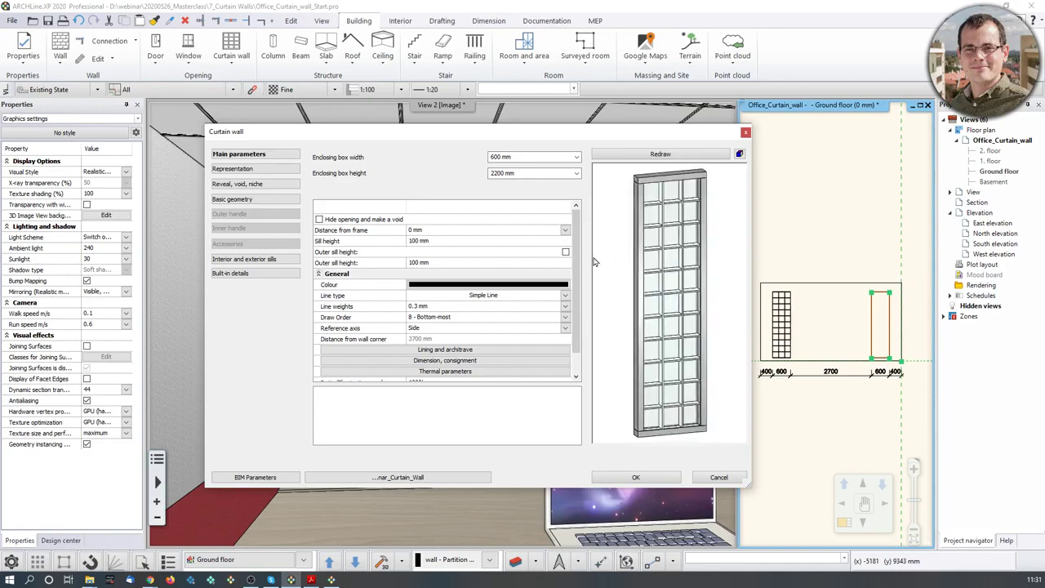
pyautogui.click(216, 200)
pyautogui.click(411, 346)
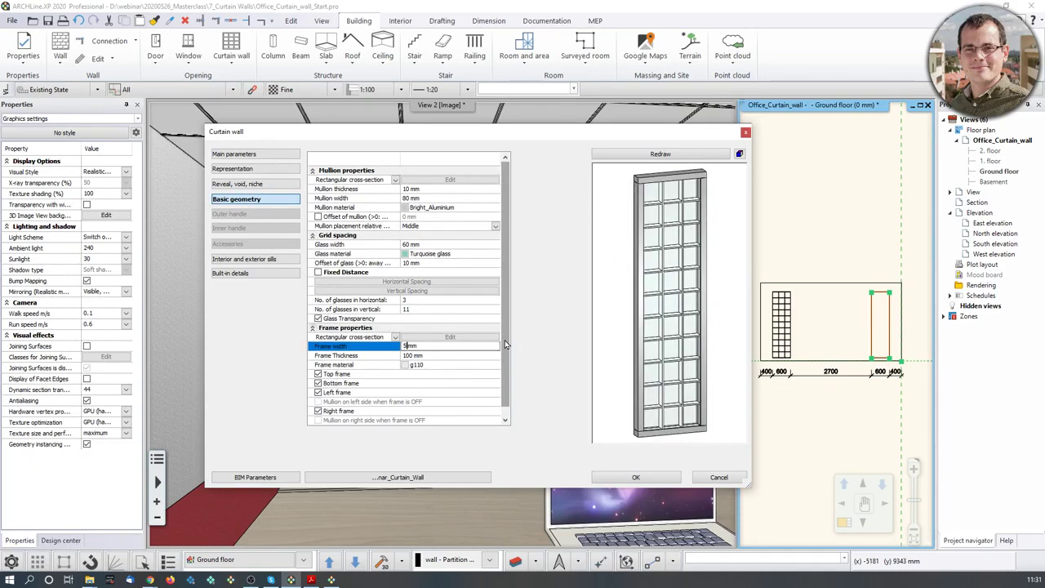
pyautogui.press('Return')
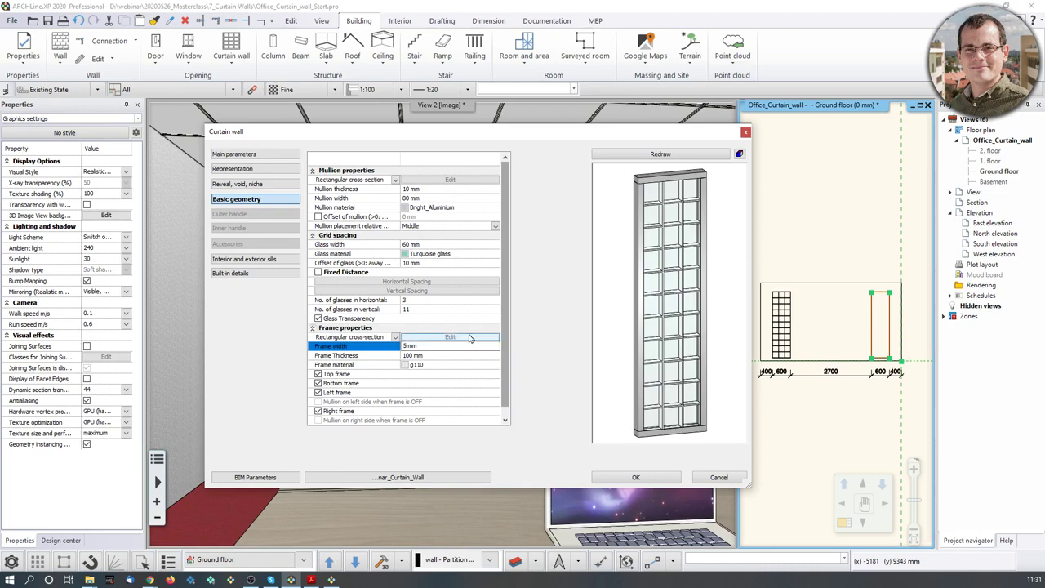
pyautogui.click(676, 155)
pyautogui.click(653, 473)
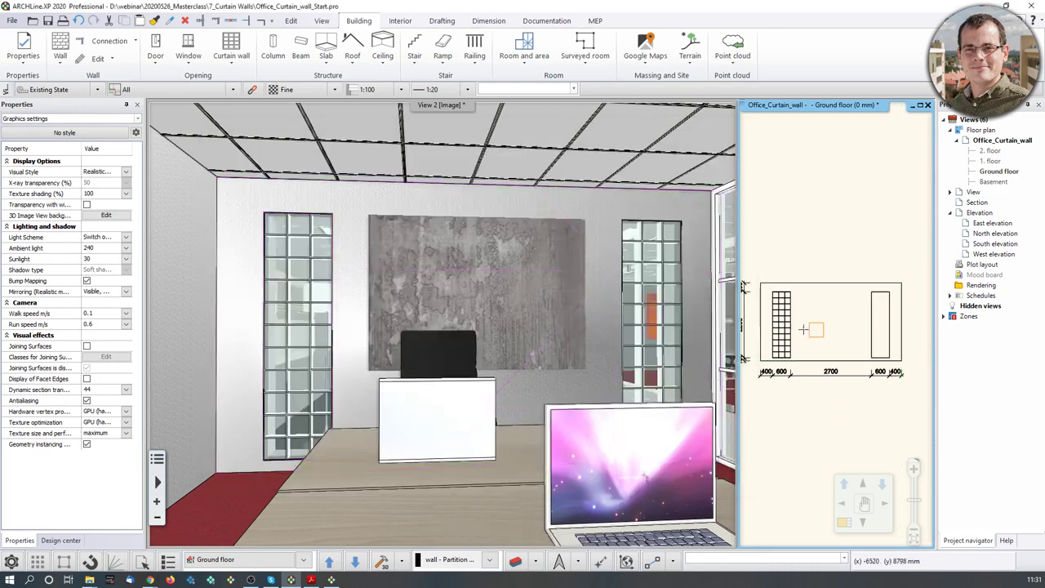
# Open the basic geometry settings of the second, newly placed curtain wall beside the concrete picture for editing
pyautogui.moveTo(634, 321); pyautogui.dragTo(590, 403, button='middle')
pyautogui.scroll(1, 588, 401)
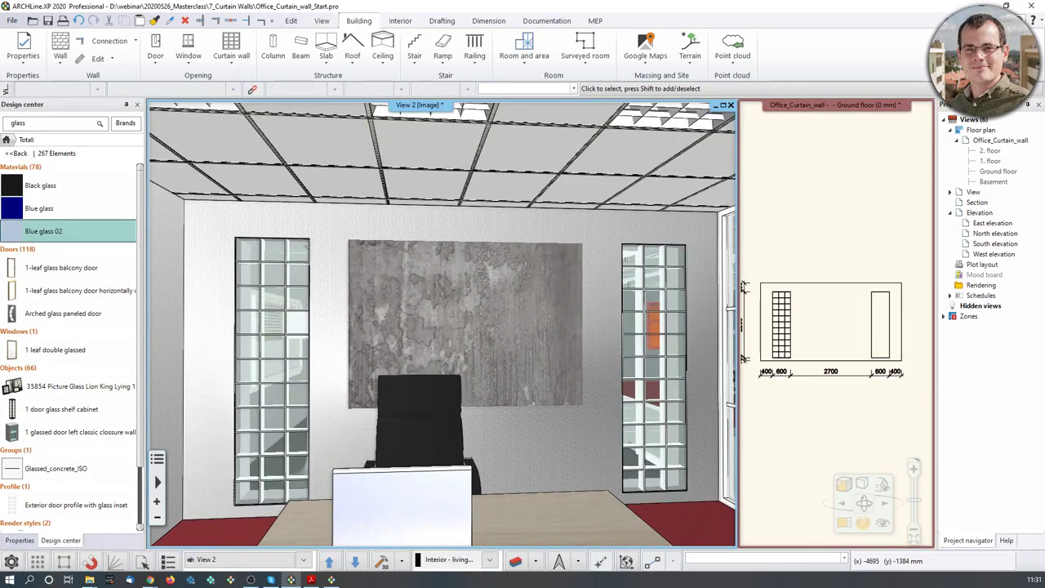
pyautogui.click(660, 361)
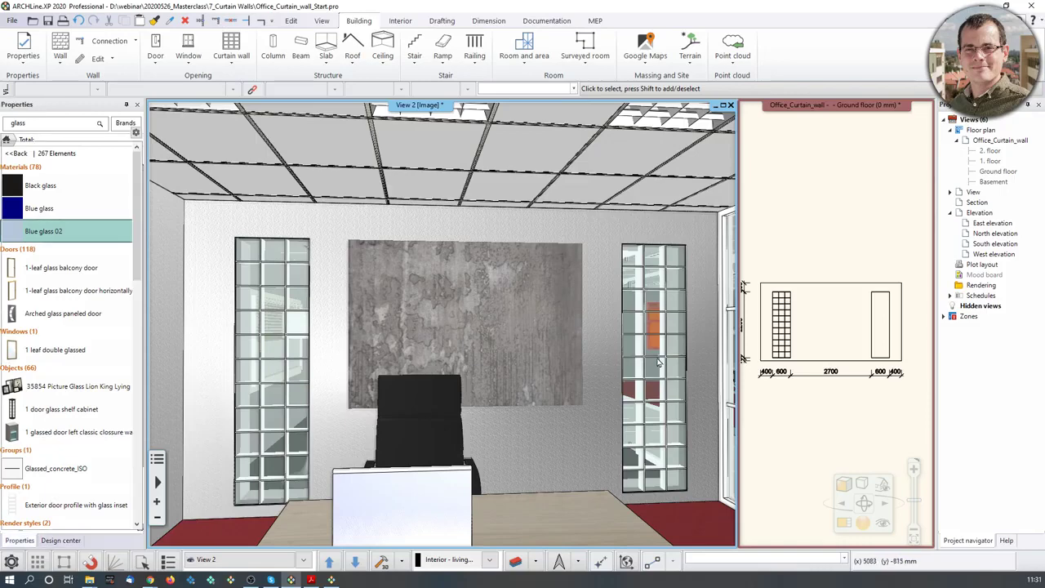
pyautogui.doubleClick(647, 403)
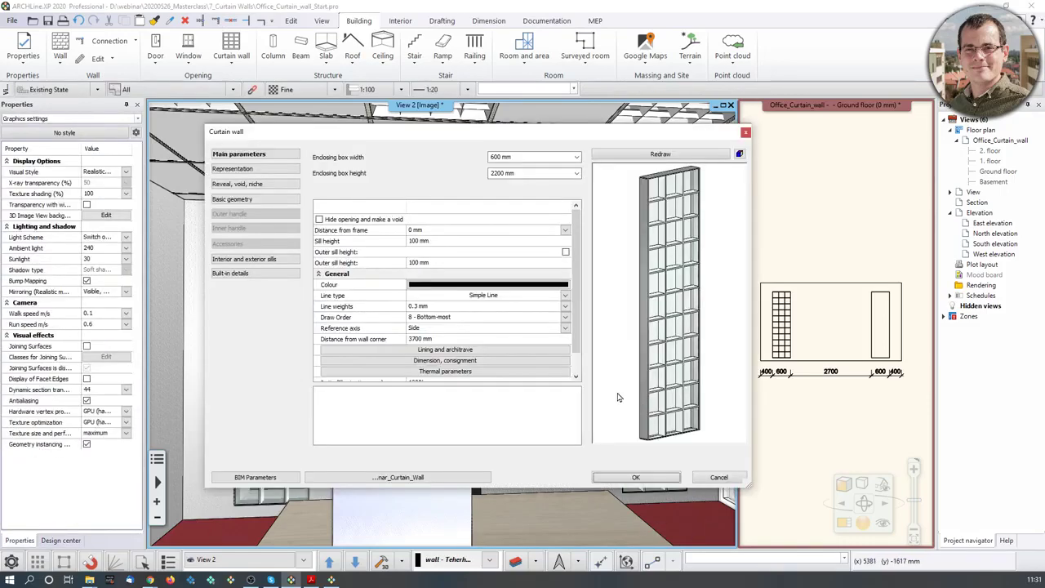
pyautogui.click(258, 201)
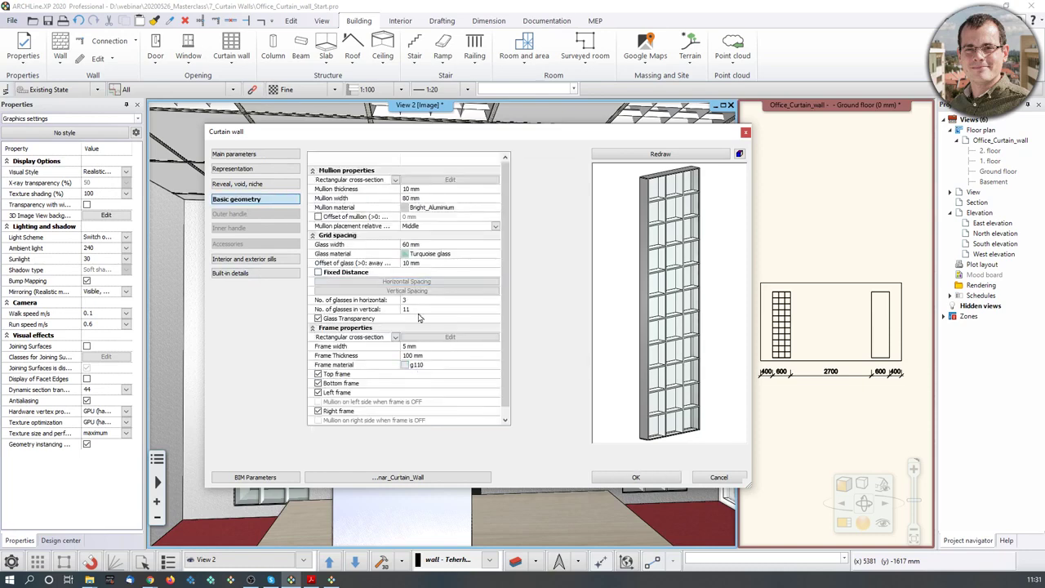
# Search the materials for glass-20, assign Glass-20 as the curtain wall's glass material and apply the change
pyautogui.click(421, 255)
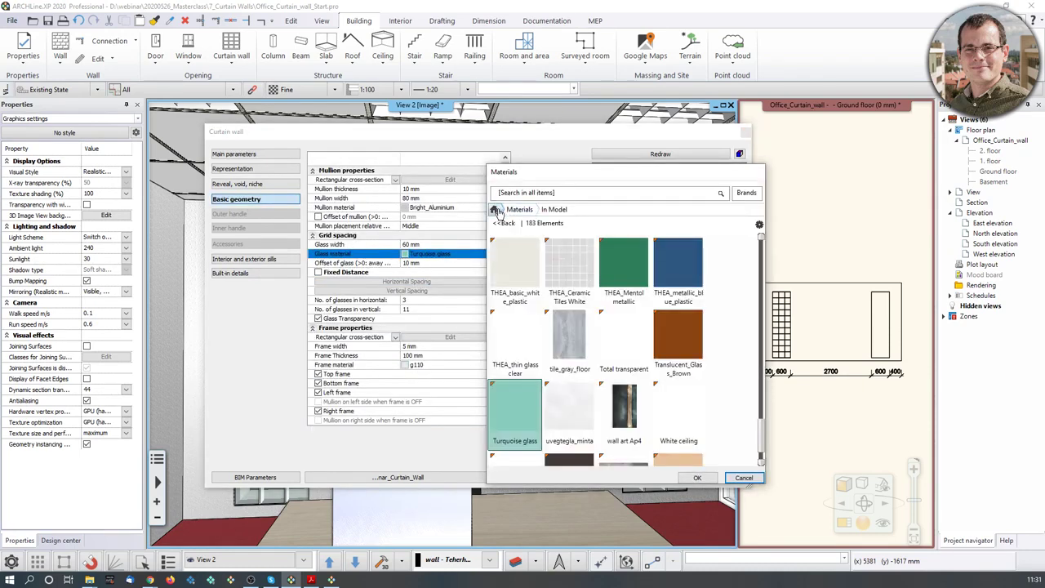
pyautogui.click(495, 210)
pyautogui.click(516, 193)
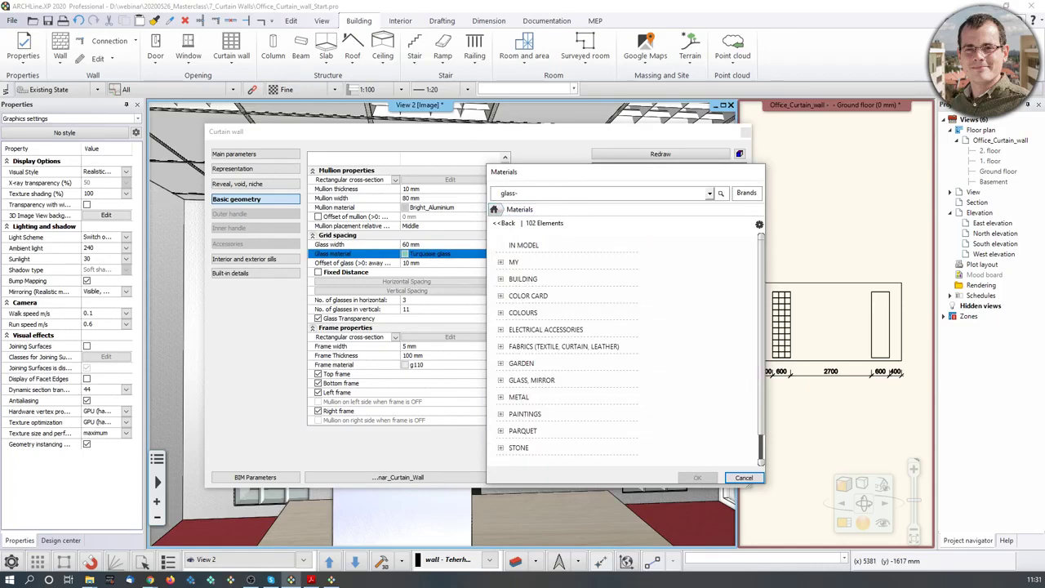
pyautogui.press('Return')
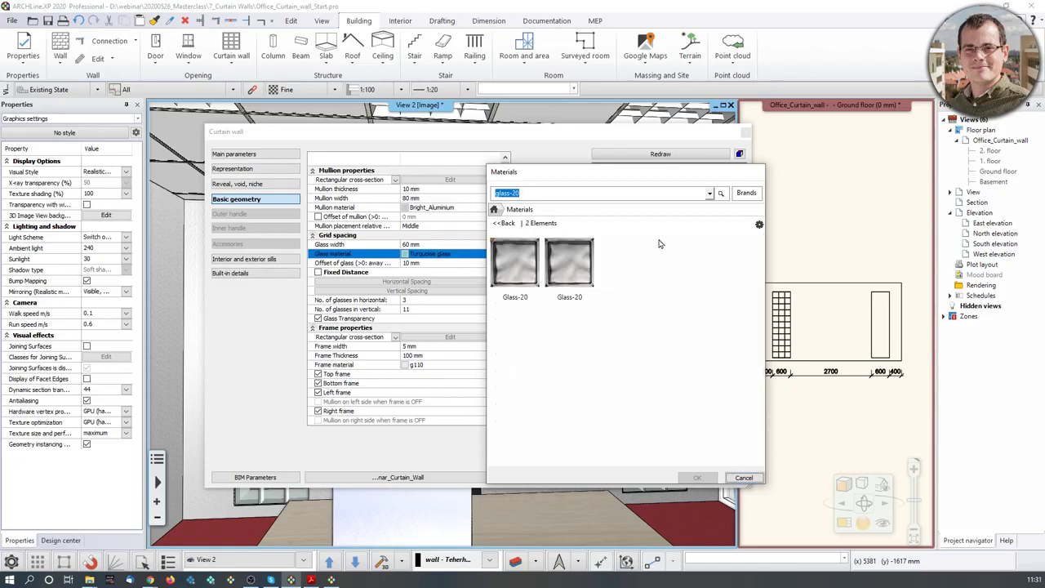
pyautogui.click(528, 276)
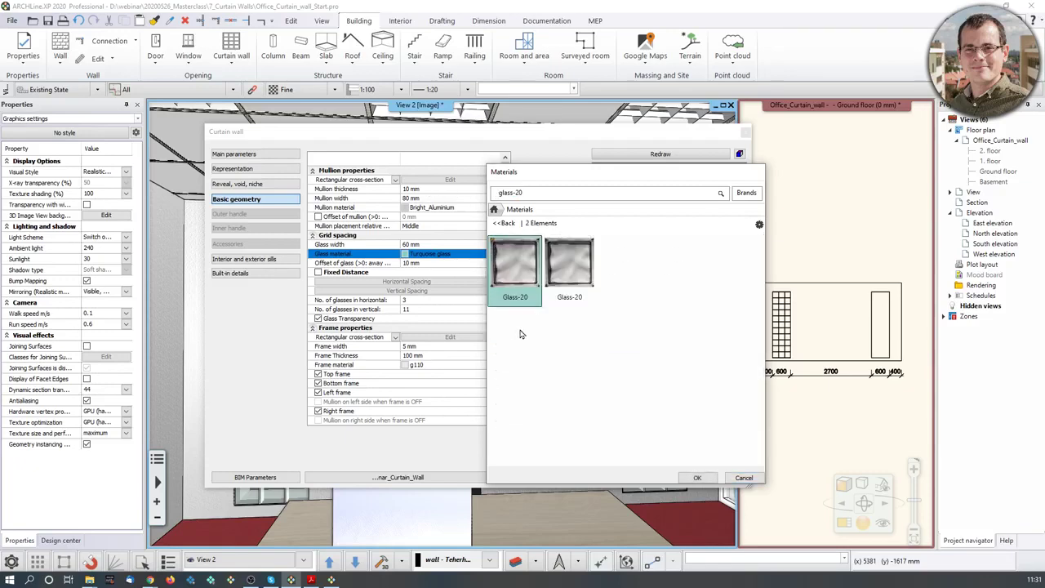
pyautogui.moveTo(556, 307)
pyautogui.click(697, 478)
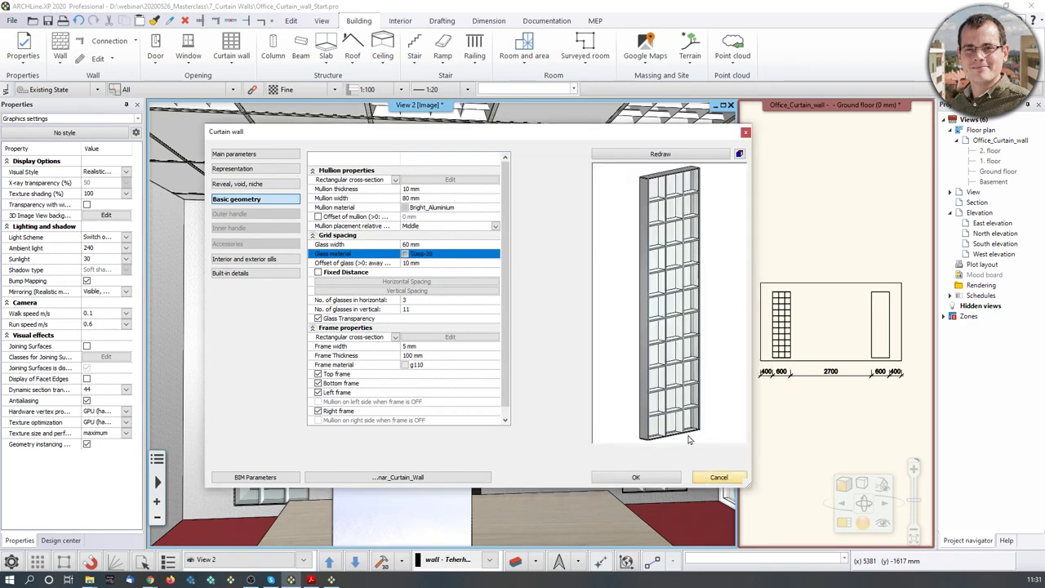
pyautogui.click(678, 155)
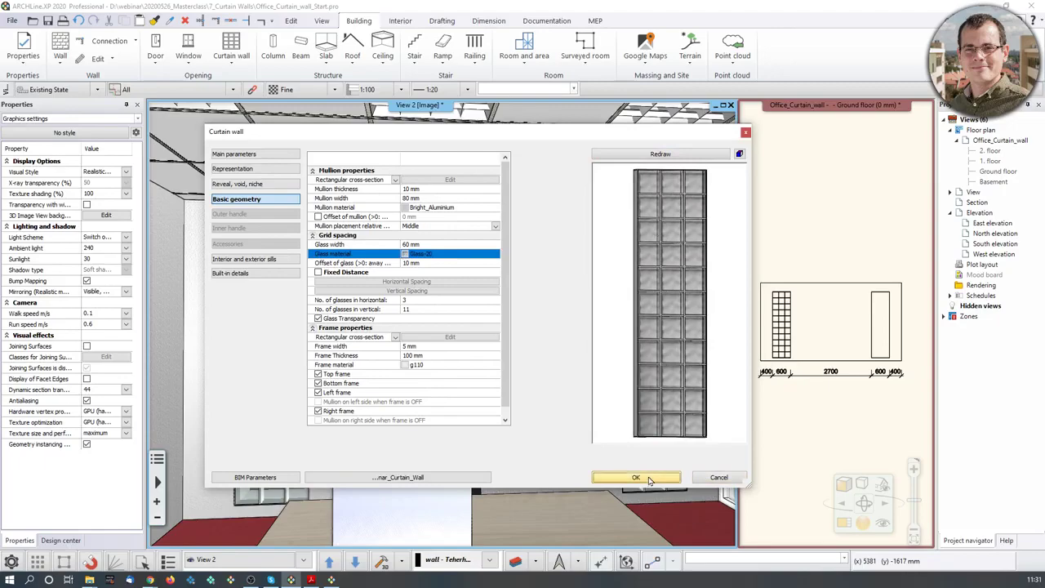
pyautogui.click(636, 476)
# Open the basic geometry settings of the first curtain wall, on the other side of the concrete picture
pyautogui.scroll(5, 608, 302)
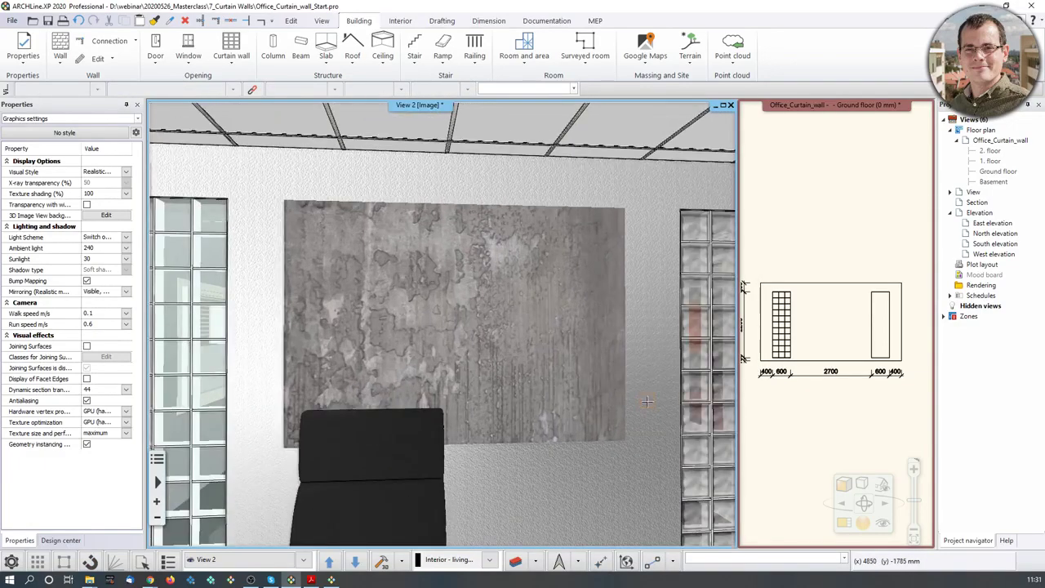
pyautogui.moveTo(424, 355); pyautogui.dragTo(315, 355, button='middle')
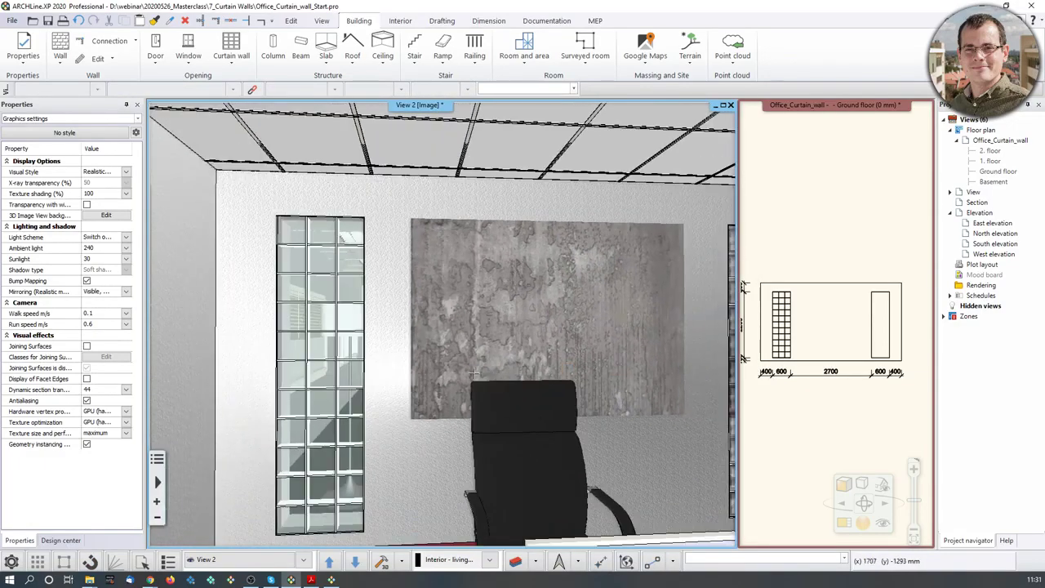
pyautogui.click(316, 355)
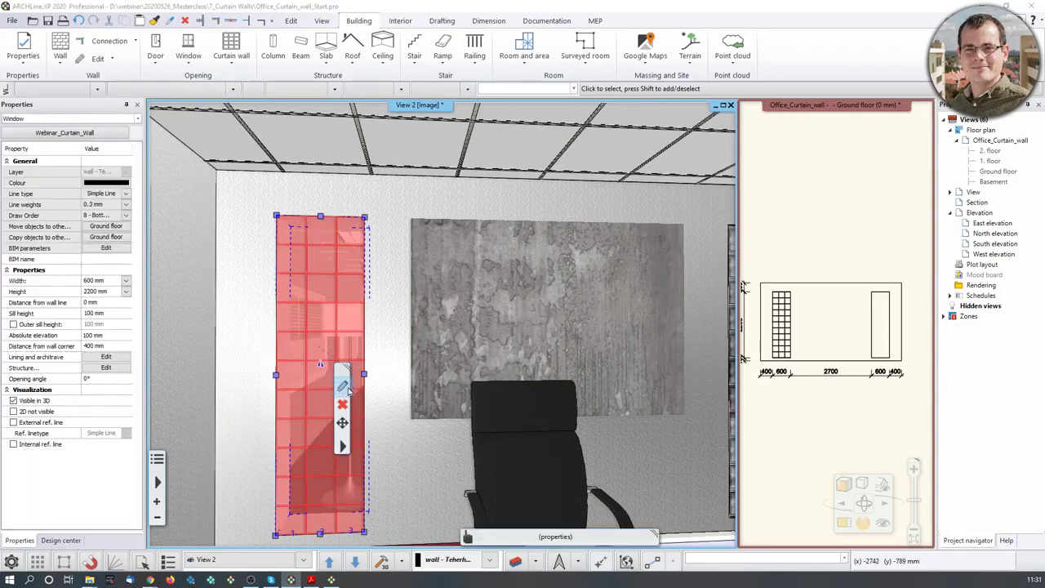
pyautogui.press('Escape')
pyautogui.doubleClick(344, 308)
pyautogui.click(244, 201)
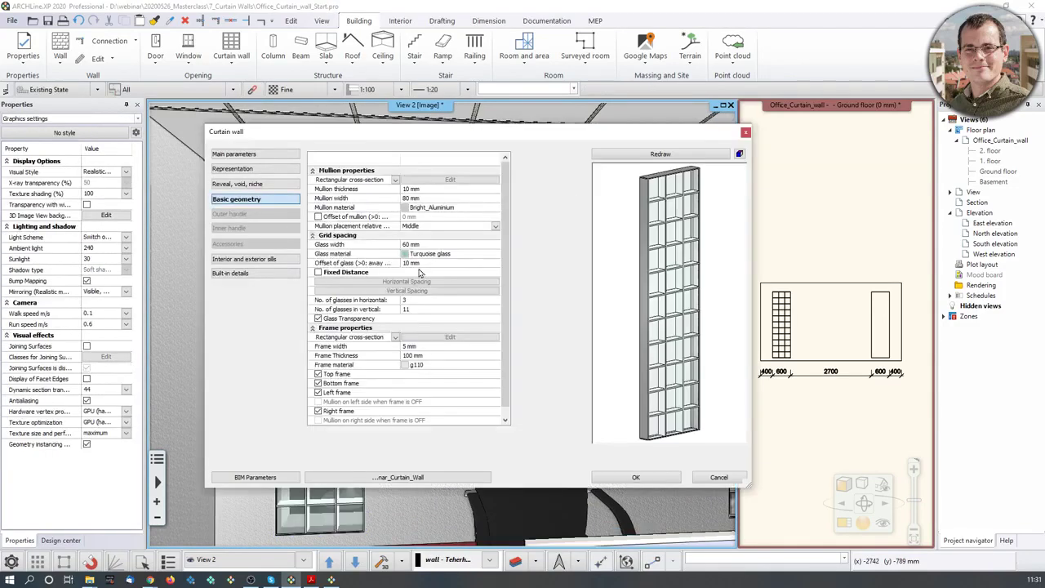
# Try Glass-20 as the frame material in the preview and set the frame material back to g110
pyautogui.click(410, 365)
pyautogui.click(411, 366)
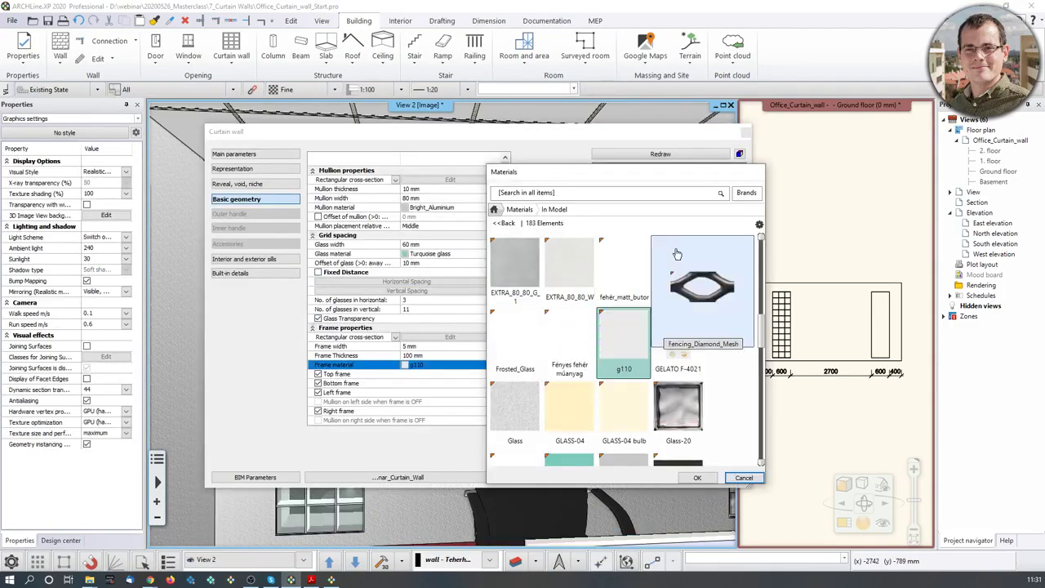
pyautogui.click(699, 412)
pyautogui.click(697, 478)
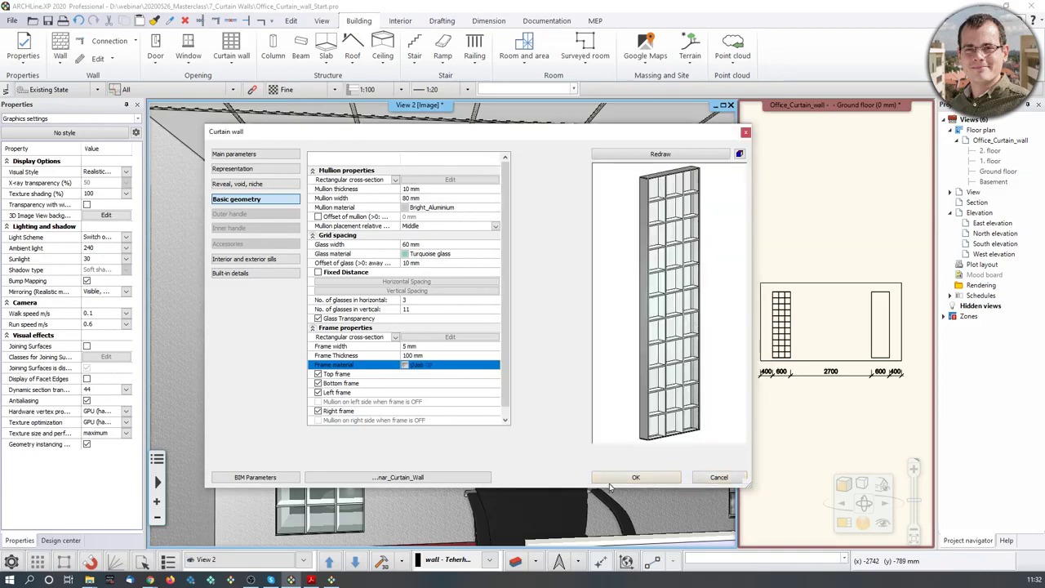
pyautogui.click(714, 154)
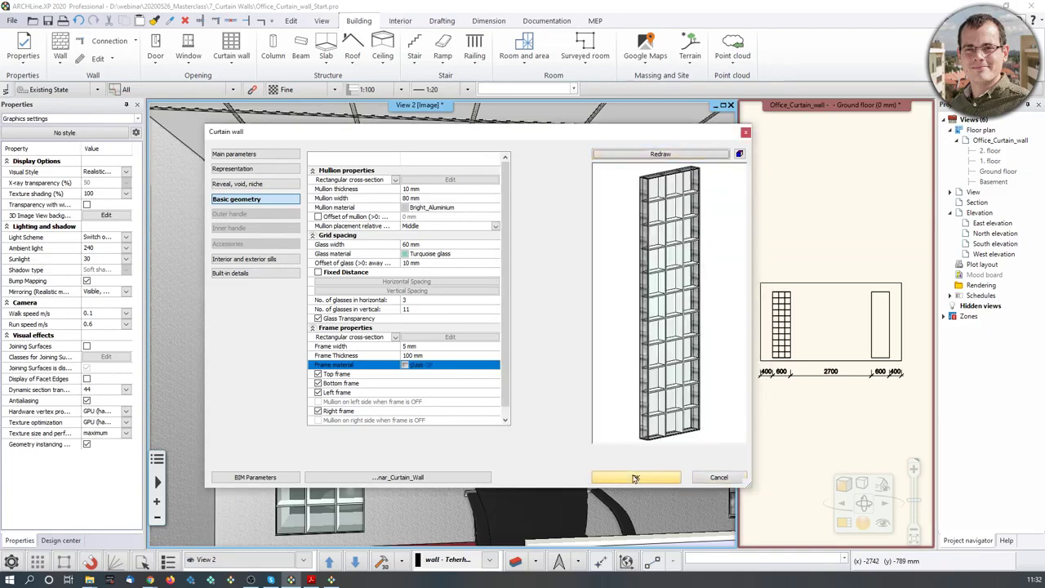
pyautogui.click(407, 366)
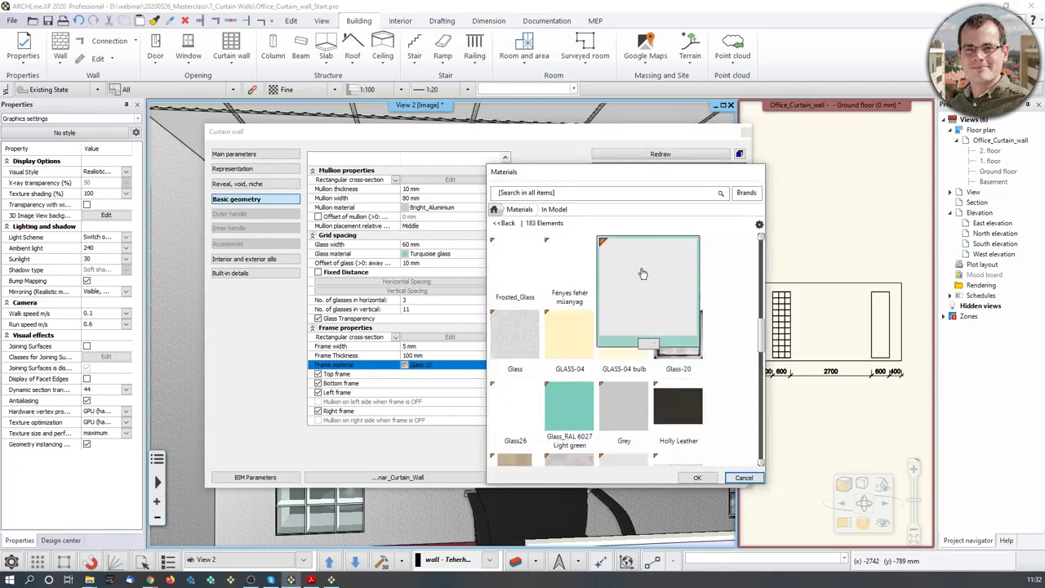
pyautogui.click(697, 478)
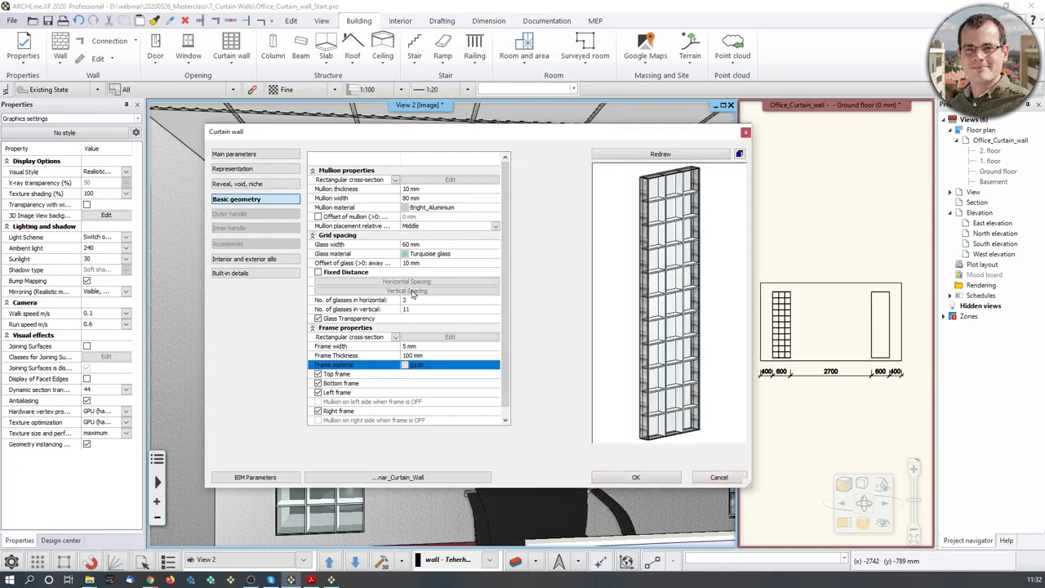
# Assign Glass-20 from the model's materials as the curtain wall's glass material, redraw the preview and apply the change
pyautogui.click(417, 255)
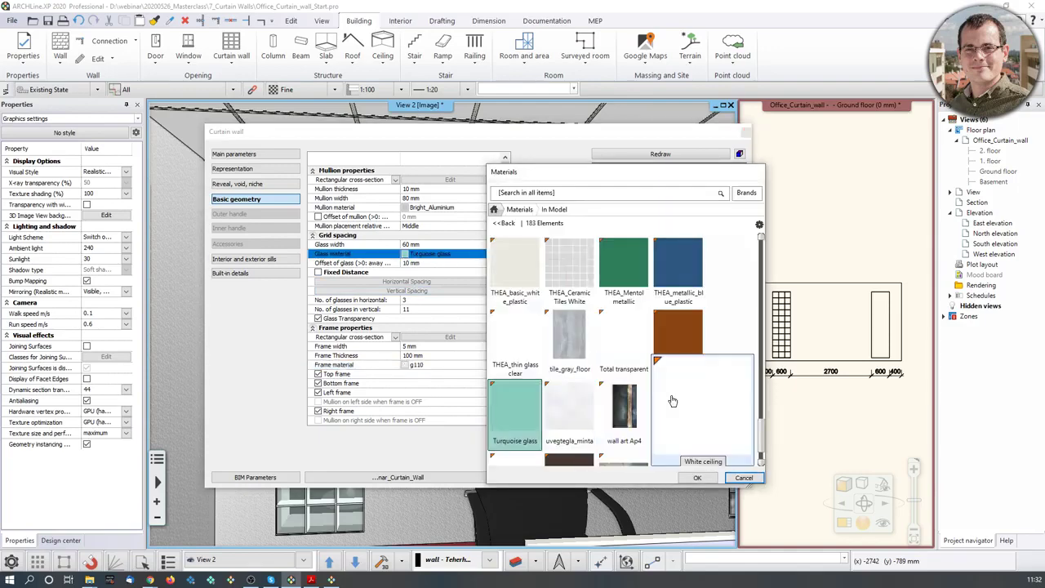
pyautogui.scroll(-10, 673, 392)
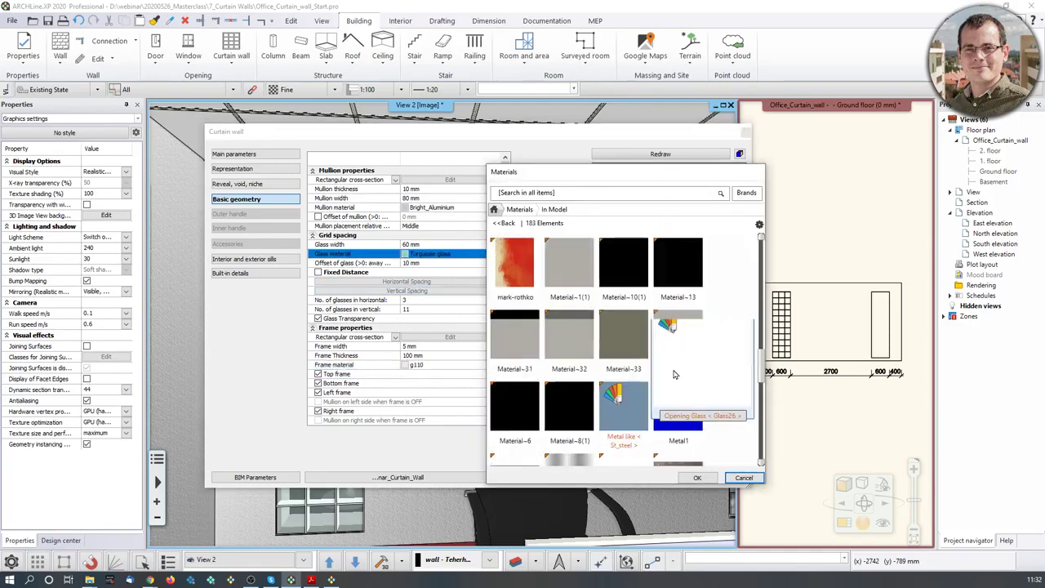
pyautogui.scroll(6, 674, 374)
pyautogui.scroll(-2, 690, 287)
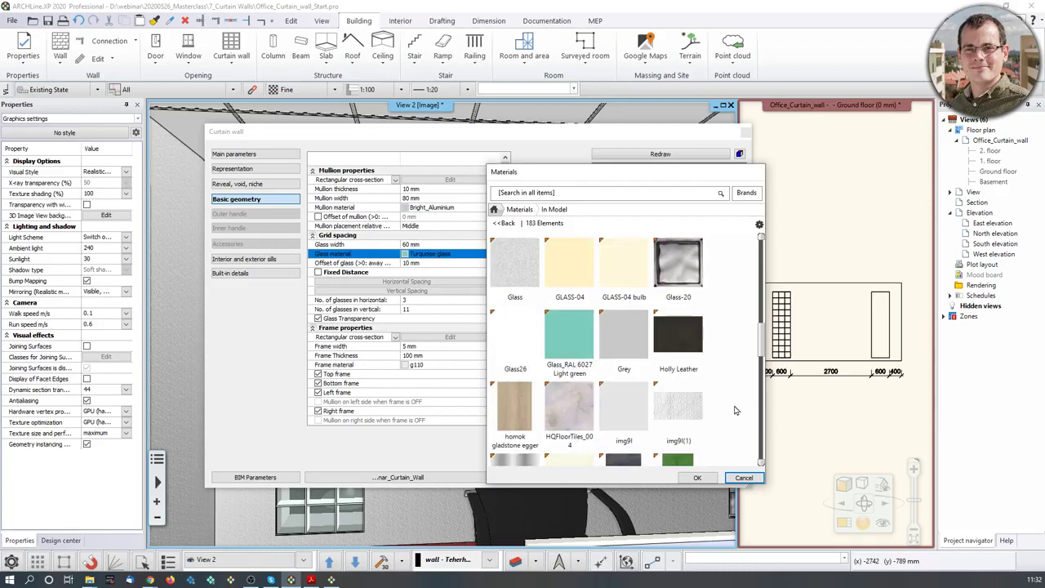
pyautogui.click(690, 288)
pyautogui.click(697, 478)
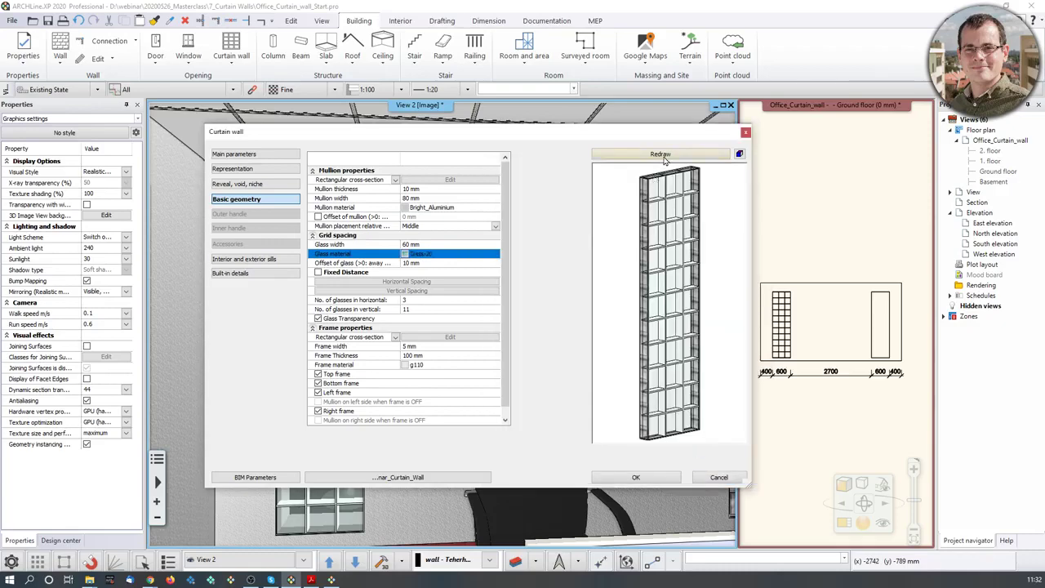
pyautogui.click(663, 155)
pyautogui.click(668, 480)
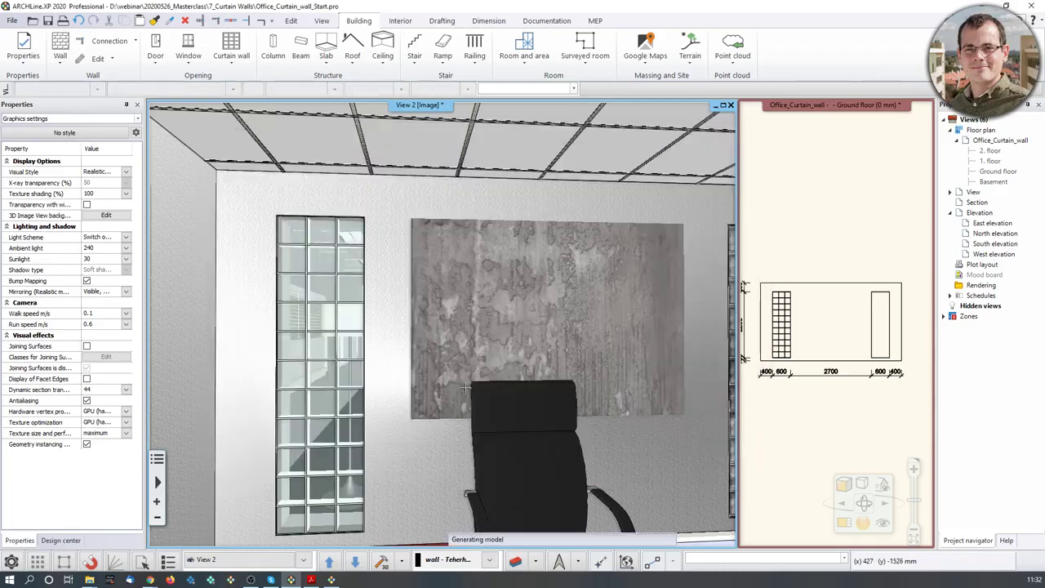
# Examine both glass-block openings from inside the office, through the glass partitions from the corridor, and up close in the 3D view
pyautogui.scroll(-5, 466, 388)
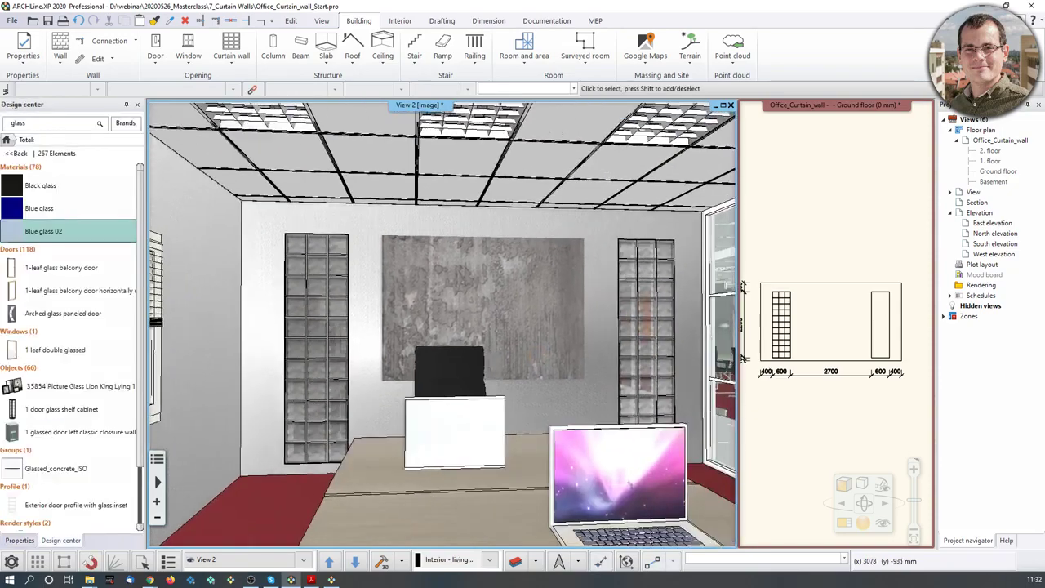
pyautogui.scroll(5, 640, 449)
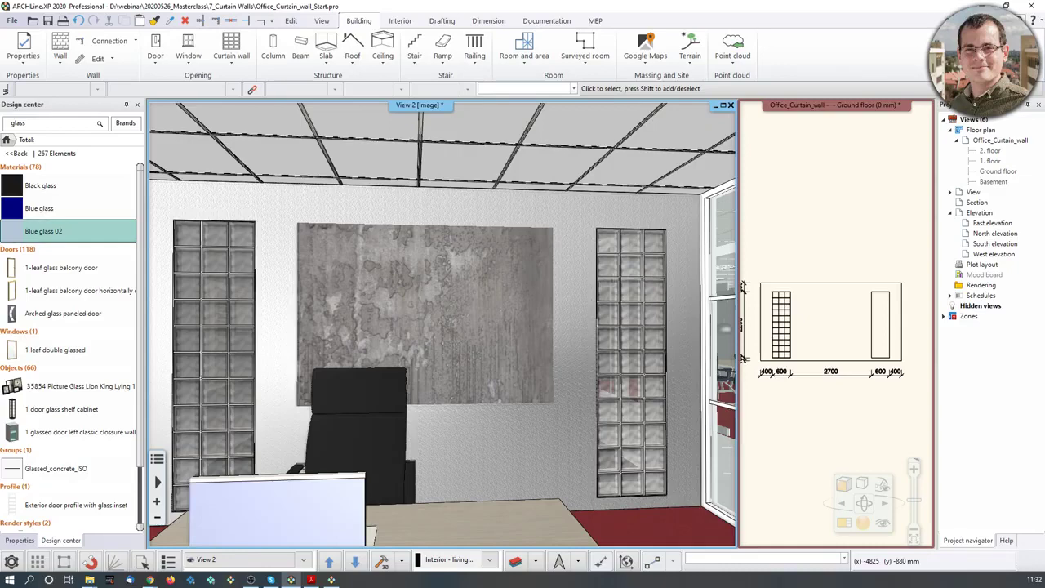
pyautogui.moveTo(523, 358); pyautogui.dragTo(269, 357, button='middle')
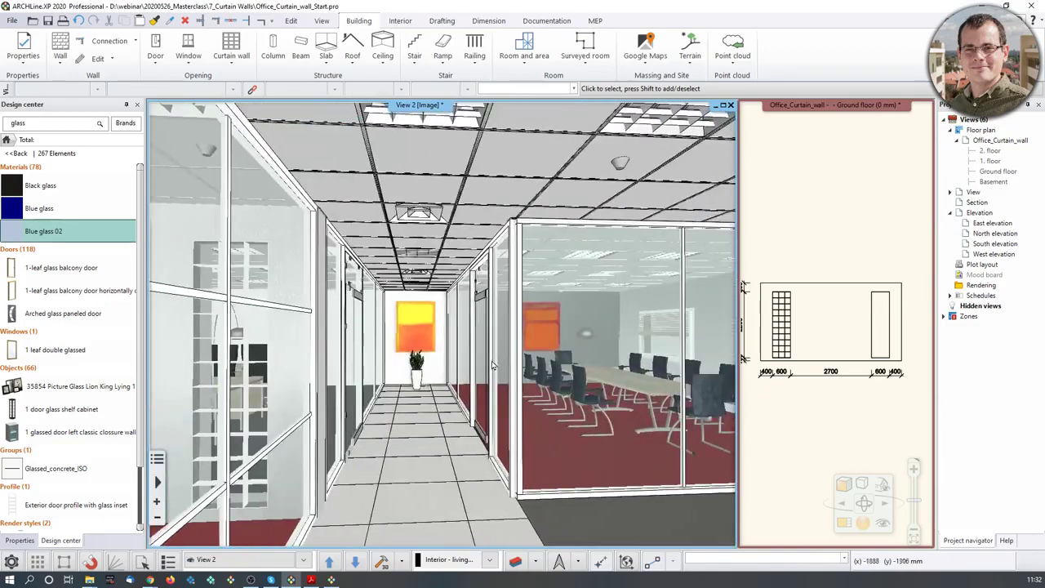
pyautogui.moveTo(433, 359)
pyautogui.mouseDown(button='middle')
pyautogui.moveTo(404, 359)
pyautogui.moveTo(511, 356)
pyautogui.moveTo(441, 483)
pyautogui.moveTo(472, 383)
pyautogui.moveTo(241, 315)
pyautogui.mouseUp(button='middle')
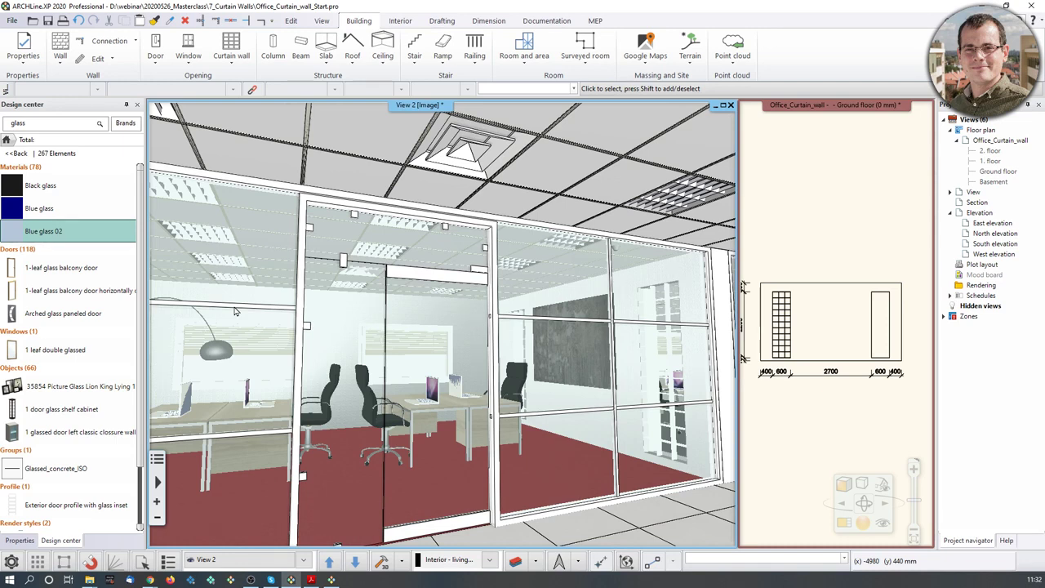
pyautogui.moveTo(350, 338); pyautogui.dragTo(457, 377, button='middle')
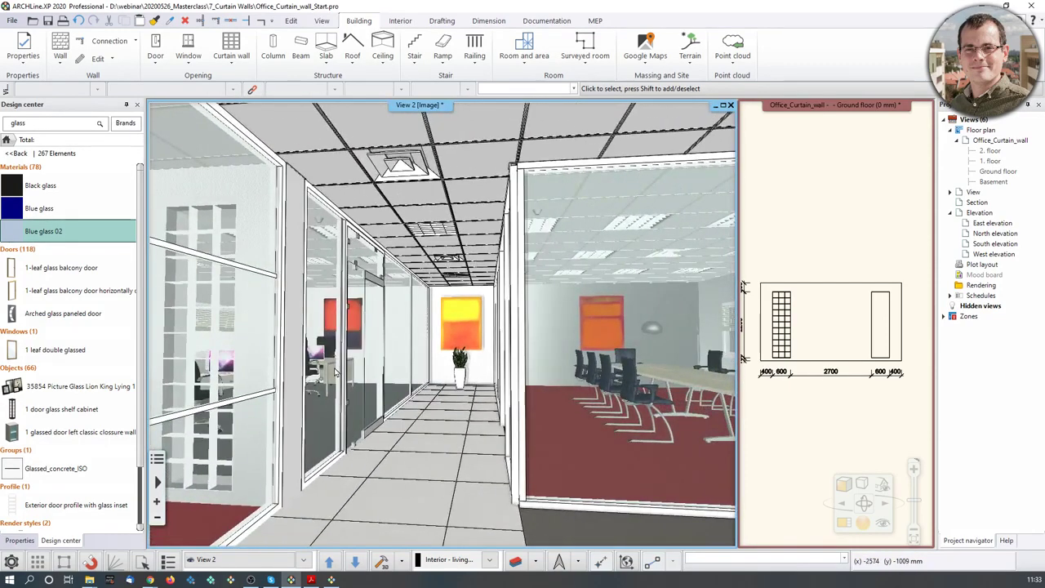
pyautogui.moveTo(230, 367); pyautogui.dragTo(515, 368, button='middle')
pyautogui.scroll(5, 516, 368)
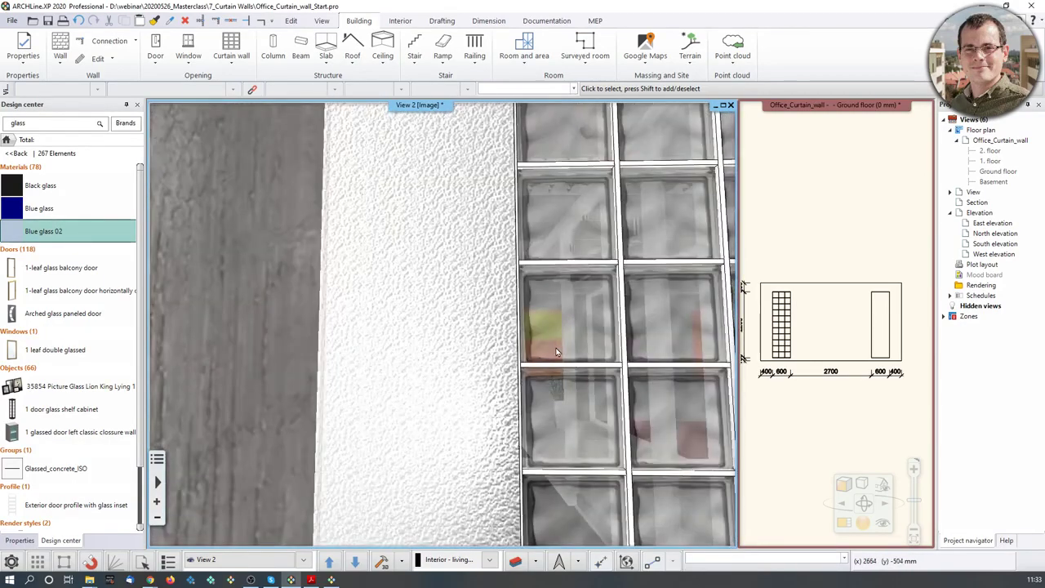
pyautogui.scroll(-6, 588, 388)
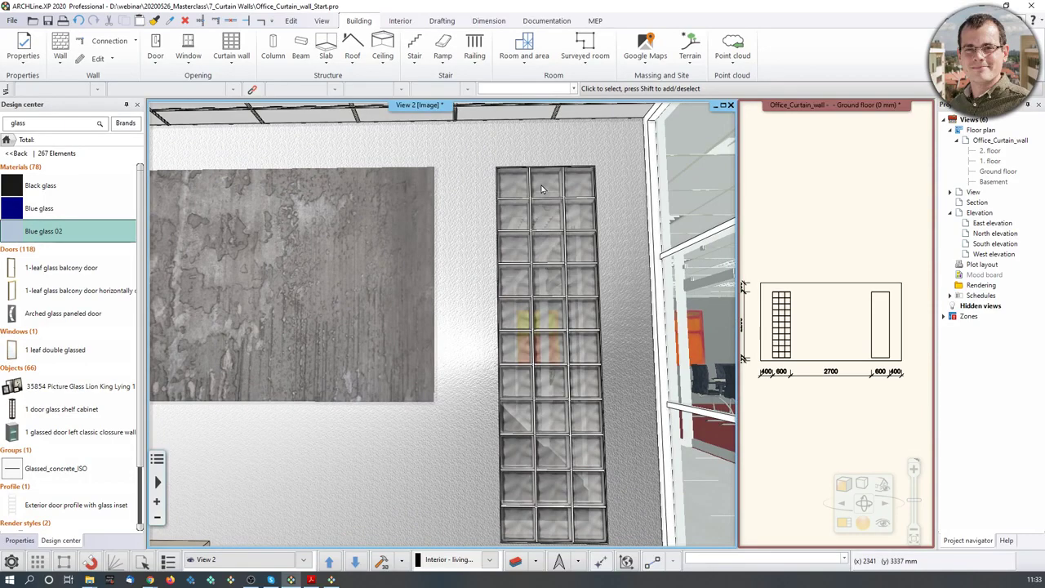
pyautogui.scroll(-2, 563, 314)
pyautogui.moveTo(558, 323); pyautogui.dragTo(532, 348, button='middle')
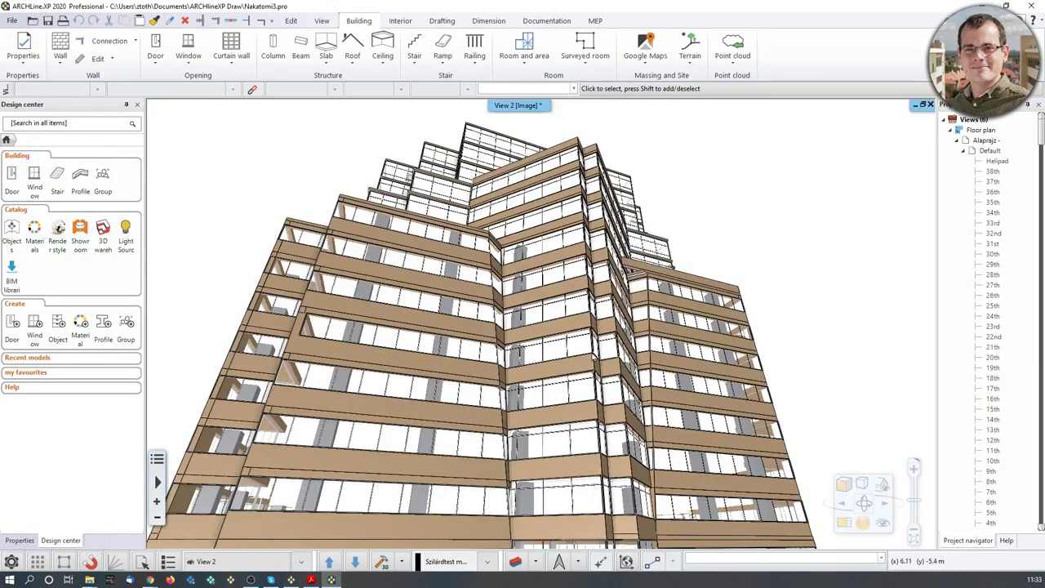
# Examine the curtain wall facade of the tower in the Nakatomi3 project, from the upper floors down to the base
pyautogui.scroll(5, 495, 310)
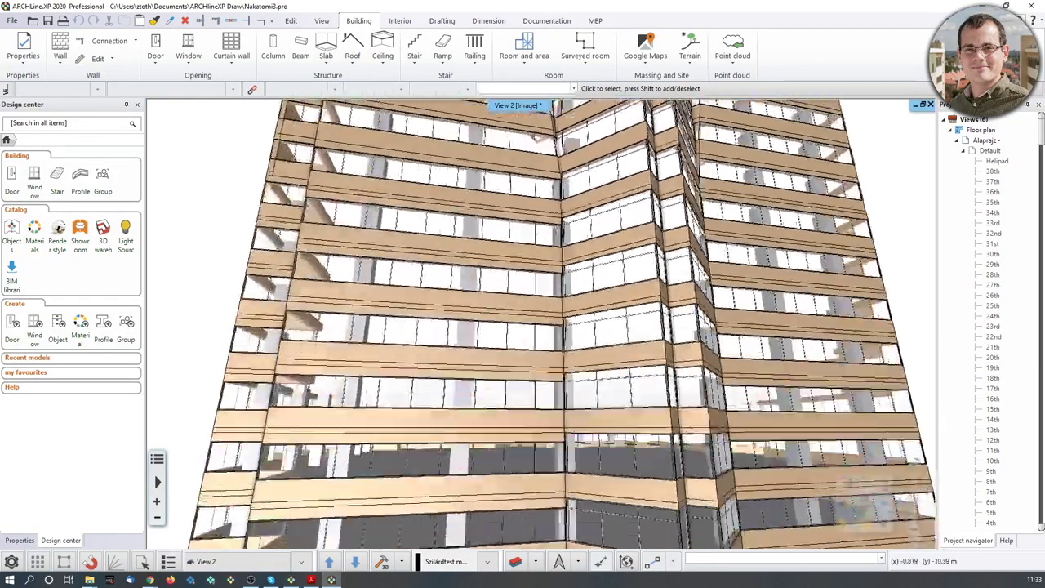
pyautogui.moveTo(506, 294); pyautogui.dragTo(484, 408, button='middle')
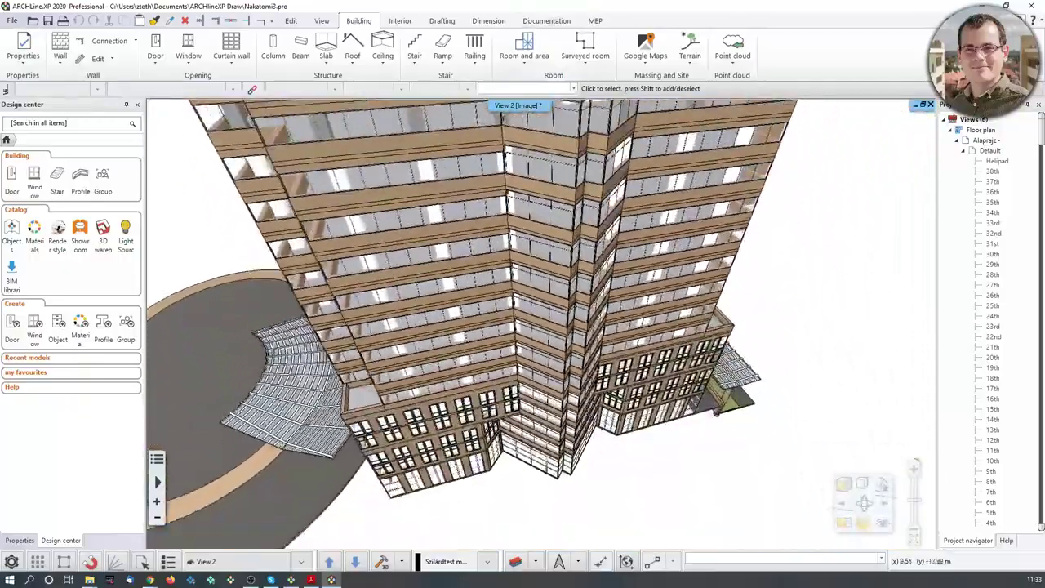
pyautogui.scroll(5, 604, 434)
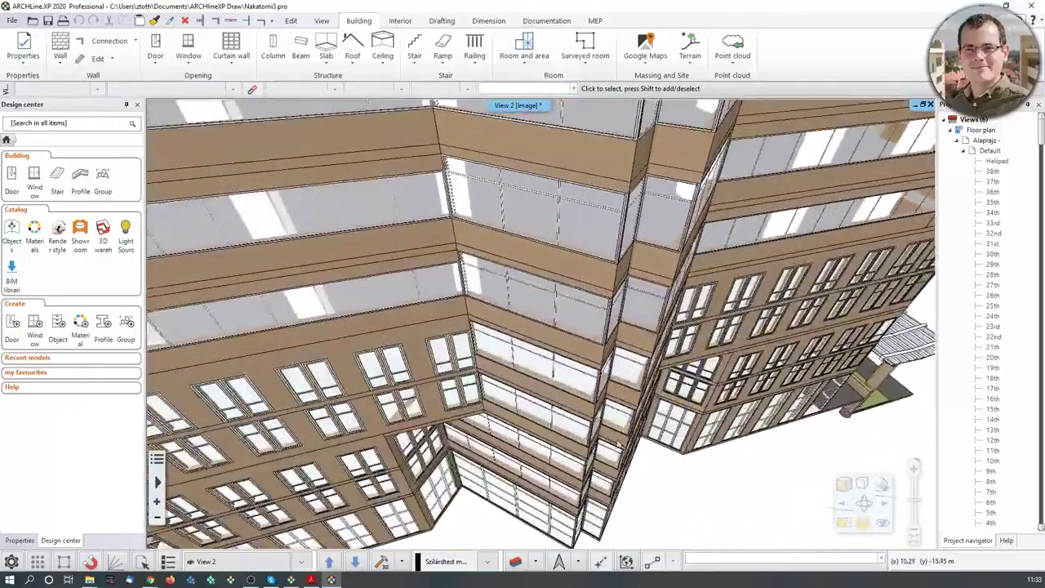
pyautogui.moveTo(618, 442); pyautogui.dragTo(694, 319, button='middle')
pyautogui.moveTo(604, 376); pyautogui.dragTo(613, 335, button='middle')
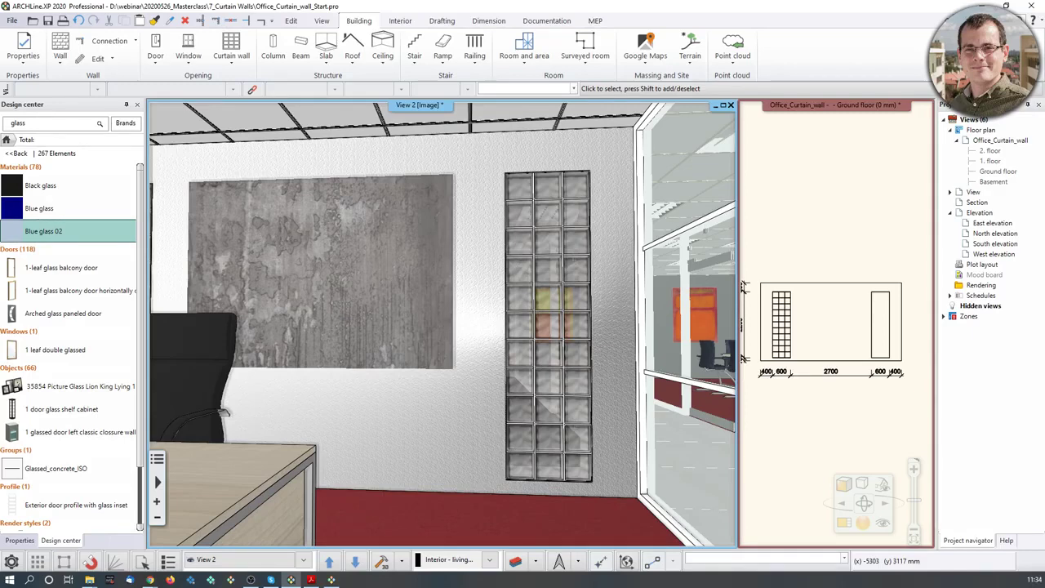
# View the available Excel report types of the quantity take-off in the office project and close the list without making a report
pyautogui.click(551, 20)
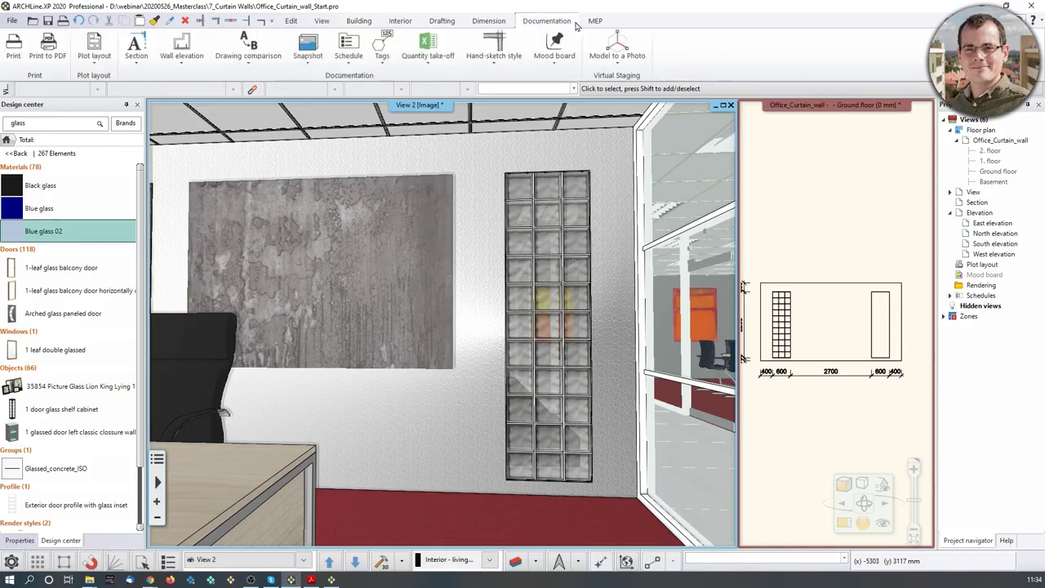
pyautogui.click(417, 63)
pyautogui.click(455, 79)
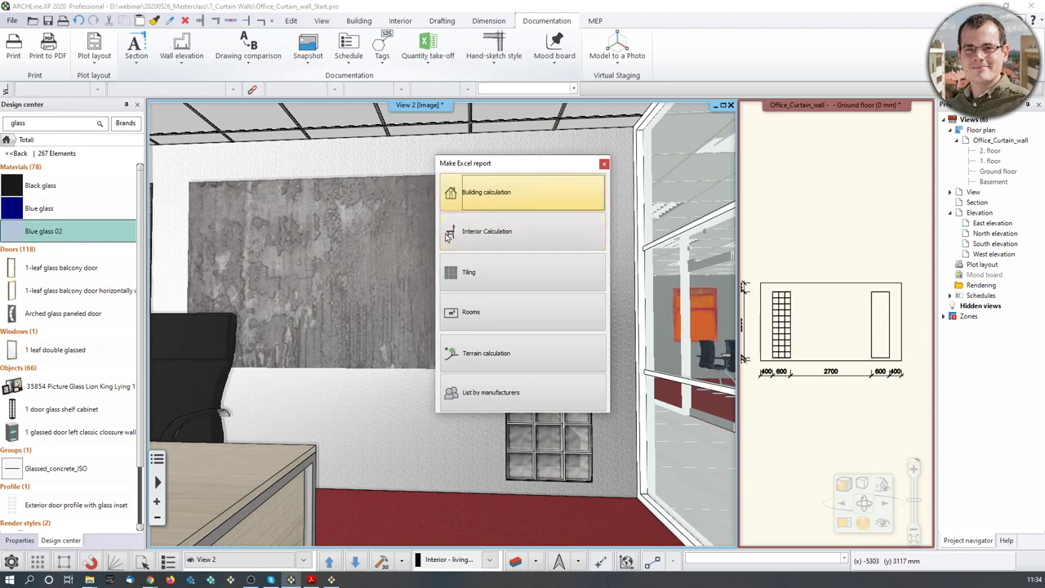
pyautogui.click(604, 163)
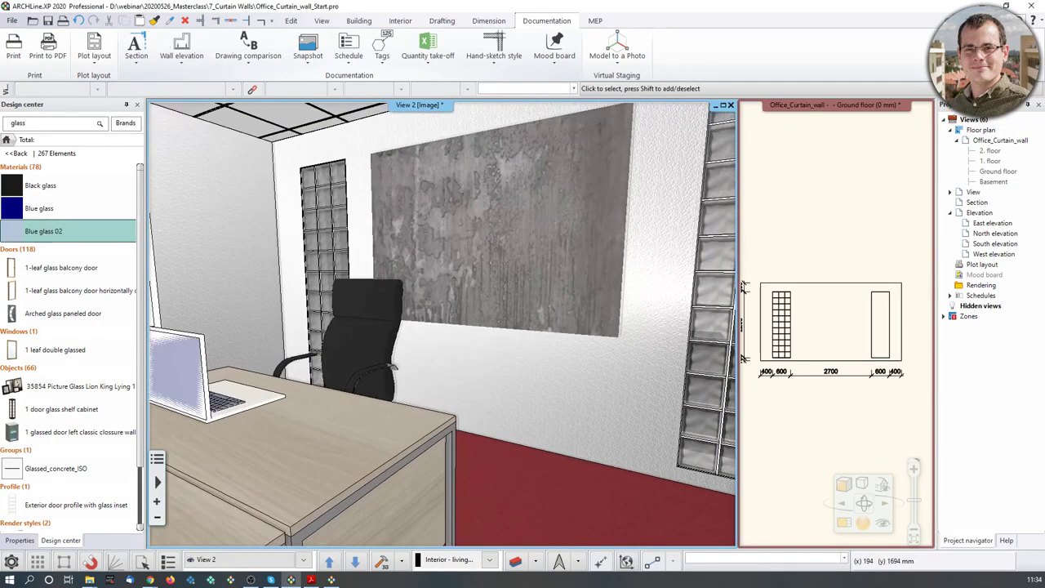
# Open the office chair's object settings, inspect its BIM parameters and close the parameter list without changes
pyautogui.scroll(2, 345, 342)
pyautogui.click(346, 331)
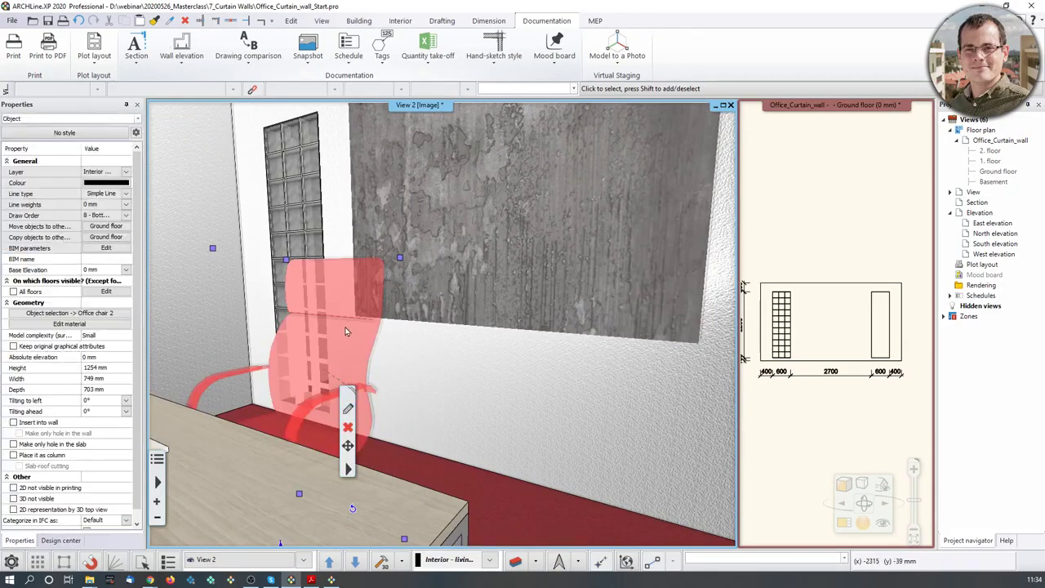
pyautogui.click(348, 408)
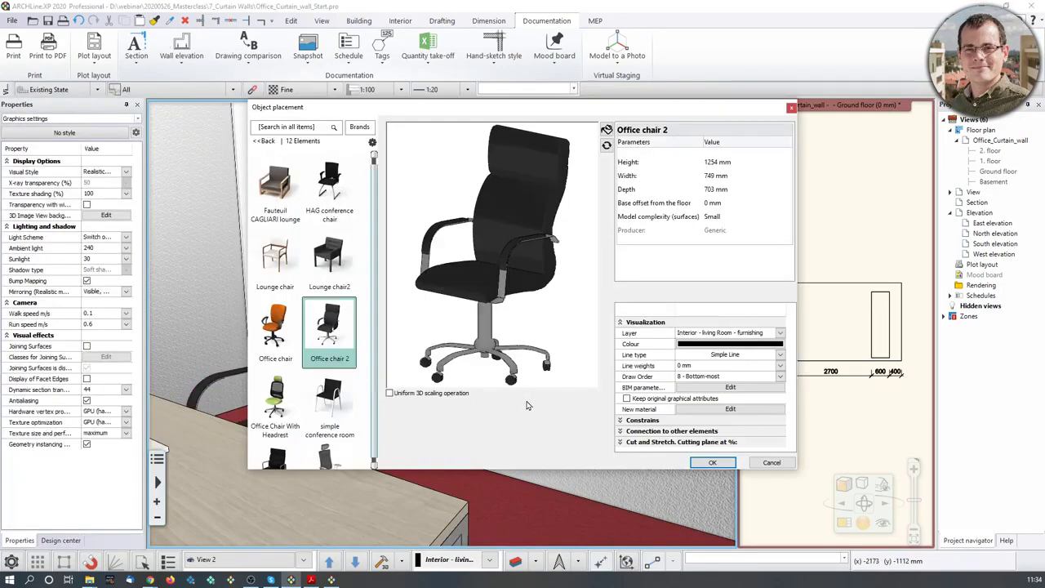
pyautogui.click(715, 390)
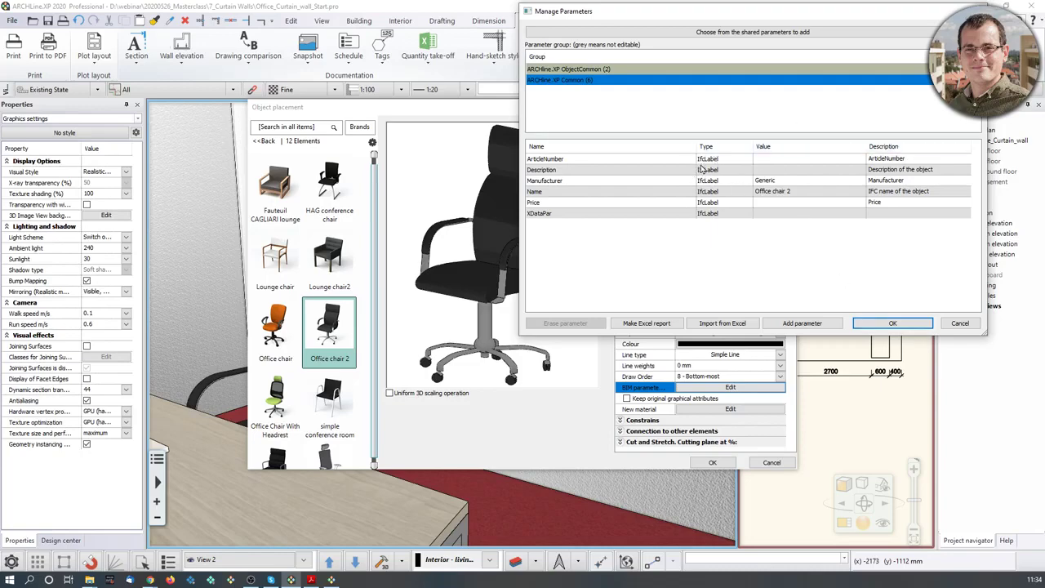
pyautogui.click(960, 323)
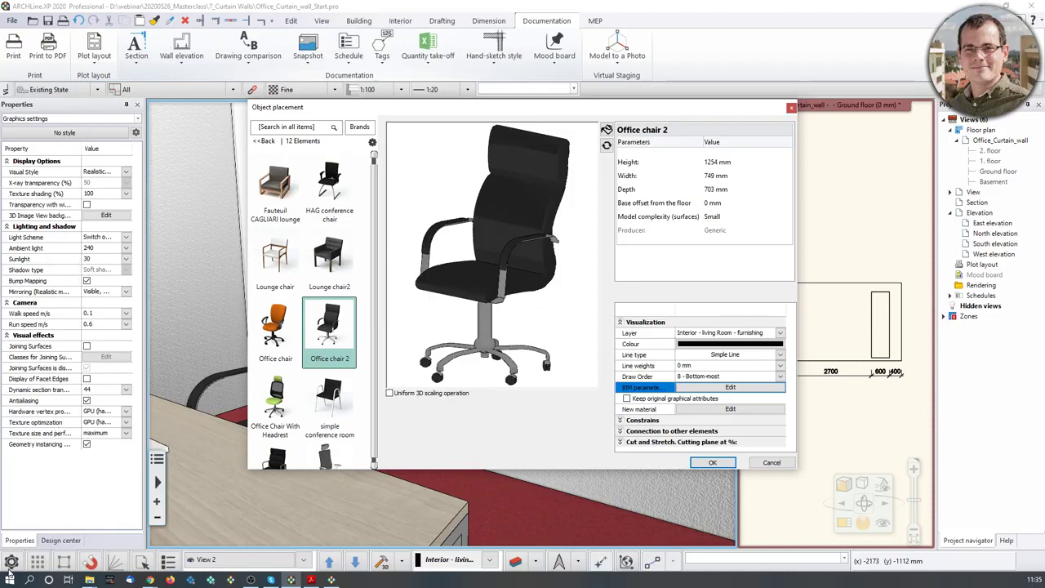
# Switch to the browser and look through the ARCHLine.XP webinars page from the Curtain Walls course down to the webinar archives
pyautogui.moveTo(355, 441)
pyautogui.click(250, 580)
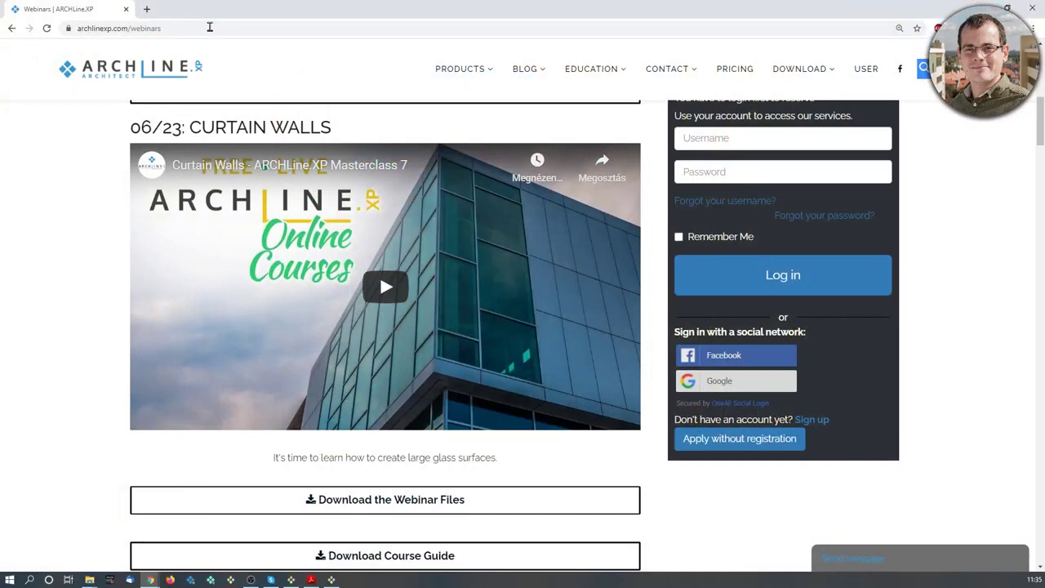
pyautogui.moveTo(598, 117)
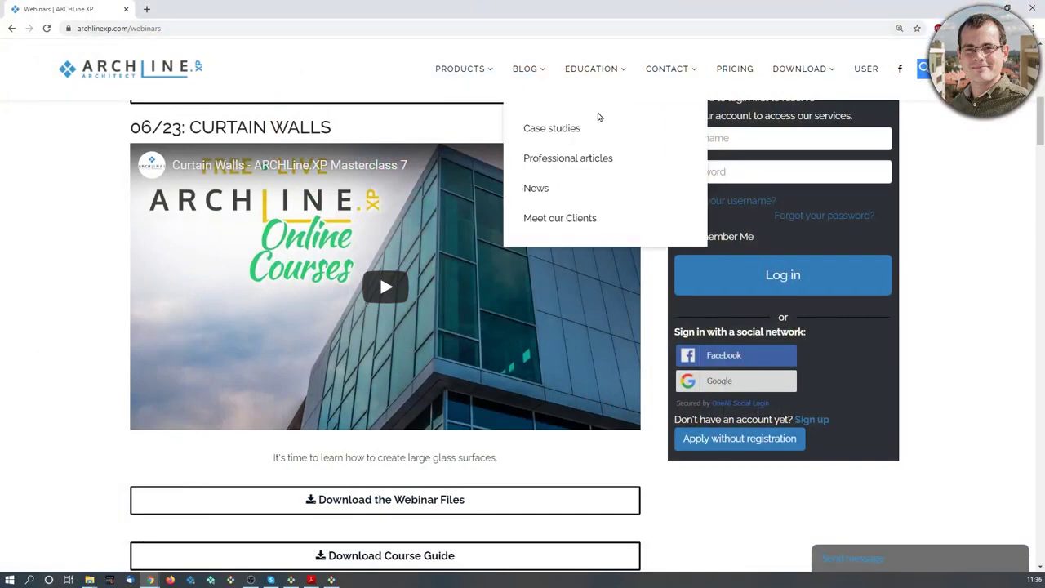
pyautogui.scroll(2, 168, 472)
pyautogui.scroll(-2, 169, 472)
pyautogui.scroll(1, 169, 472)
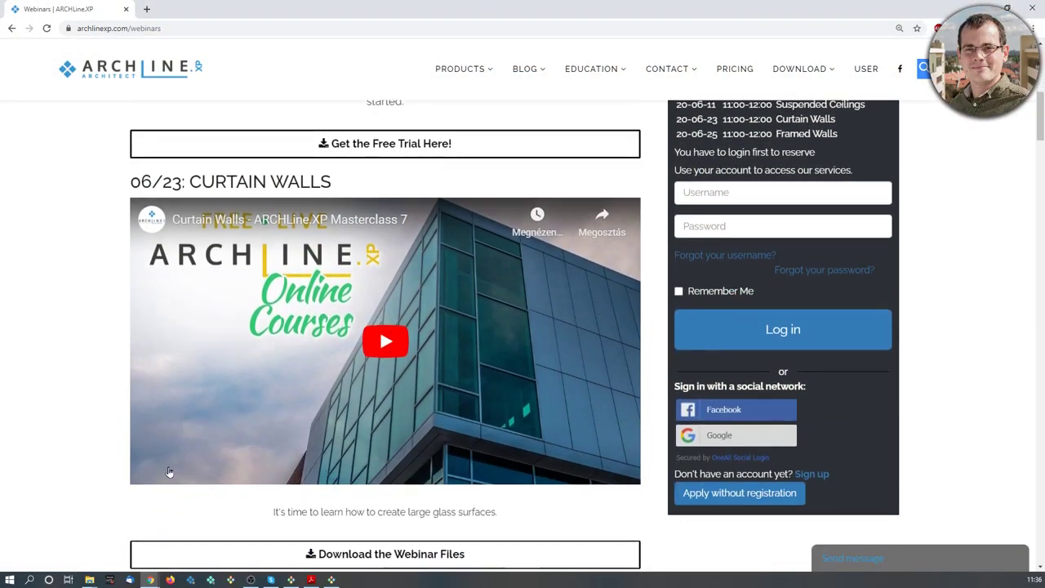
pyautogui.scroll(-6, 416, 379)
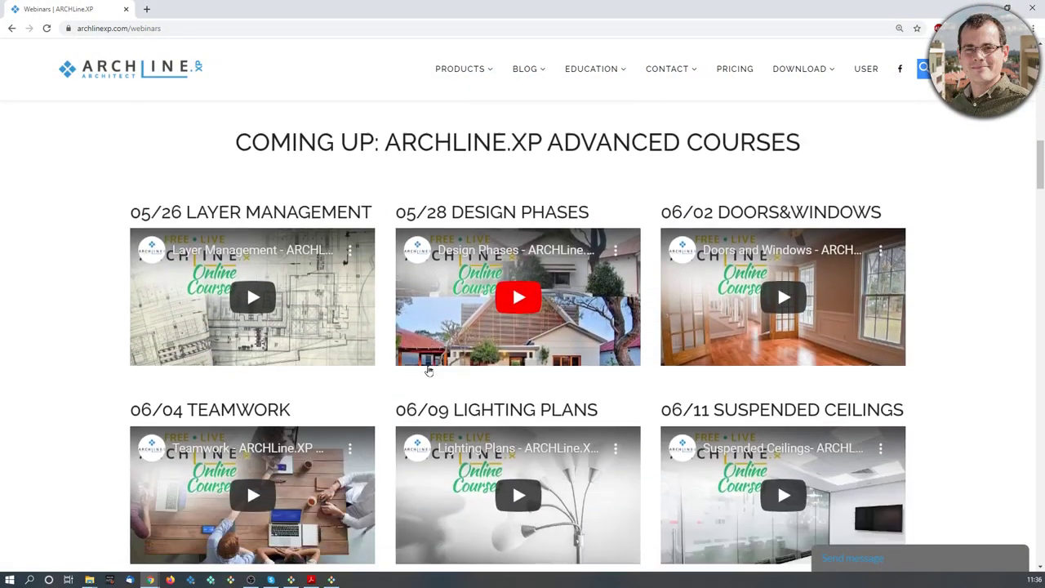
pyautogui.scroll(-2, 431, 365)
pyautogui.scroll(-5, 658, 334)
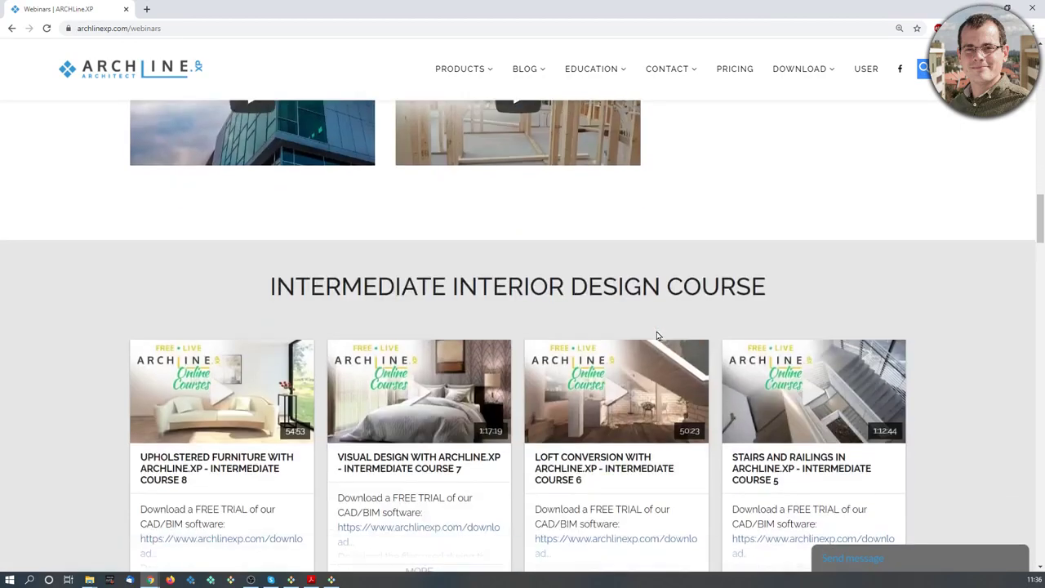
pyautogui.scroll(-2, 658, 335)
pyautogui.scroll(-4, 653, 343)
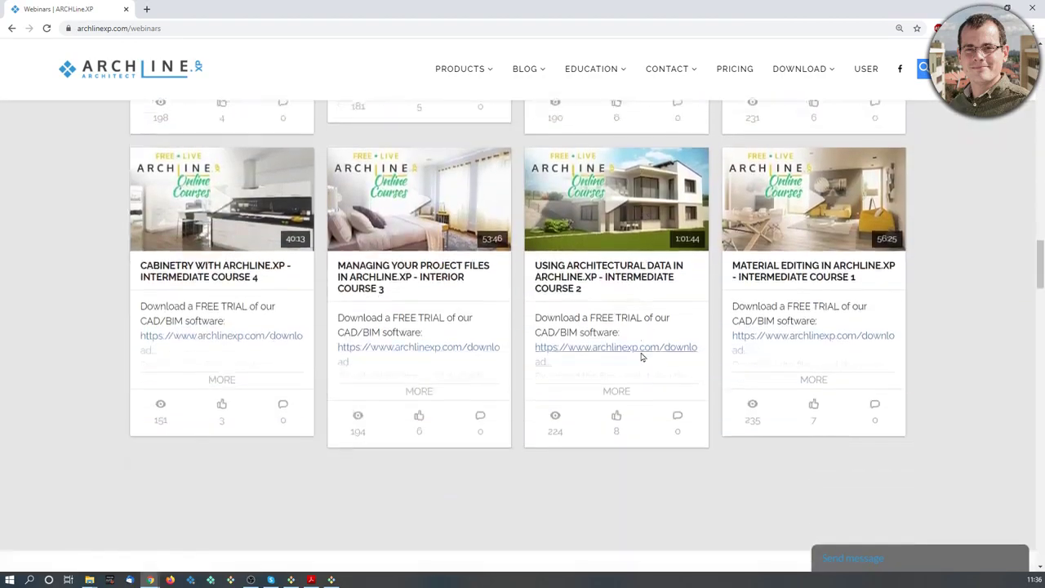
pyautogui.scroll(-7, 642, 351)
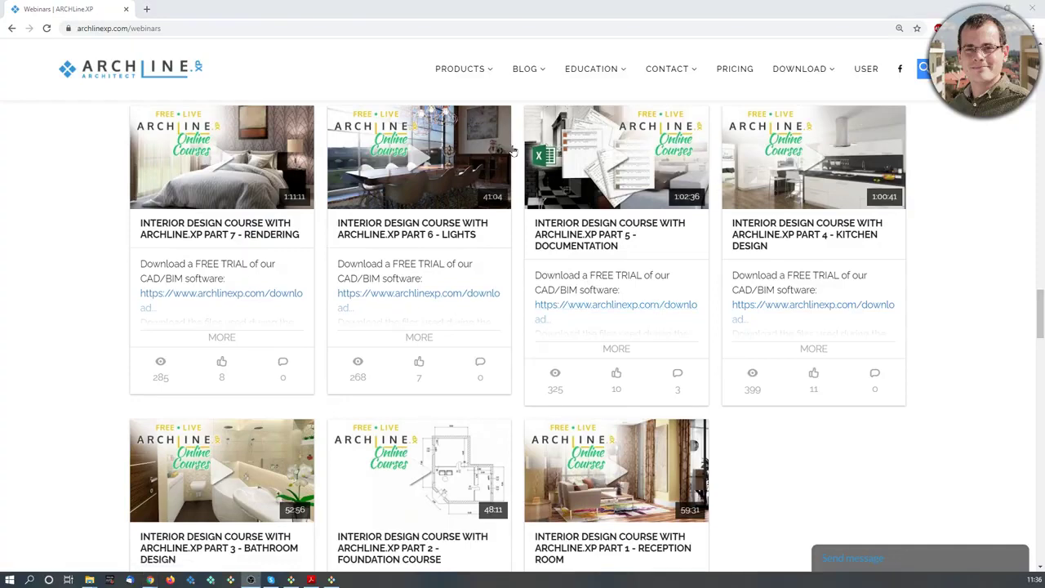
pyautogui.scroll(-8, 669, 211)
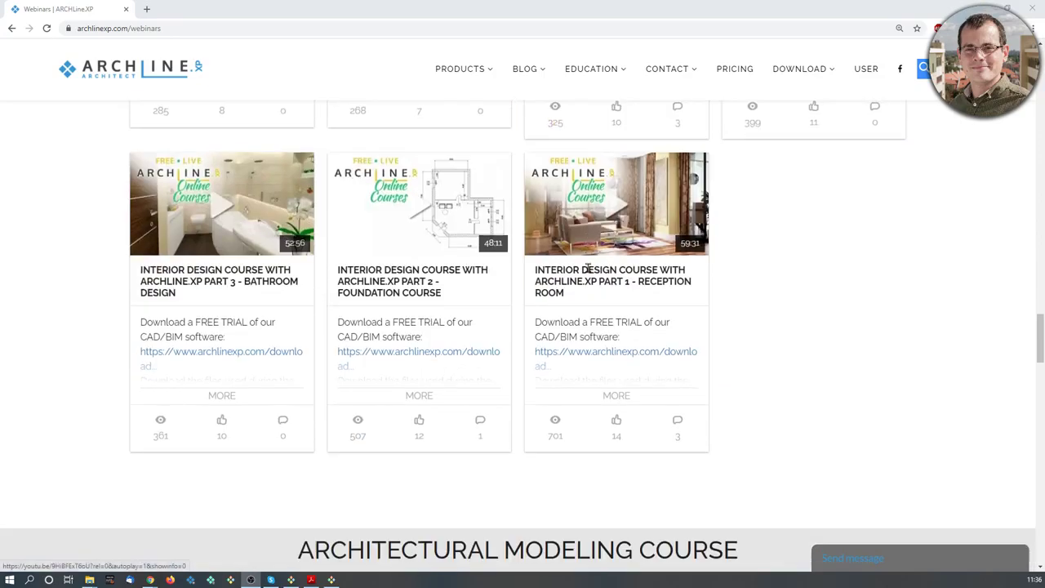
pyautogui.scroll(-2, 582, 283)
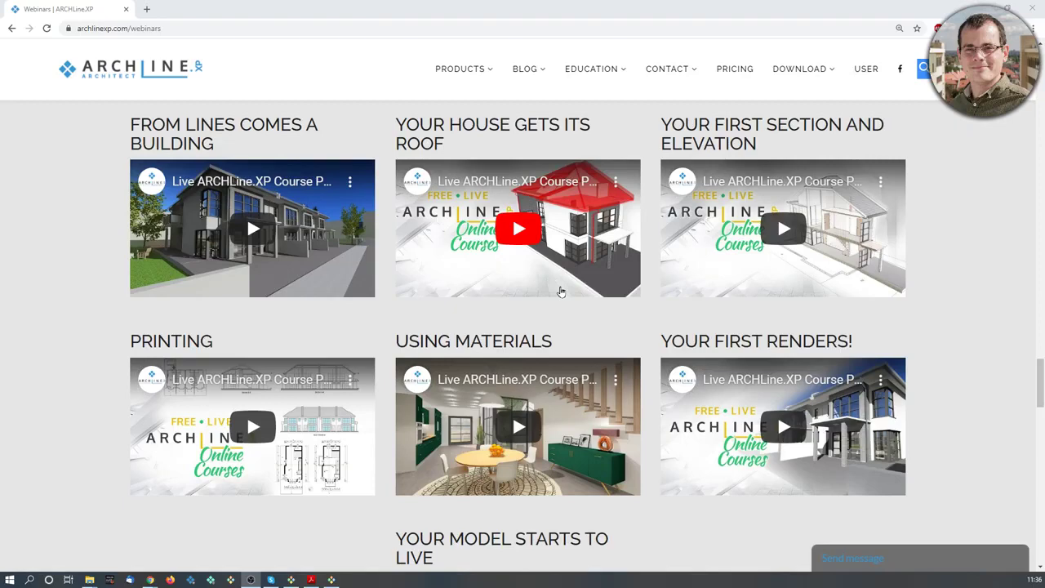
pyautogui.scroll(-2, 635, 411)
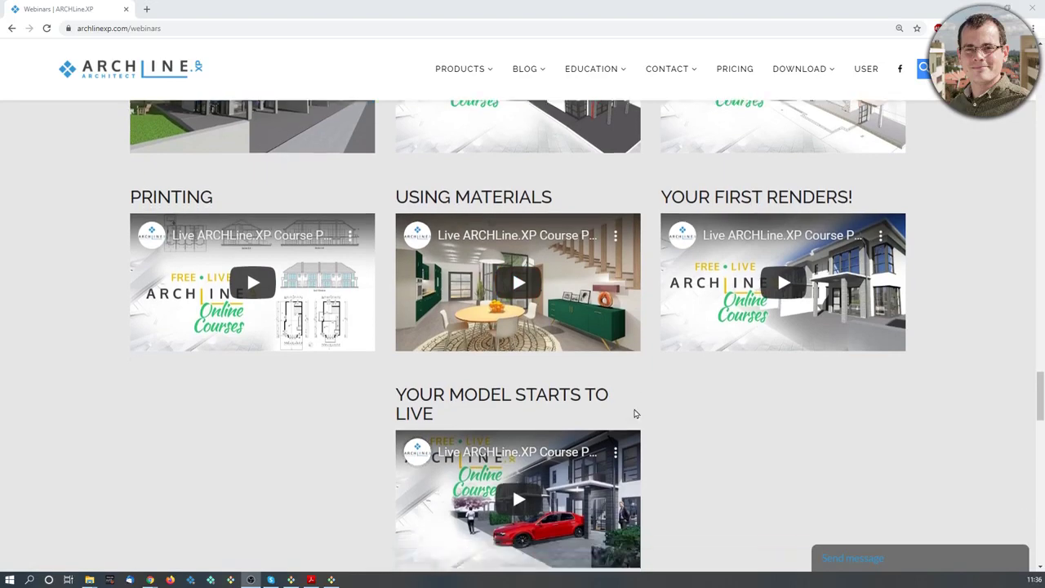
pyautogui.scroll(-4, 636, 414)
pyautogui.scroll(-2, 623, 395)
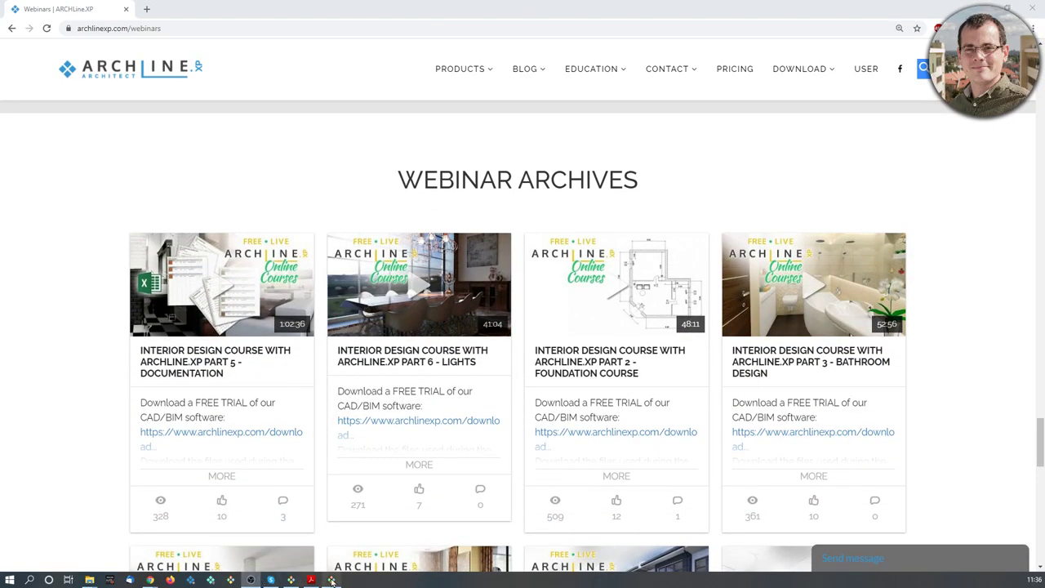
# Switch back to the office project in ARCHLine.XP, cancel the chair's settings and view the glass partitions along the corridor
pyautogui.click(331, 579)
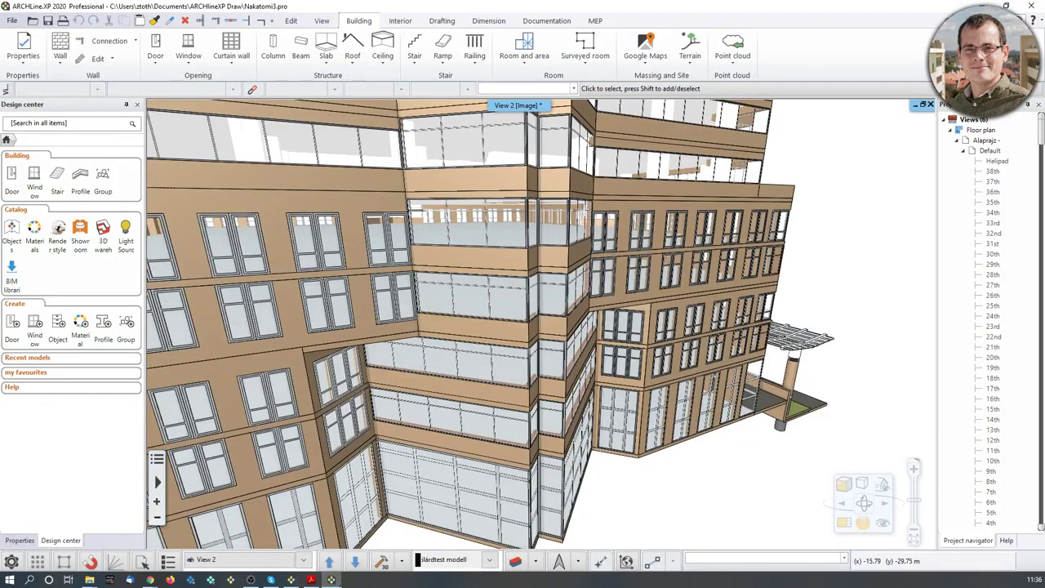
pyautogui.click(290, 580)
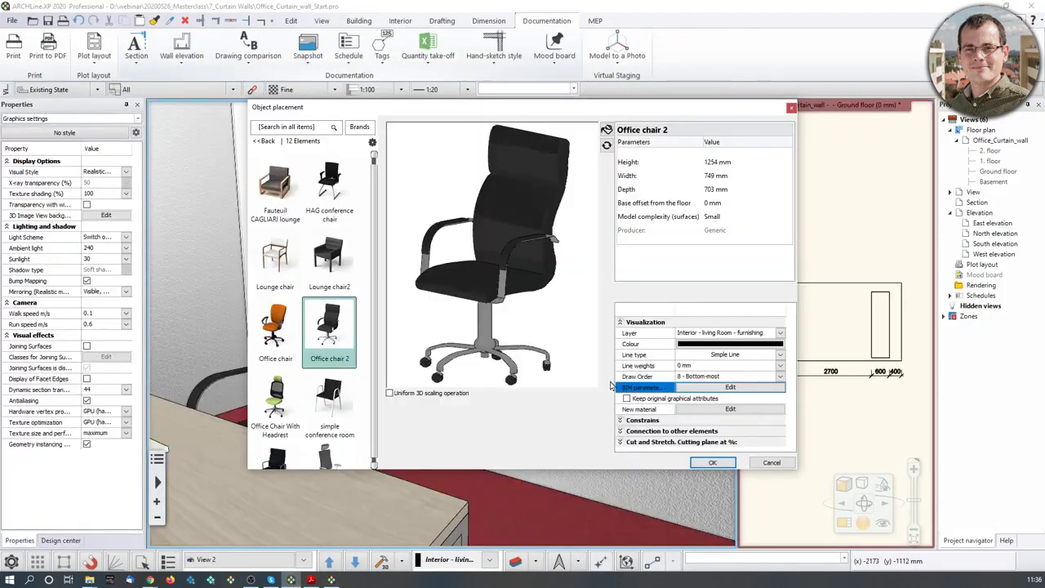
pyautogui.click(771, 463)
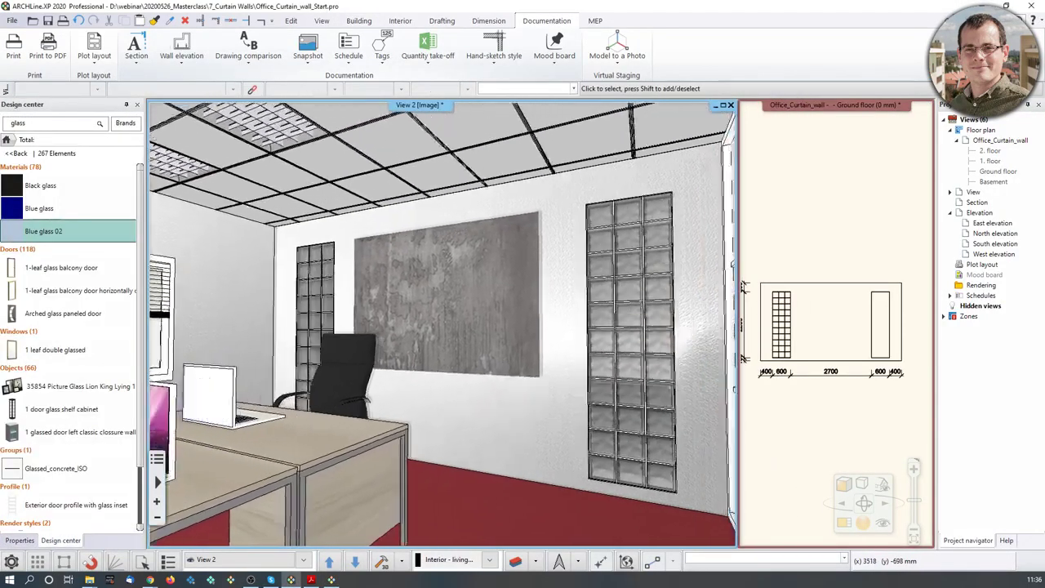
pyautogui.scroll(-5, 305, 356)
pyautogui.moveTo(485, 349); pyautogui.dragTo(536, 373, button='middle')
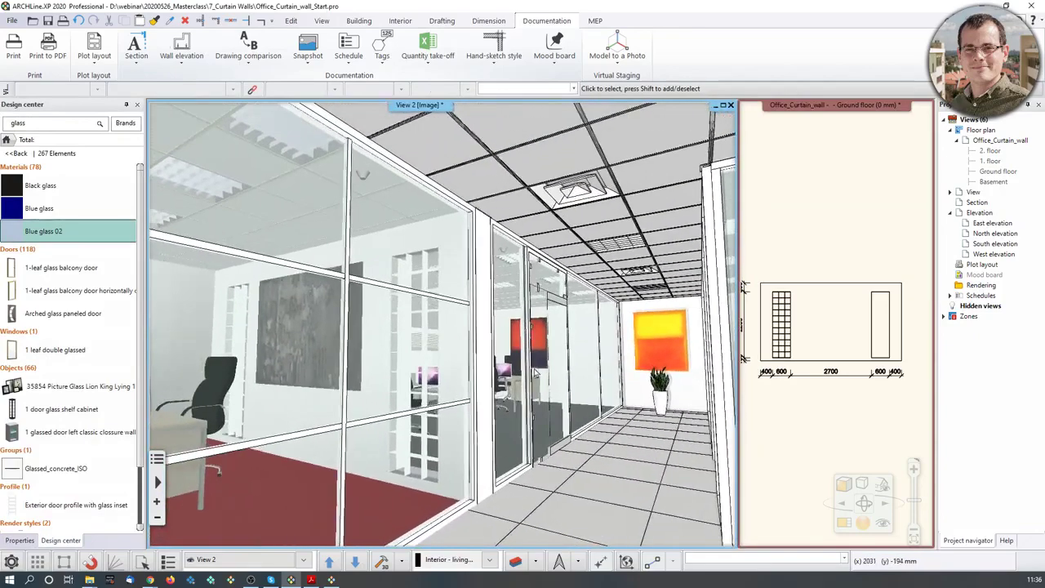
pyautogui.scroll(3, 535, 373)
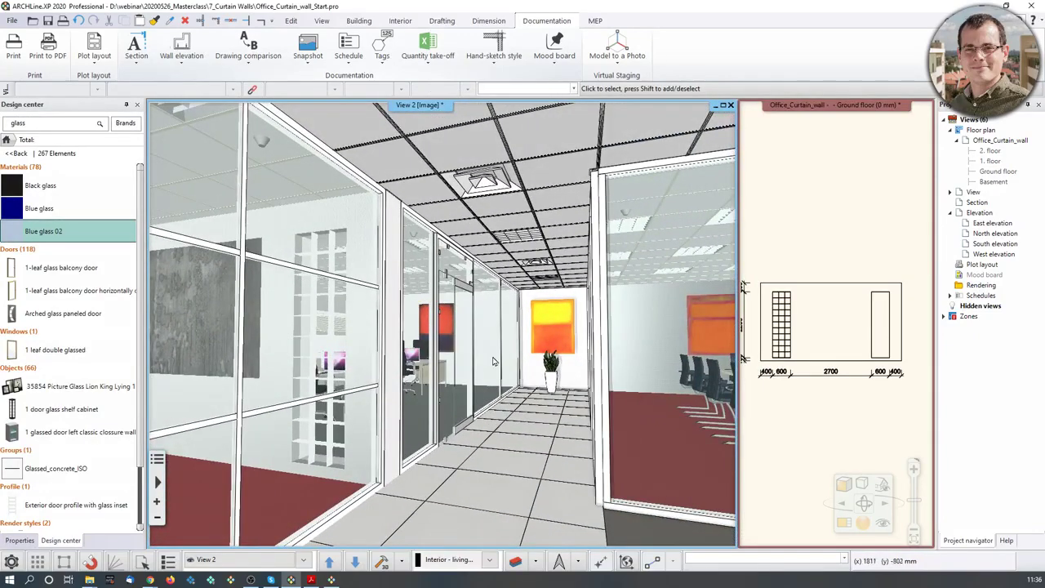